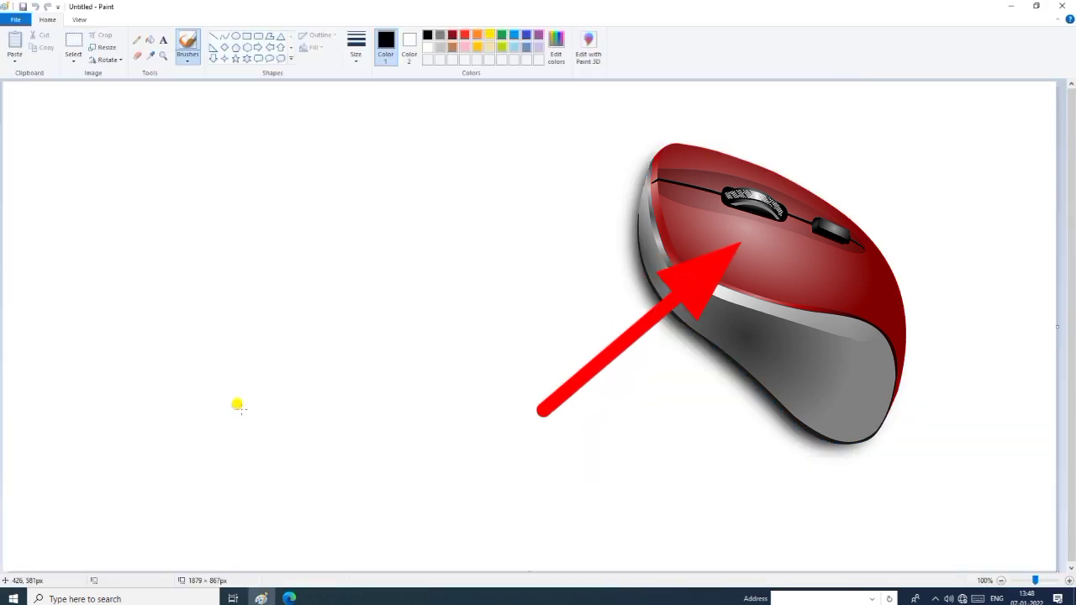
Close the Paint window showing the red mouse picture
click(1066, 5)
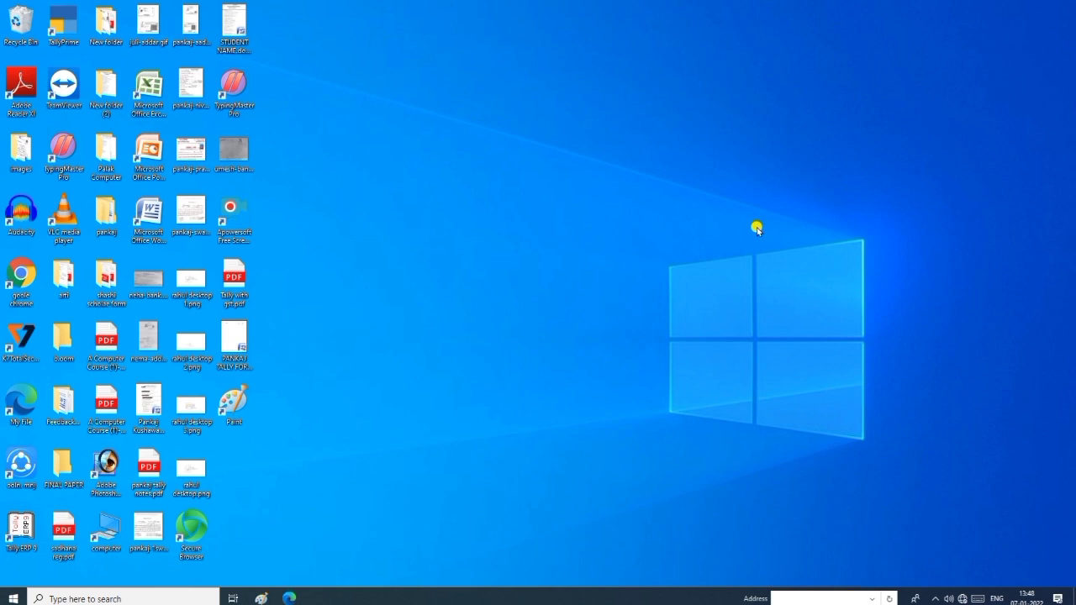
Launch Paint by searching 'paint' from the taskbar, then close it again
click(107, 599)
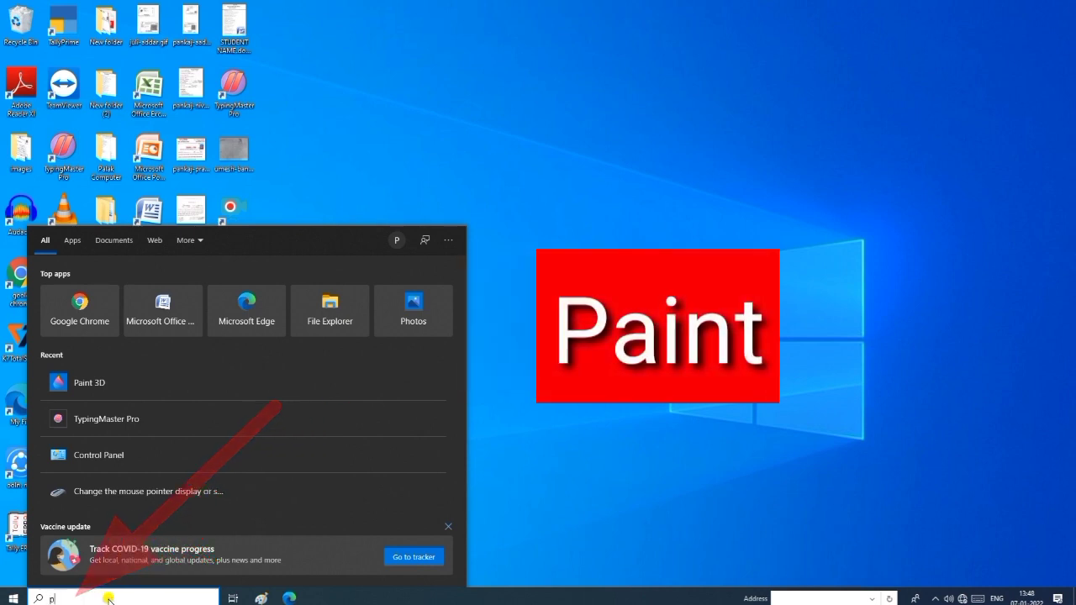
text(paint)
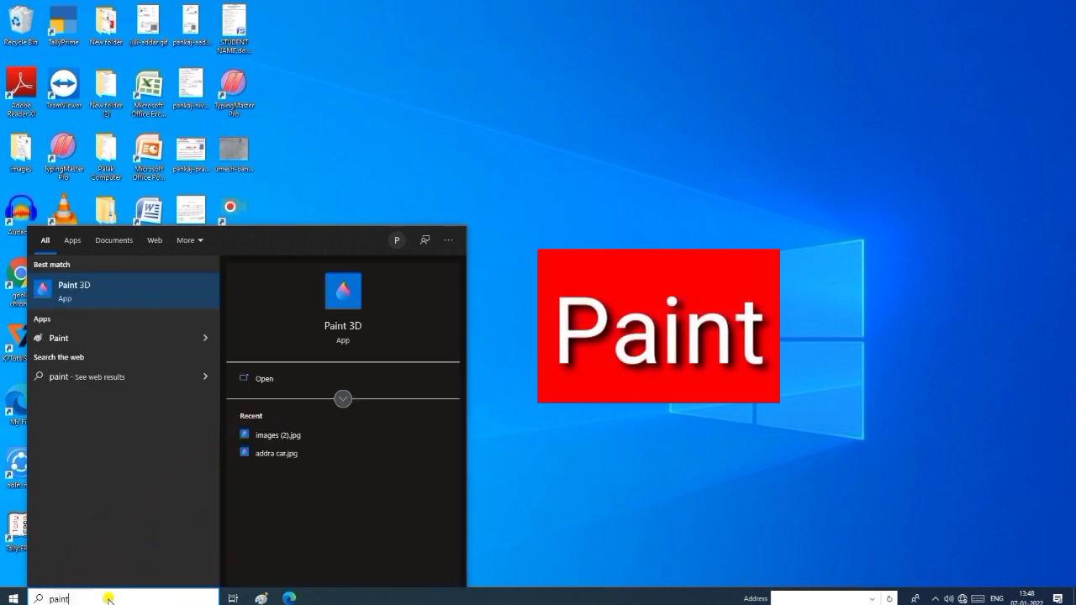
click(81, 338)
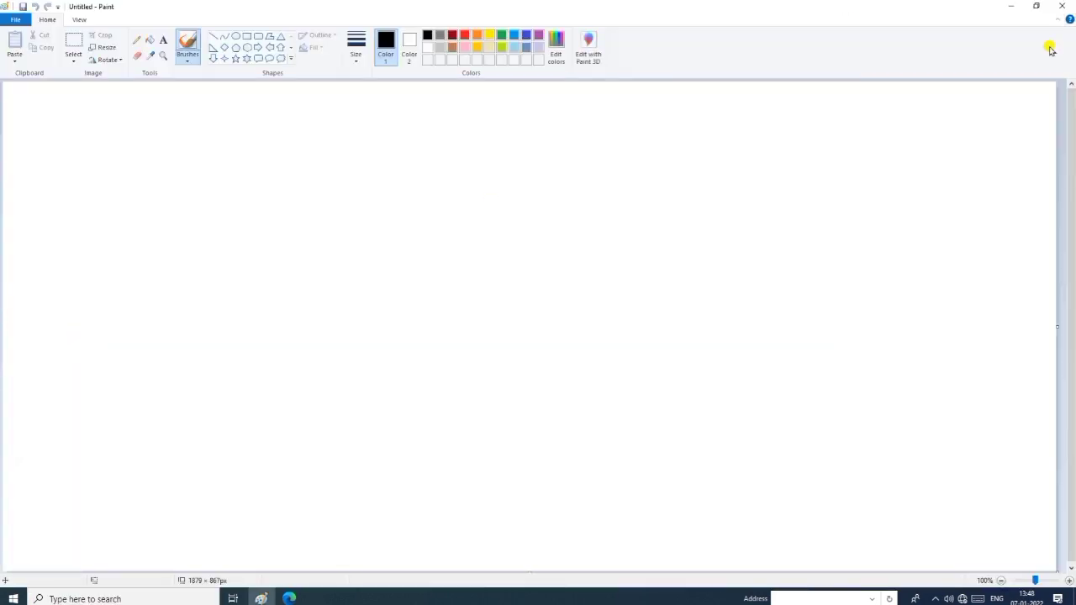
click(1062, 6)
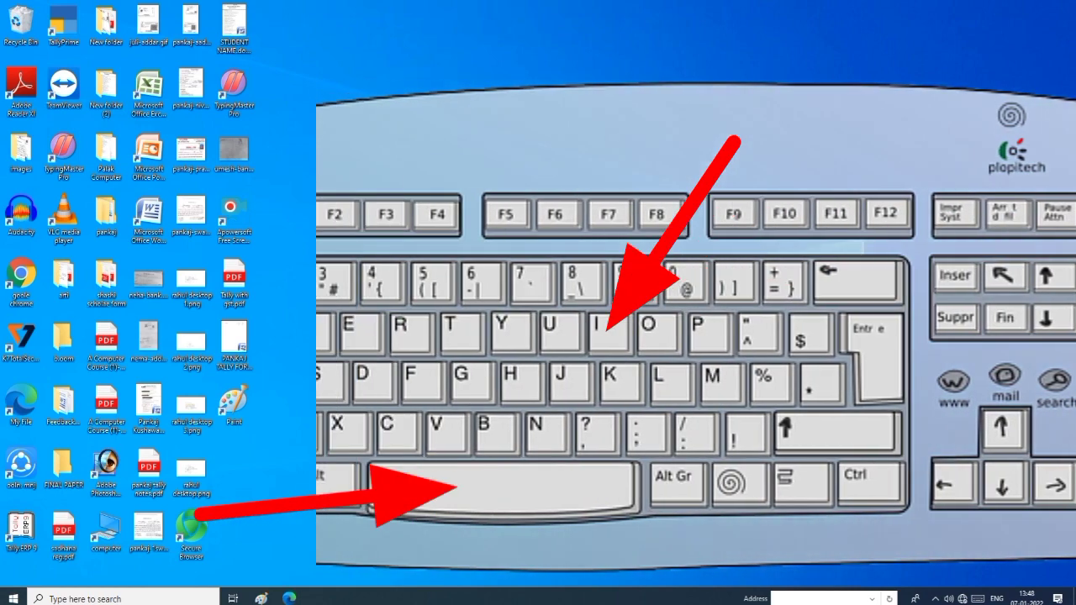
Reopen Paint through the Run dialog with 'mspaint'
key(super+r)
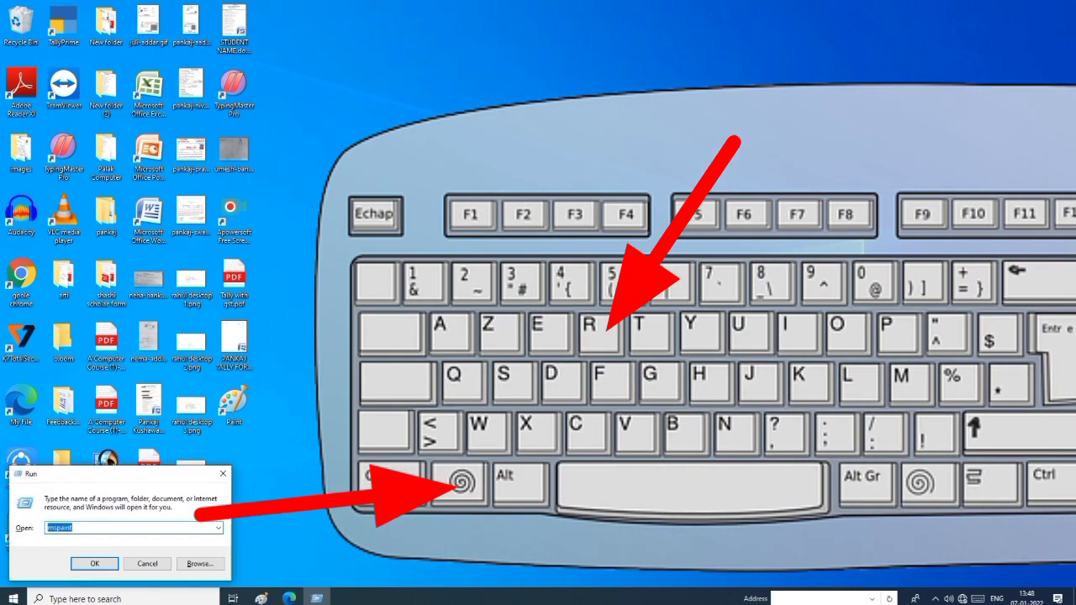
key(BackSpace)
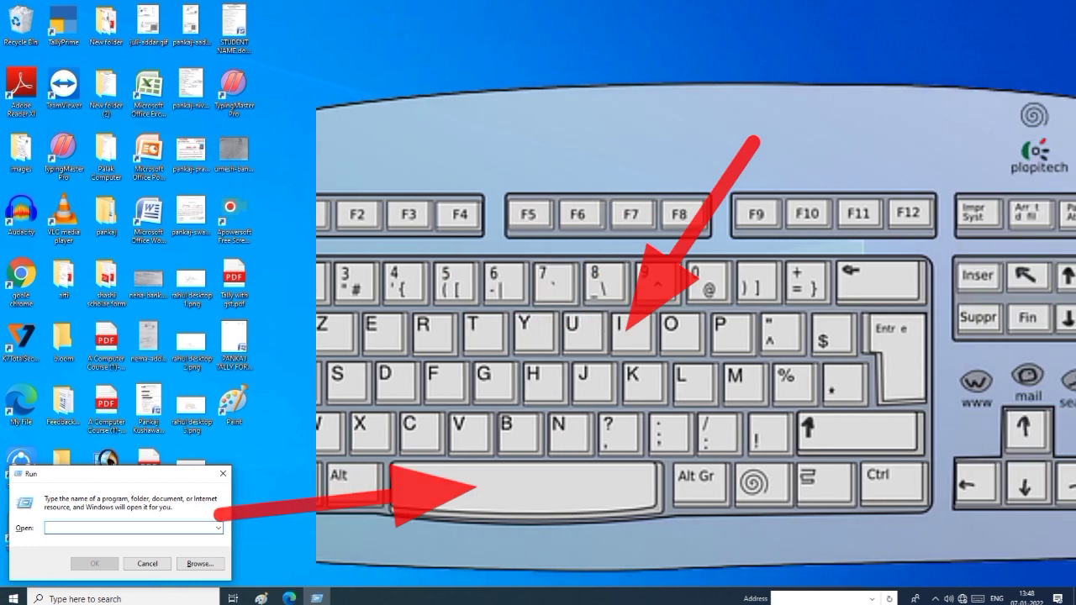
text(mspaint)
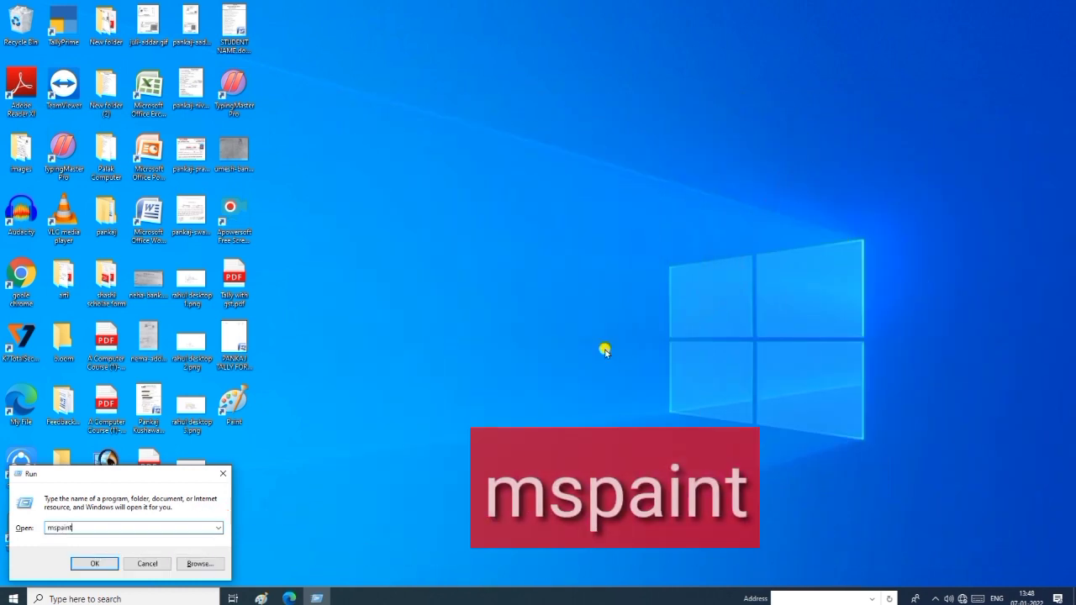
key(Return)
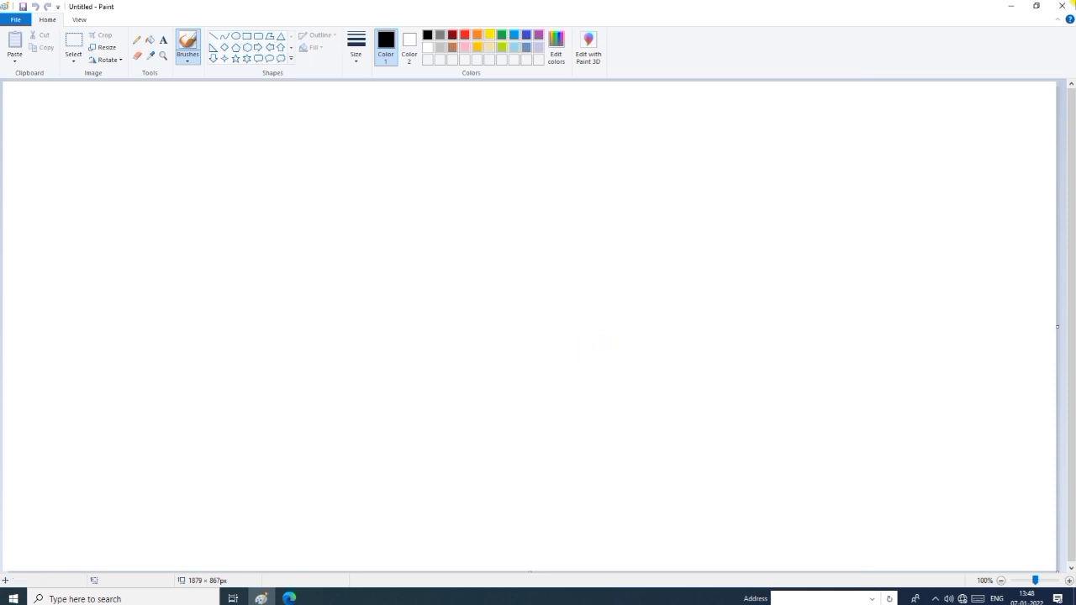
Relaunch Paint from its desktop shortcut, then switch to the Chapter 3 MS Paint PDF in Edge
click(1060, 6)
double_click(234, 401)
click(1012, 7)
click(261, 598)
click(288, 598)
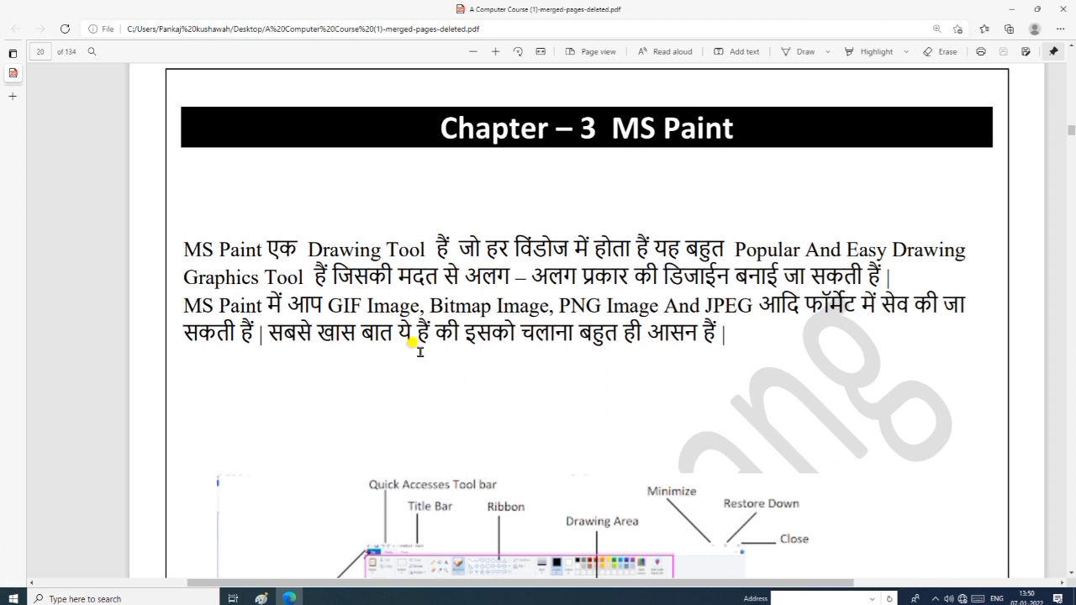
Scroll the PDF to the labelled Paint window diagram, then return to the blank Paint canvas
scroll(419, 350, down, 2)
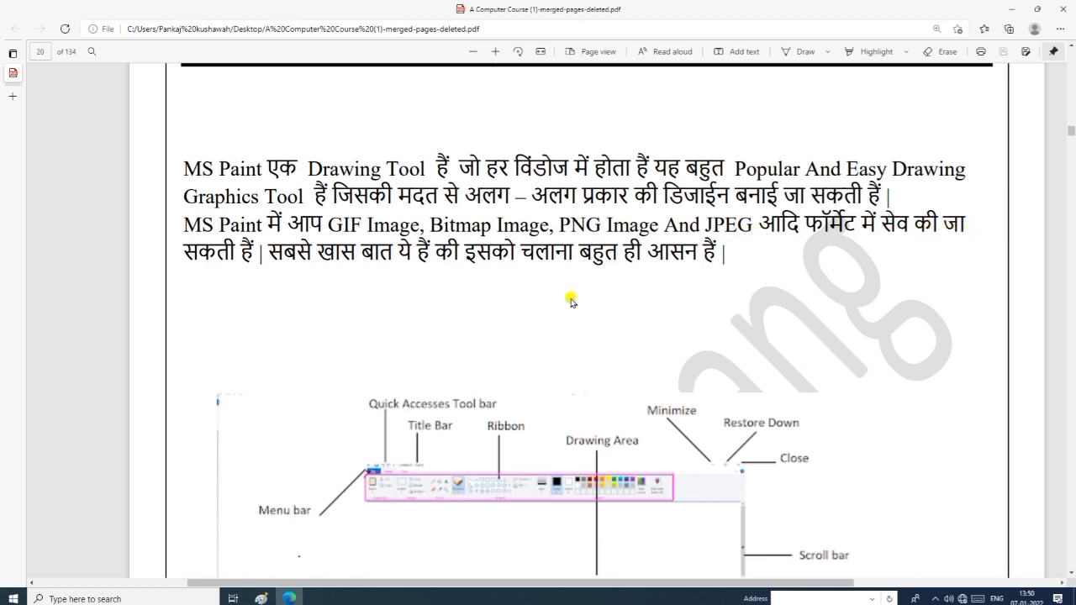
scroll(571, 302, down, 3)
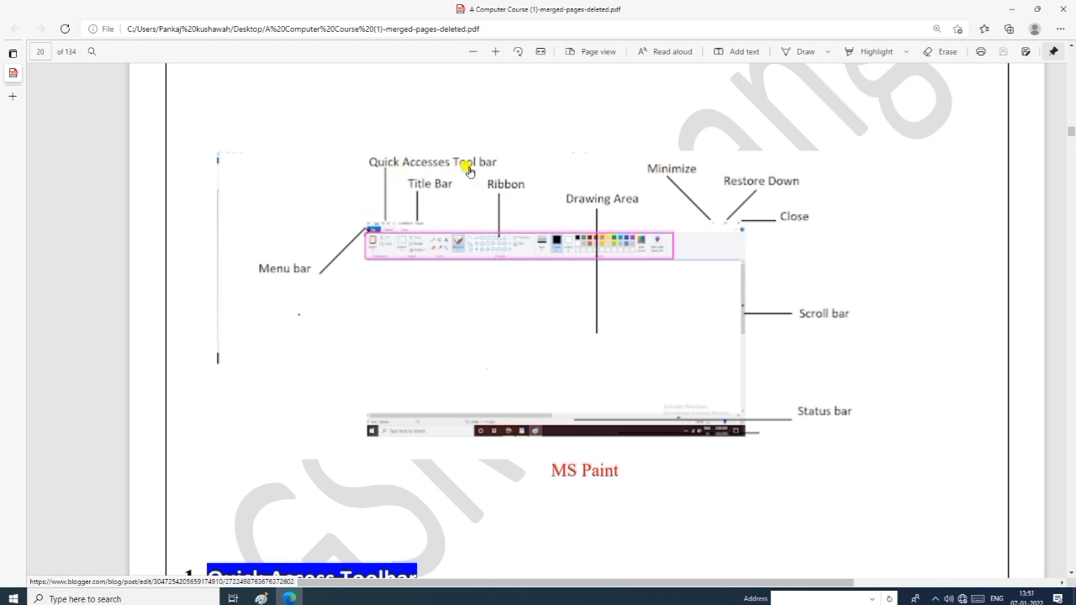
click(261, 599)
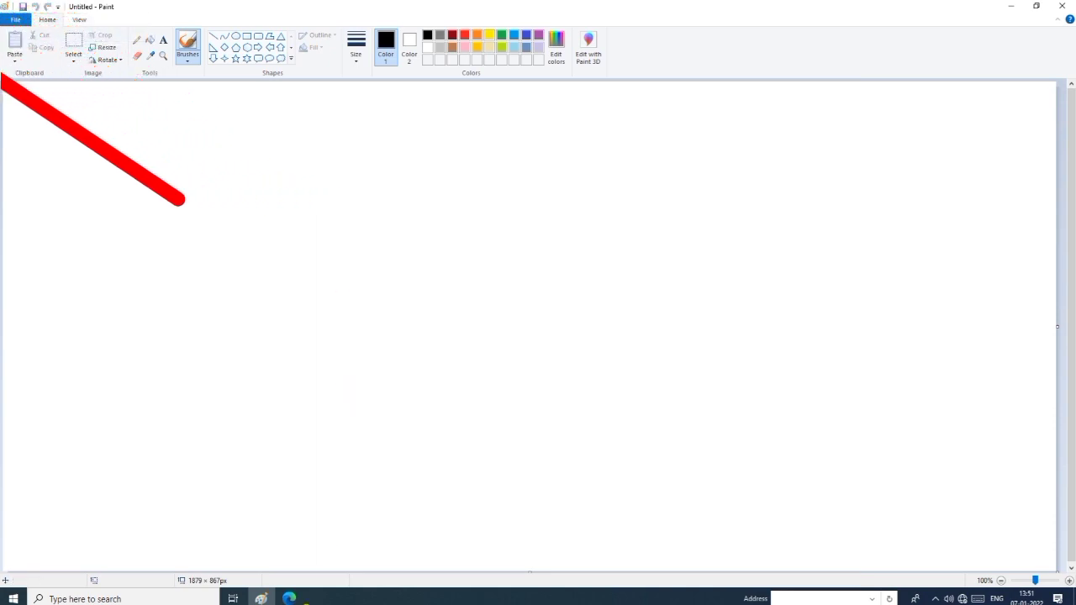
click(287, 600)
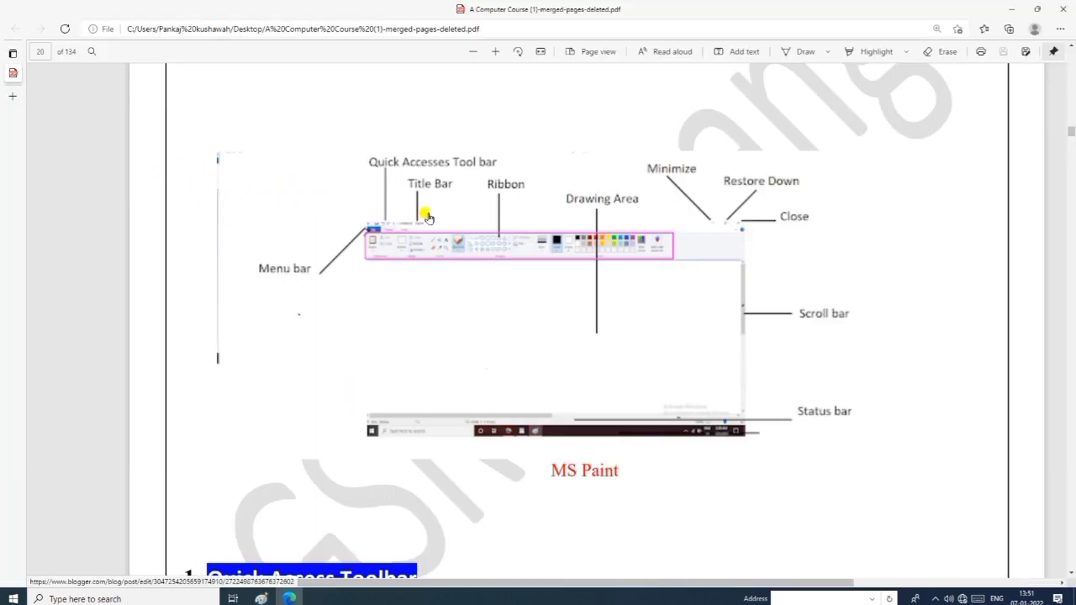
click(258, 598)
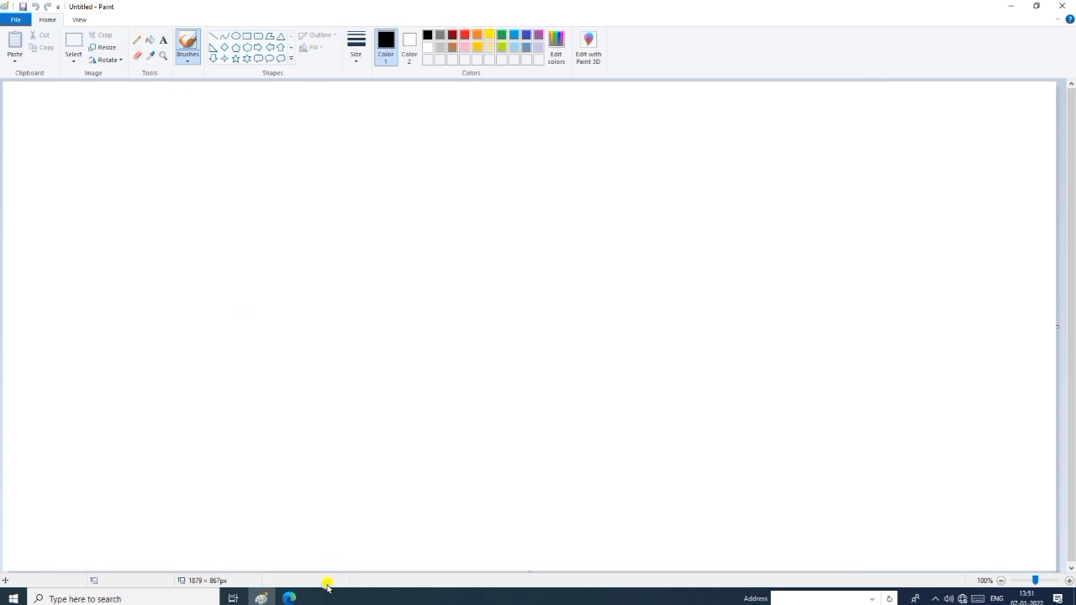
click(289, 597)
scroll(538, 277, down, 2)
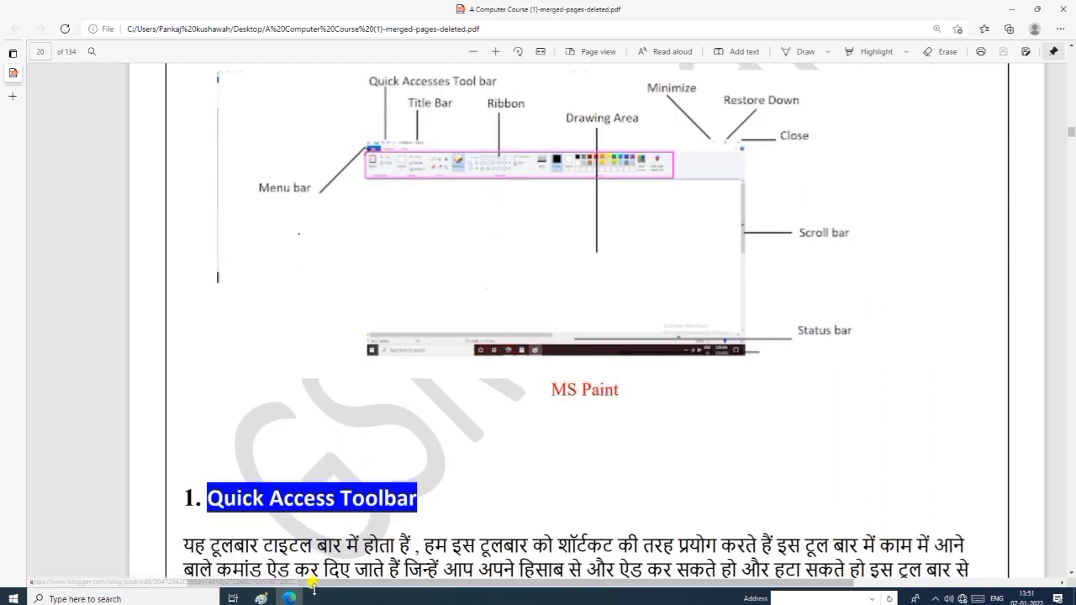
click(266, 598)
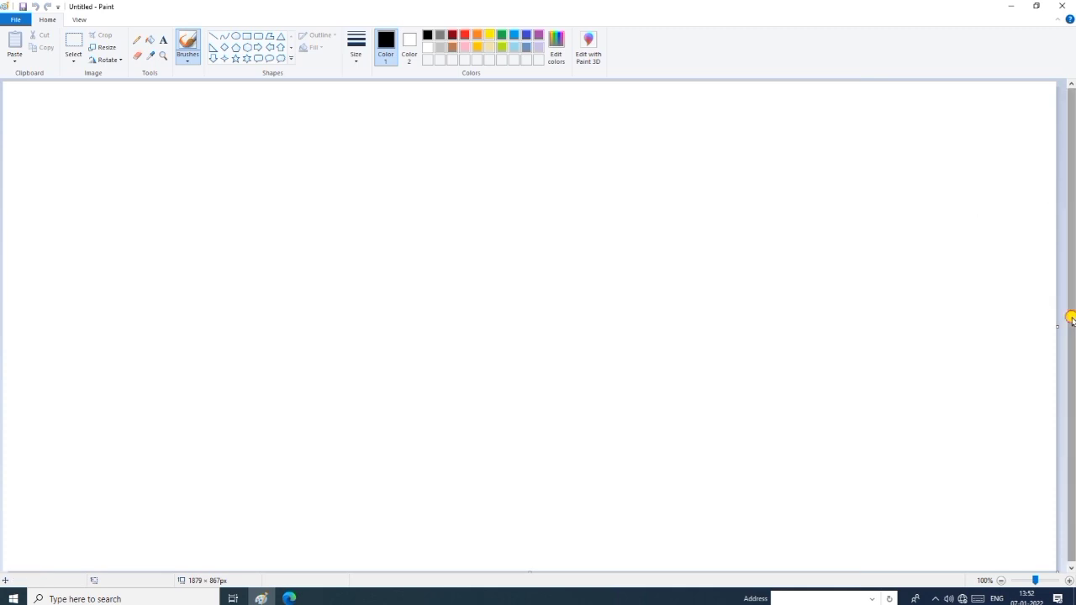
Bring the PDF's Quick Access Toolbar section back in front of Paint
drag(1072, 321, 1072, 210)
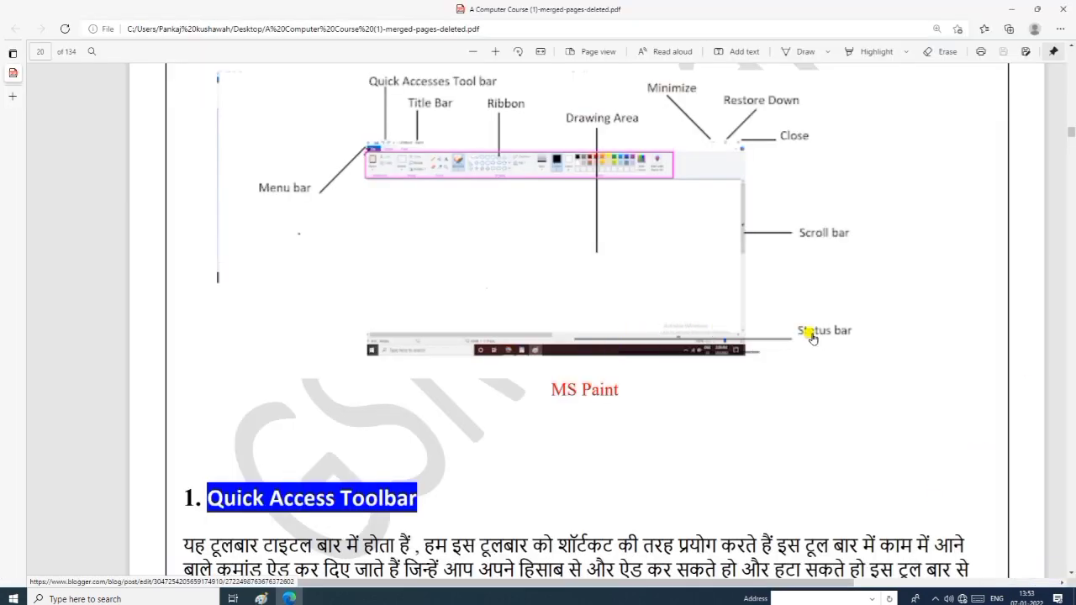
click(266, 599)
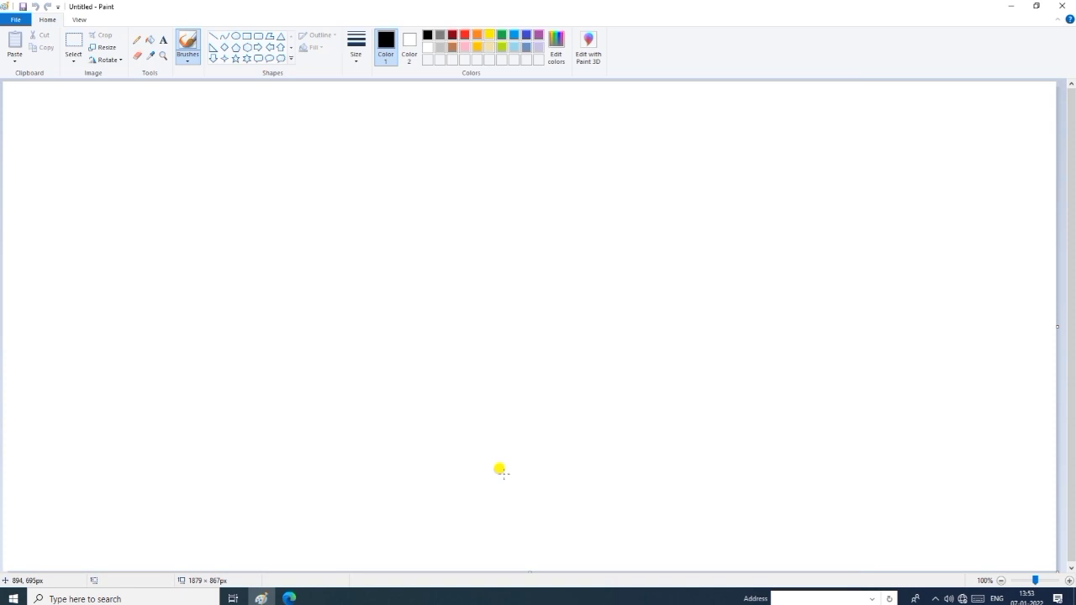
click(289, 598)
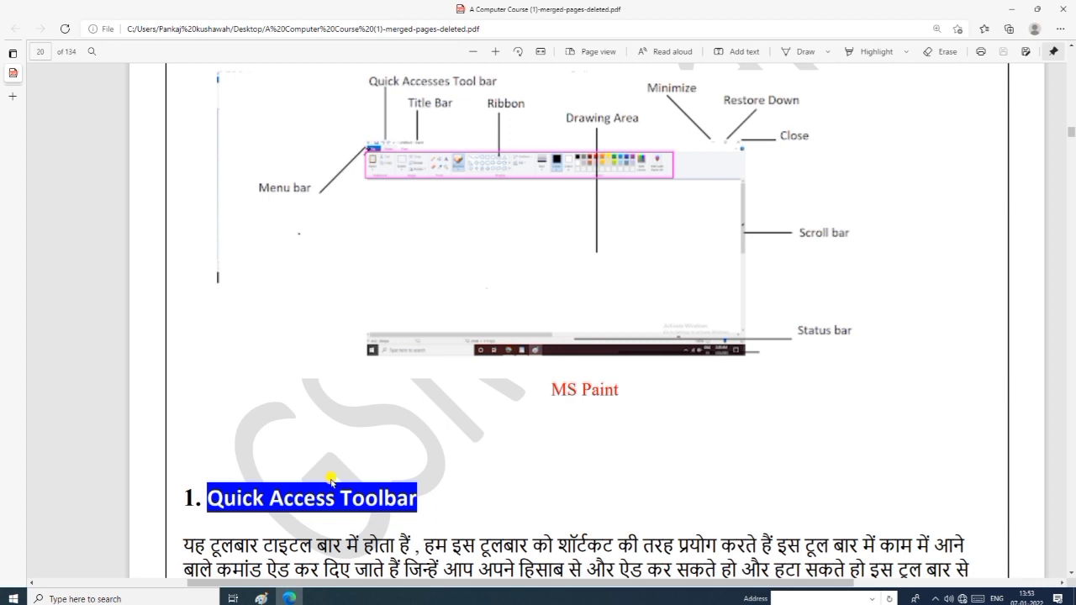
Scroll through the Paint notes PDF, then switch back to the blank Untitled Paint canvas
scroll(332, 479, down, 5)
scroll(332, 479, up, 1)
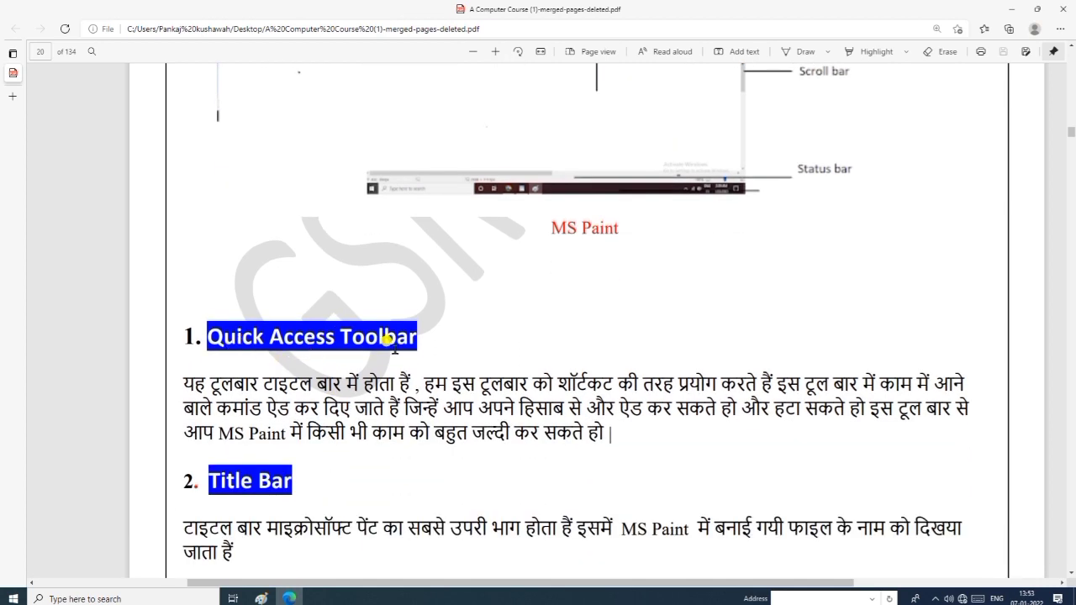
scroll(389, 339, down, 2)
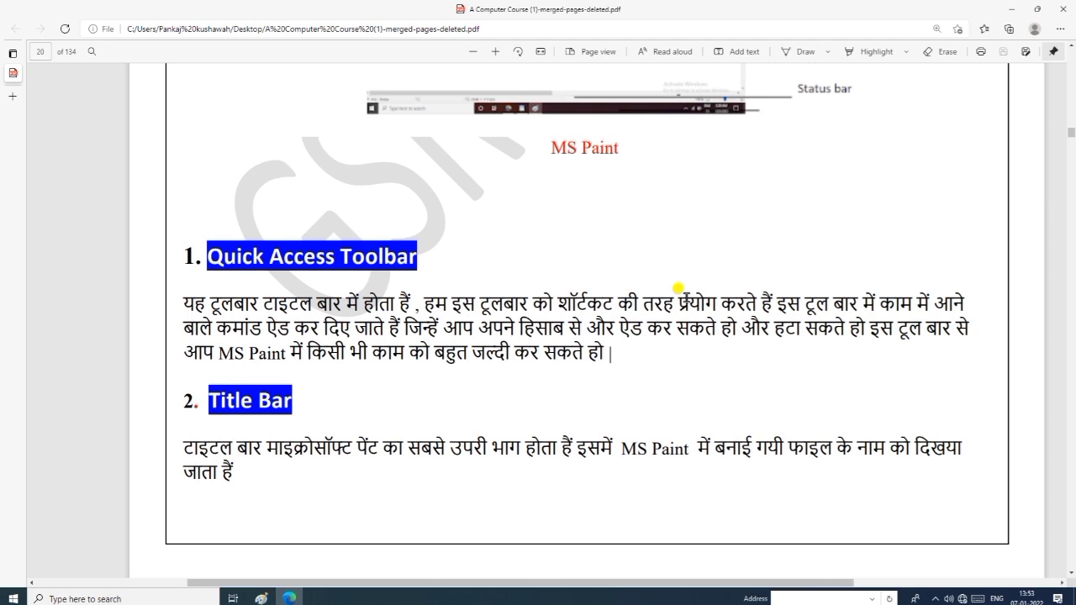
scroll(369, 282, down, 2)
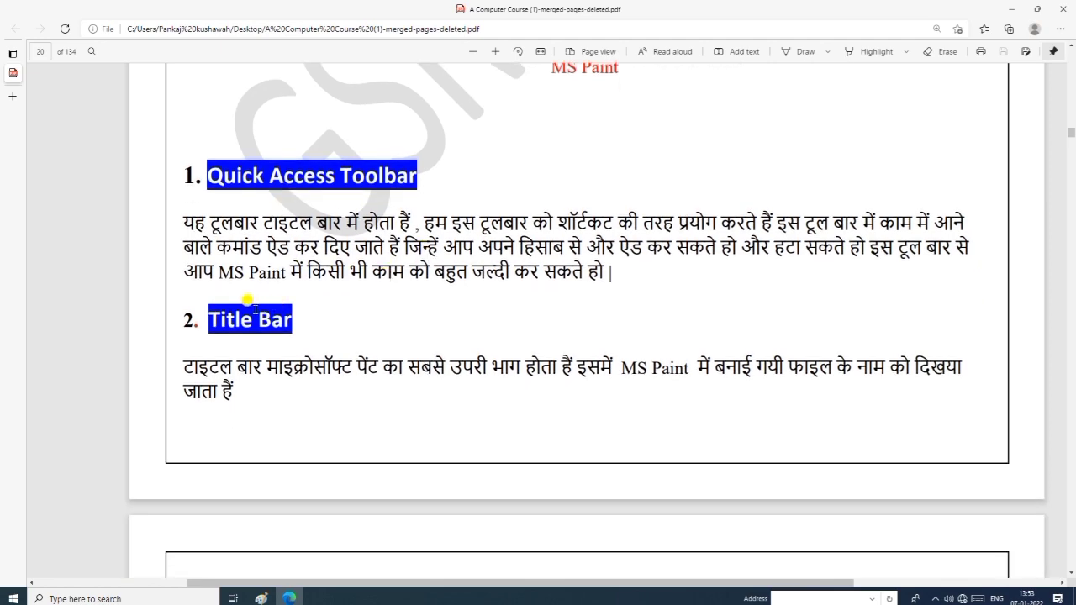
scroll(462, 286, down, 10)
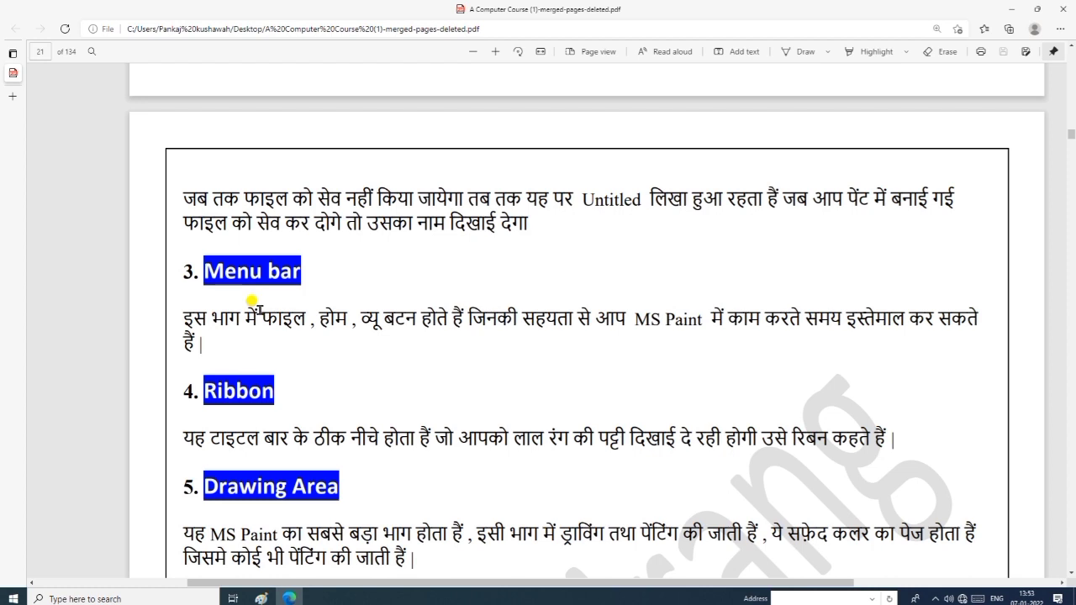
scroll(252, 304, down, 2)
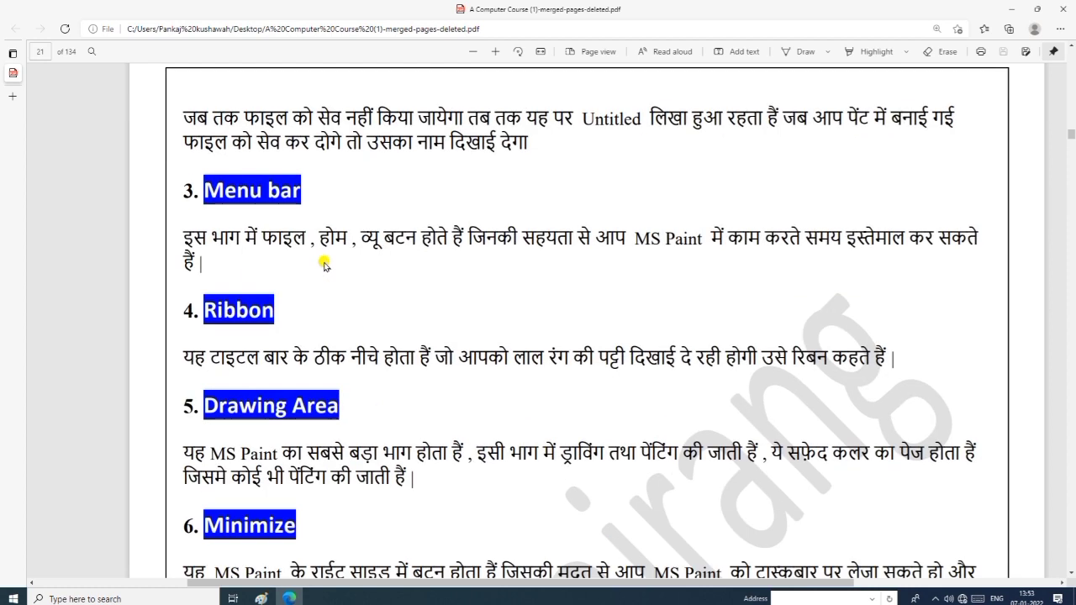
scroll(240, 305, down, 2)
scroll(299, 336, down, 2)
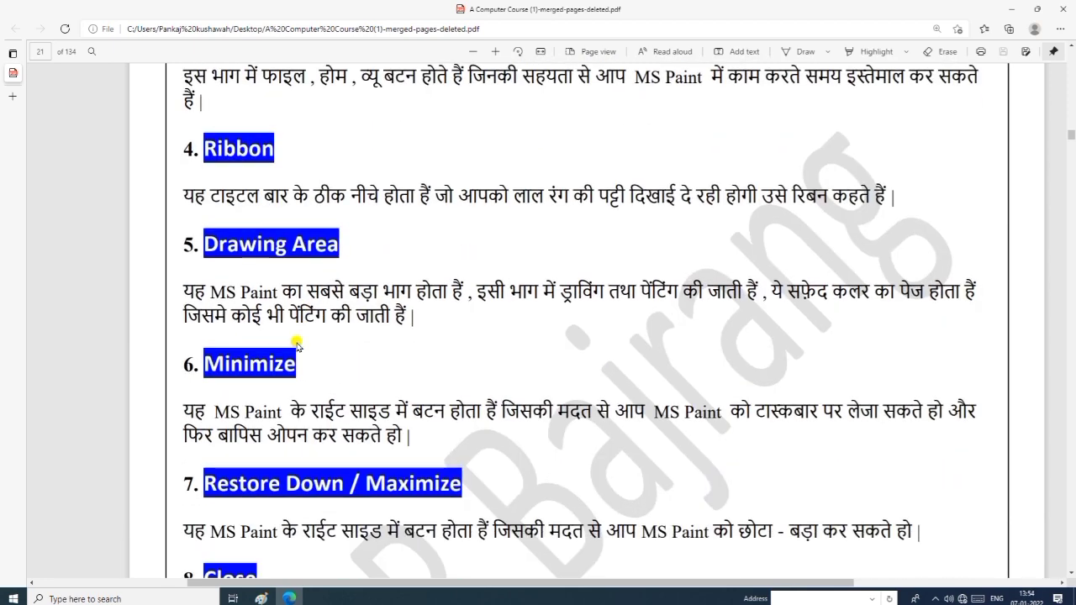
scroll(277, 370, down, 1)
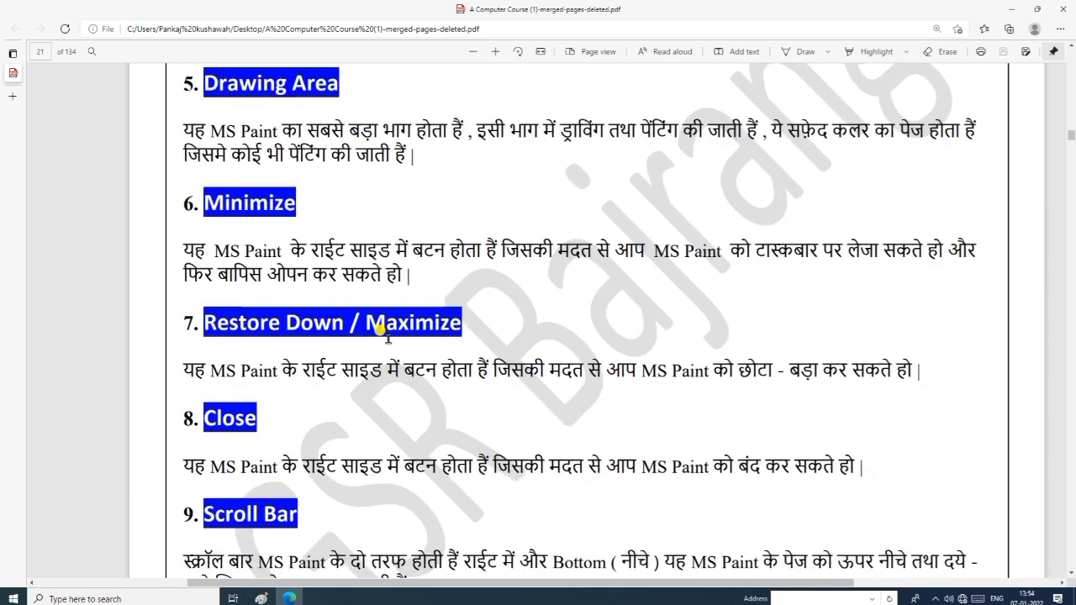
scroll(283, 378, down, 2)
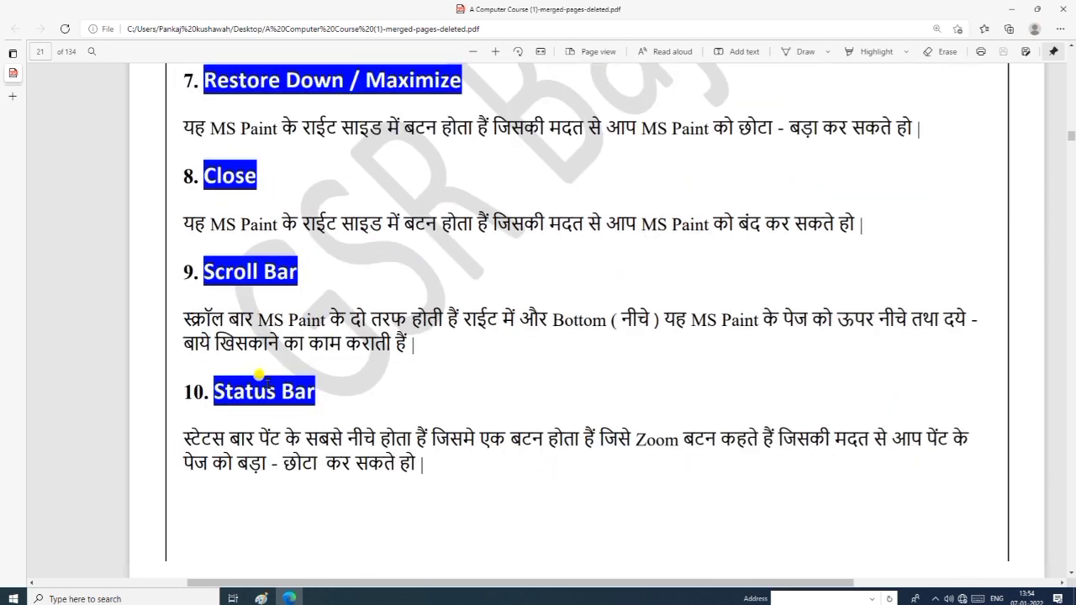
scroll(310, 368, down, 2)
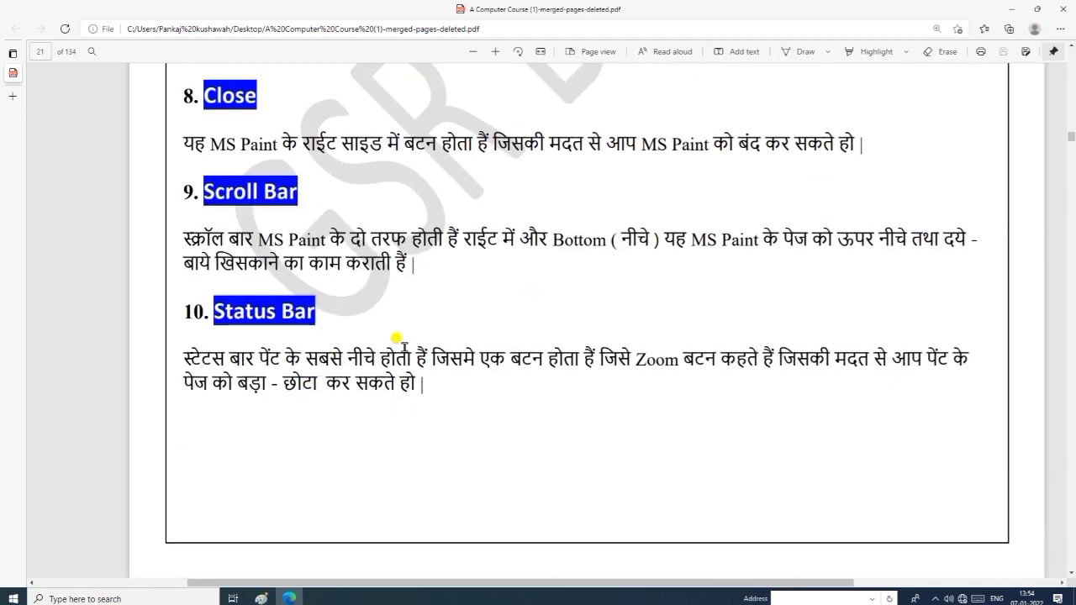
scroll(465, 336, down, 2)
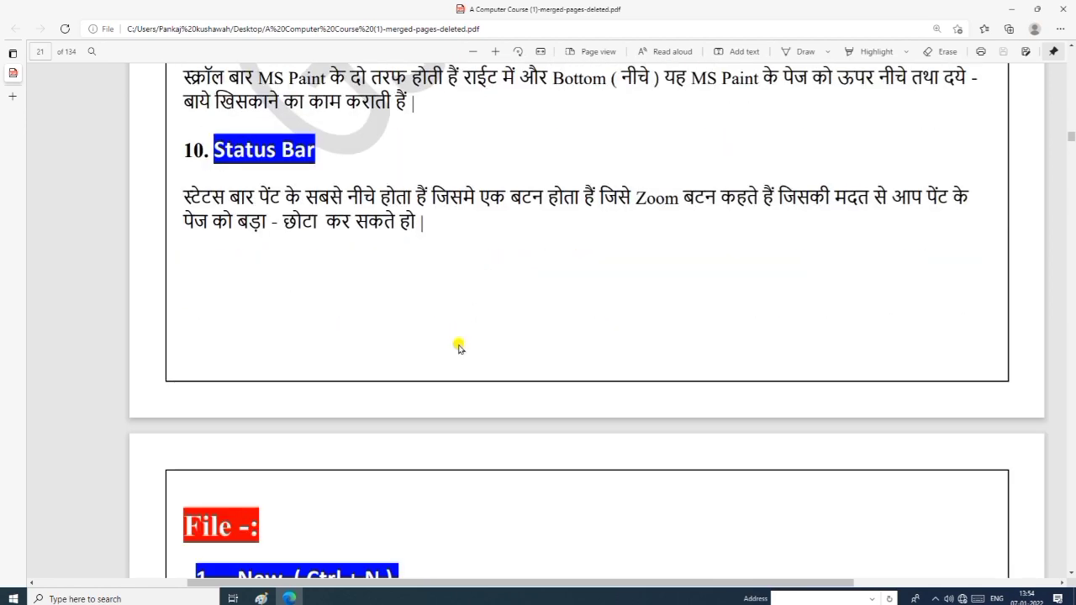
scroll(421, 295, up, 1)
scroll(496, 277, up, 6)
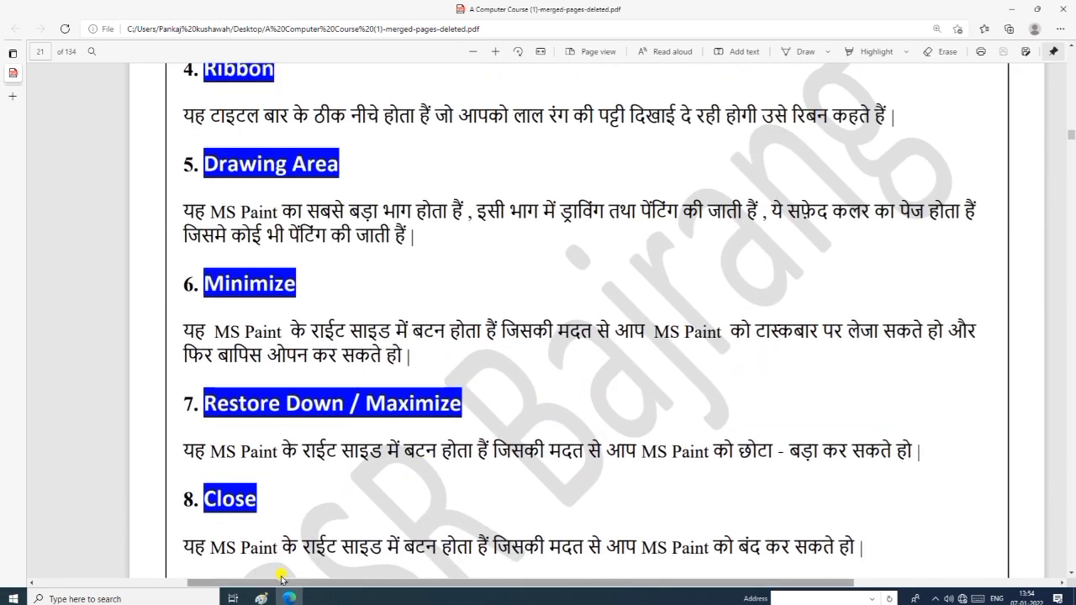
click(262, 597)
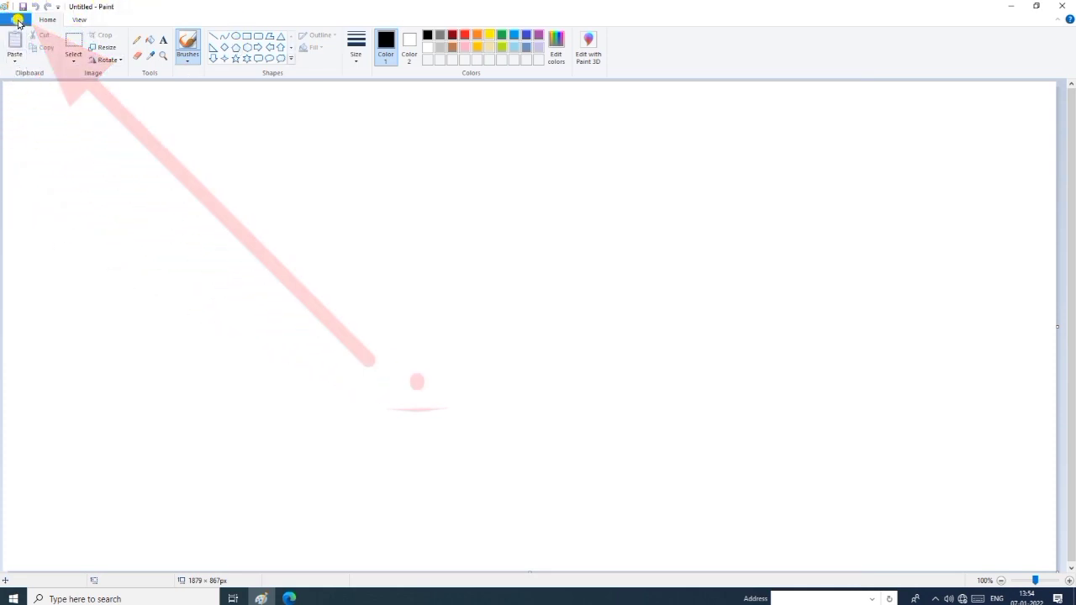
click(17, 19)
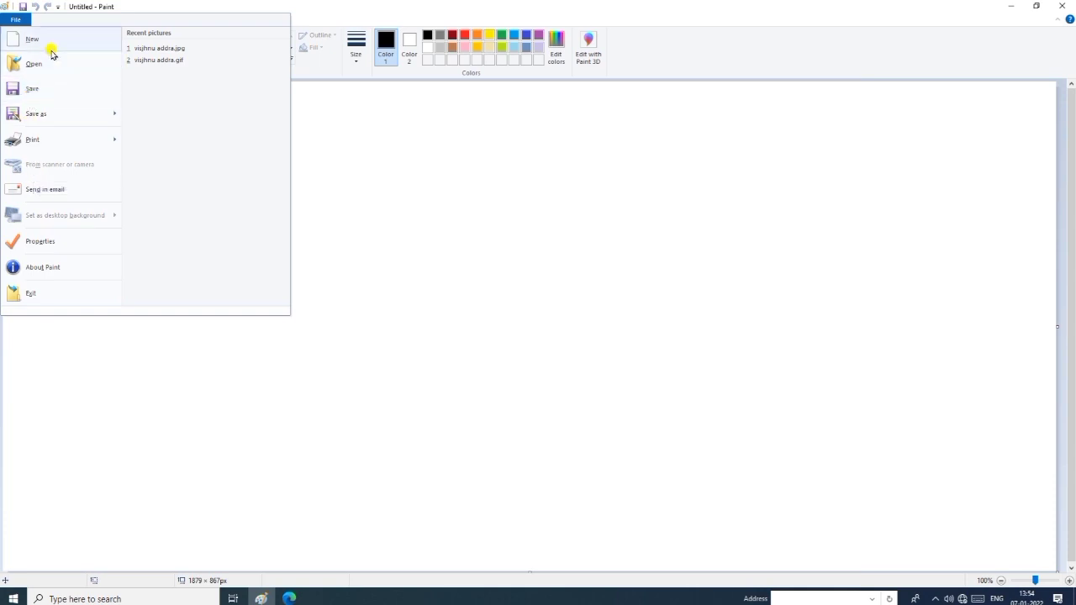
mouse_move(63, 115)
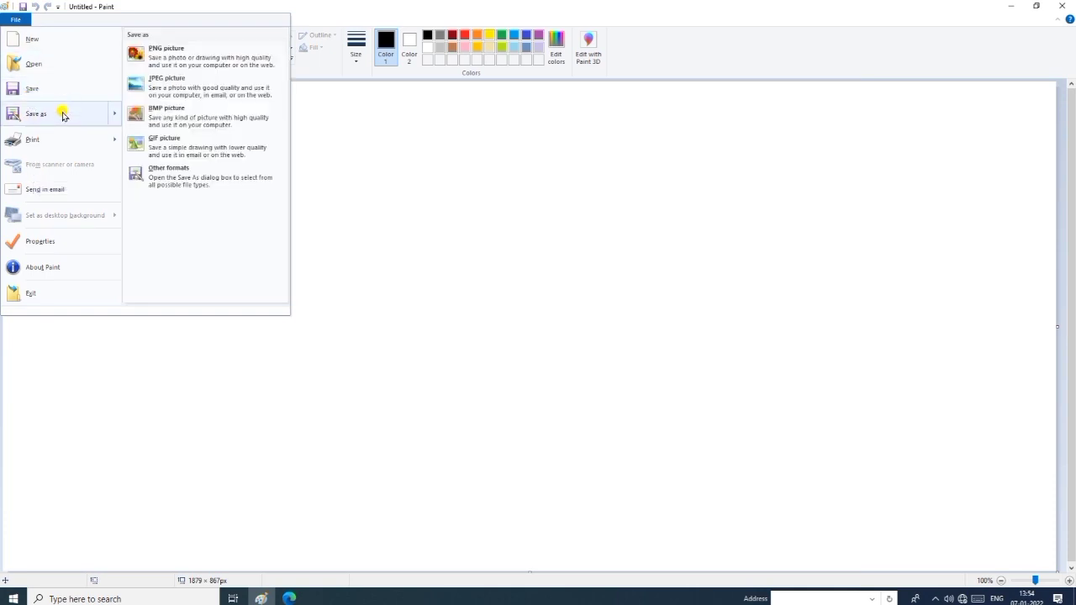
click(403, 153)
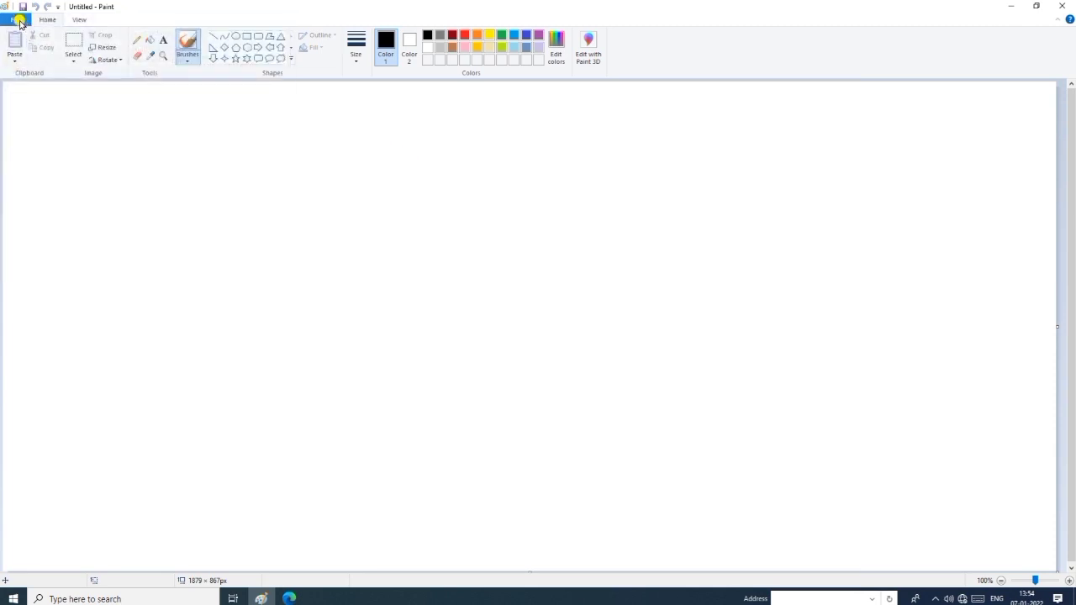
click(16, 17)
click(48, 39)
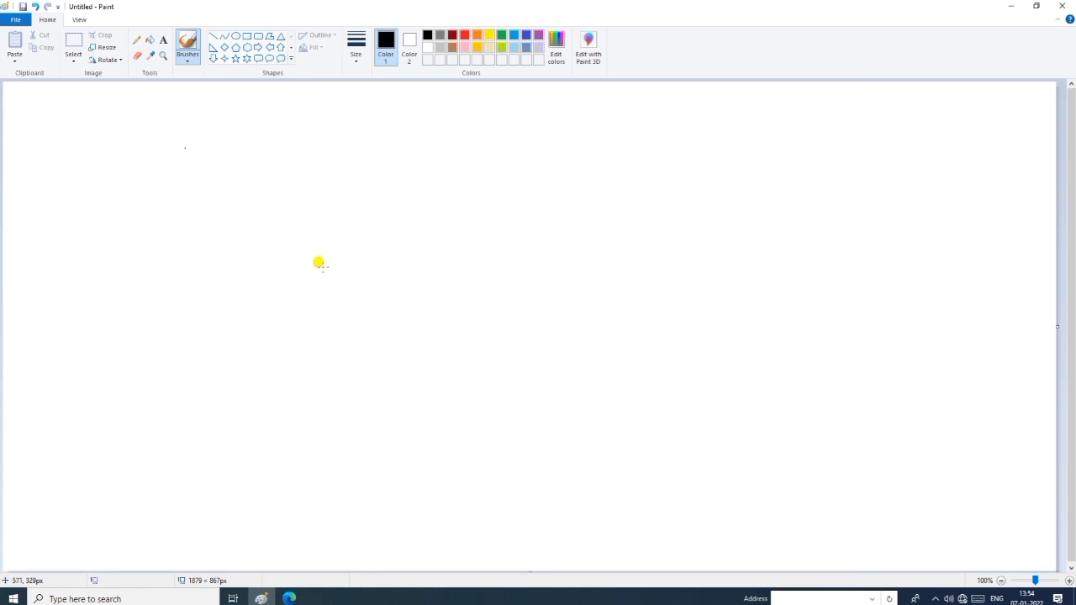
Draw a rounded rectangle mid-canvas, then discard it through File > New without saving
click(257, 37)
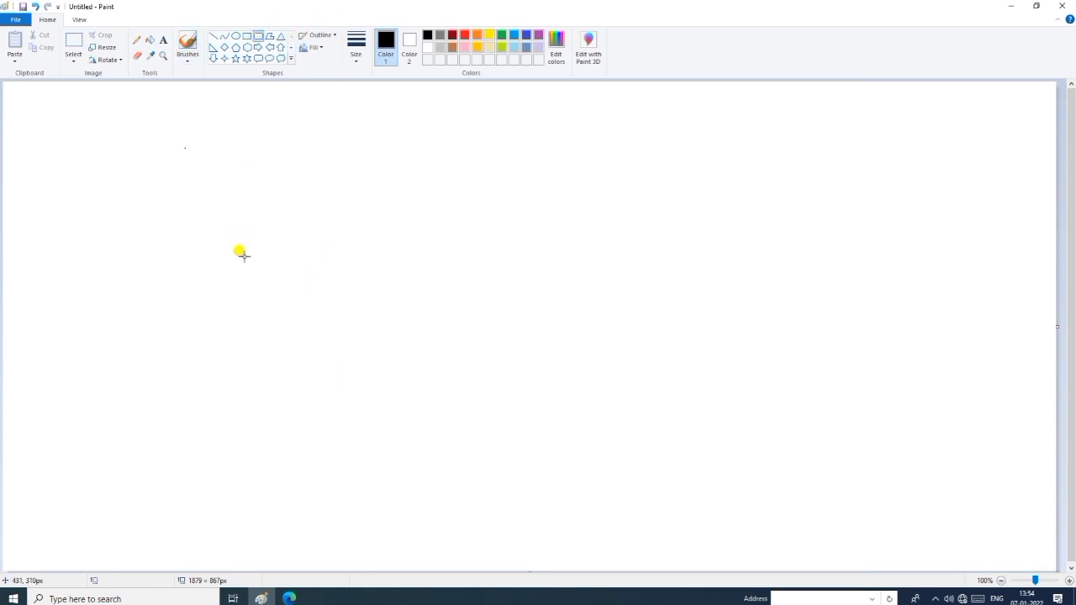
drag(239, 247, 612, 453)
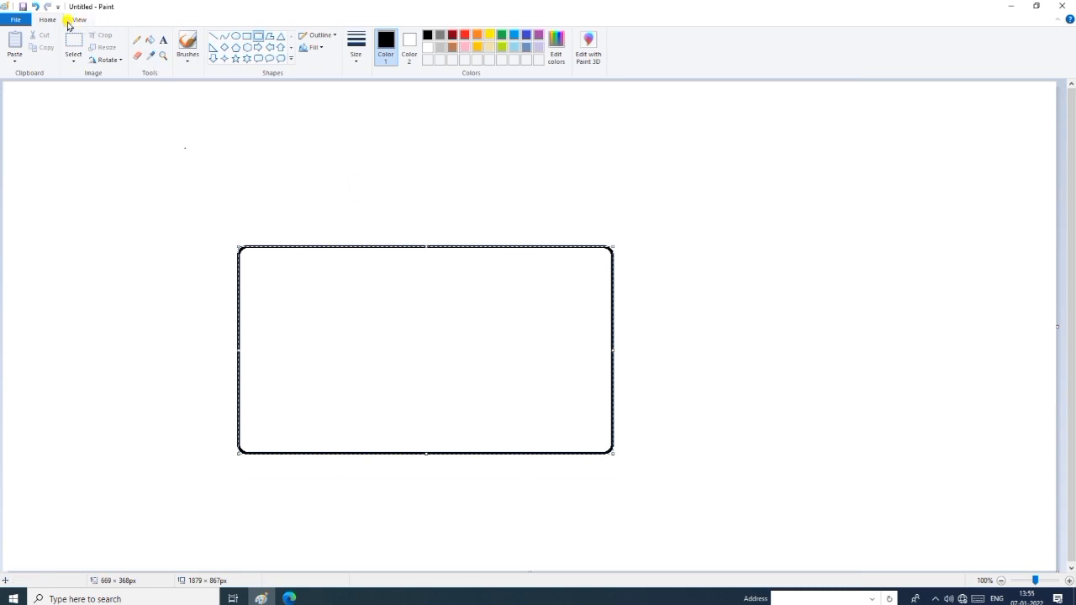
click(14, 19)
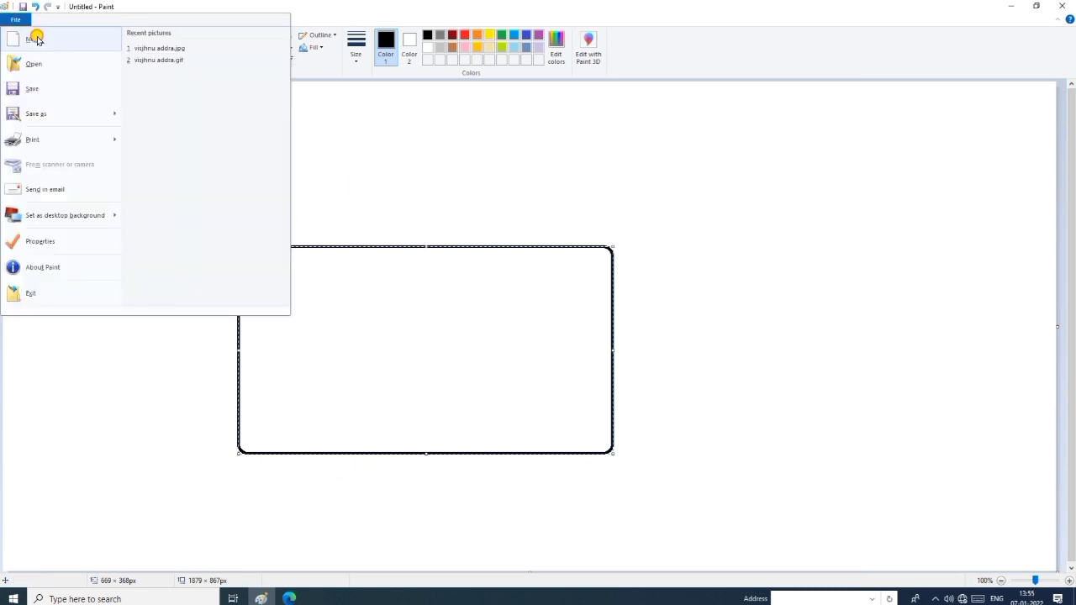
click(34, 39)
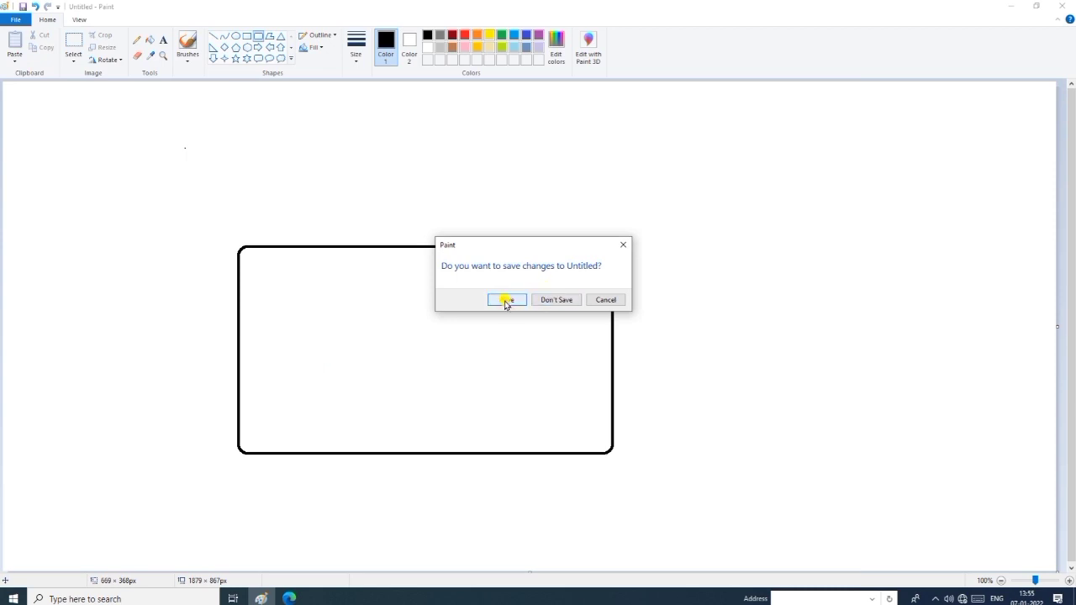
click(548, 300)
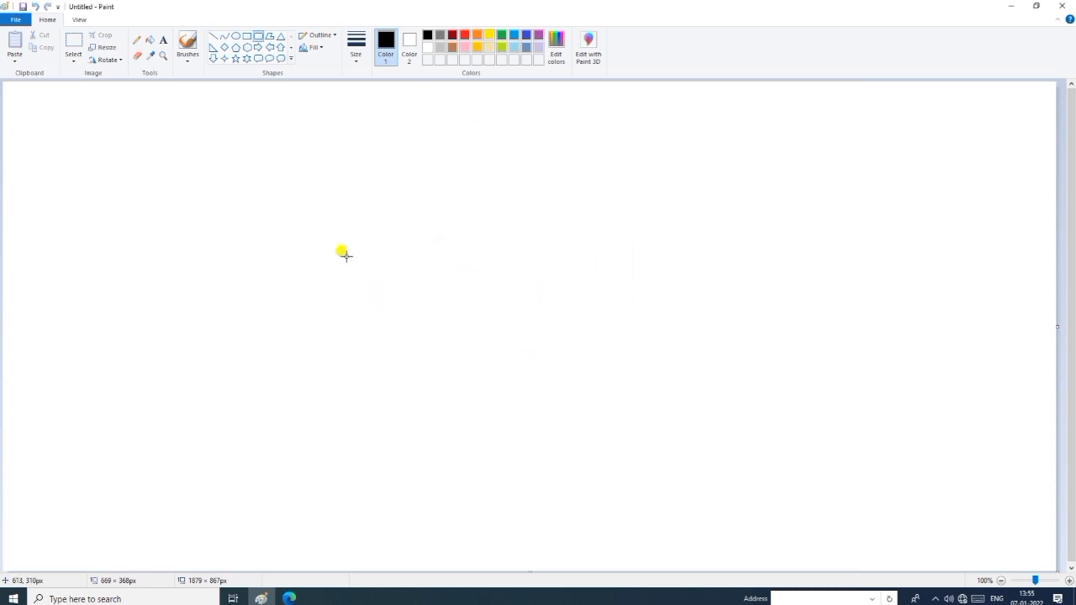
Draw another rounded rectangle and discard it with Ctrl+N, choosing Don't Save
click(15, 19)
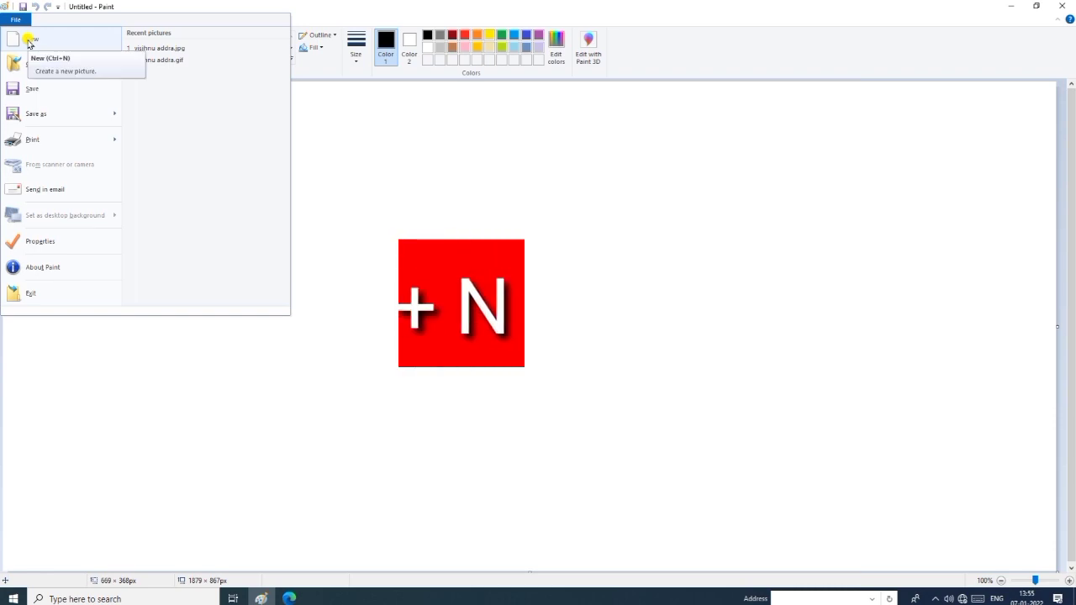
click(27, 42)
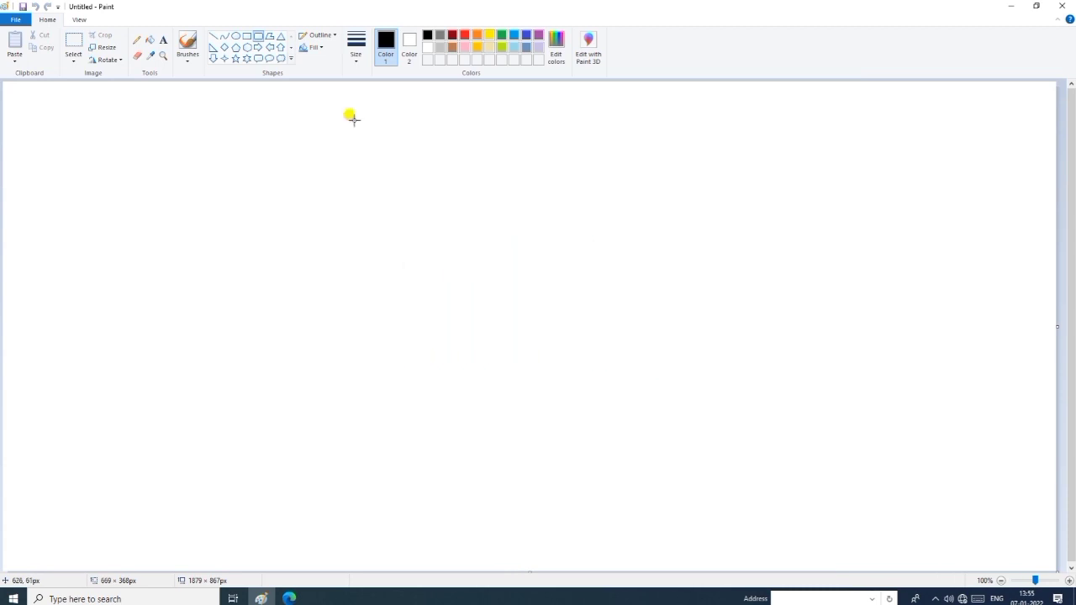
drag(274, 240, 530, 354)
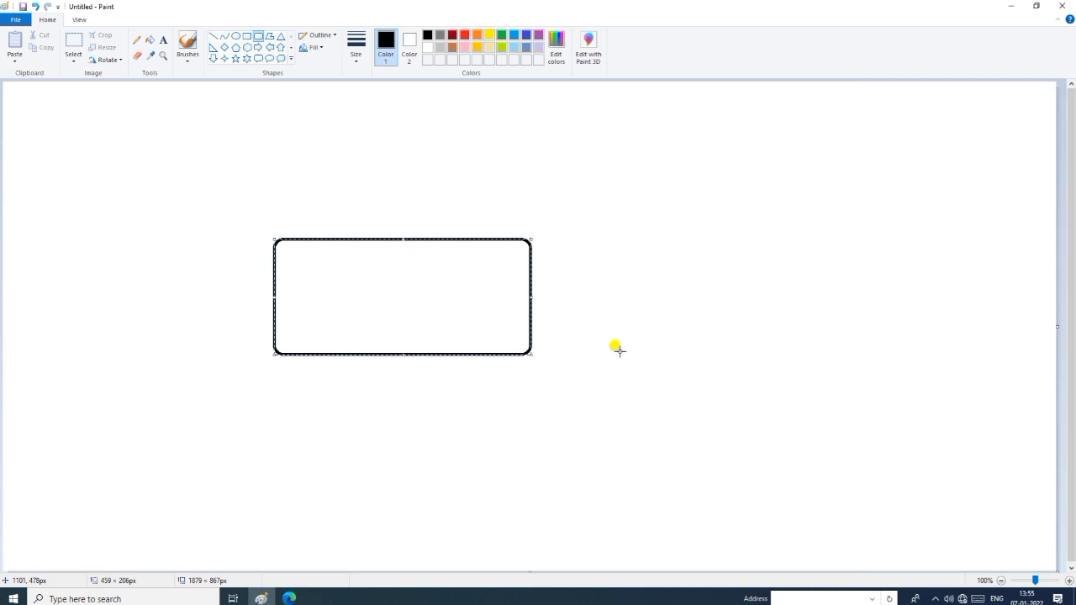
key(ctrl+n)
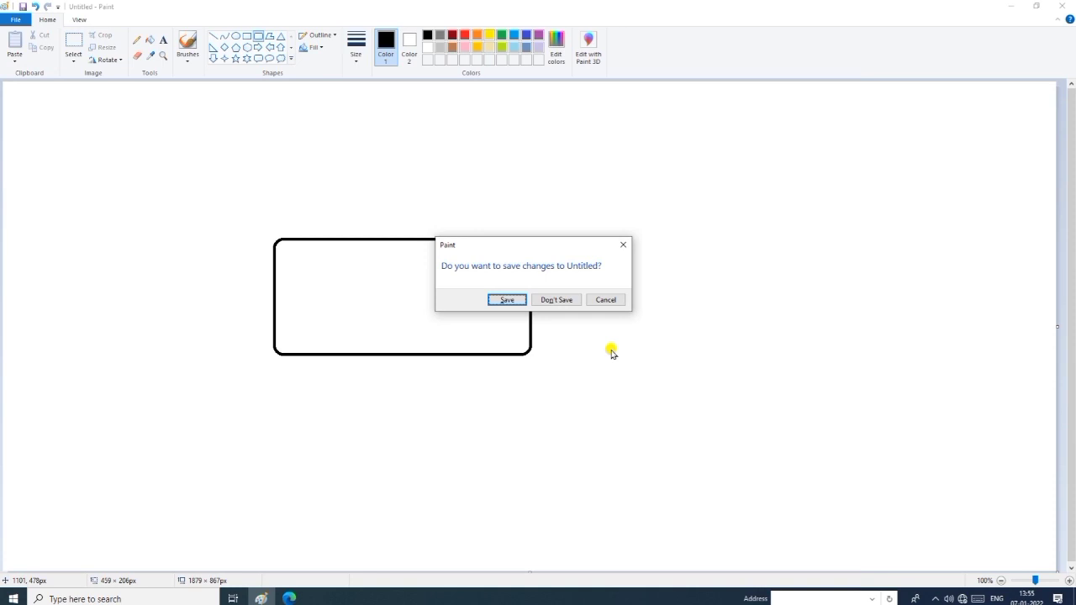
click(566, 301)
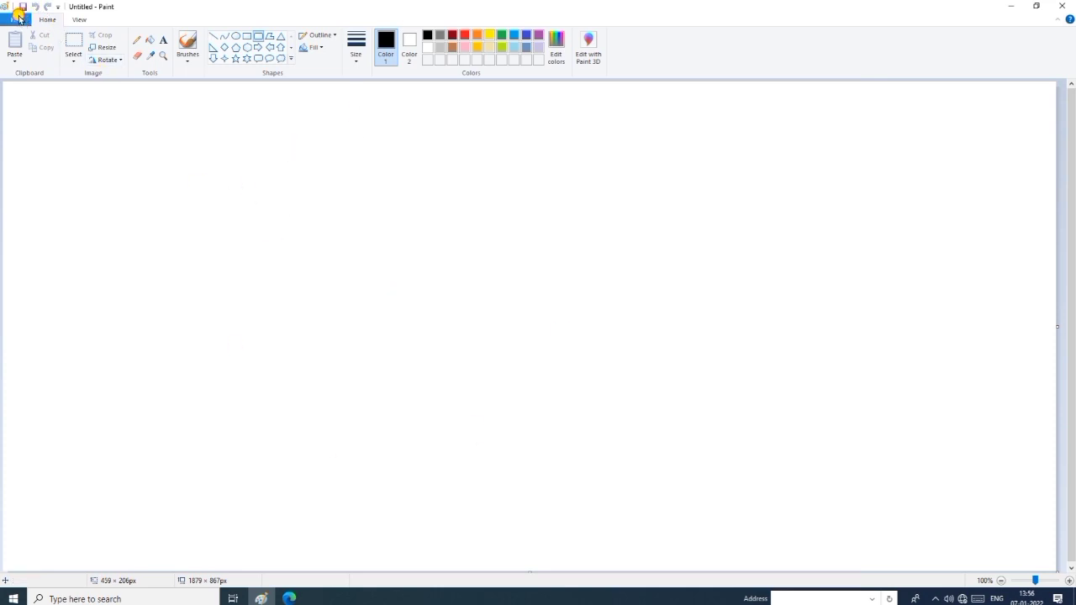
Draw a plain black-outlined rectangle near the top of the canvas
click(20, 22)
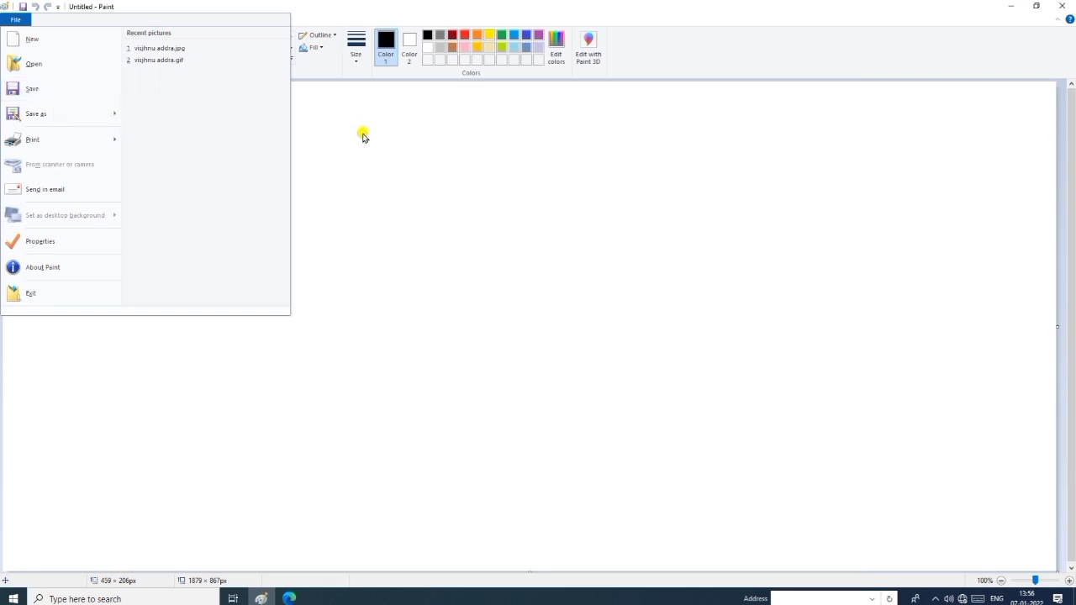
click(342, 159)
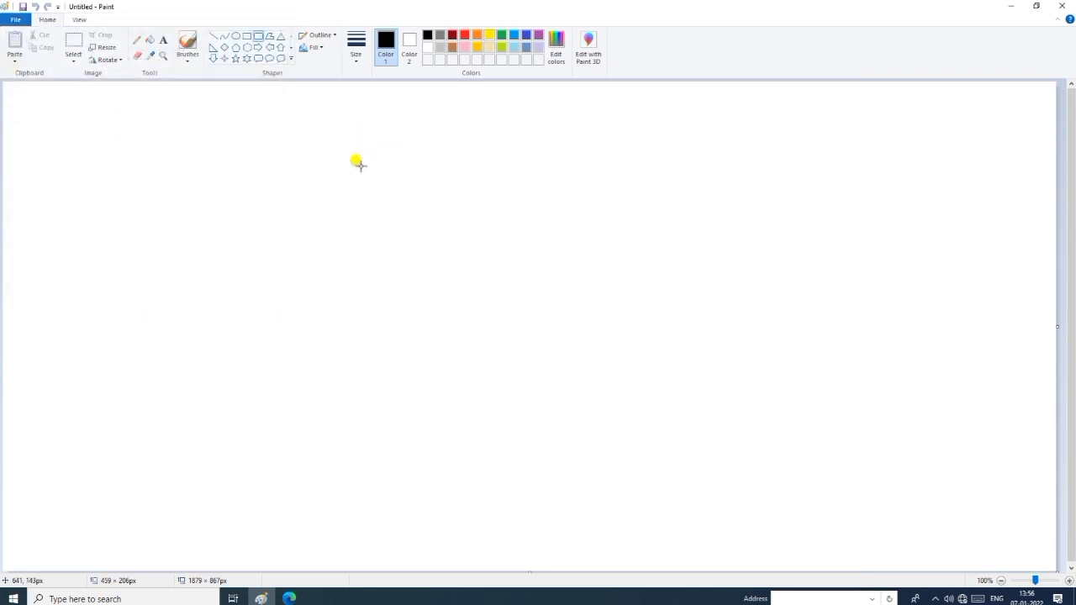
click(247, 36)
mouse_move(227, 141)
mouse_down()
mouse_move(452, 303)
mouse_move(610, 233)
mouse_up()
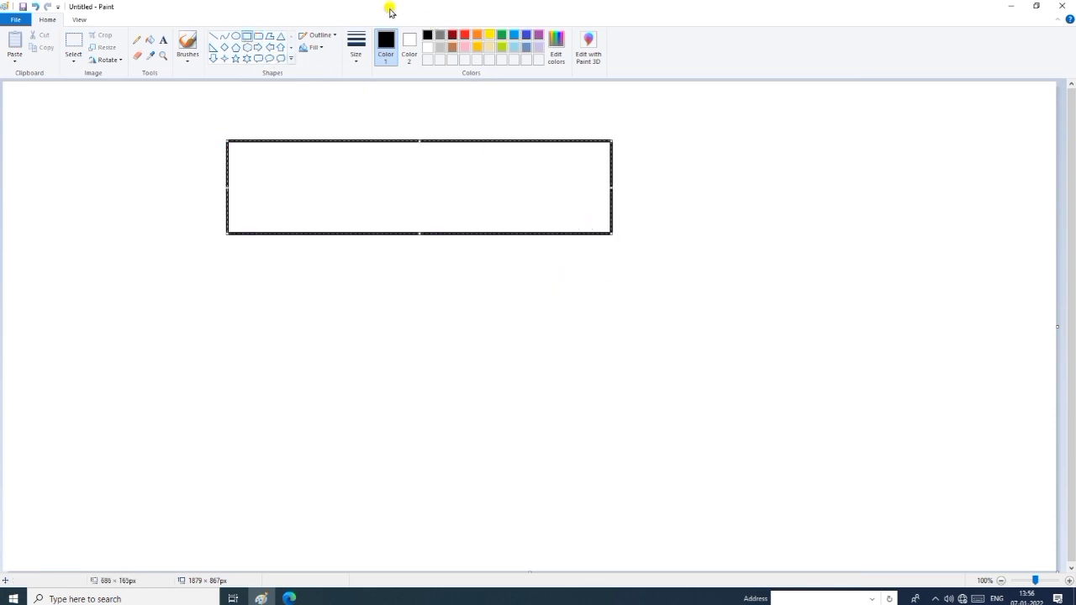
right_click(399, 153)
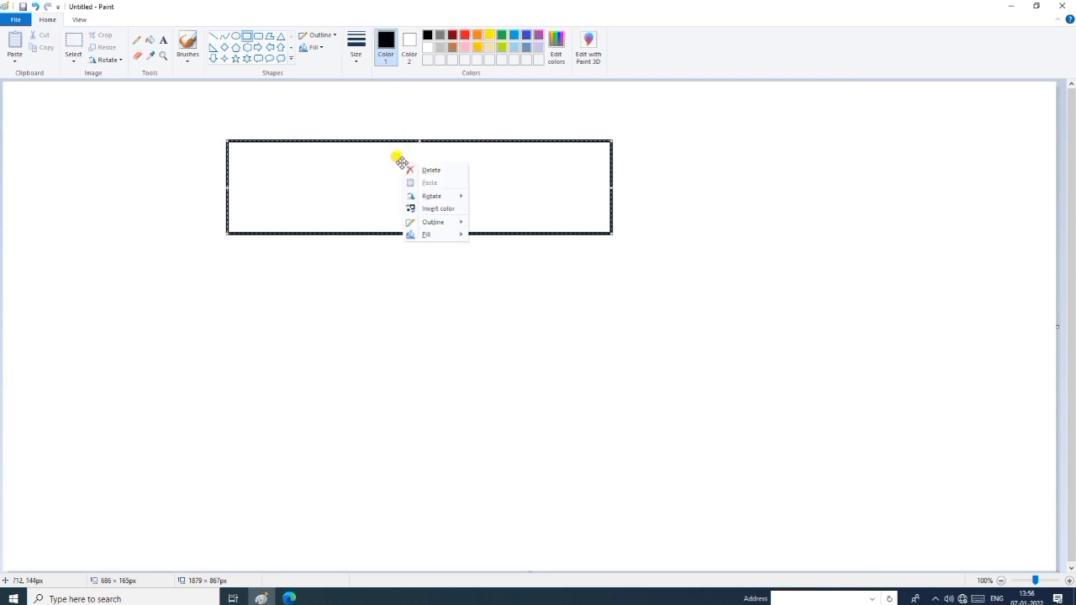
Fill the rectangle solid red using the Fill tool, with Color 1 dark gray and Color 2 red
click(149, 39)
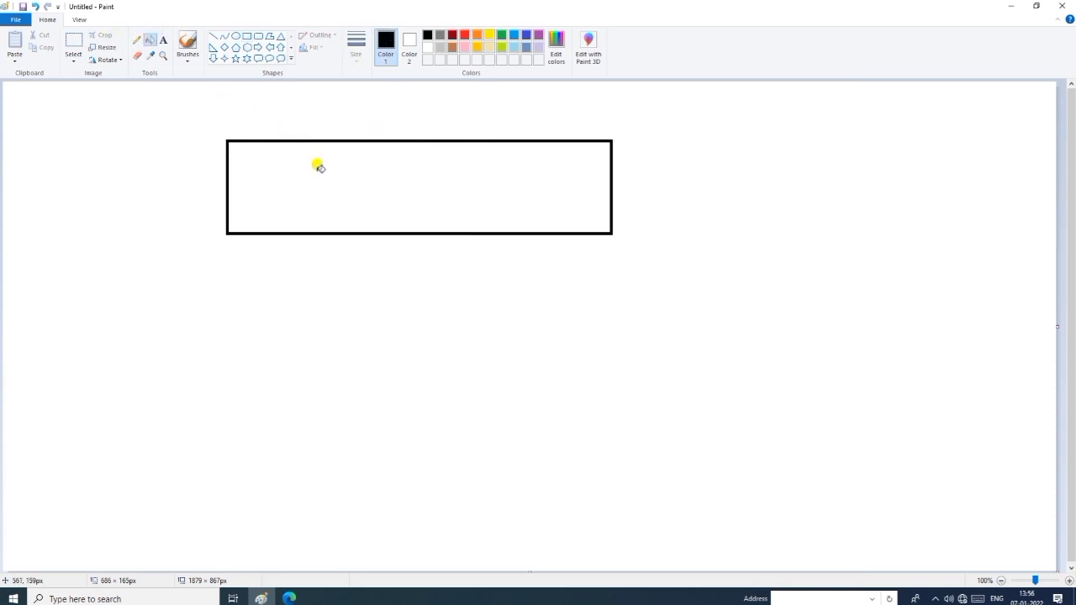
click(440, 35)
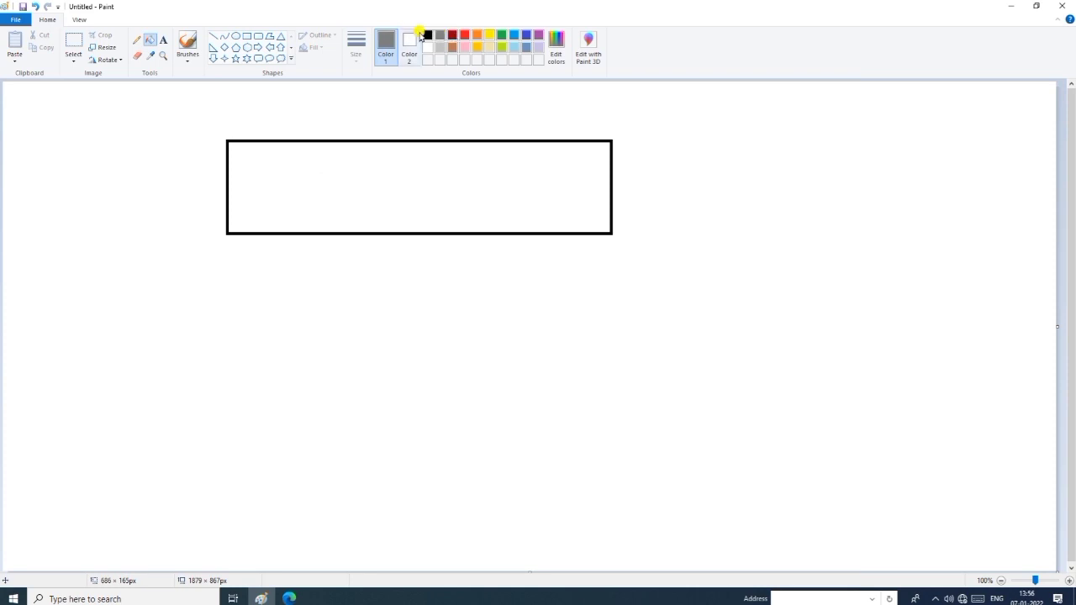
click(409, 46)
click(464, 36)
click(409, 180)
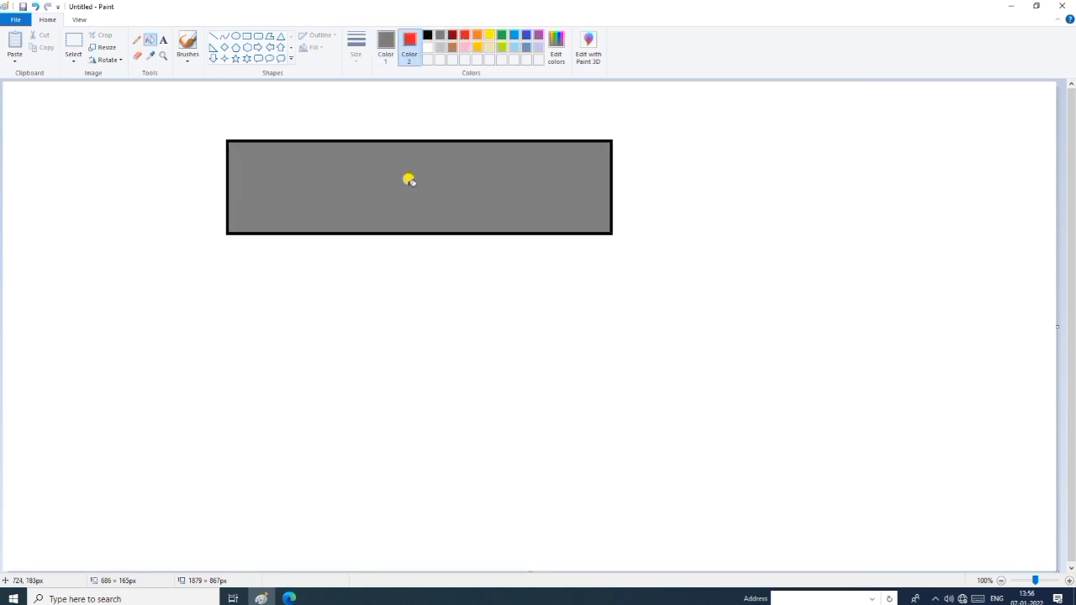
right_click(377, 168)
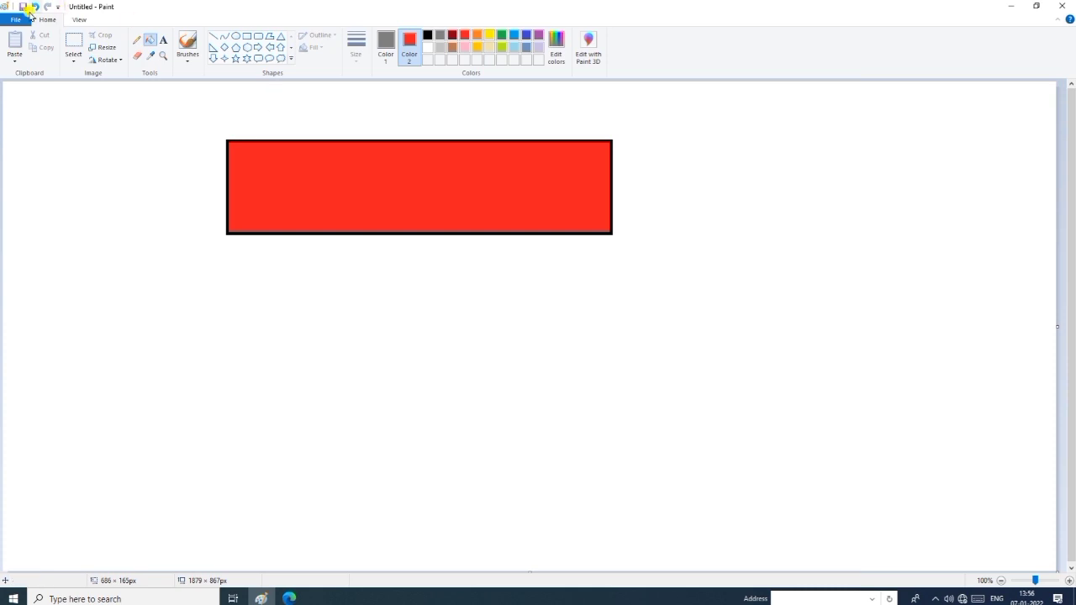
Cancel the Save window and dismiss the File and window-control menus
click(23, 12)
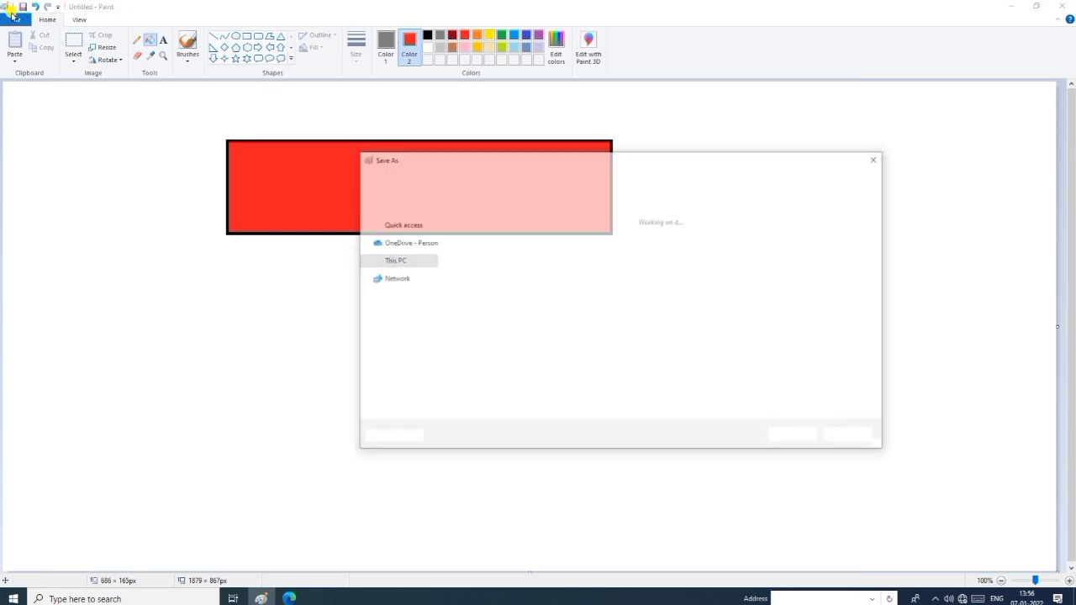
click(877, 158)
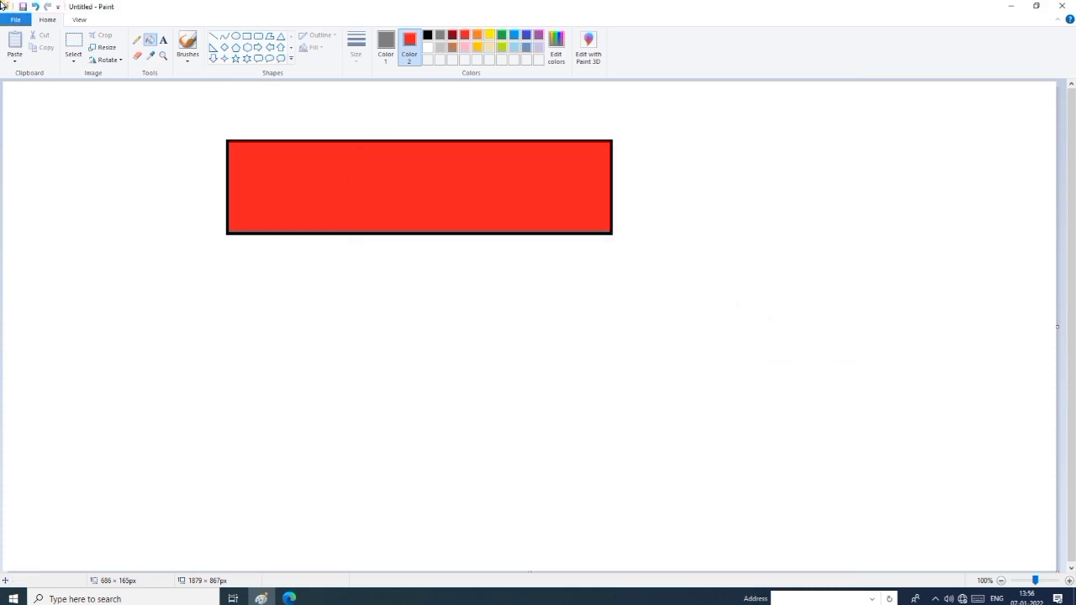
click(16, 19)
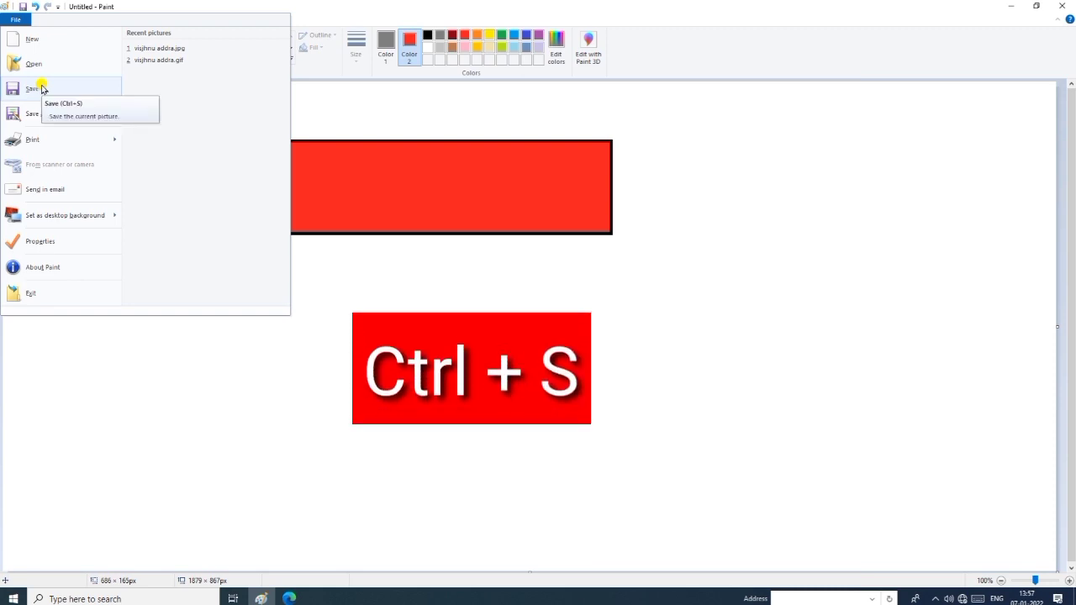
click(361, 90)
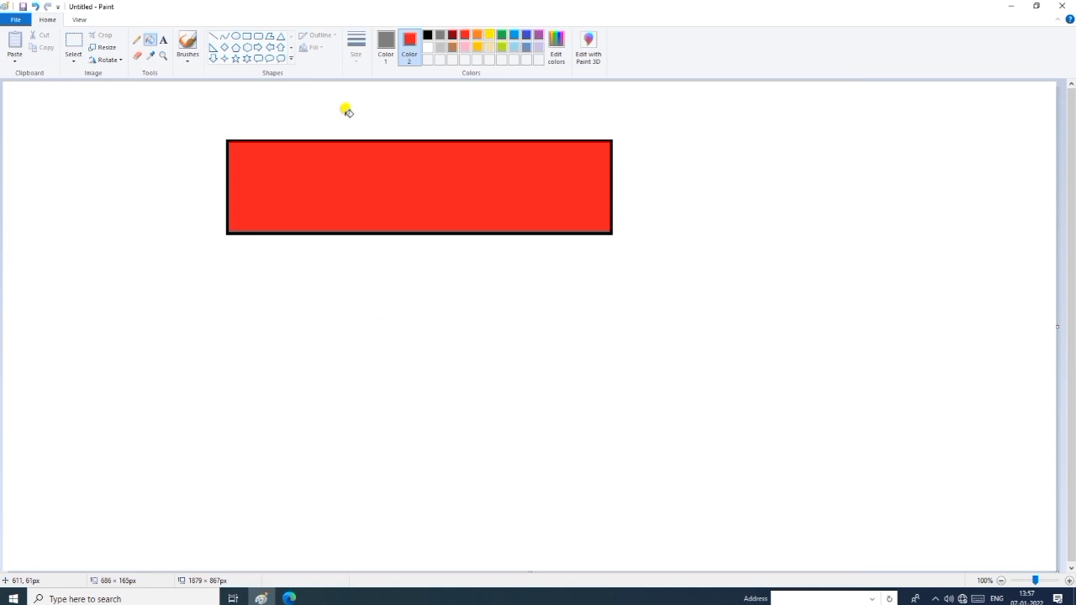
click(6, 6)
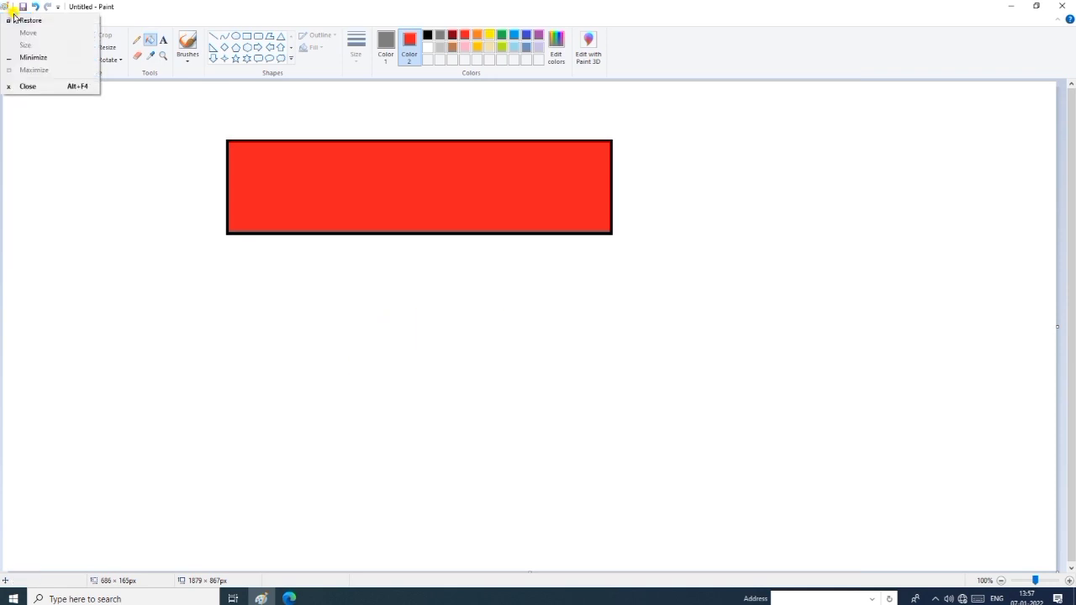
click(16, 20)
click(19, 20)
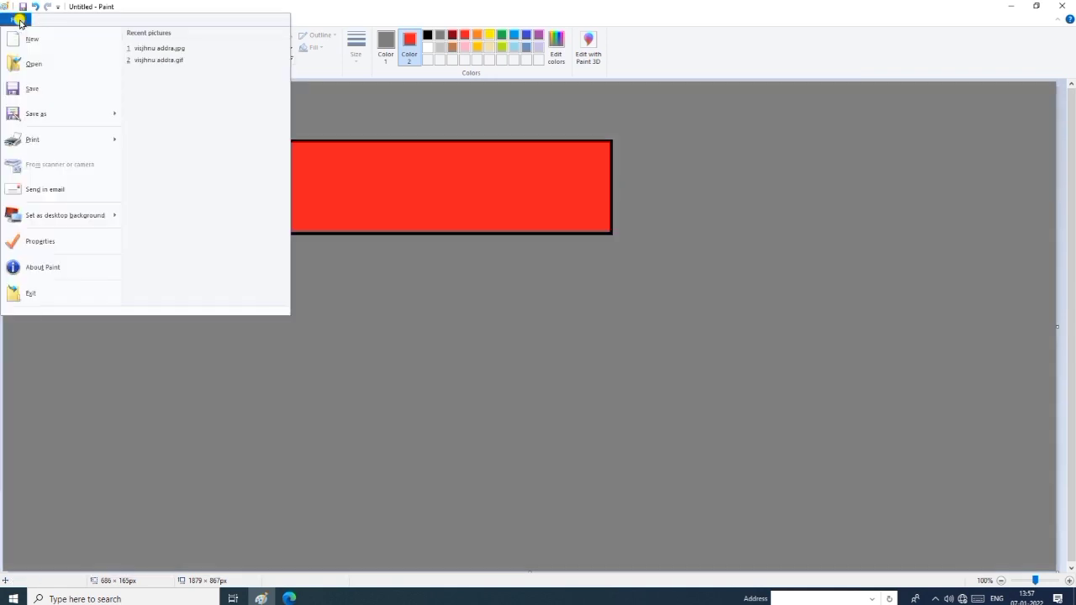
Cancel Save As at the Desktop location, then minimise Paint and the PDF viewer
click(34, 89)
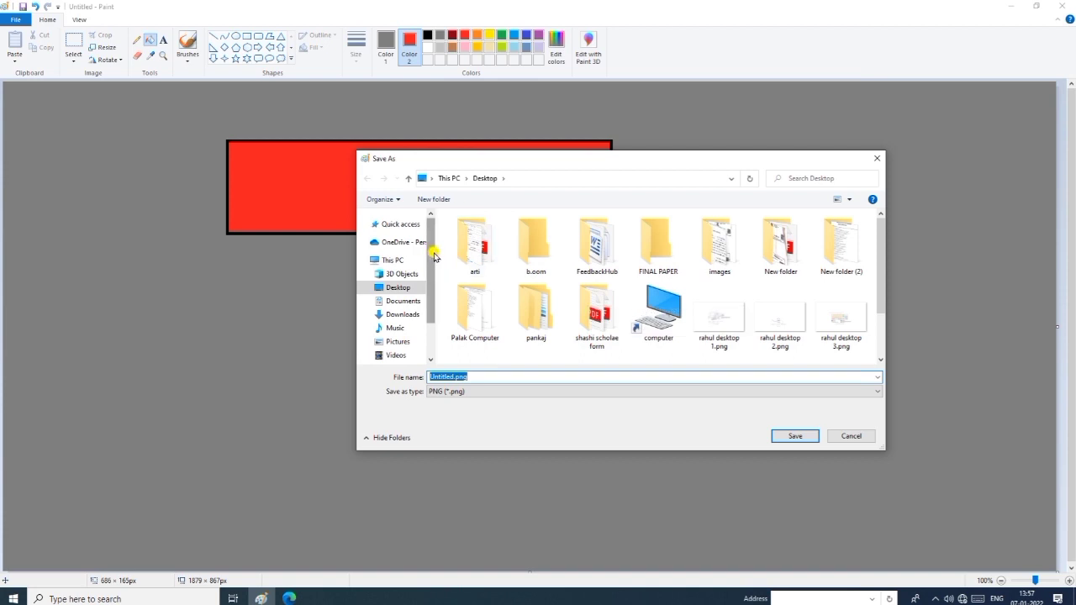
scroll(432, 258, down, 2)
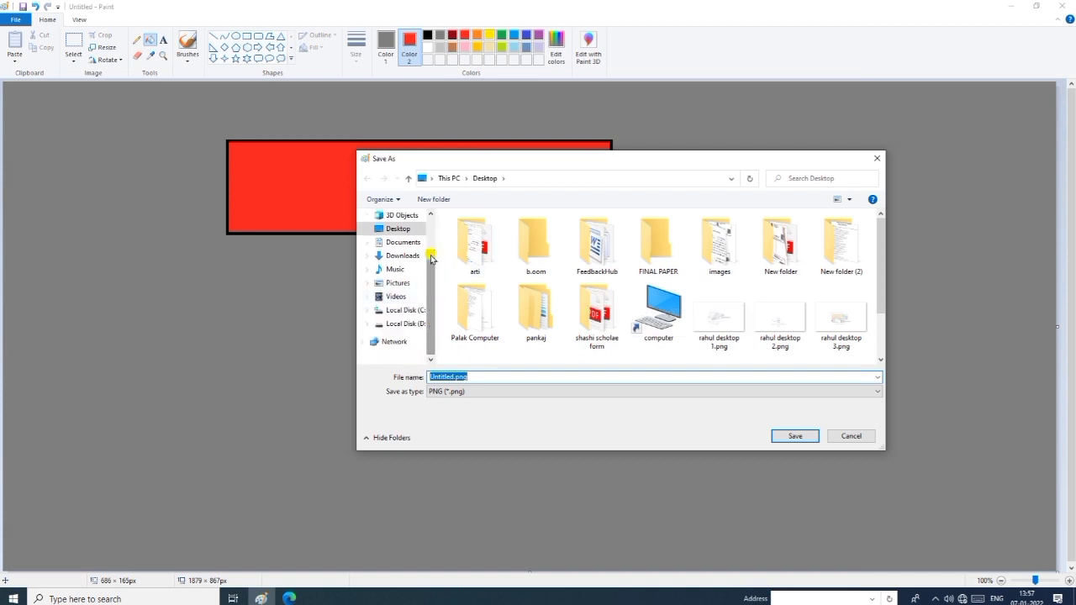
click(414, 230)
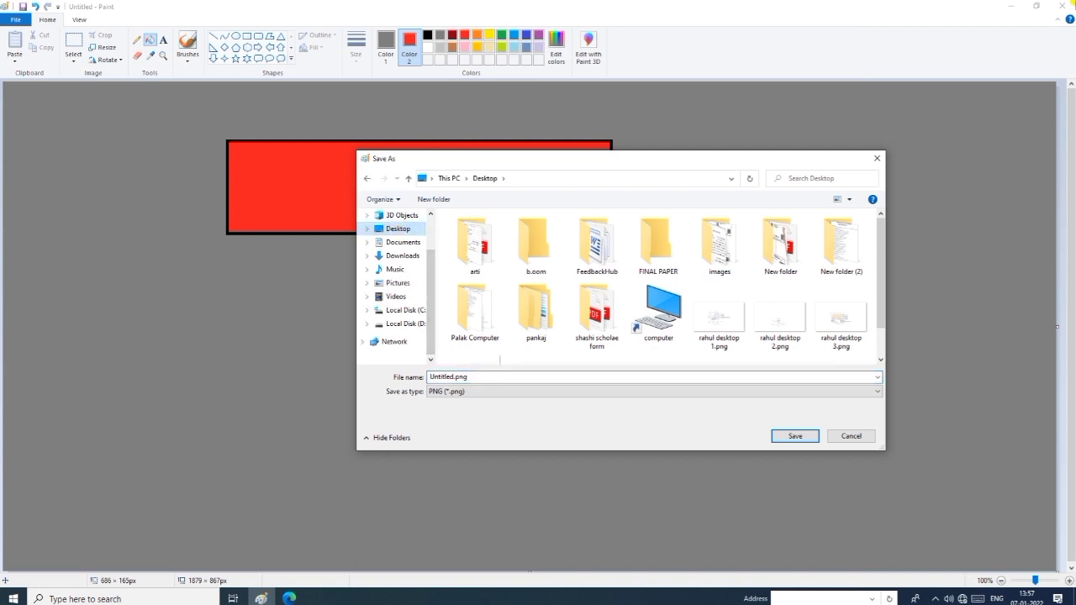
click(1016, 6)
click(876, 158)
click(1015, 6)
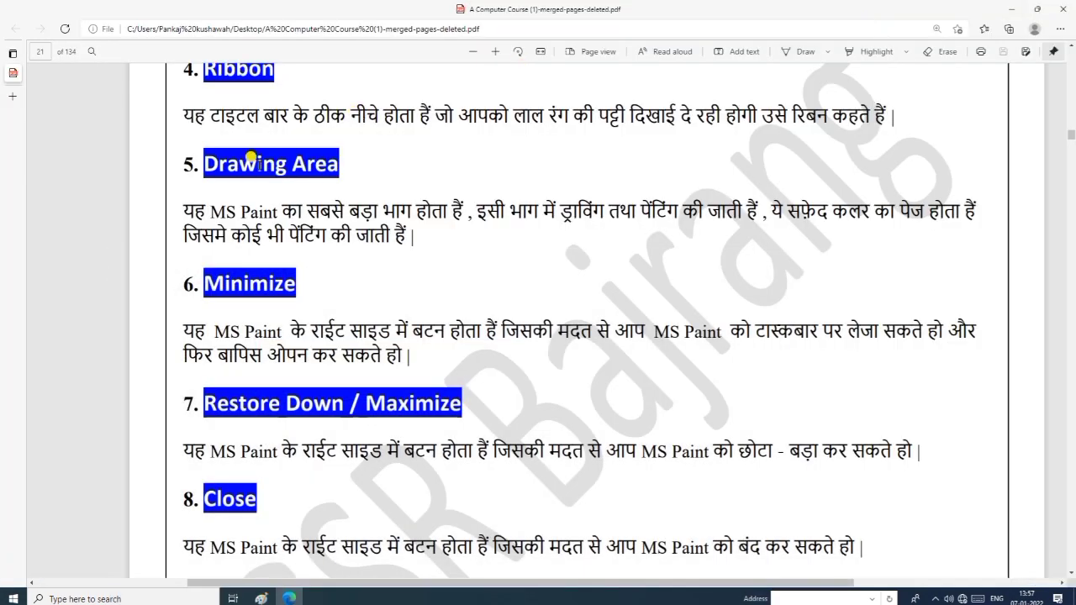
click(1012, 6)
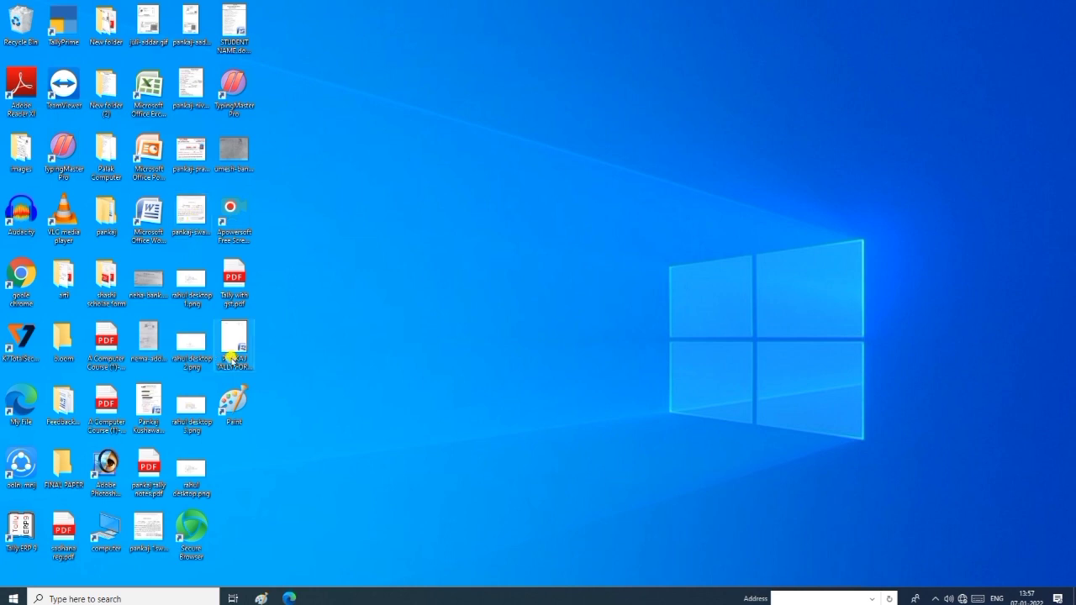
Save the red rectangle to the Desktop as a PNG named with the user's name plus 'ms paint'
click(287, 596)
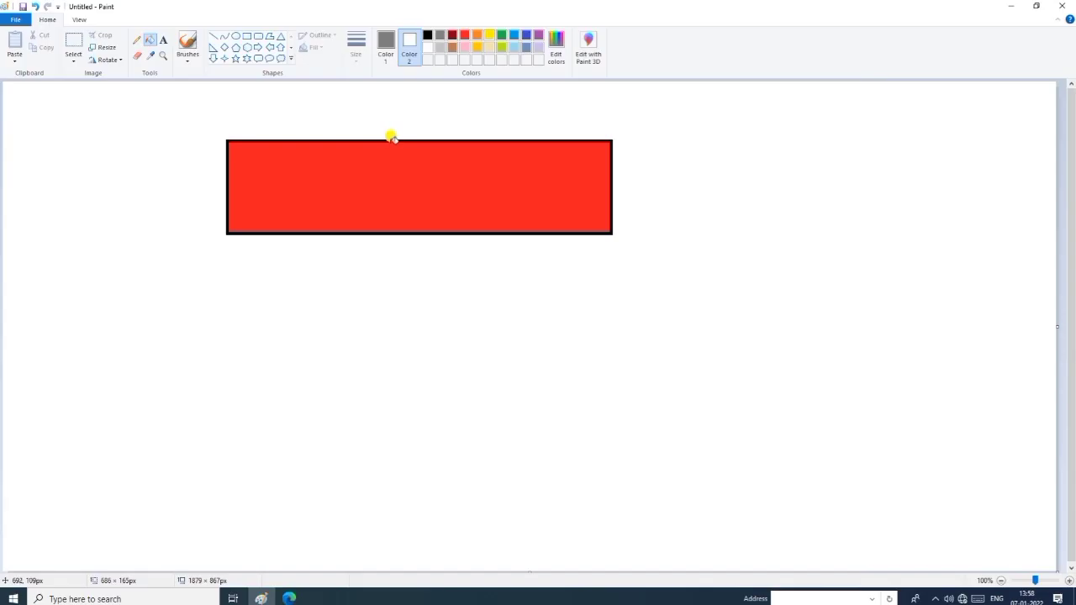
click(13, 20)
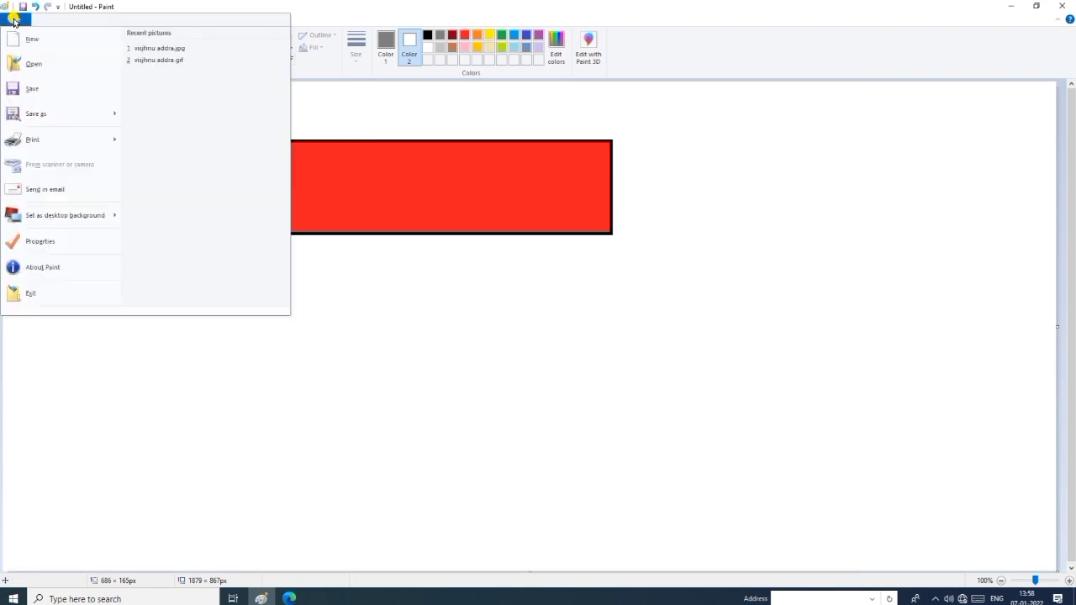
click(44, 87)
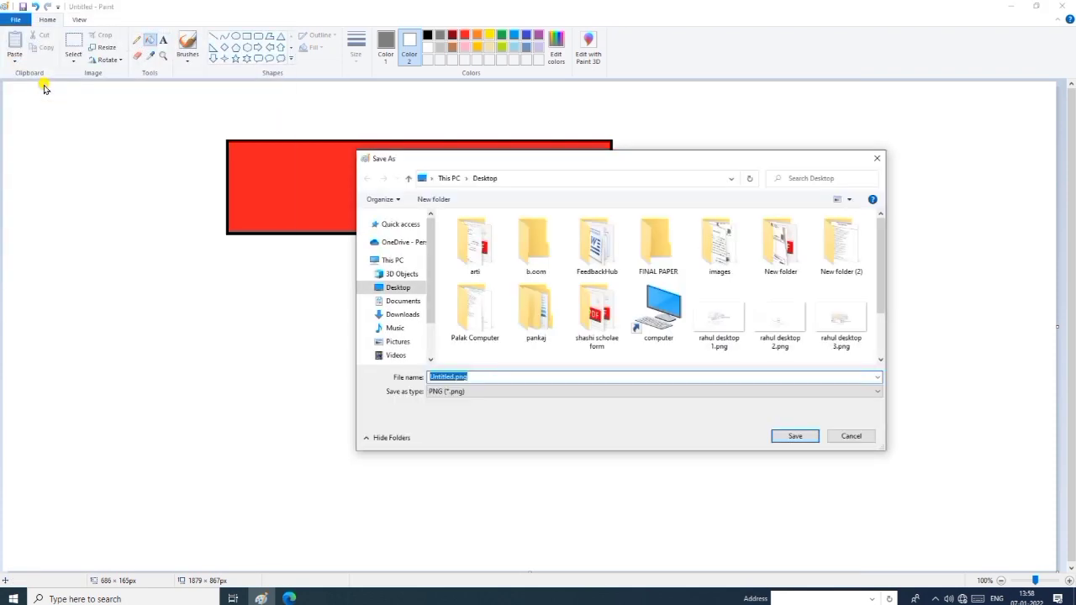
click(404, 288)
click(516, 376)
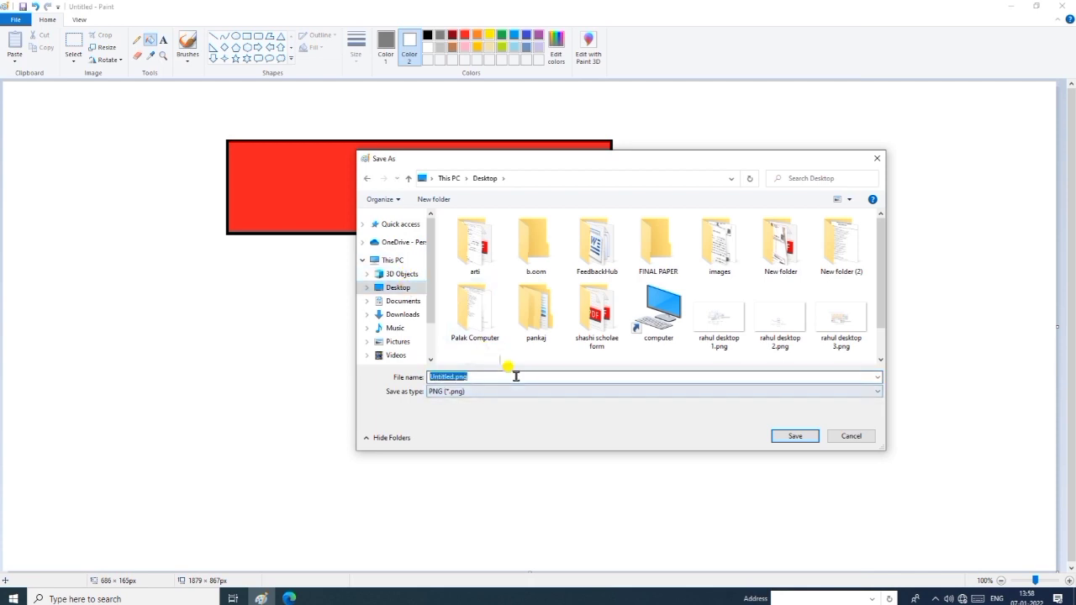
key(BackSpace)
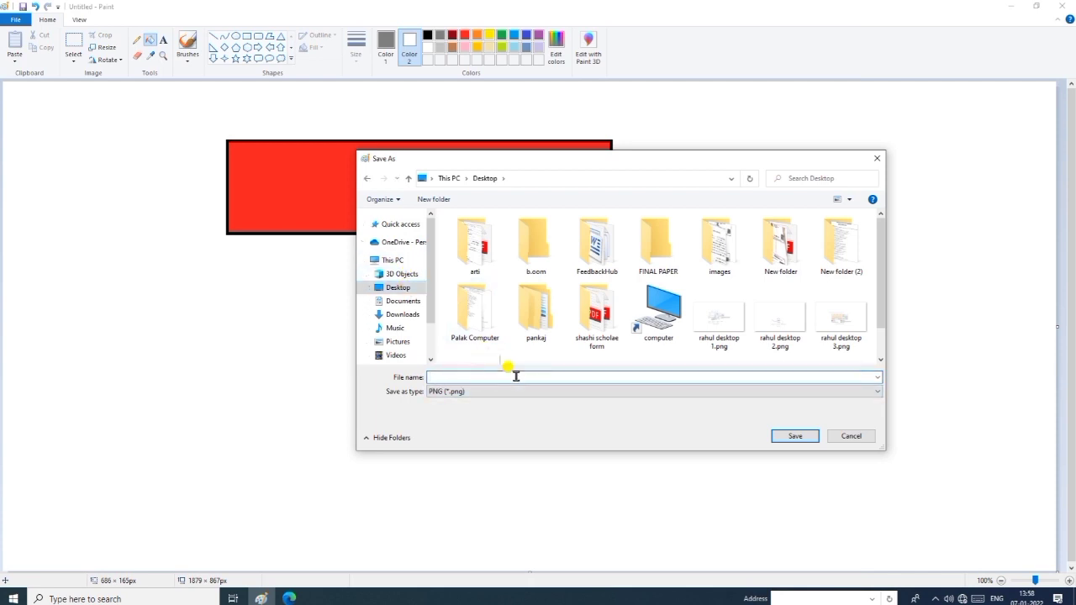
text(rahu)
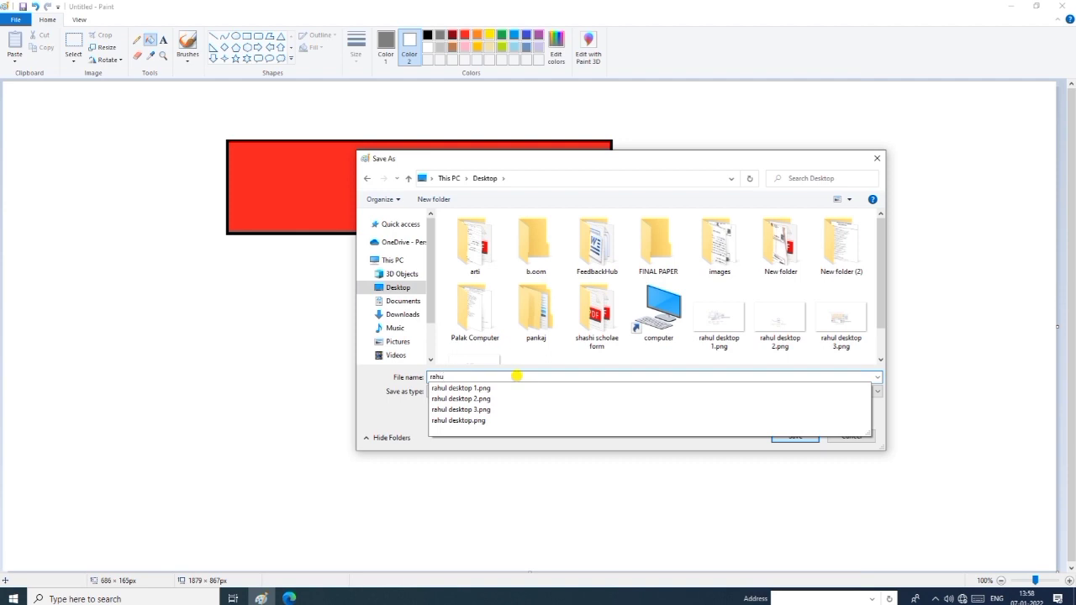
text(l ms paint)
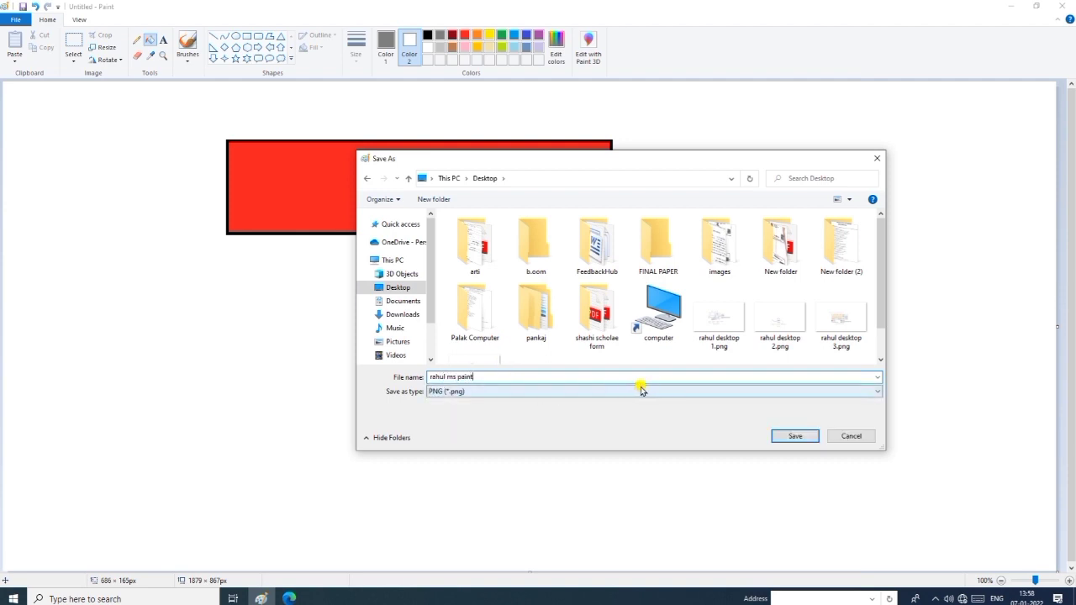
click(867, 393)
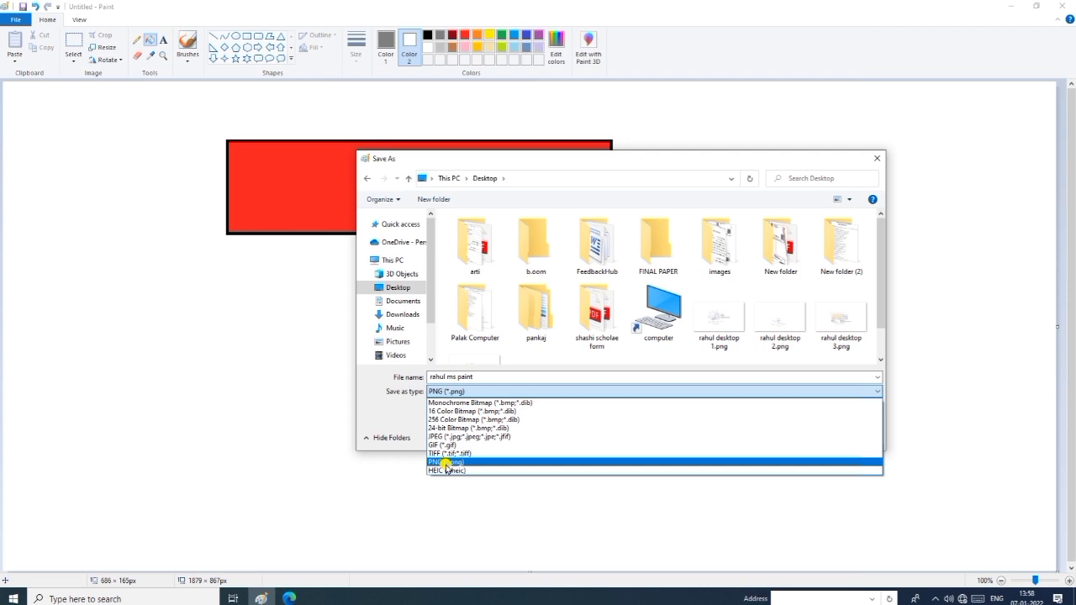
click(446, 462)
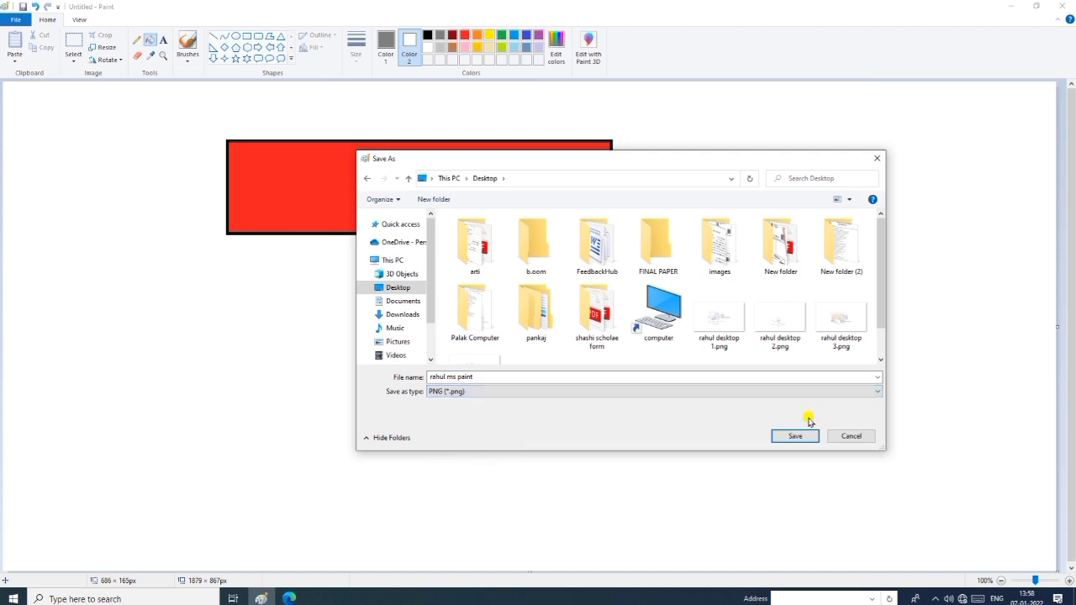
click(793, 436)
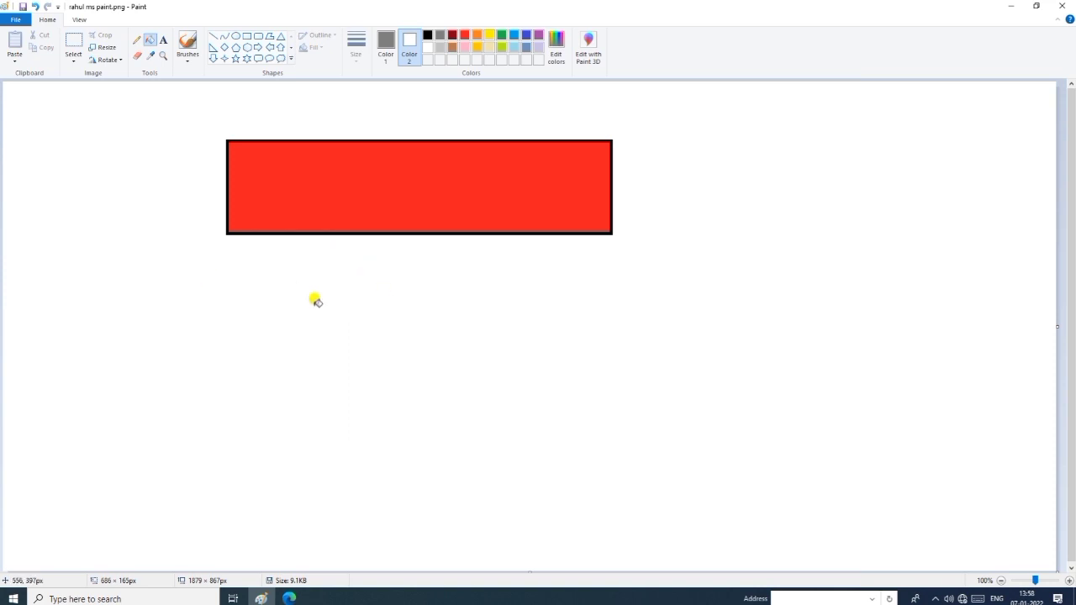
Start a new blank Untitled picture with Ctrl+N, then glance at the File menu
key(ctrl+n)
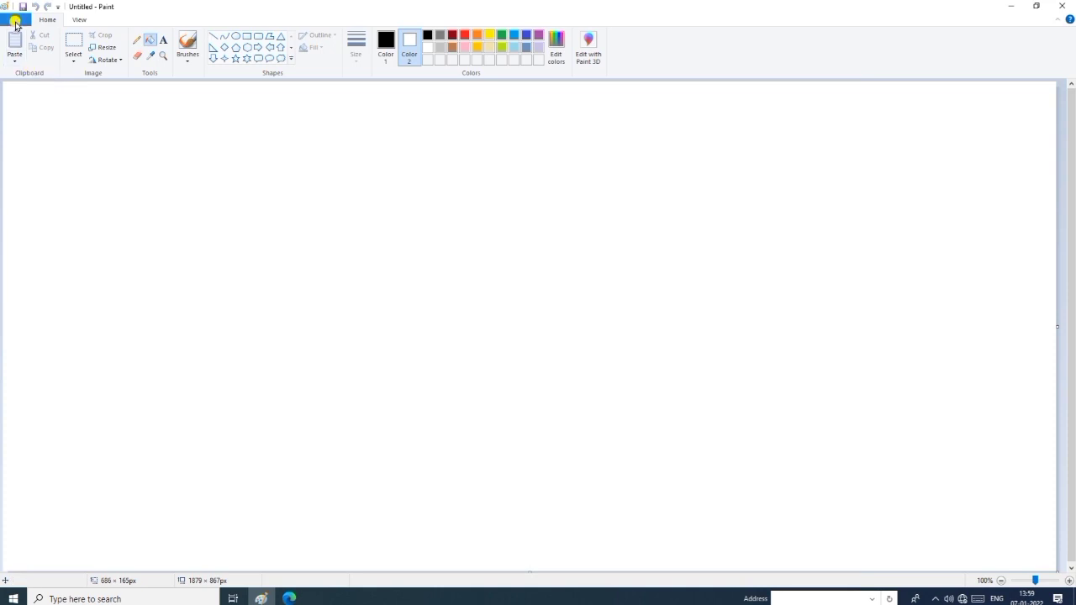
click(19, 17)
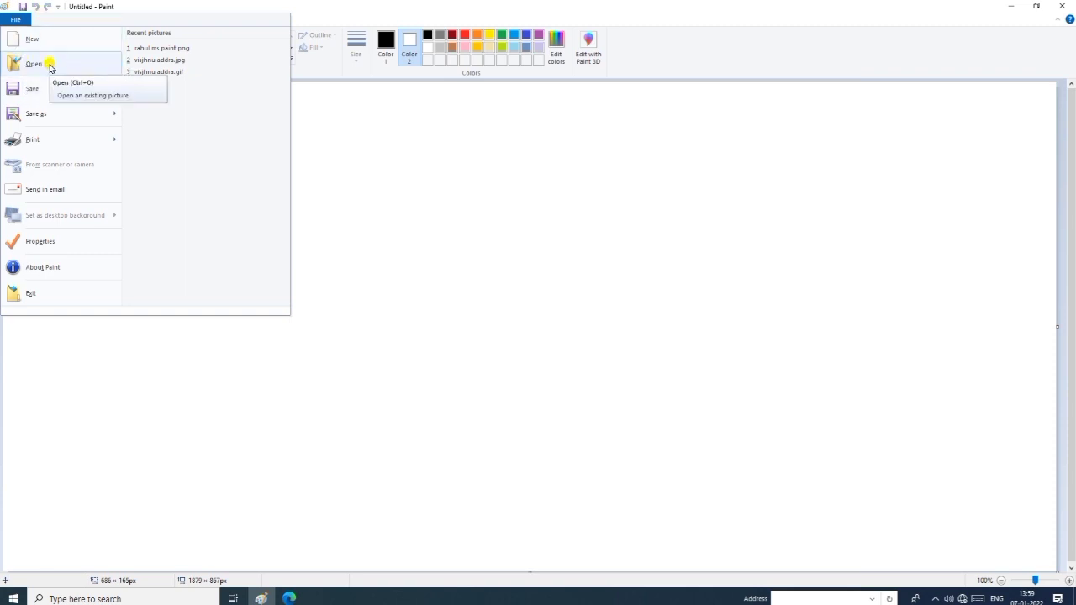
click(490, 199)
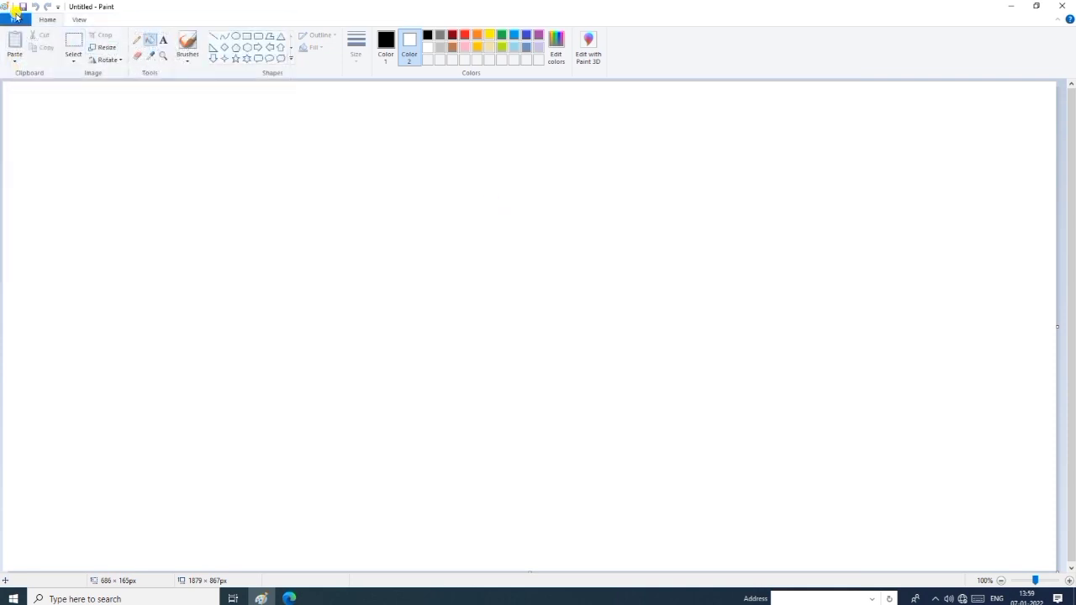
click(15, 16)
Open 'rahul ms paint.png' from the Desktop folder to restore the red rectangle
click(54, 72)
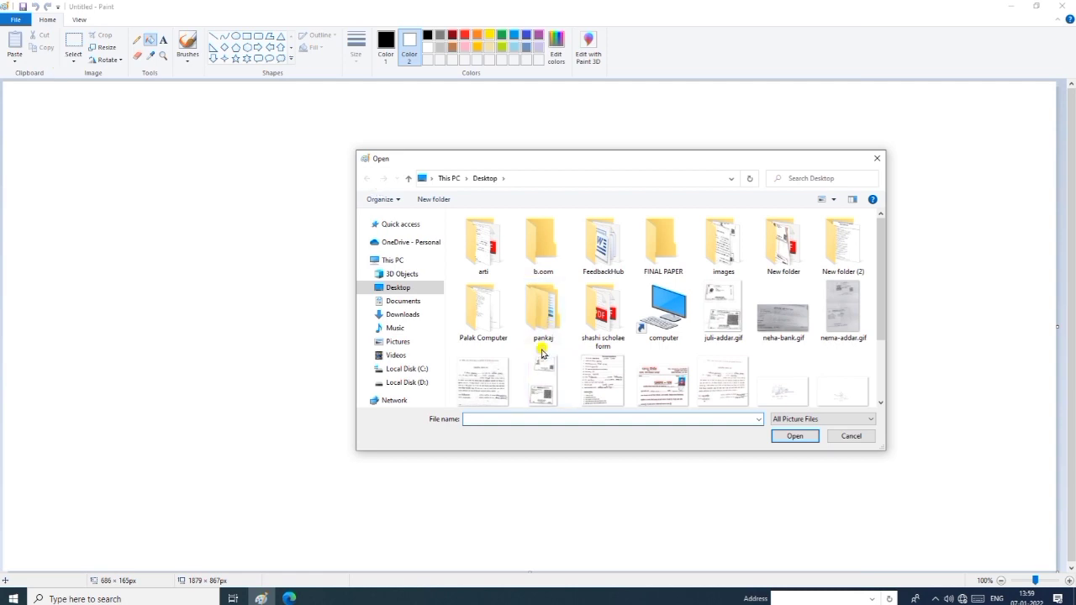
click(385, 288)
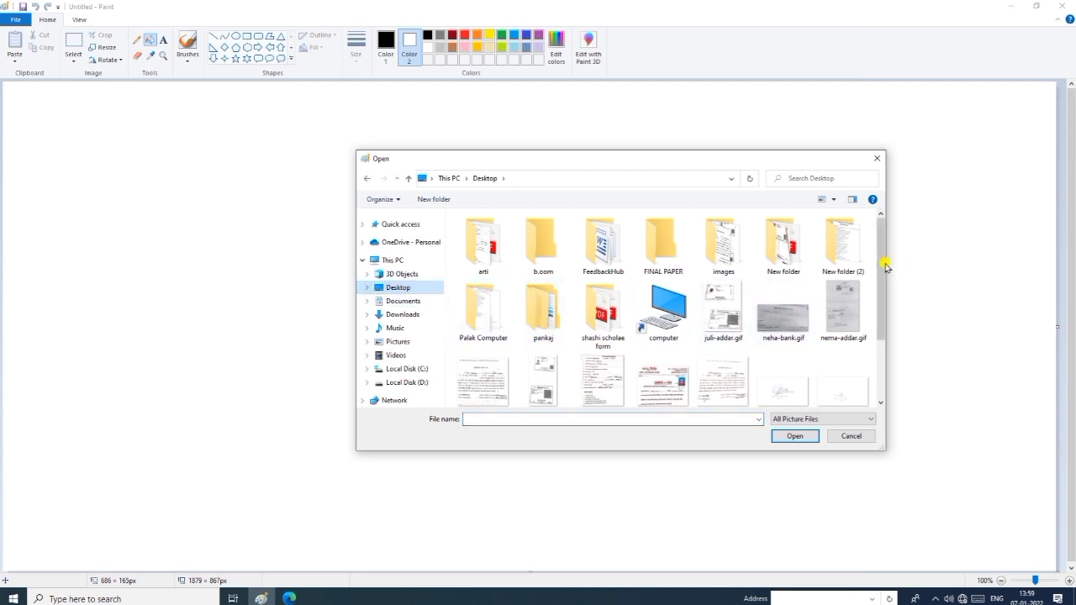
drag(883, 260, 886, 342)
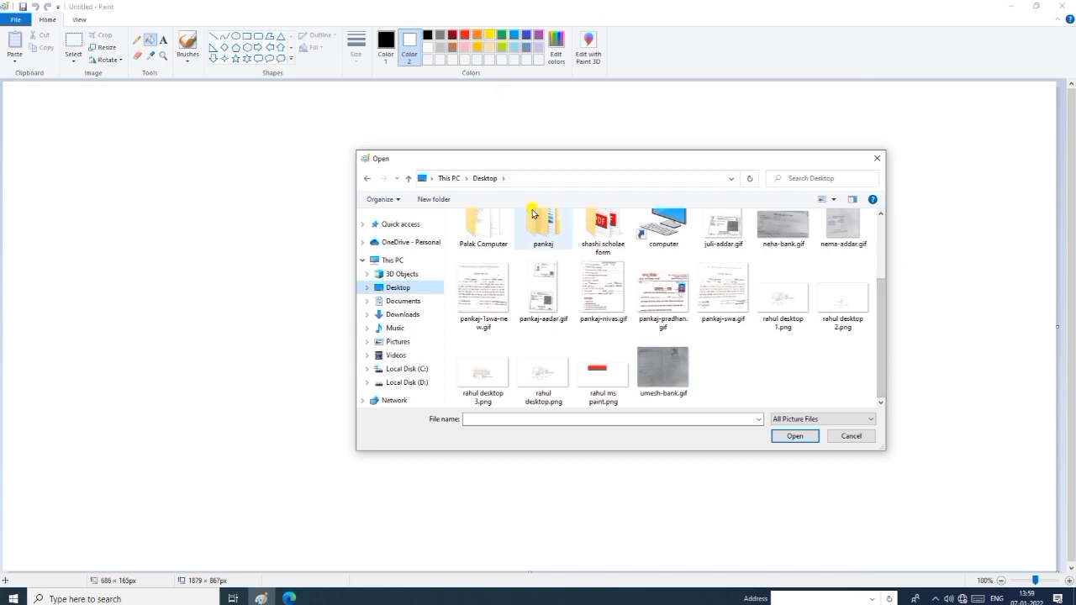
click(598, 373)
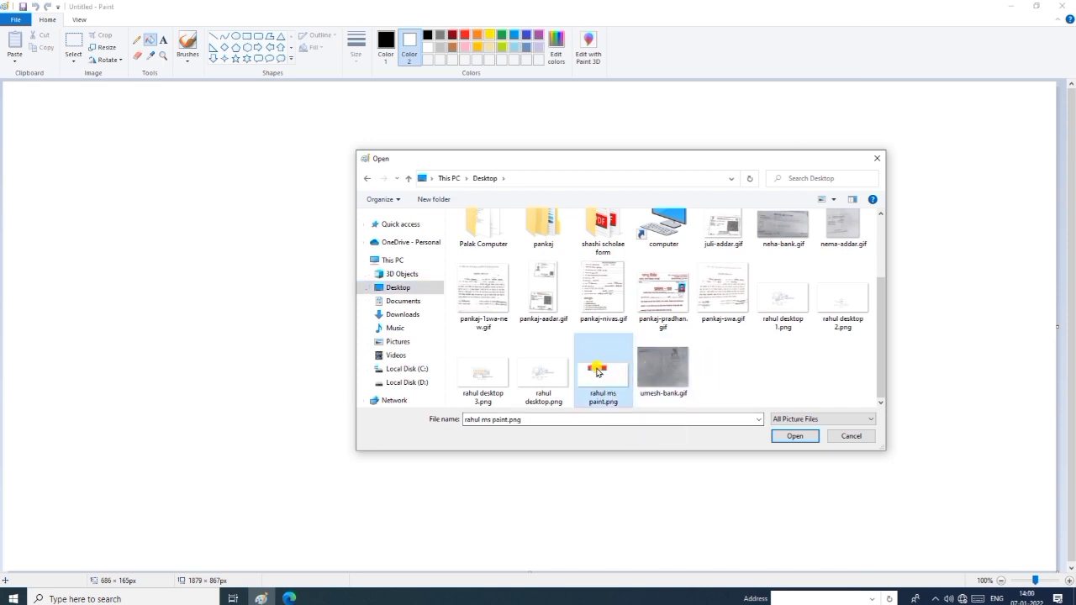
click(795, 438)
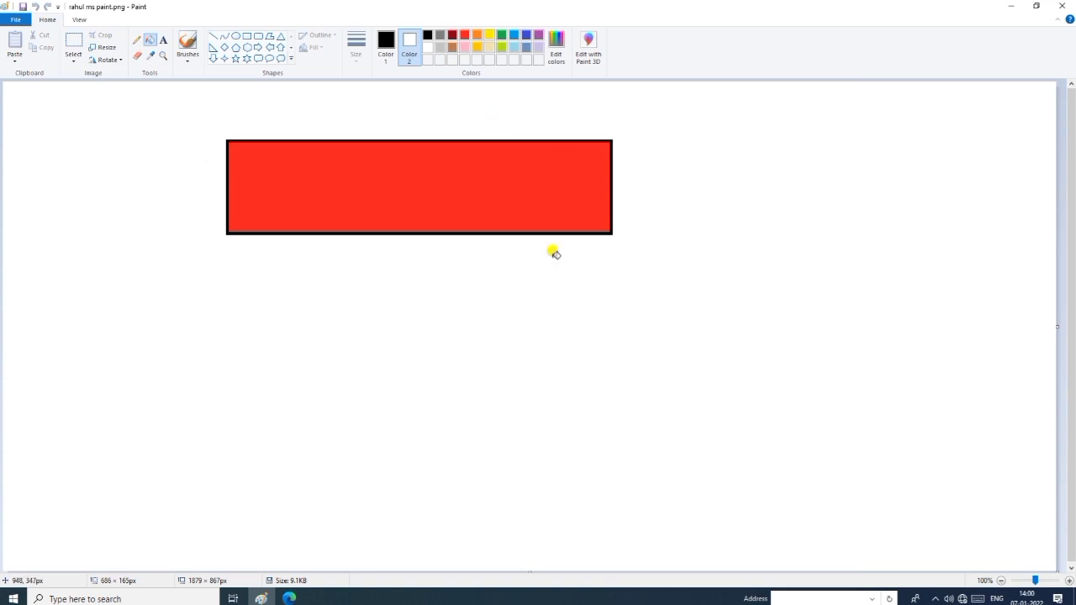
click(11, 20)
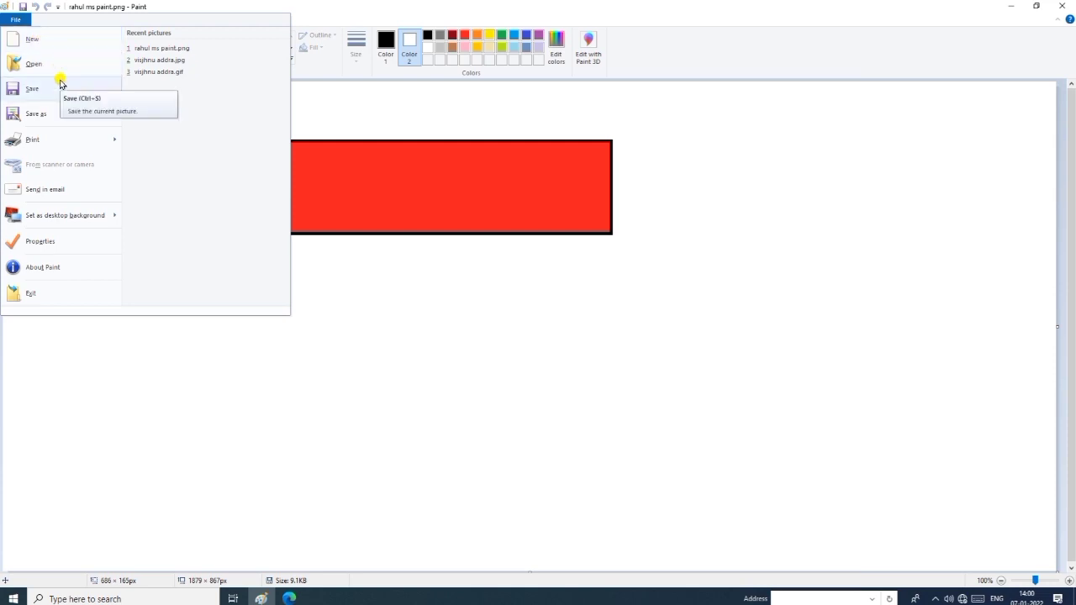
Save the picture again as 'rahul ms.png', then minimise Paint to reveal the PDF
mouse_move(61, 113)
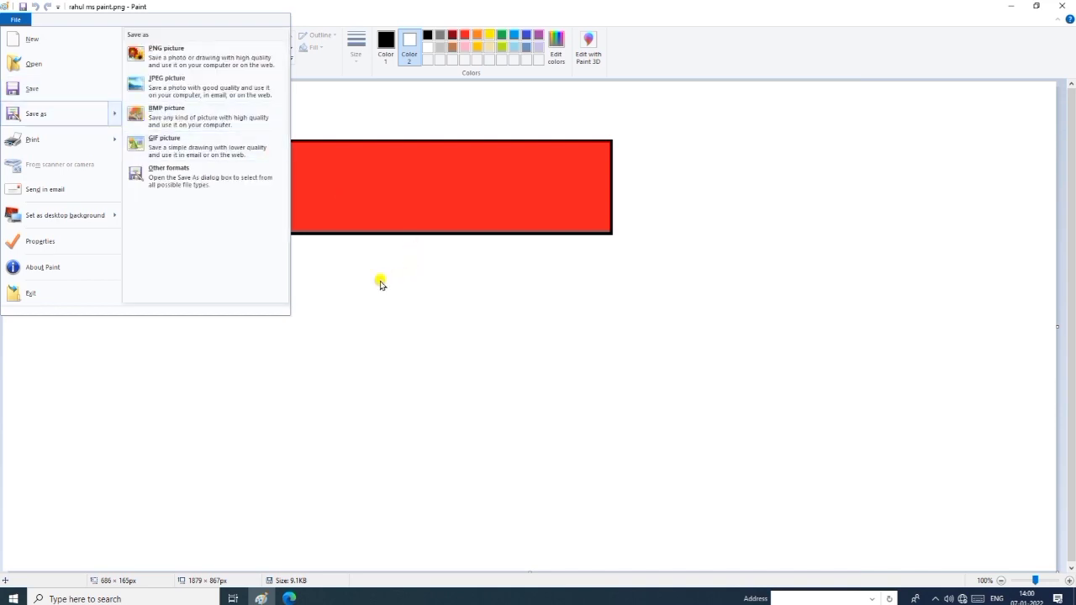
click(347, 273)
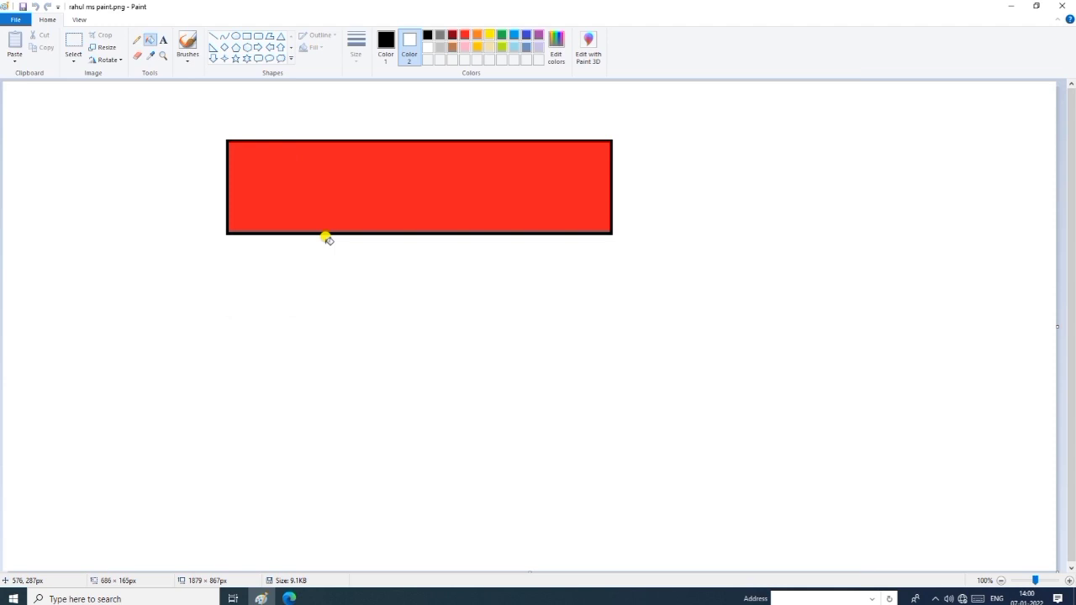
click(18, 19)
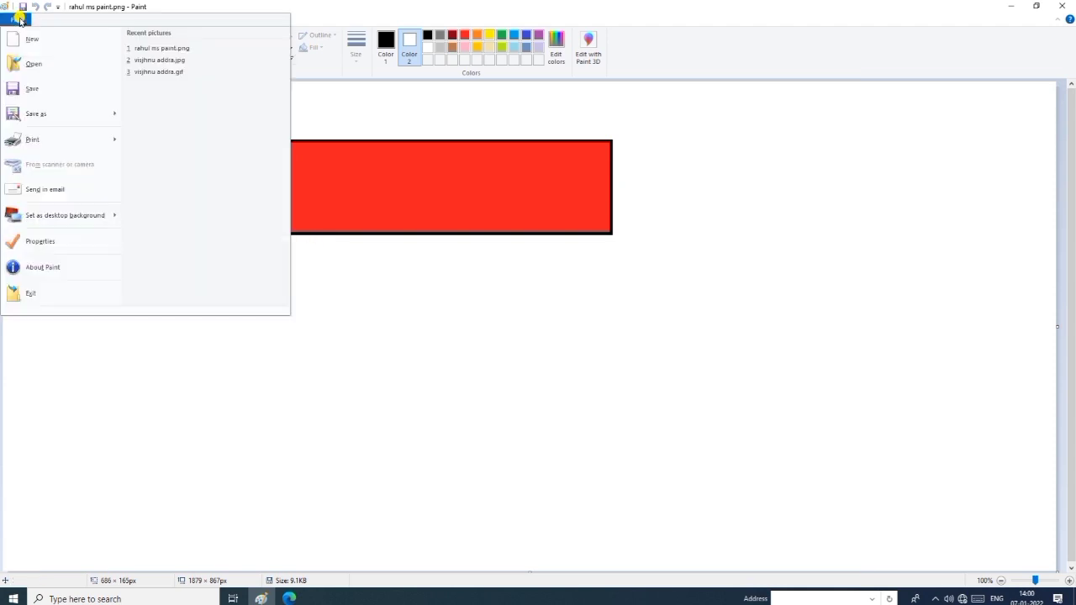
click(62, 111)
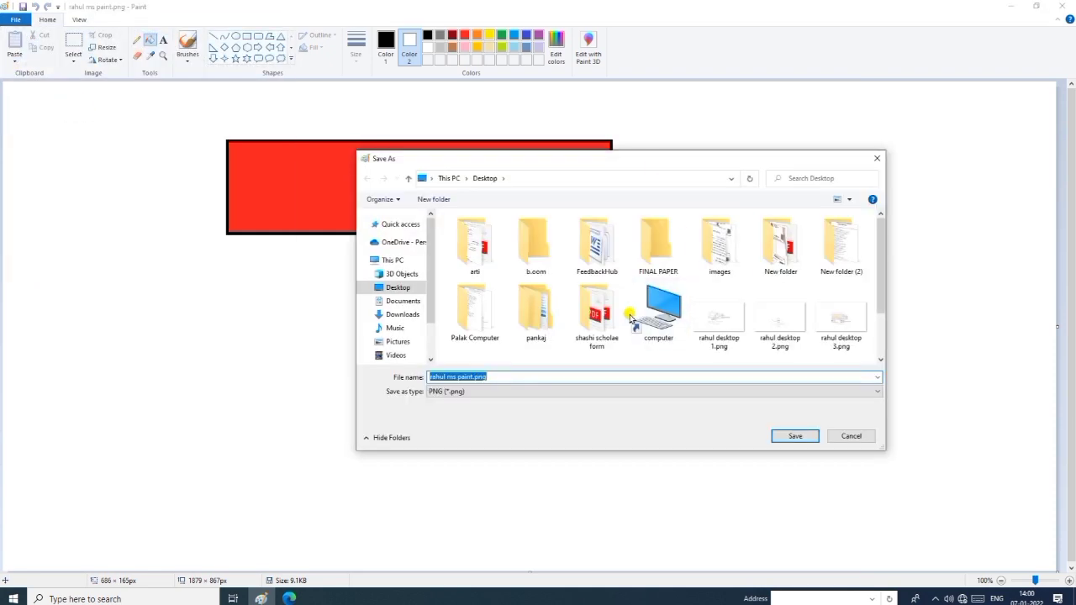
click(577, 376)
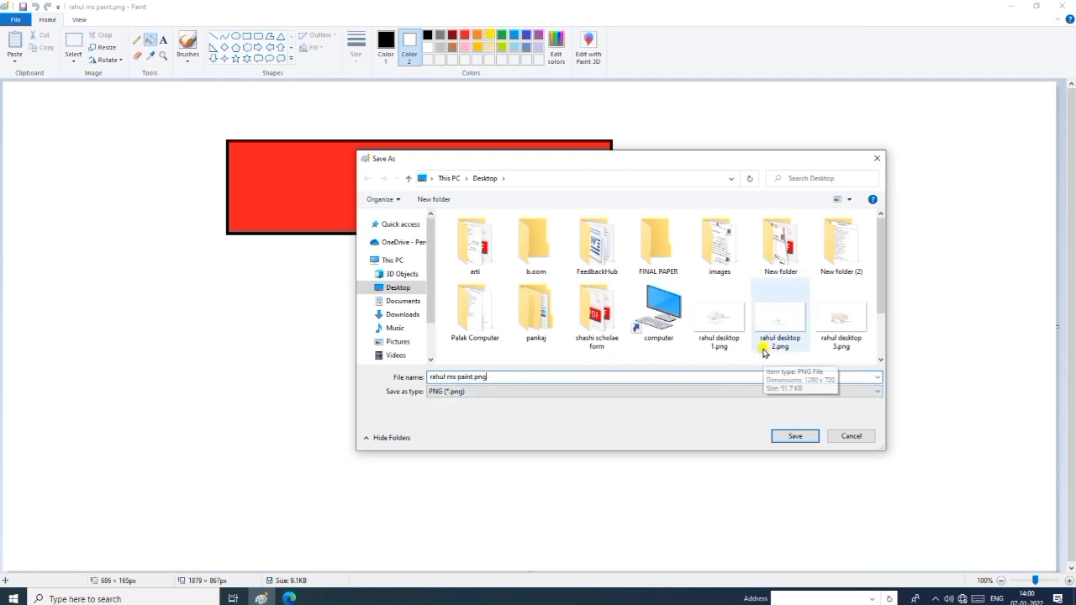
key(BackSpace)
key(BackSpace)
key(BackSpace)
key(BackSpace)
key(BackSpace)
key(BackSpace)
key(BackSpace)
key(BackSpace)
key(BackSpace)
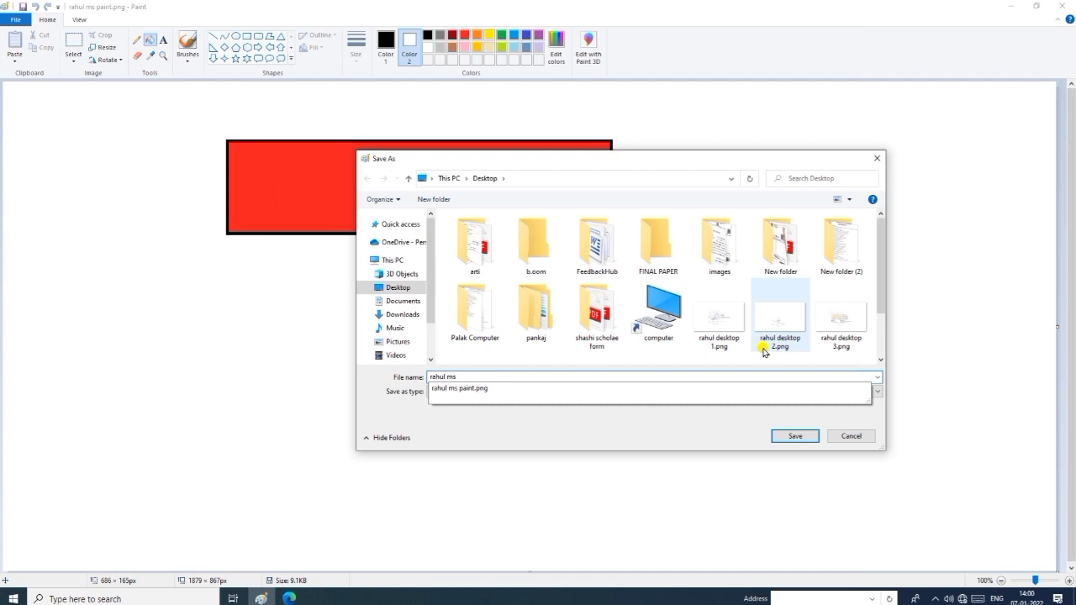
click(792, 436)
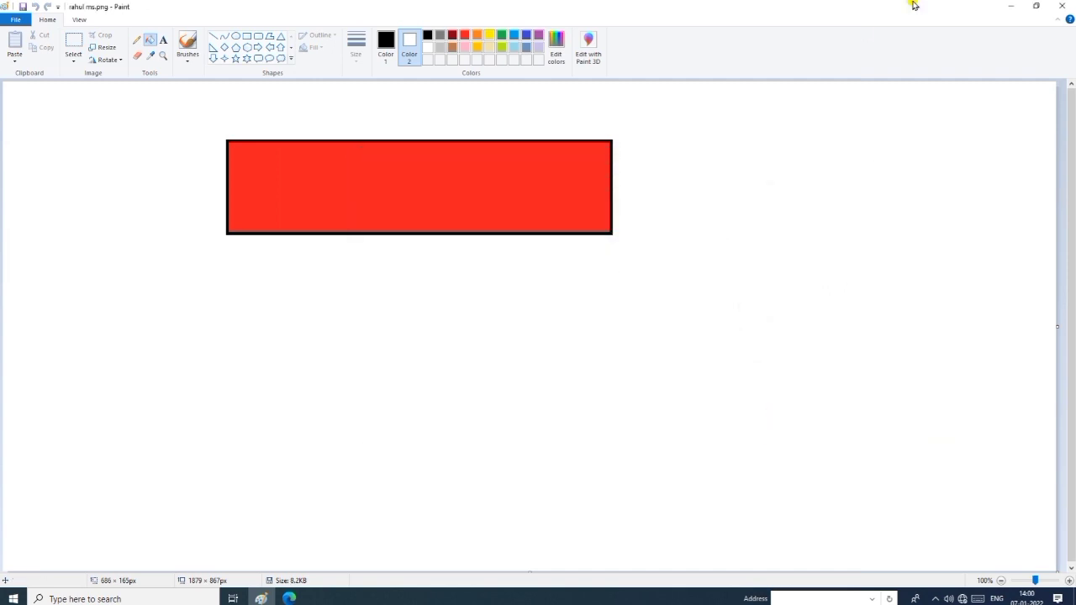
click(1011, 6)
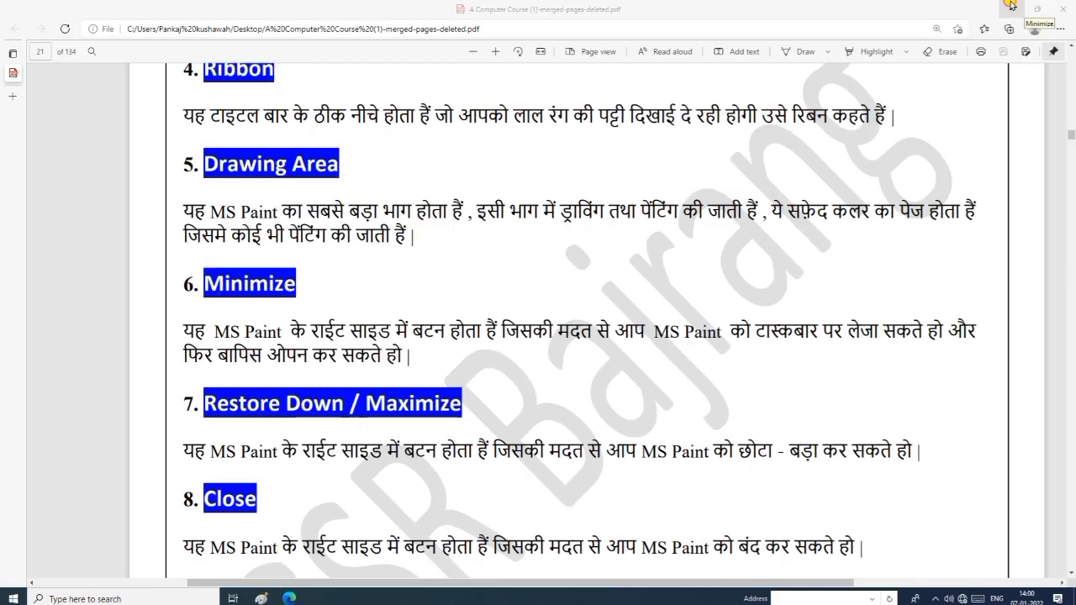
Minimise the PDF and open rahul ms.png from the desktop in Paint
click(1015, 6)
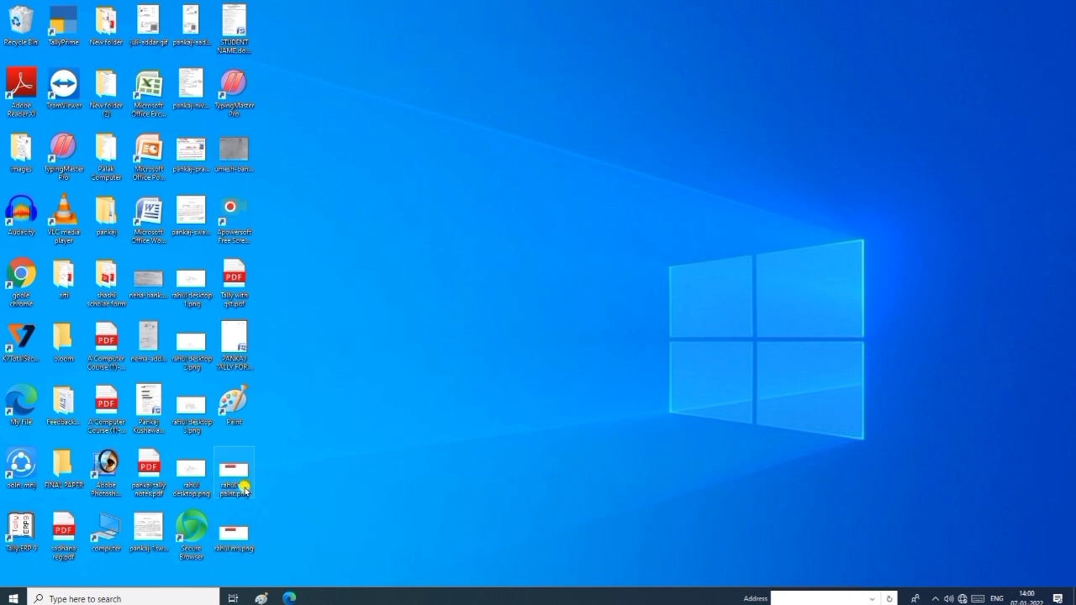
double_click(234, 533)
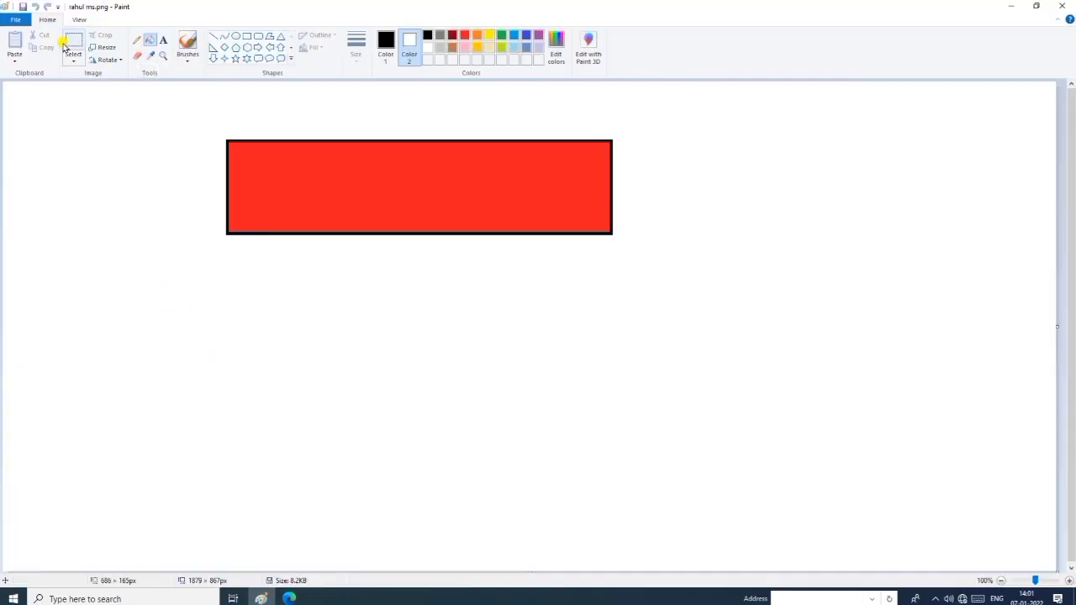
Browse the File menu's Save as and Print options for rahul ms.png
click(15, 19)
mouse_move(81, 151)
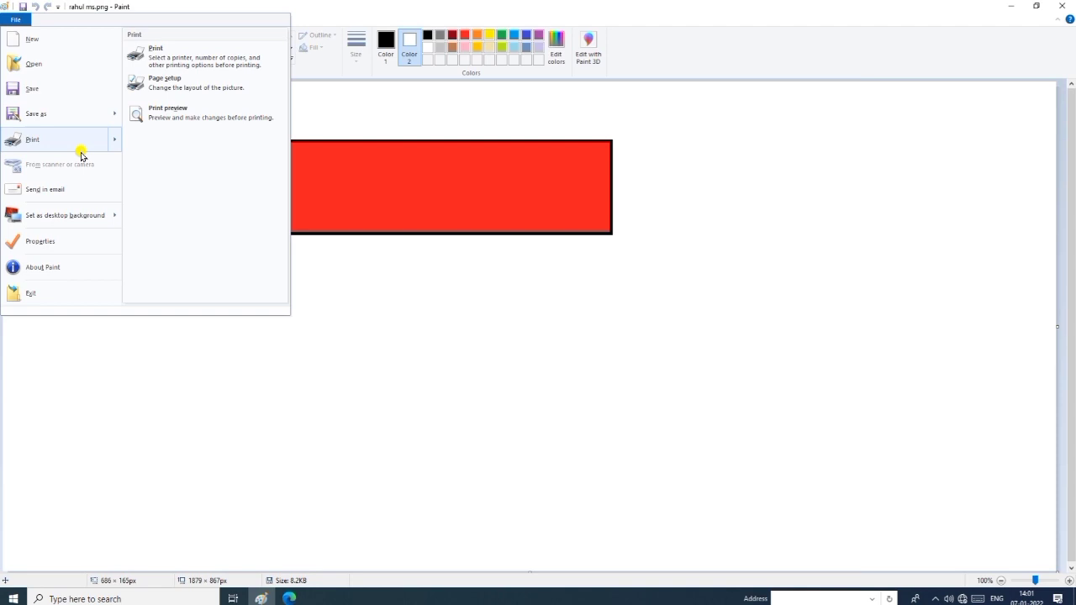
mouse_move(79, 113)
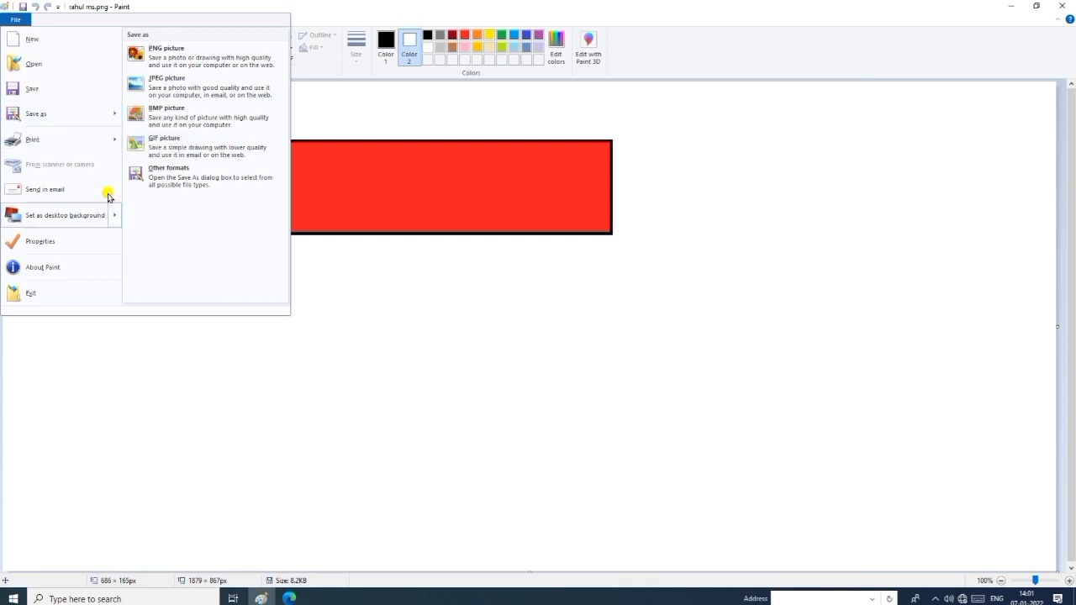
click(340, 316)
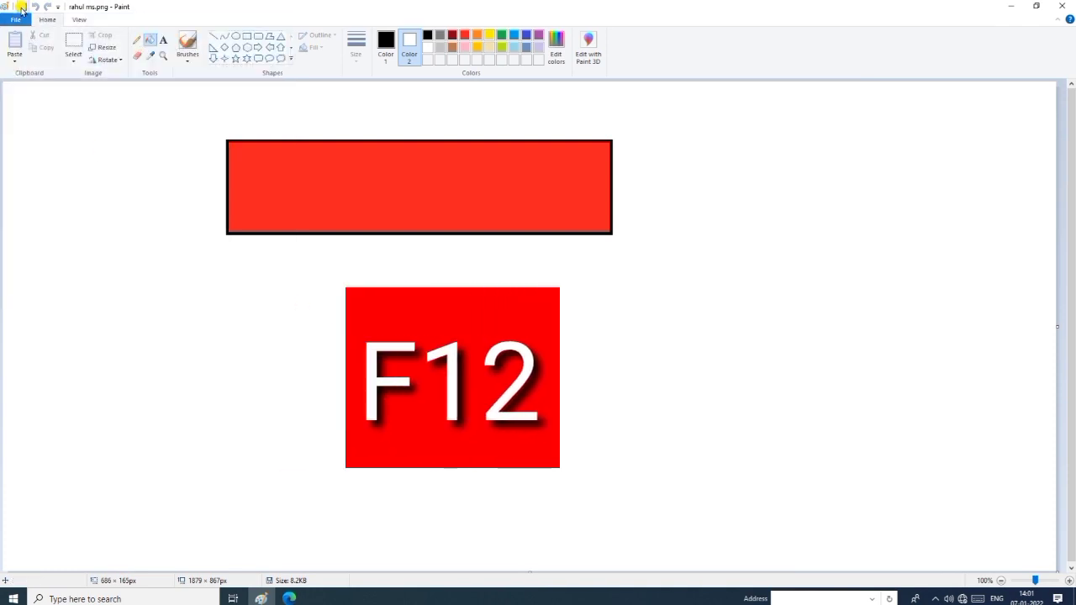
click(15, 19)
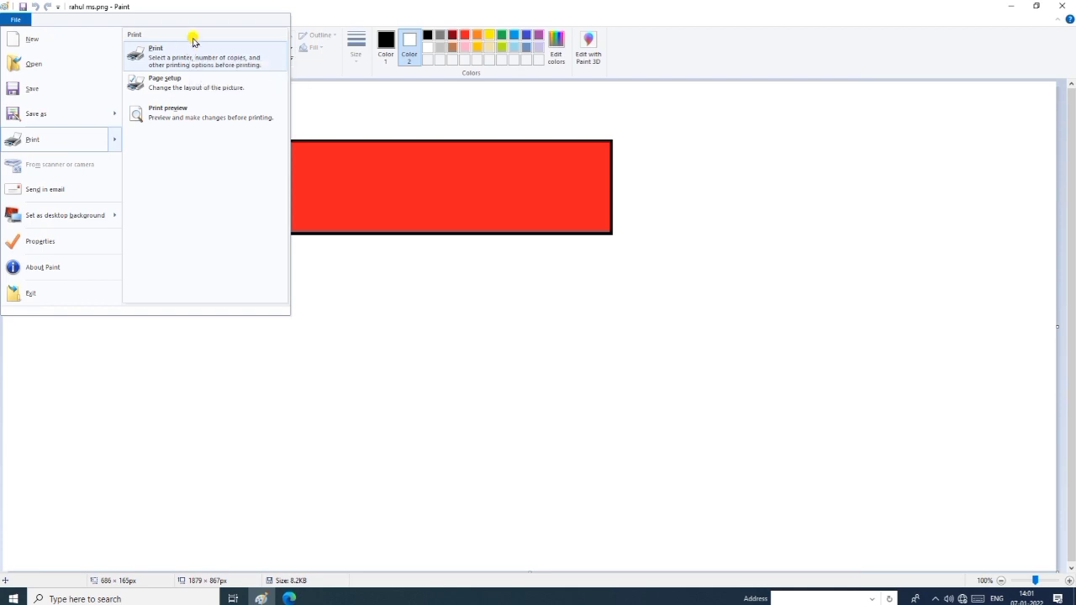
In Page setup, try A5 and Legal paper sizes before settling on A4
click(189, 84)
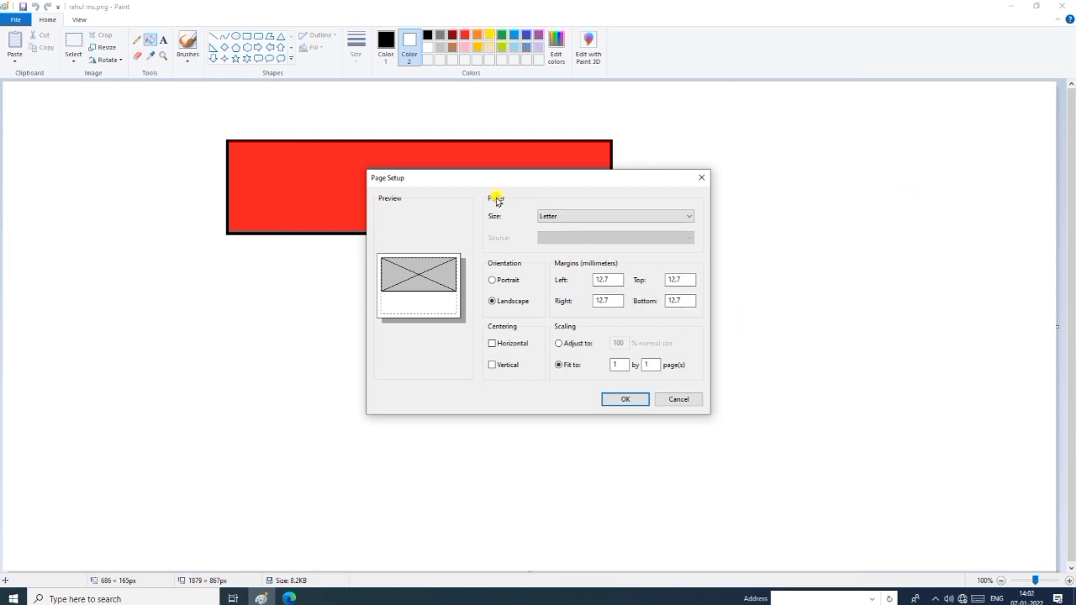
click(561, 218)
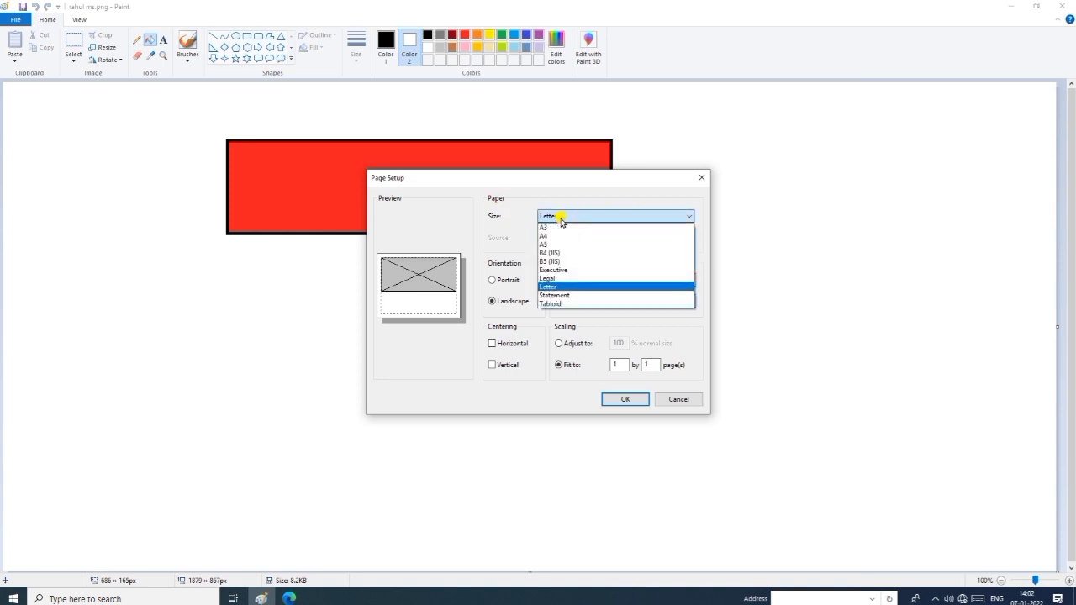
click(555, 236)
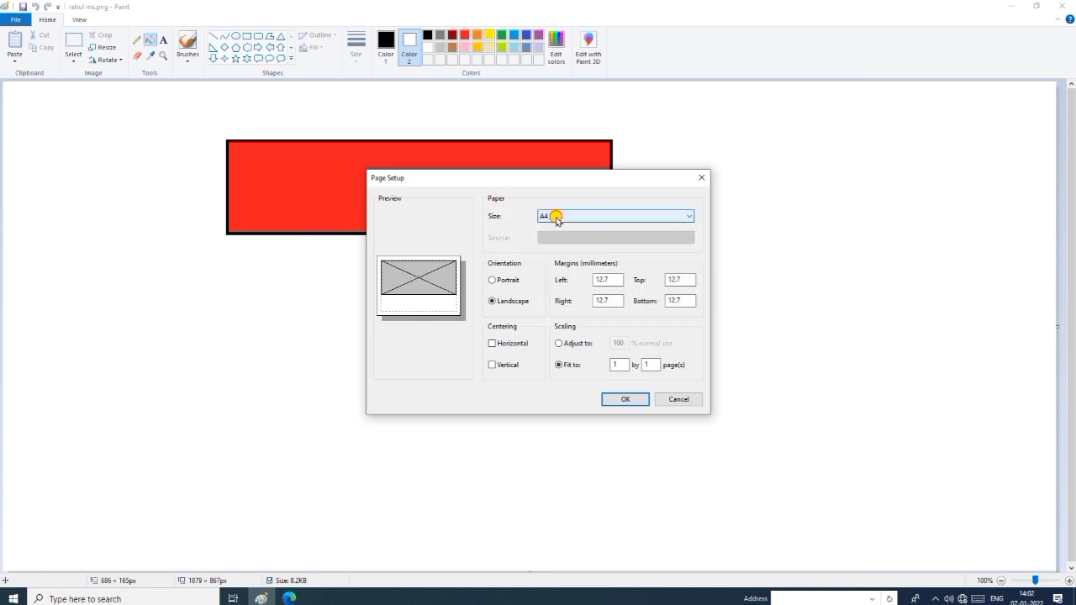
click(555, 218)
click(552, 242)
click(554, 218)
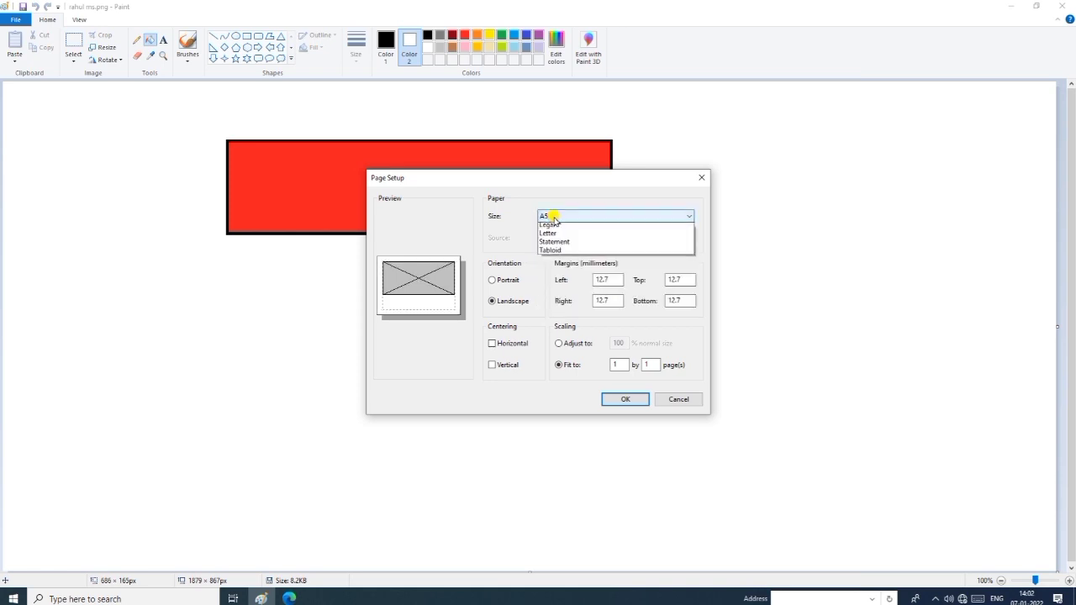
click(568, 256)
click(563, 218)
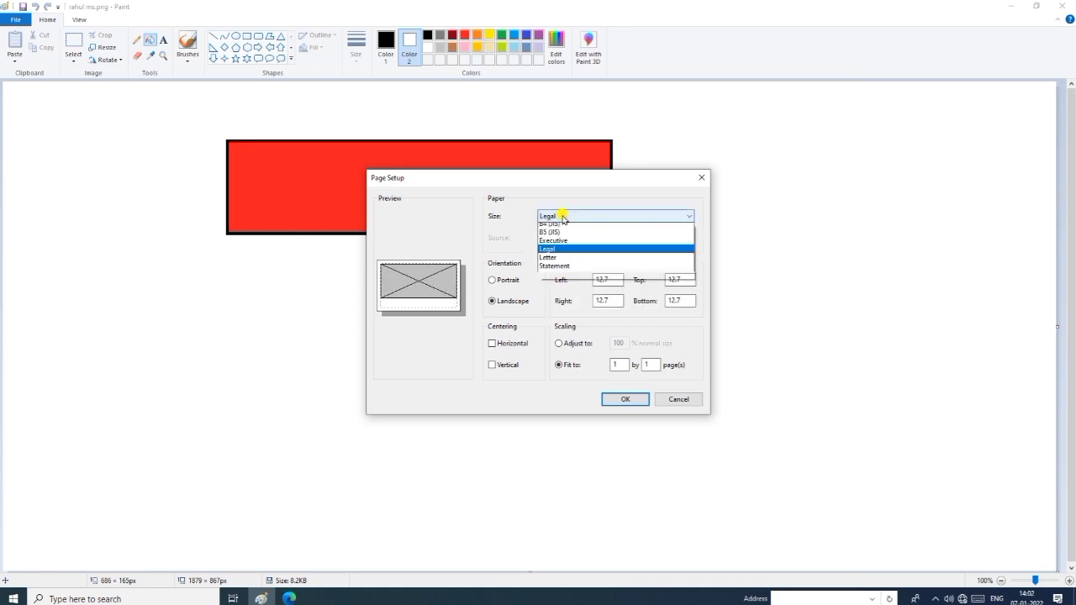
click(571, 236)
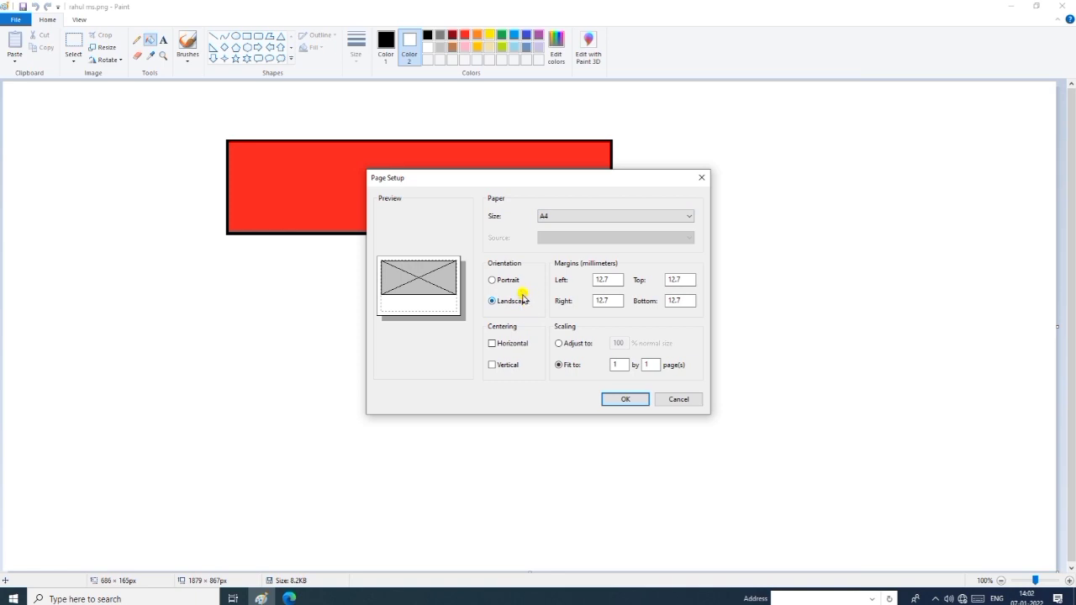
Set Portrait orientation, leave horizontal and vertical centring off, and confirm Page Setup
click(493, 283)
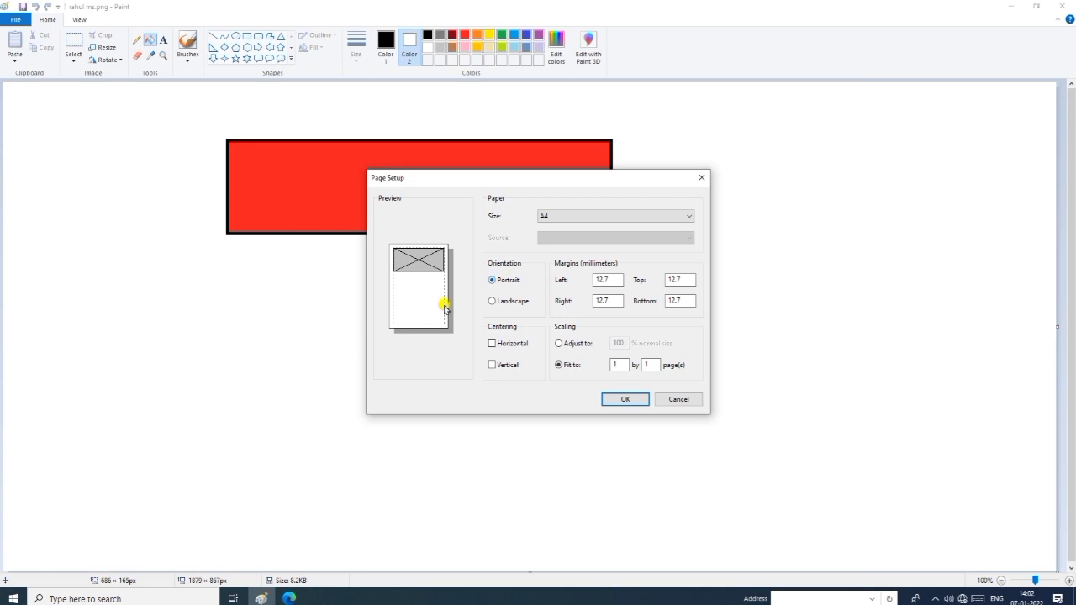
click(492, 302)
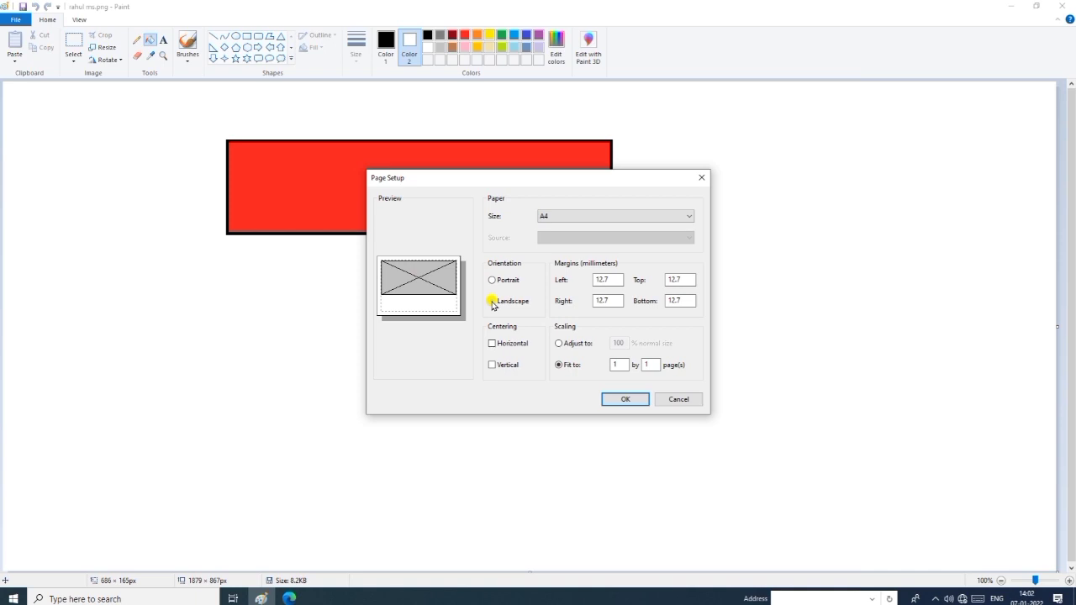
click(493, 280)
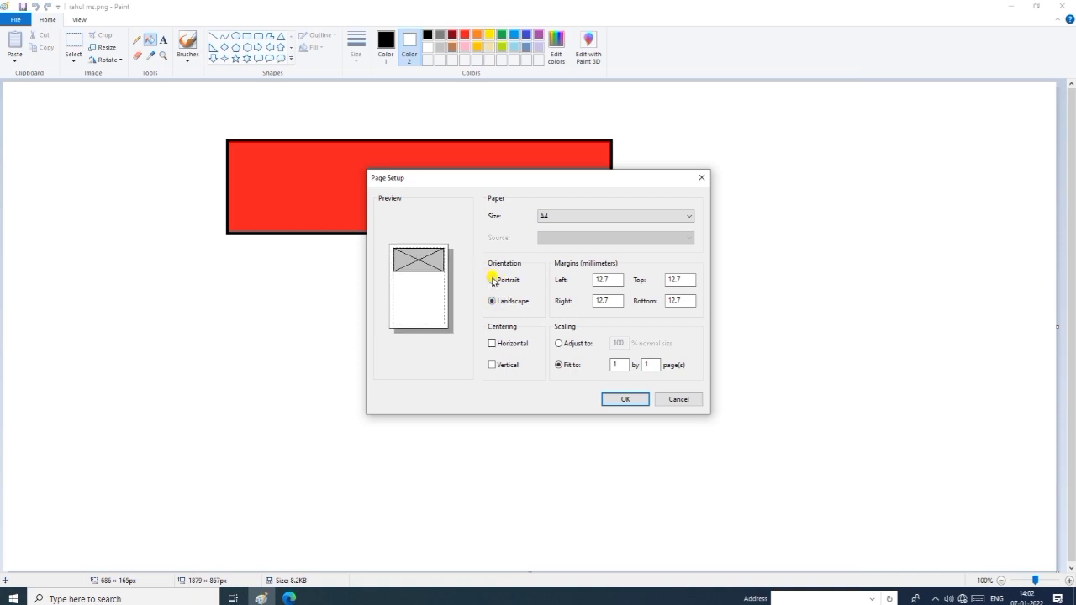
click(613, 281)
double_click(608, 281)
click(494, 343)
click(492, 367)
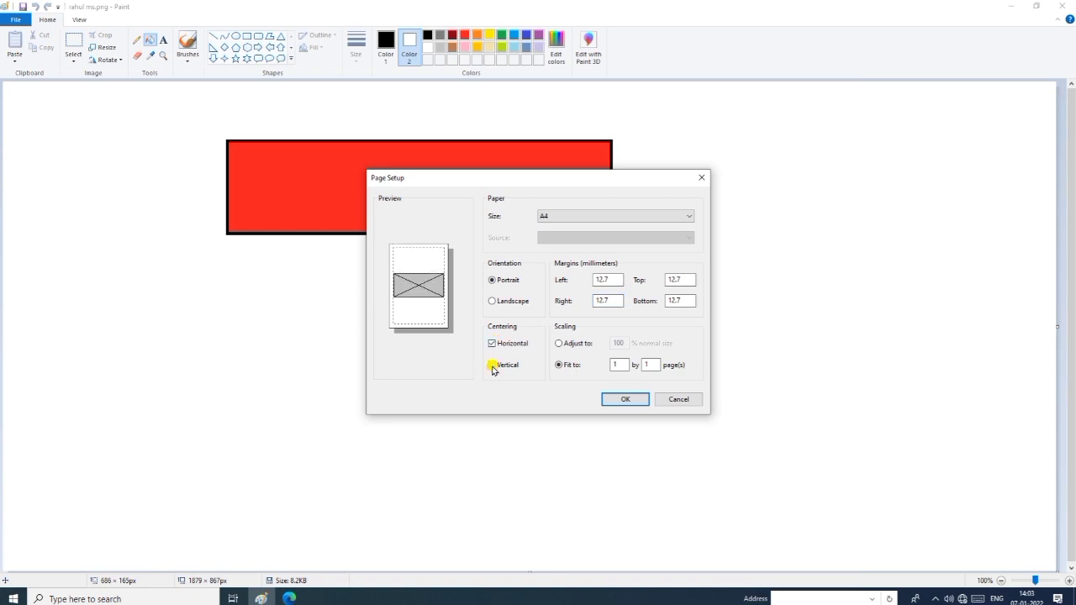
click(493, 344)
click(493, 365)
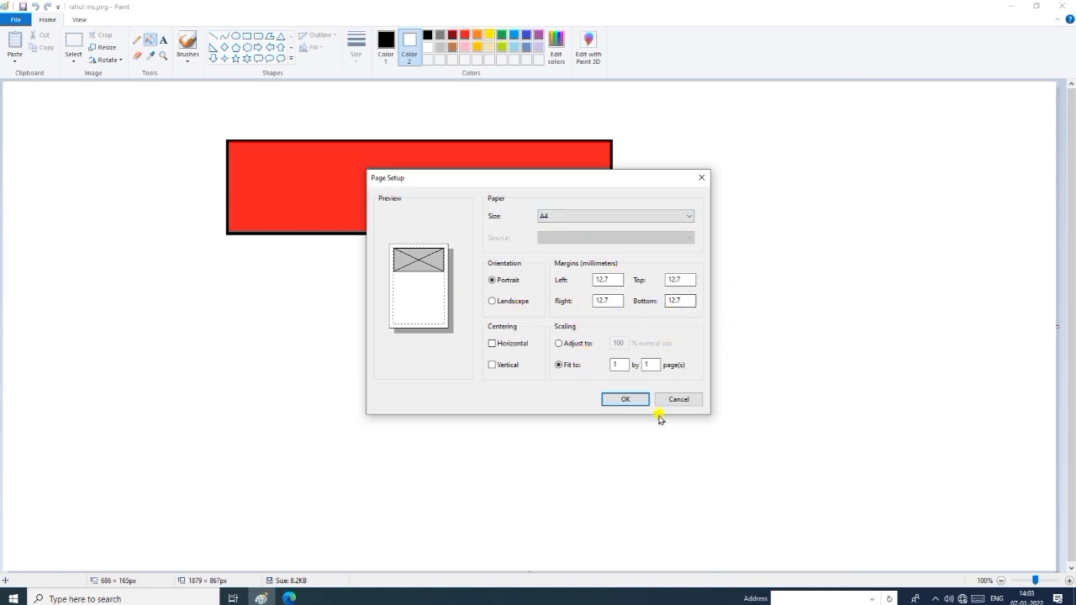
click(624, 398)
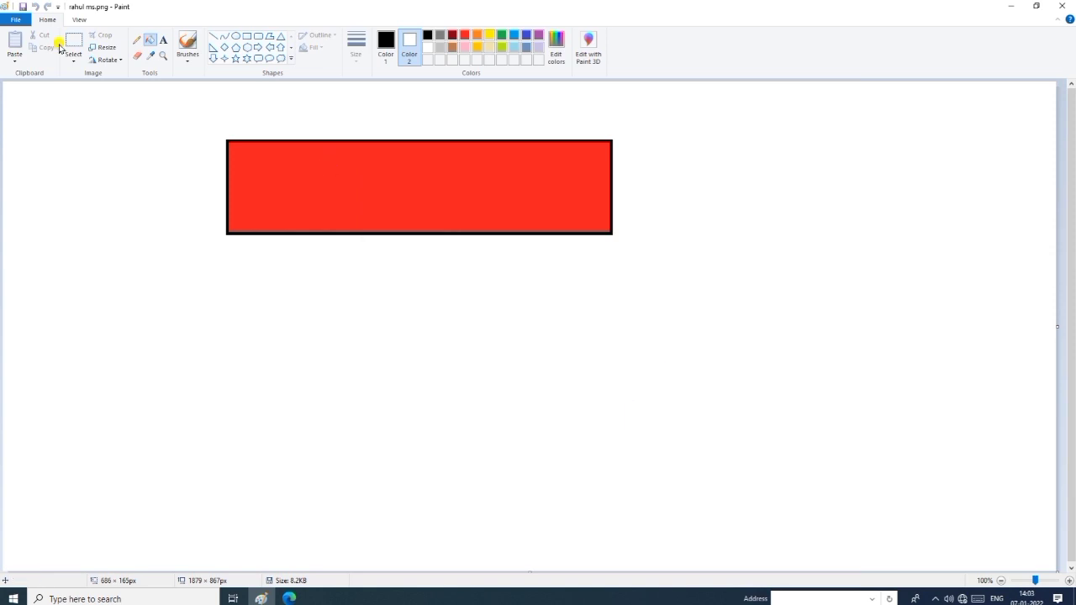
click(19, 19)
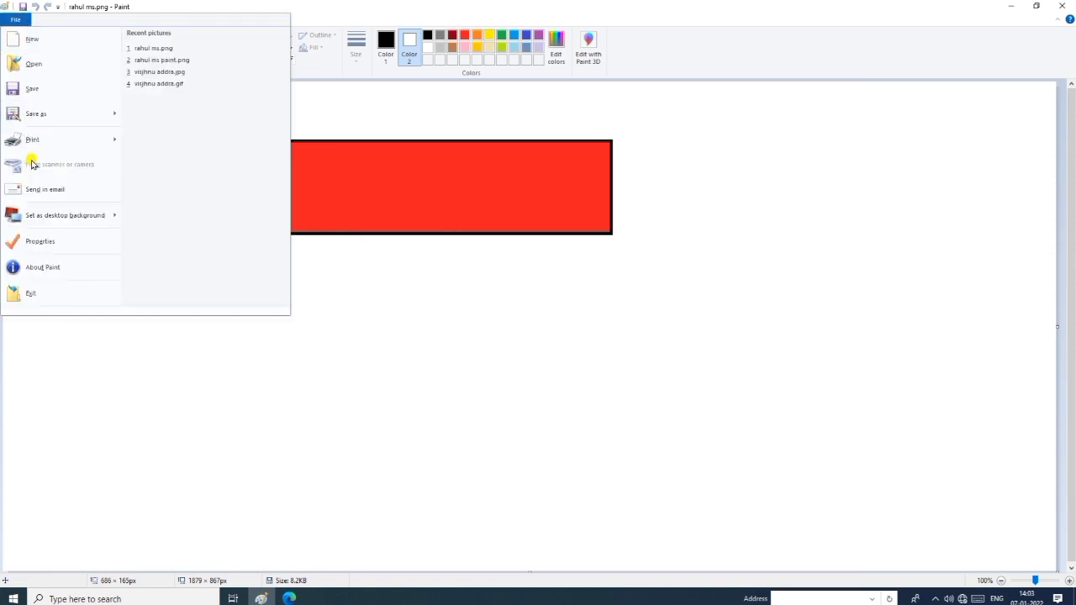
mouse_move(48, 140)
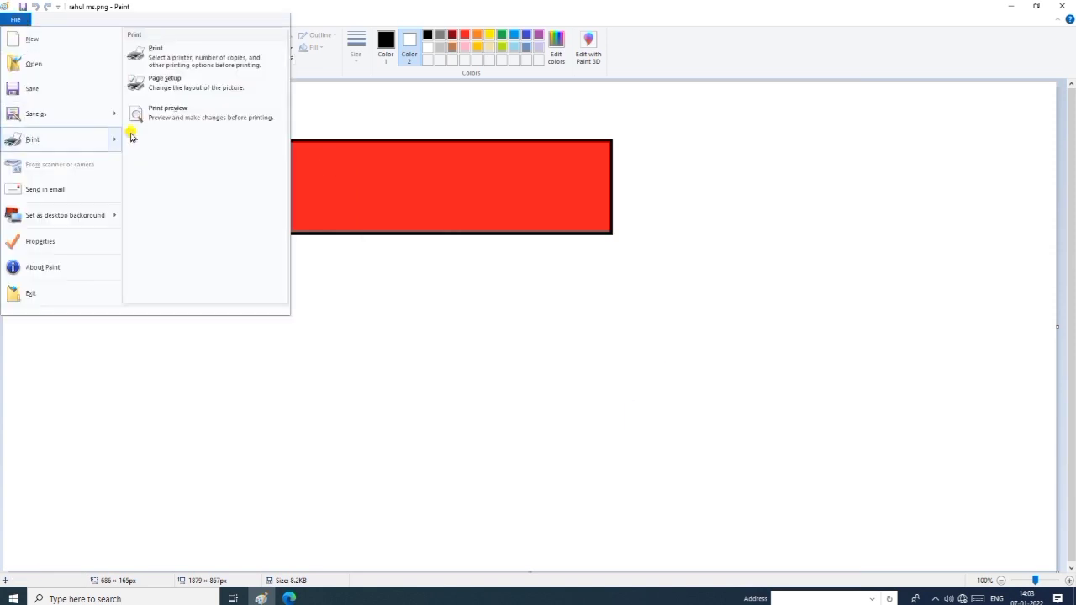
click(170, 106)
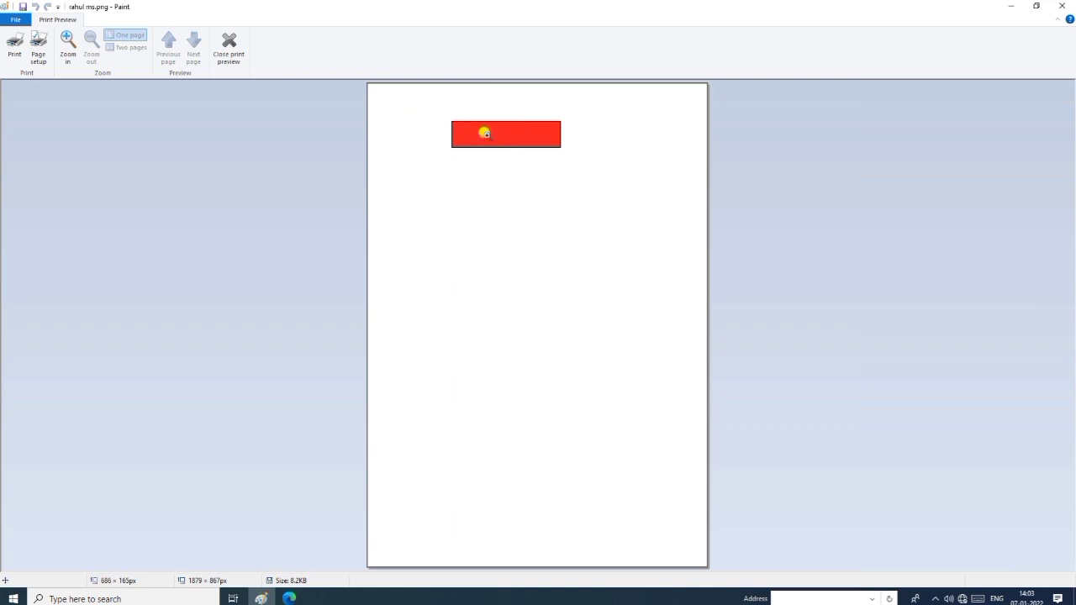
click(229, 52)
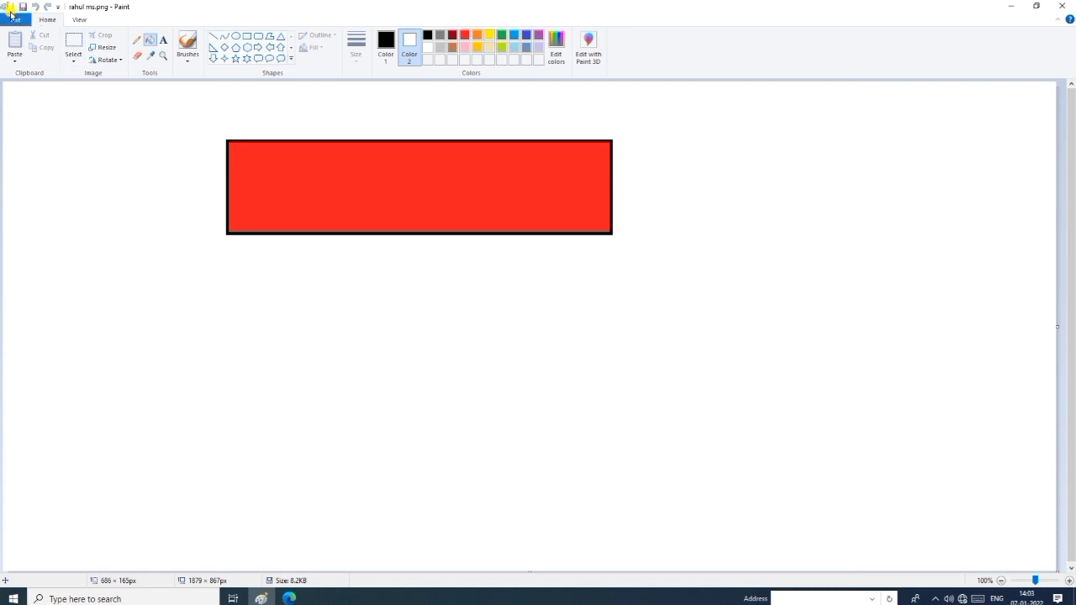
click(14, 17)
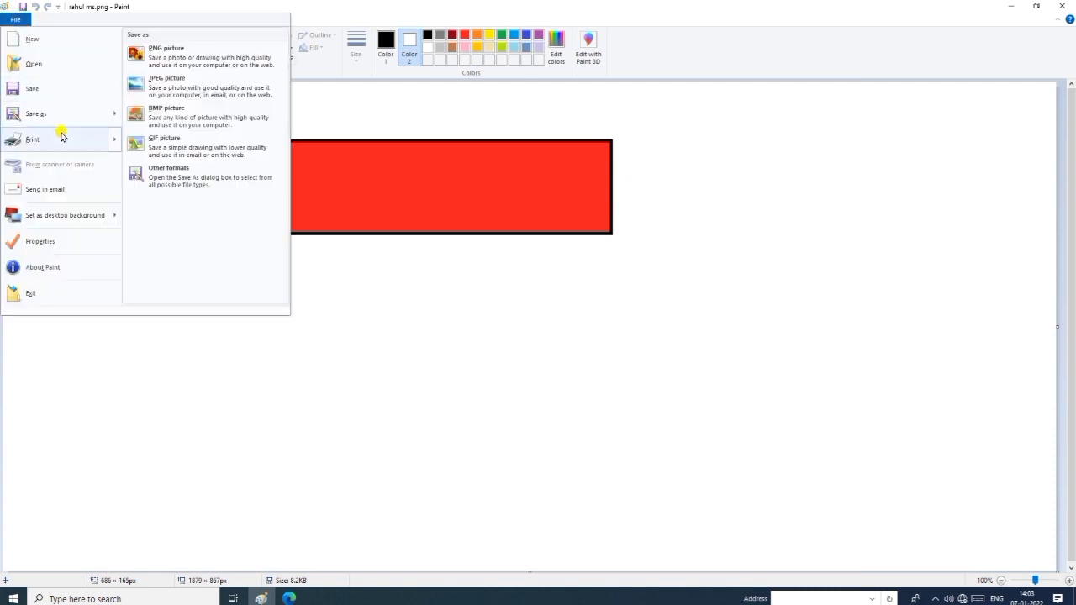
mouse_move(107, 138)
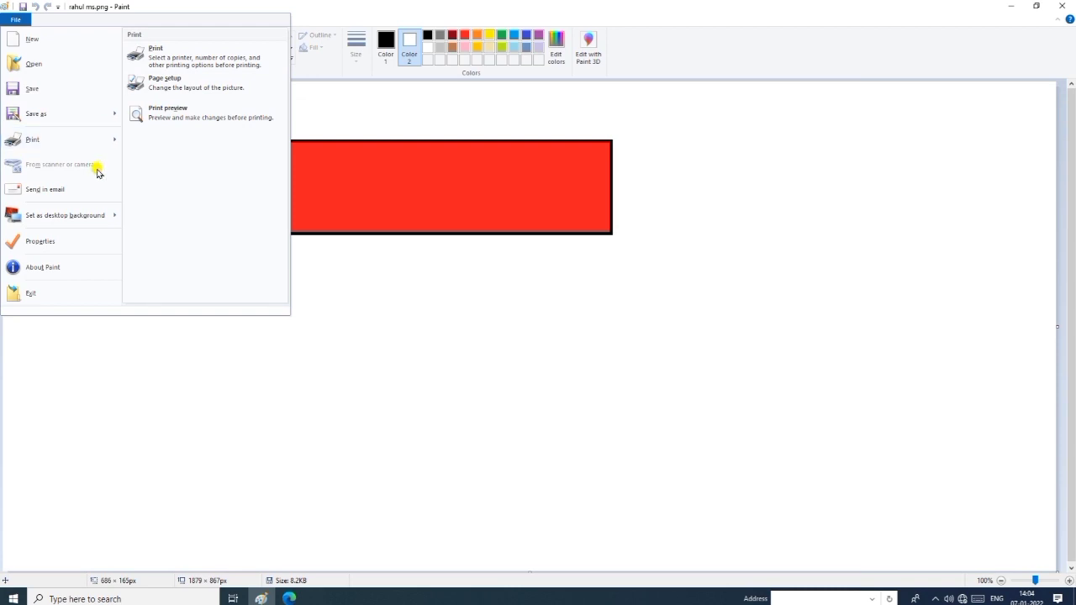
mouse_move(45, 223)
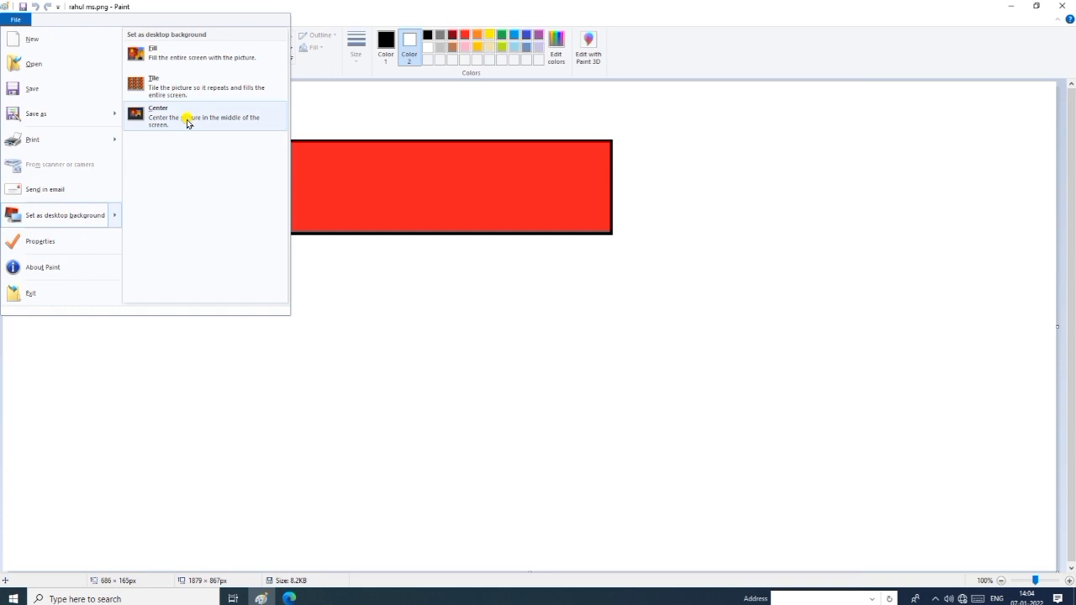
click(345, 277)
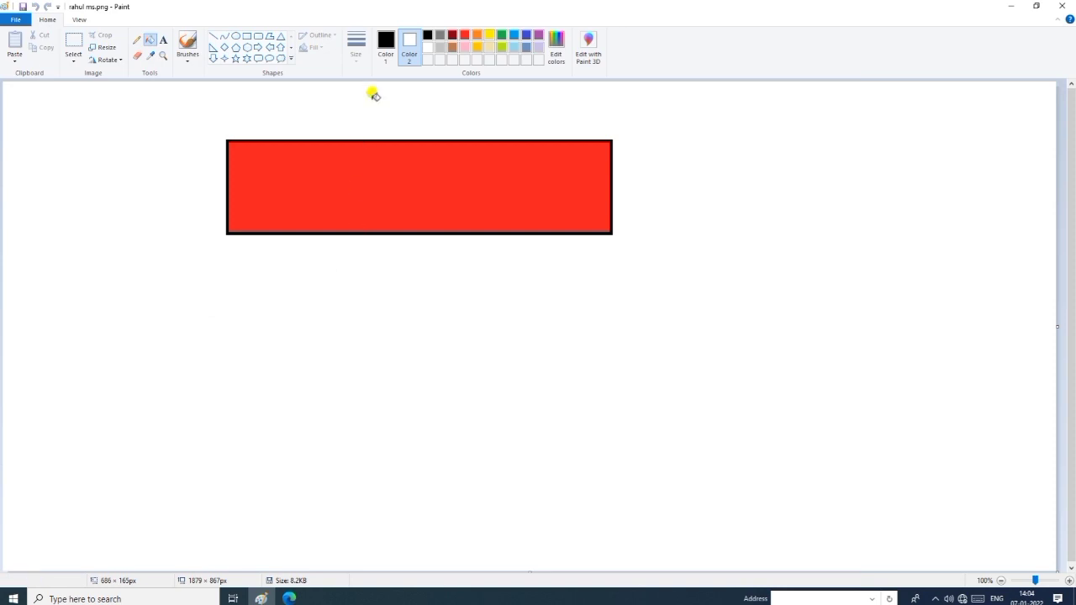
Bucket-fill the background black and set the picture as the desktop background with Fill
click(427, 35)
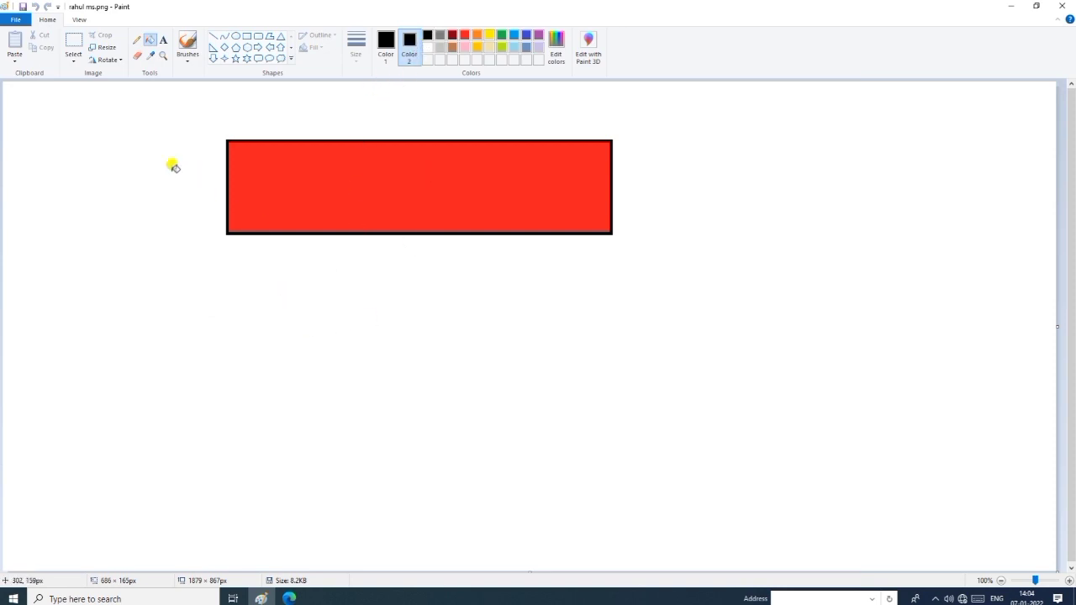
click(92, 190)
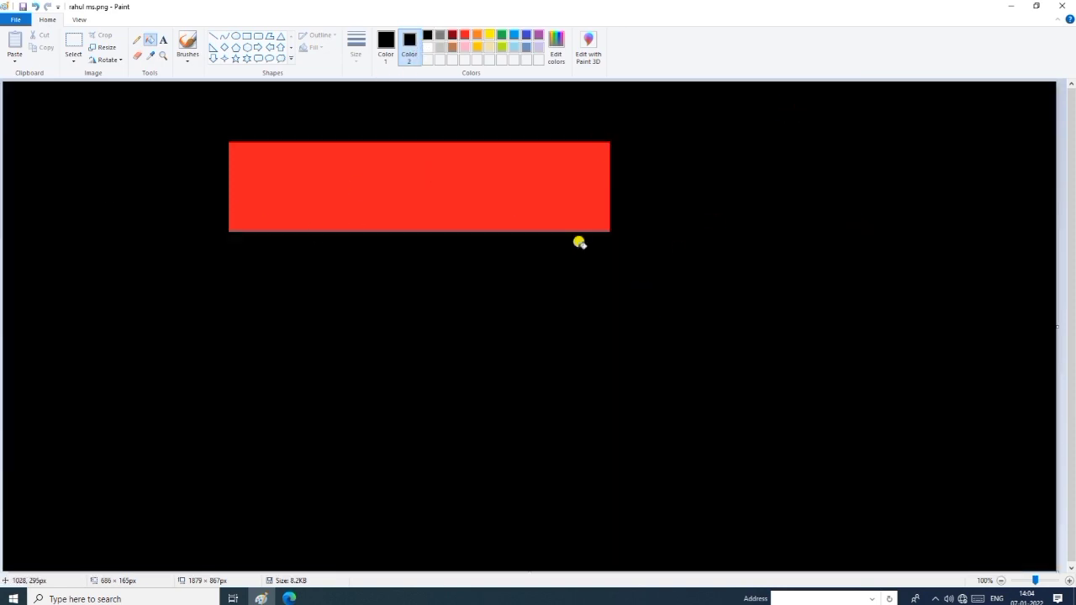
click(17, 20)
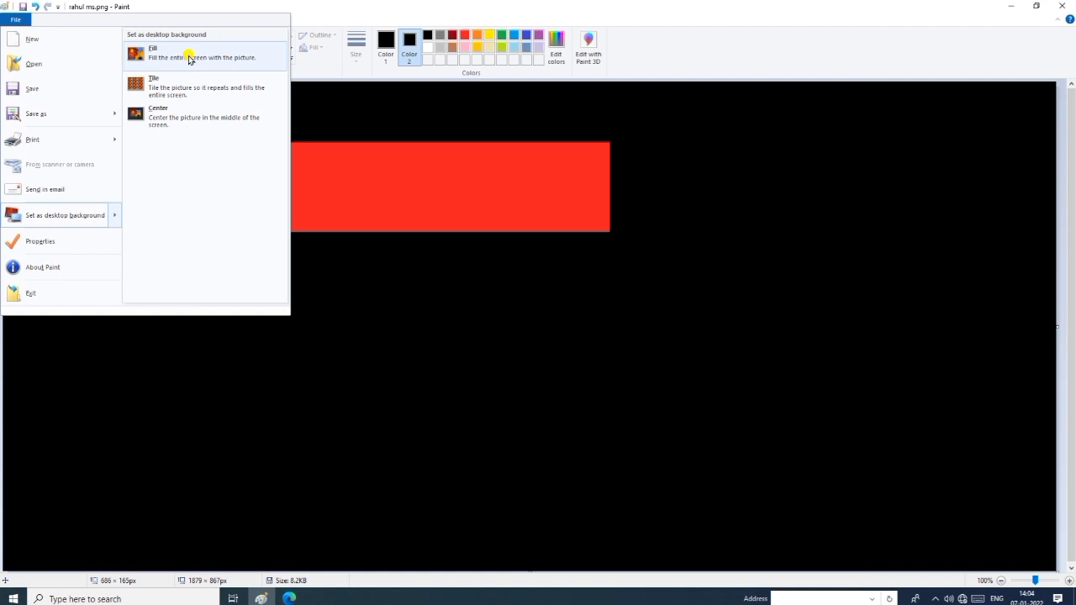
click(190, 57)
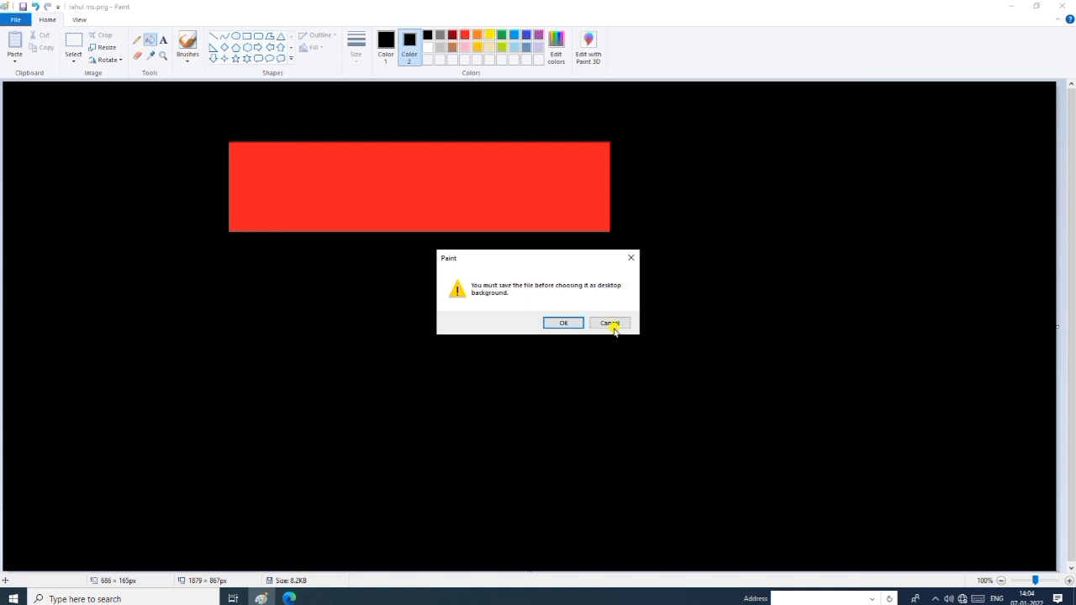
click(556, 324)
click(1011, 6)
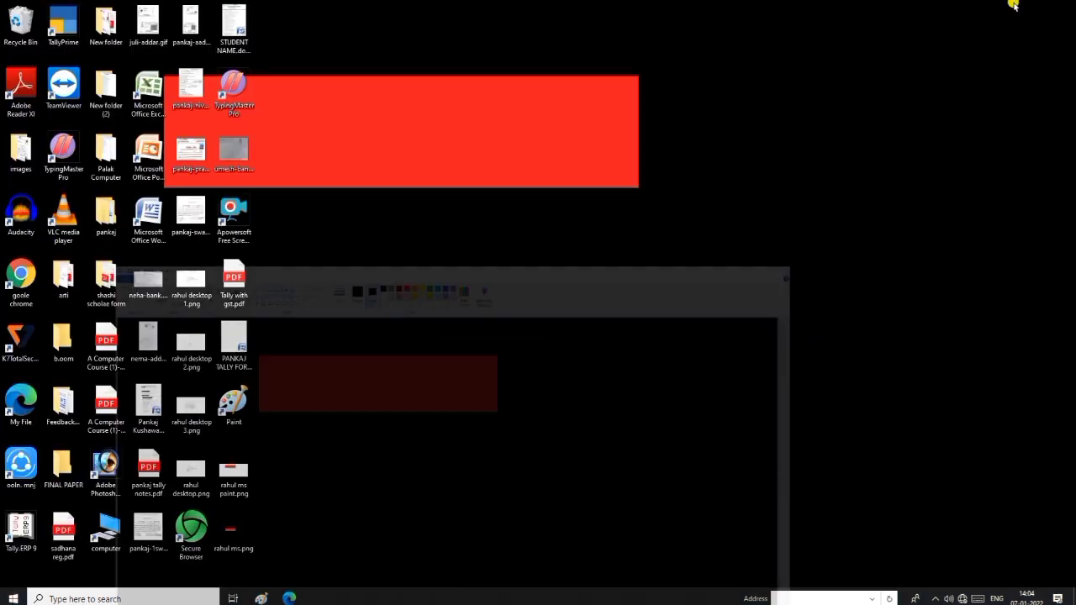
Refresh the desktop, then restore Paint from the taskbar and open the File menu
right_click(542, 178)
click(555, 211)
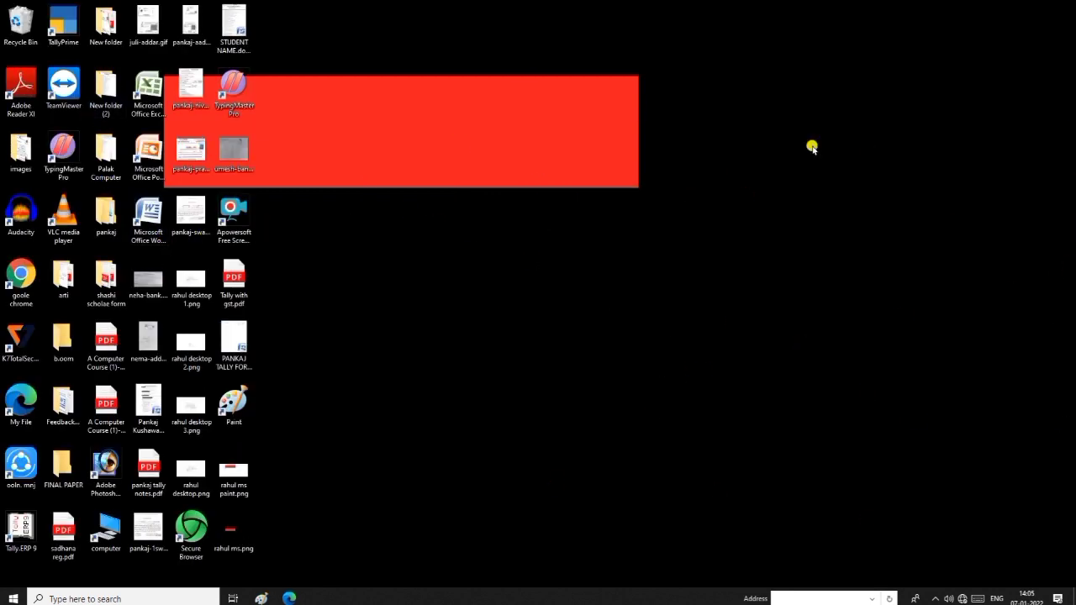
click(263, 599)
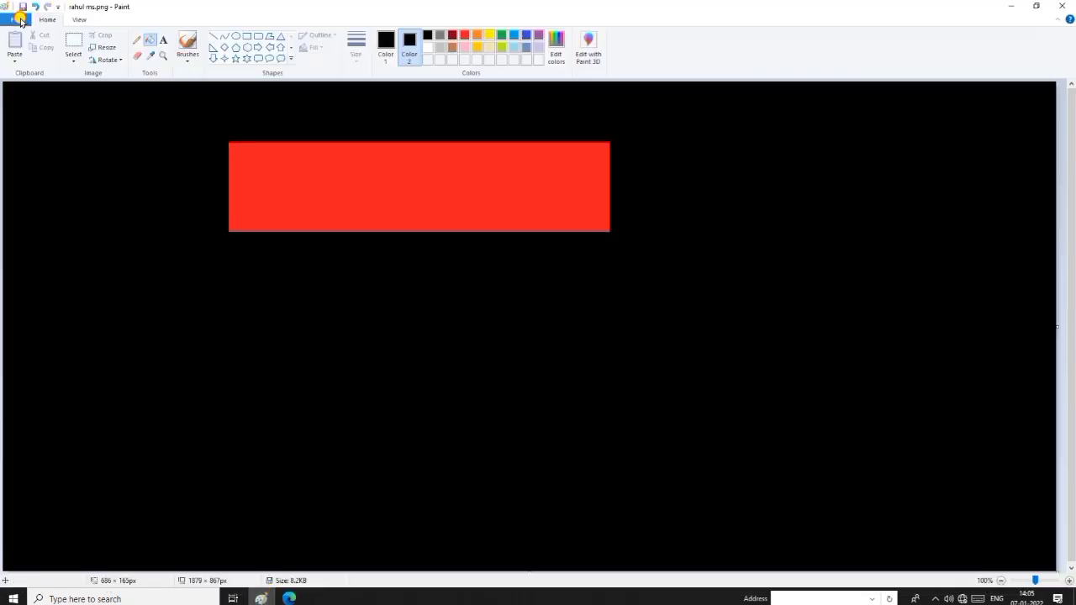
click(19, 19)
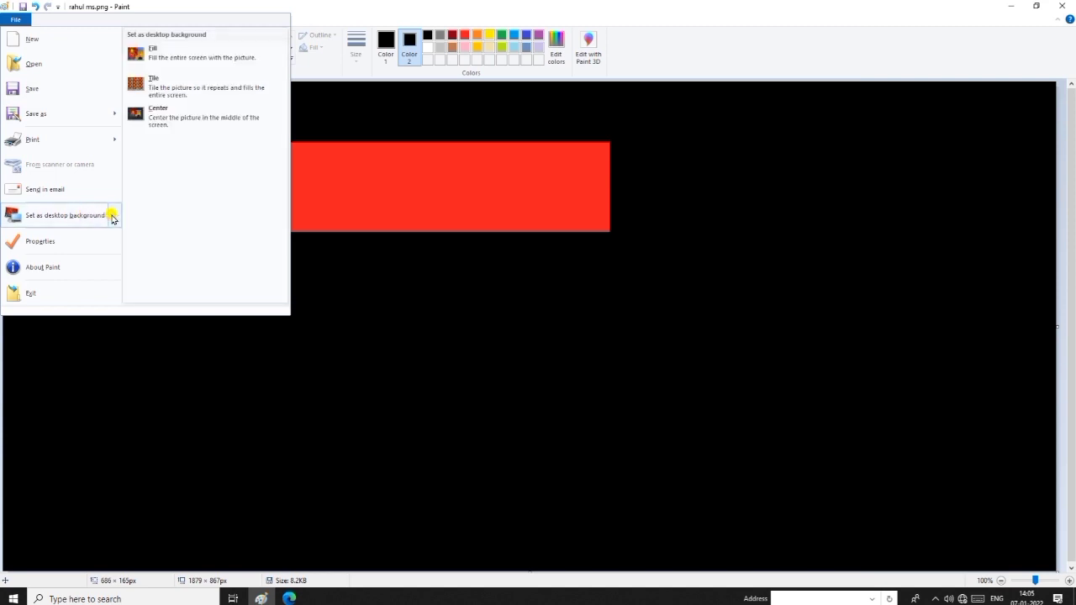
Tile the picture as the desktop background and check the wallpaper
click(168, 85)
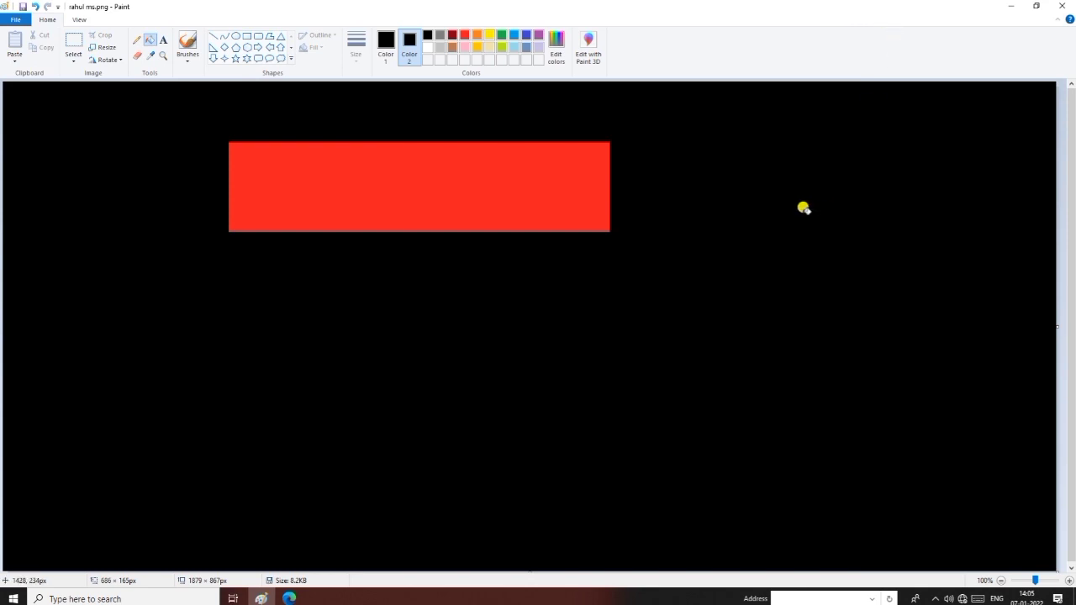
click(1011, 7)
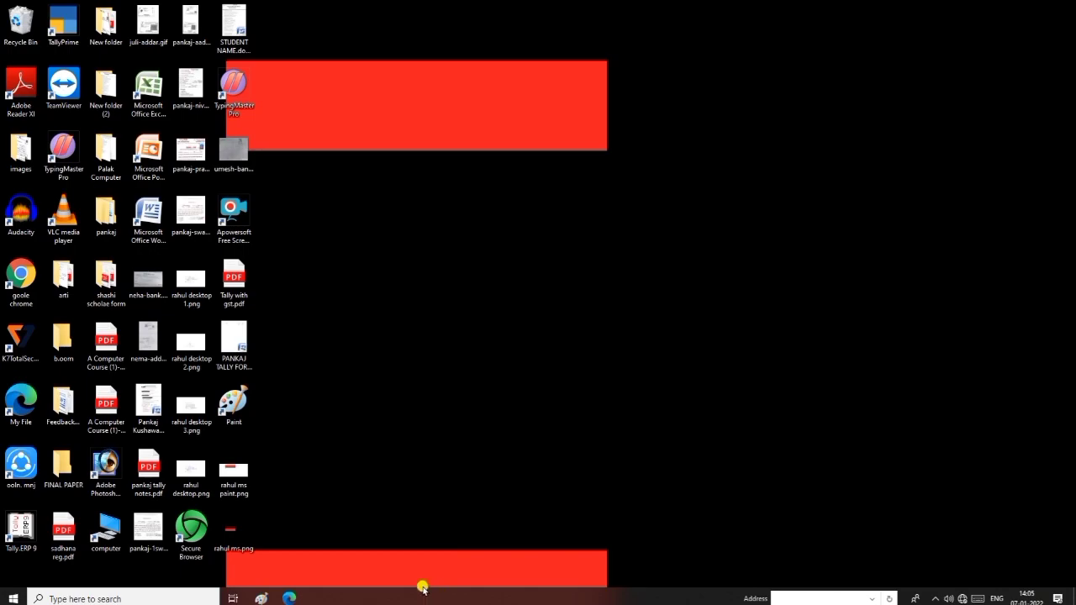
click(261, 598)
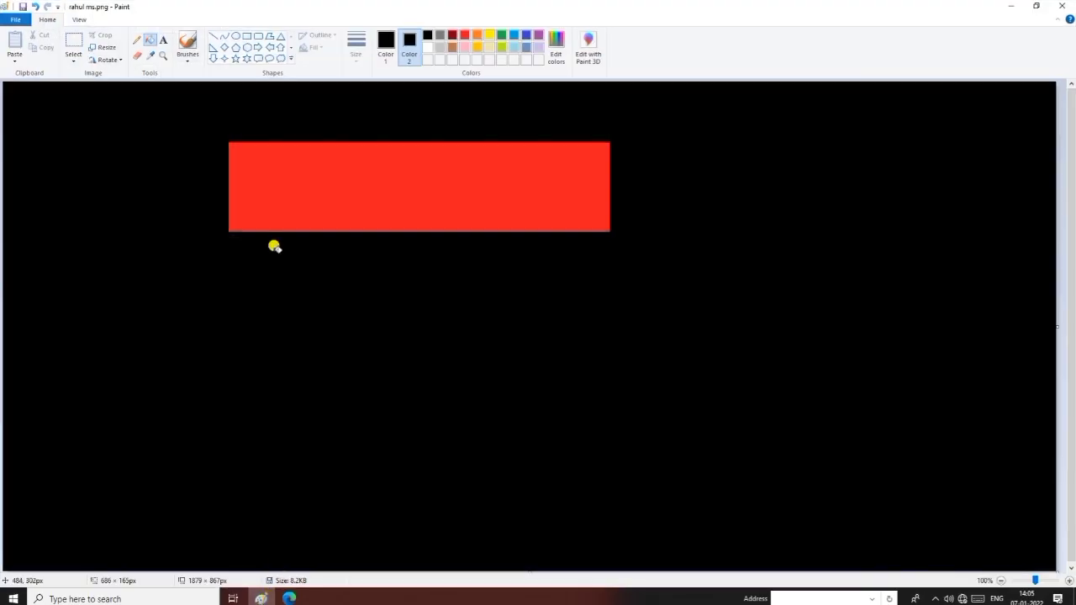
Switch the desktop background placement to Center and check the result
click(15, 18)
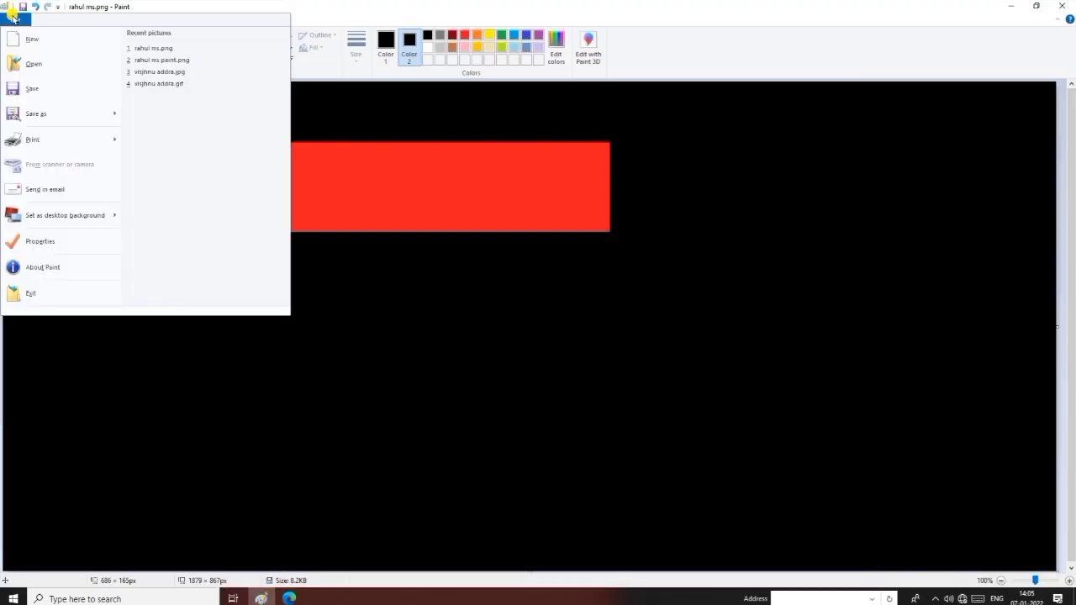
mouse_move(115, 214)
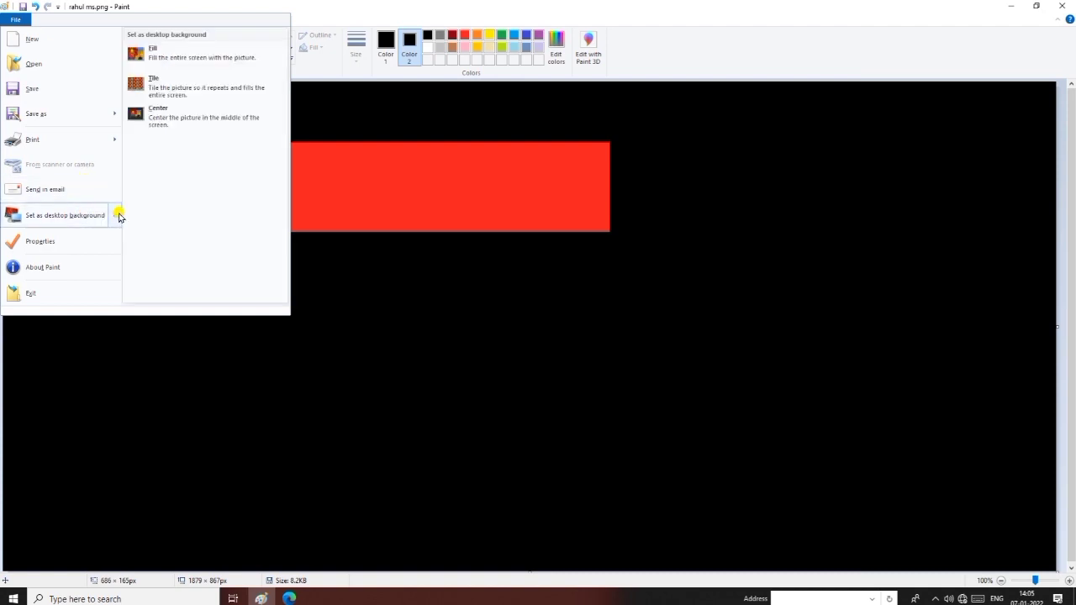
click(163, 118)
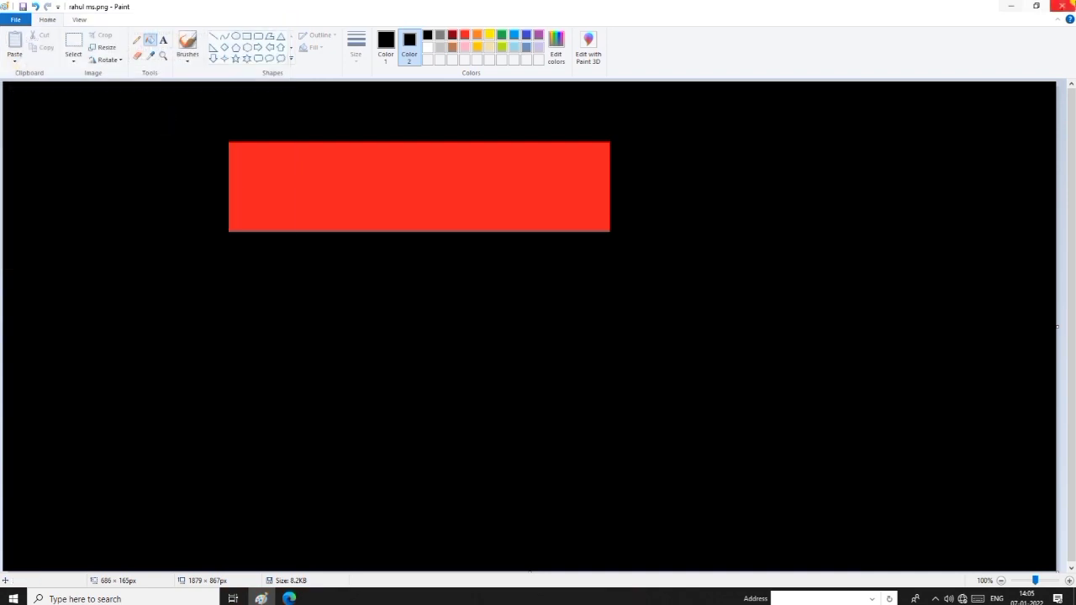
click(1012, 6)
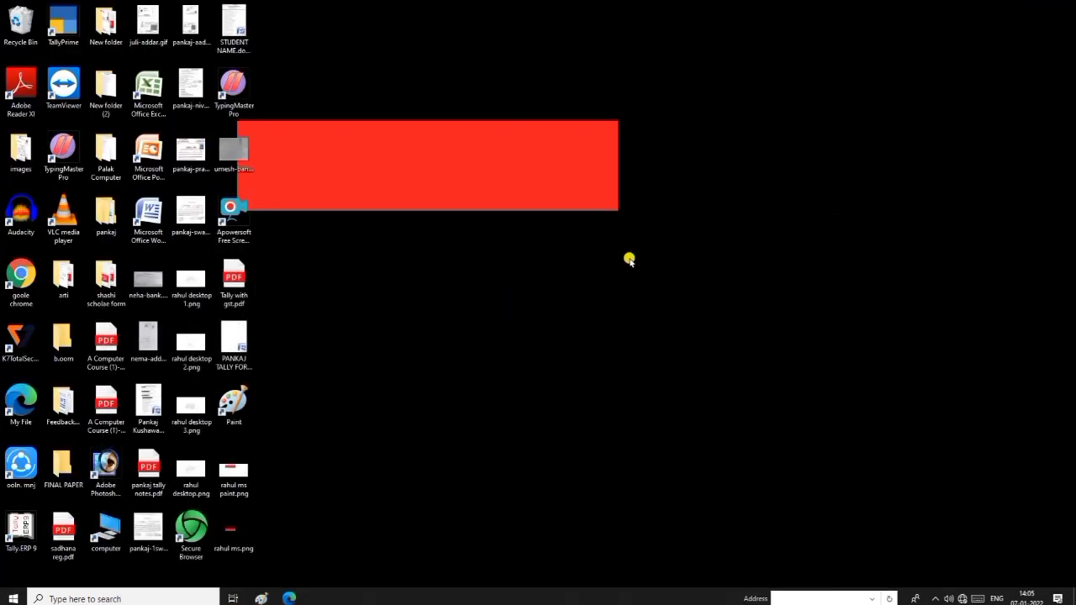
click(260, 597)
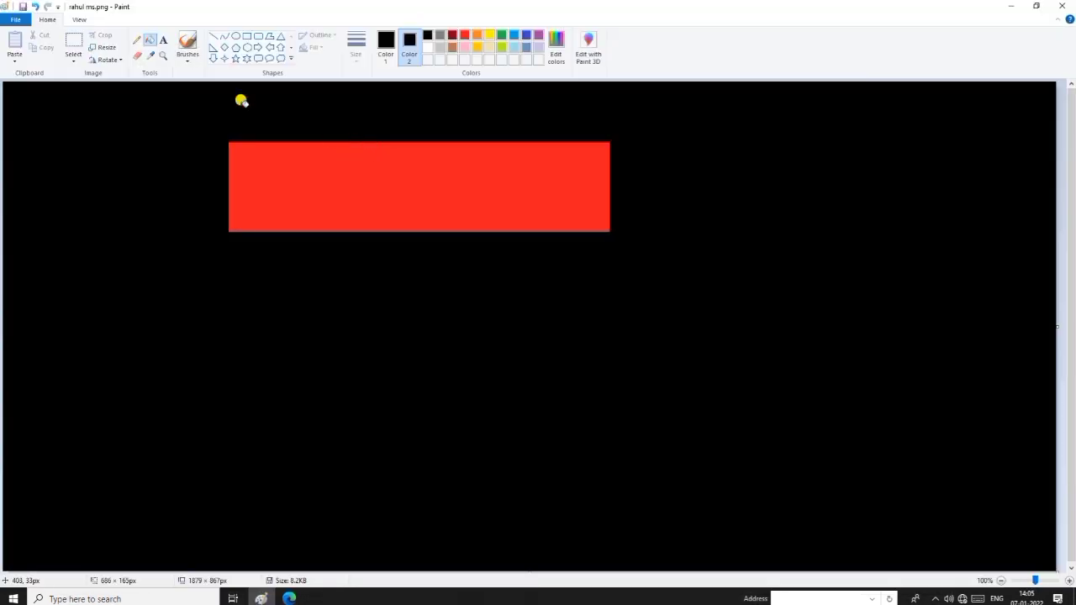
click(20, 18)
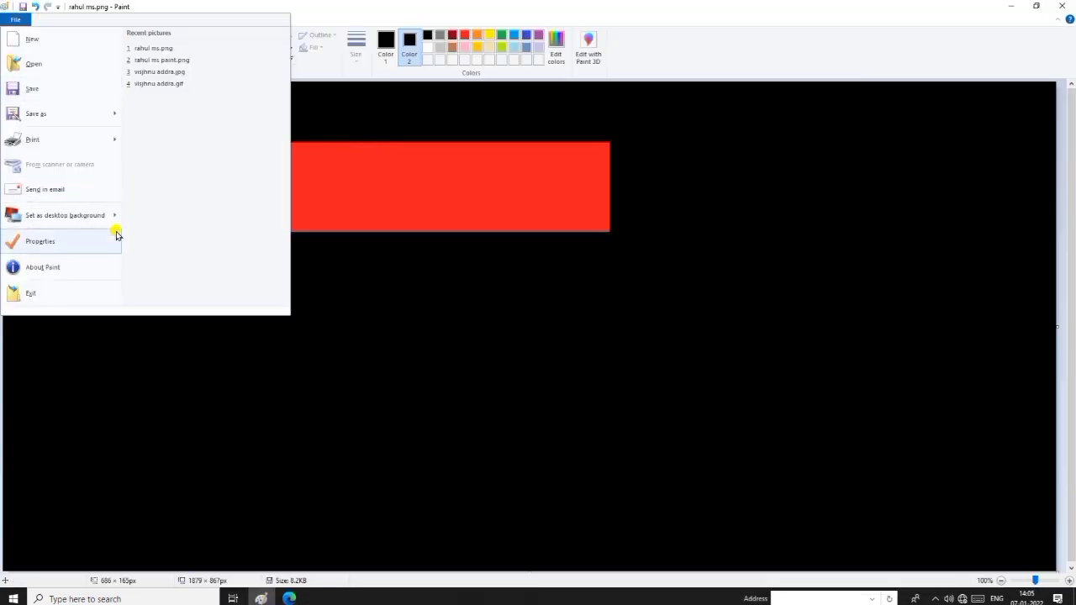
click(63, 243)
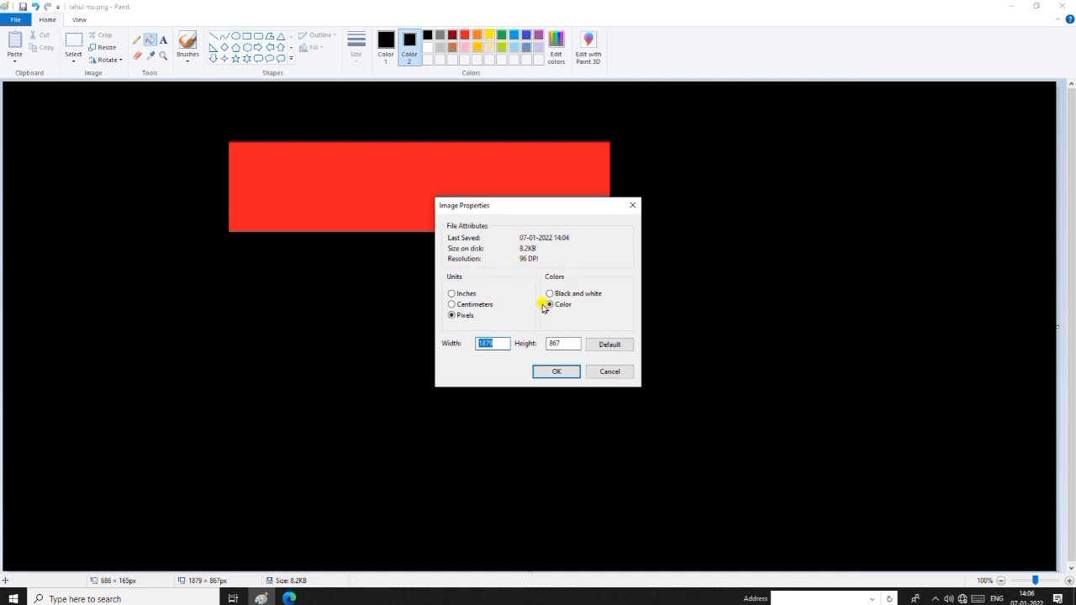
click(569, 372)
click(15, 20)
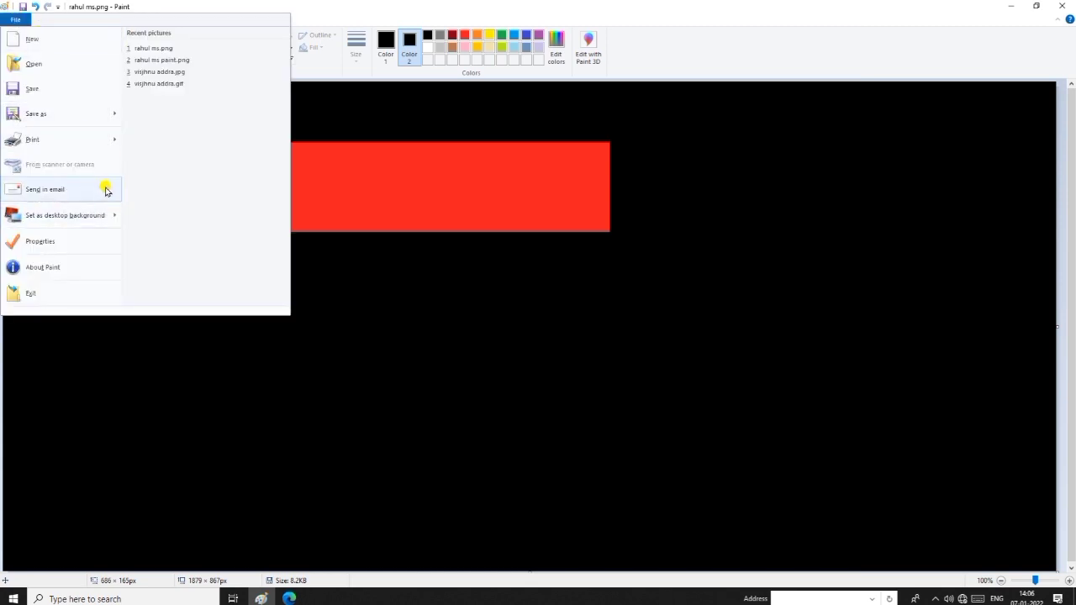
View the About Paint box reporting Windows 10 Version 20H2, then close it
click(70, 269)
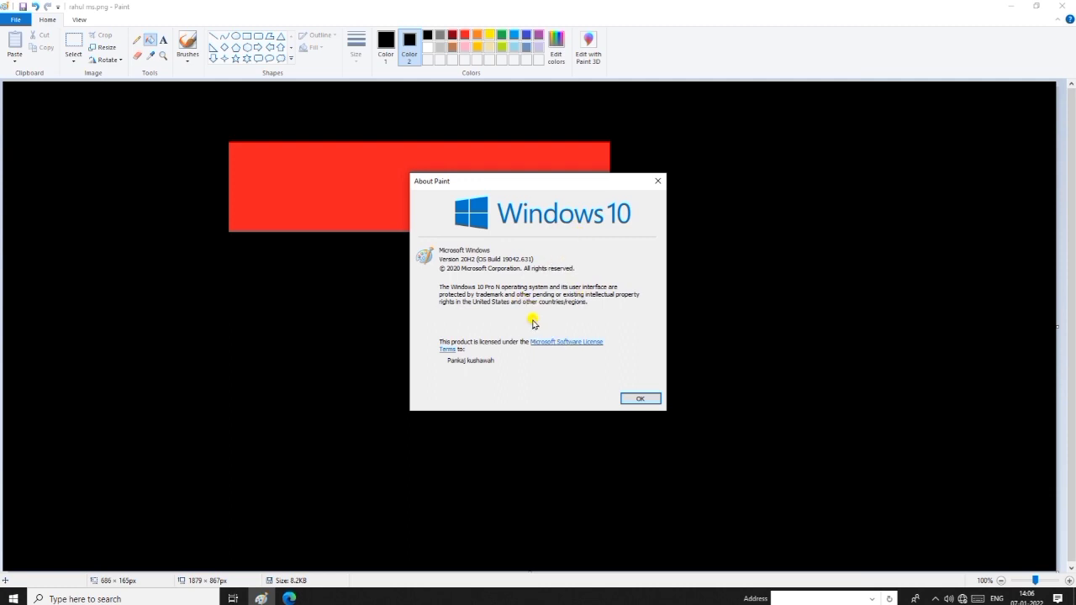
click(642, 397)
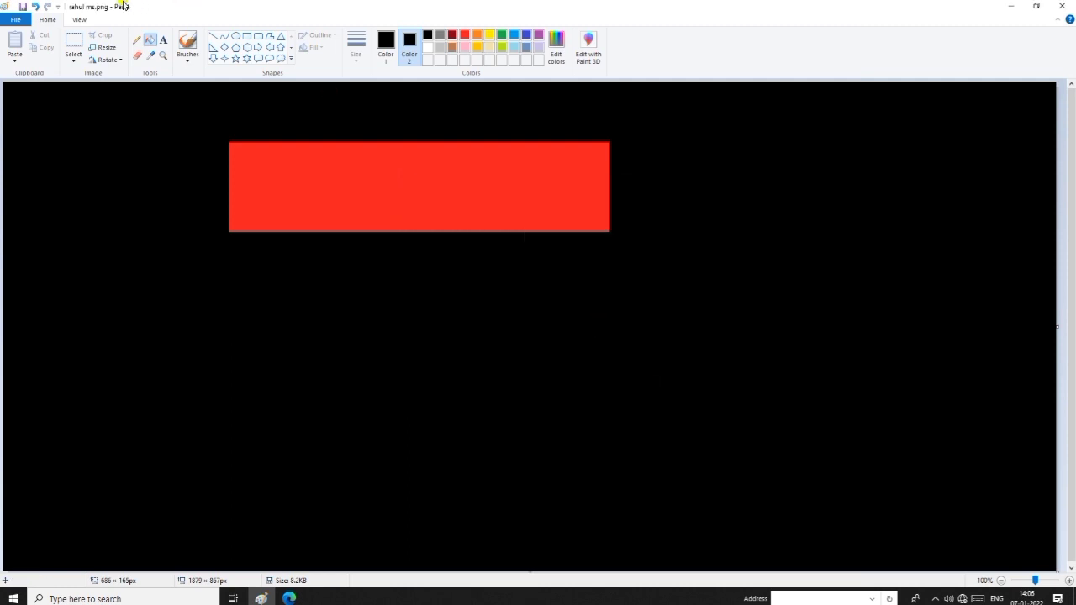
Set Color 2 to white and fill the black canvas background white
click(16, 20)
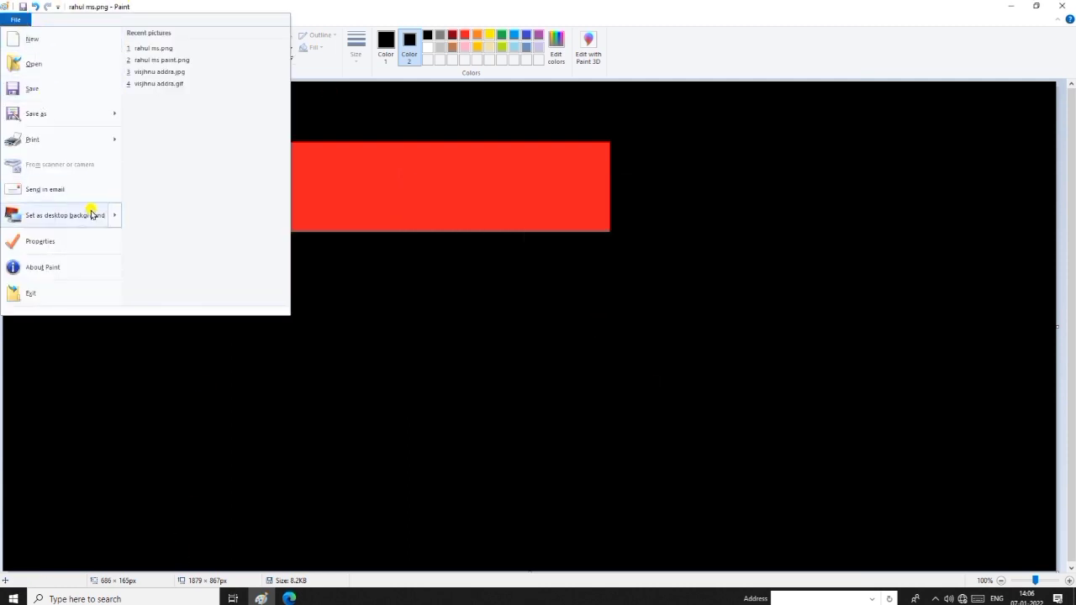
click(133, 383)
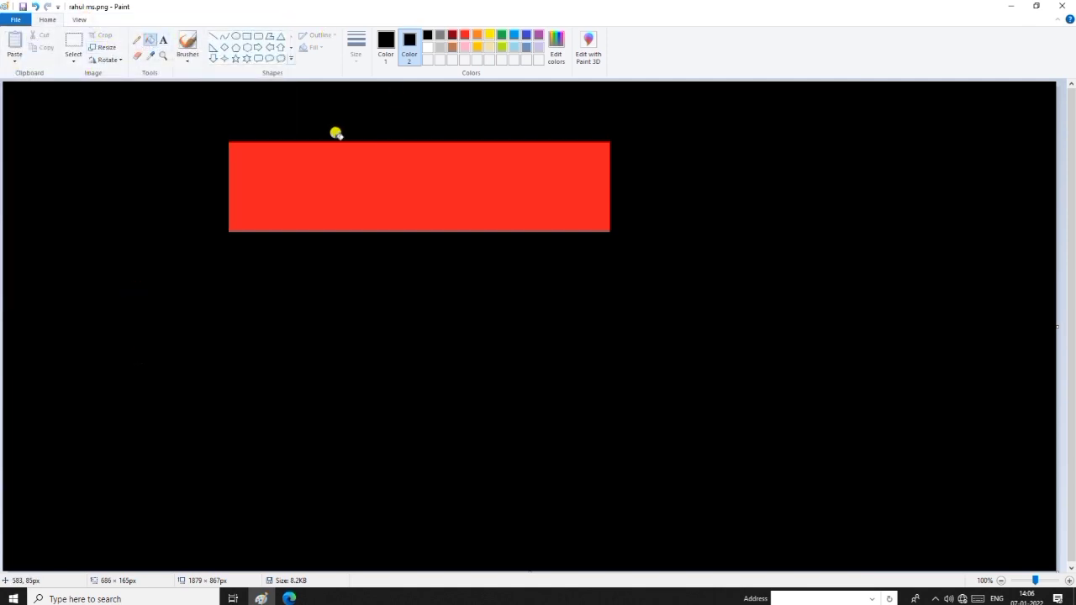
click(427, 47)
right_click(429, 391)
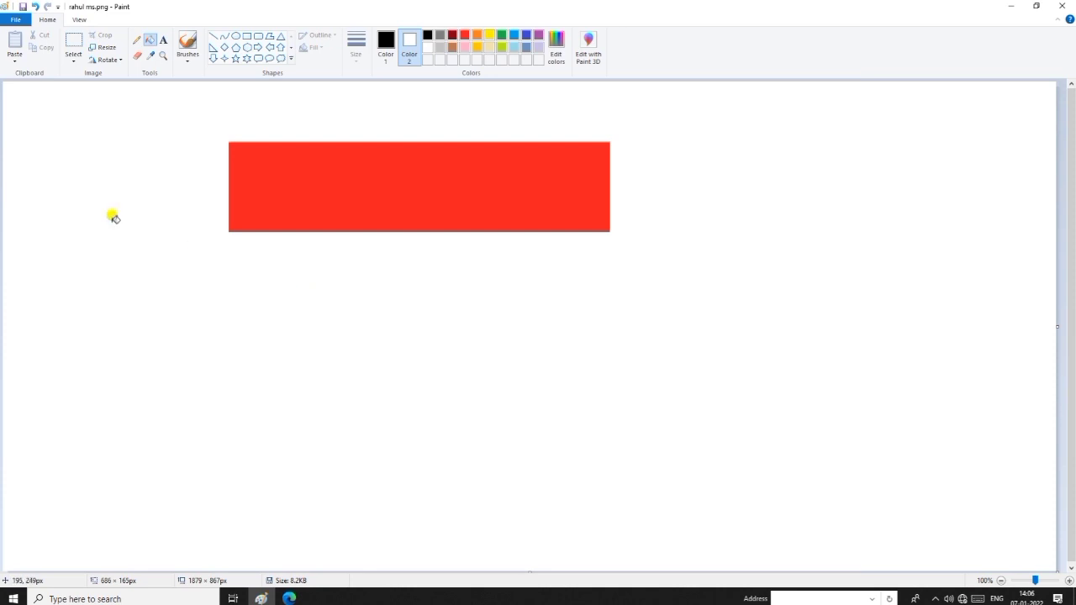
click(16, 19)
click(143, 398)
Draw a rectangle below the red one and fill its interior solid black
click(247, 36)
mouse_move(190, 325)
mouse_down()
mouse_move(240, 403)
mouse_move(407, 416)
mouse_up()
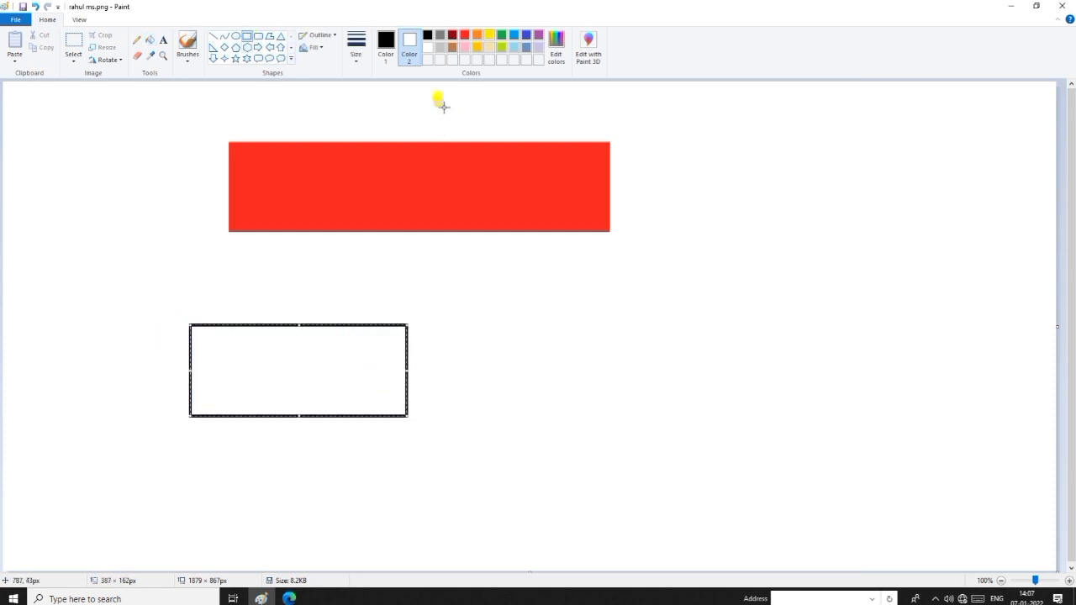
click(427, 35)
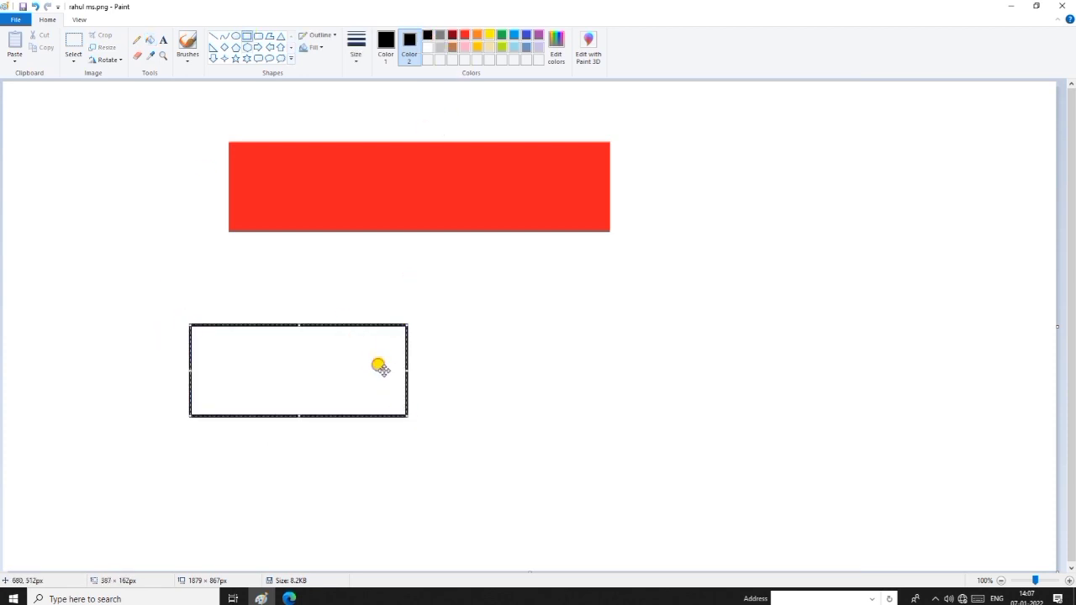
click(149, 39)
click(256, 367)
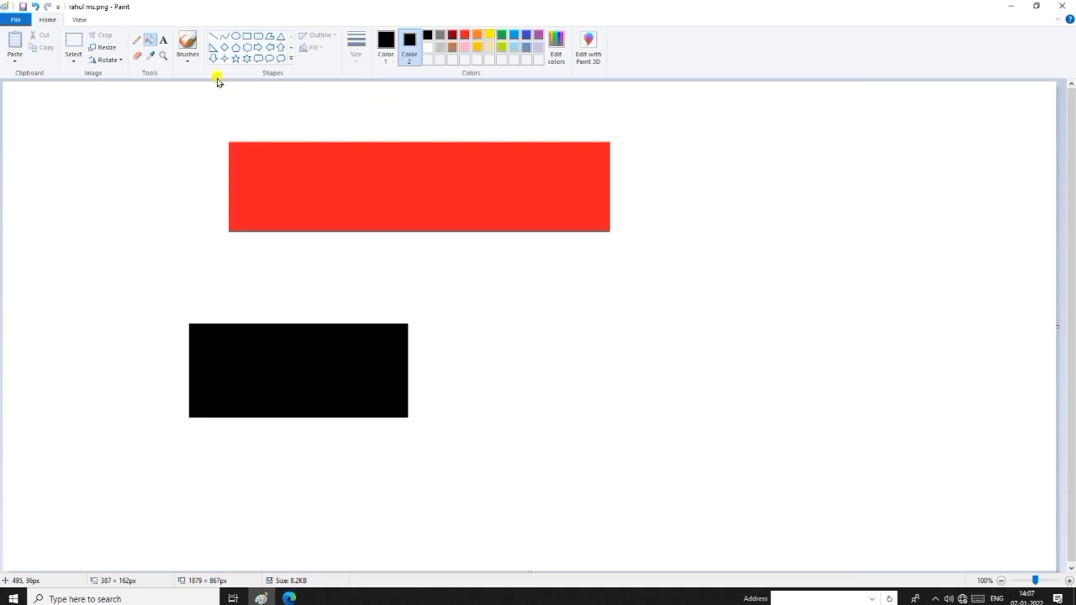
Draw a rectangular selection around the black rectangle
click(76, 63)
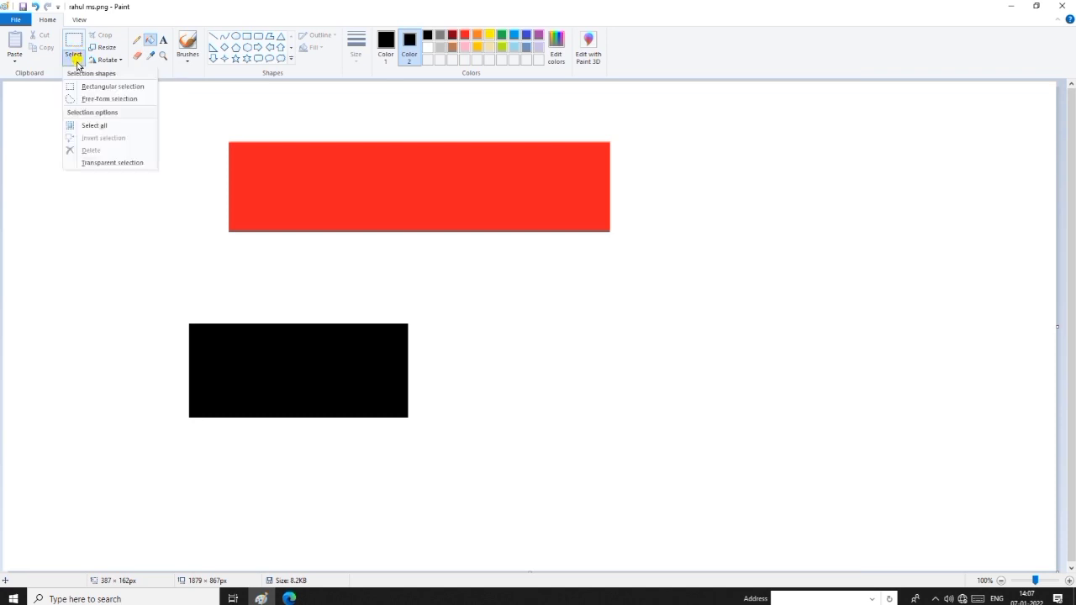
click(75, 52)
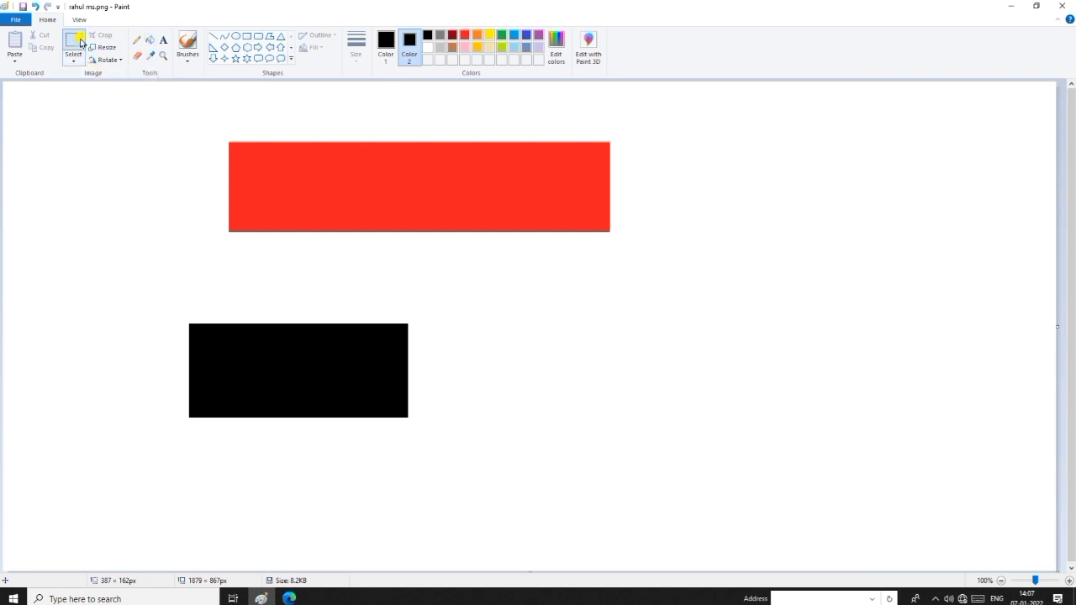
drag(156, 307, 455, 458)
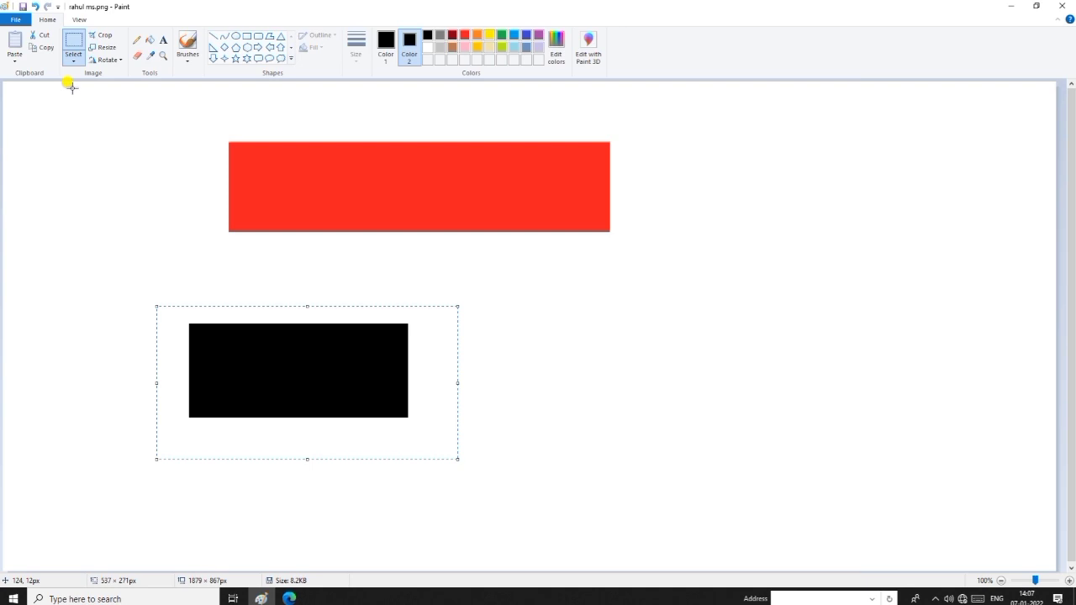
Copy the selected black rectangle and move it, undoing then redoing the move
click(42, 48)
drag(351, 371, 729, 365)
drag(303, 397, 383, 284)
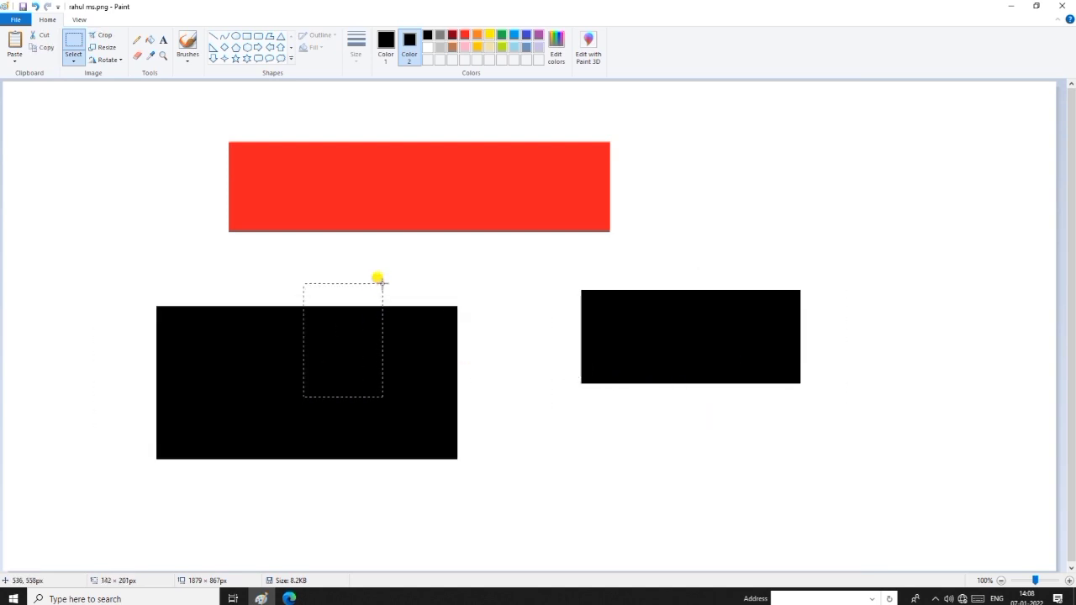
key(ctrl+z)
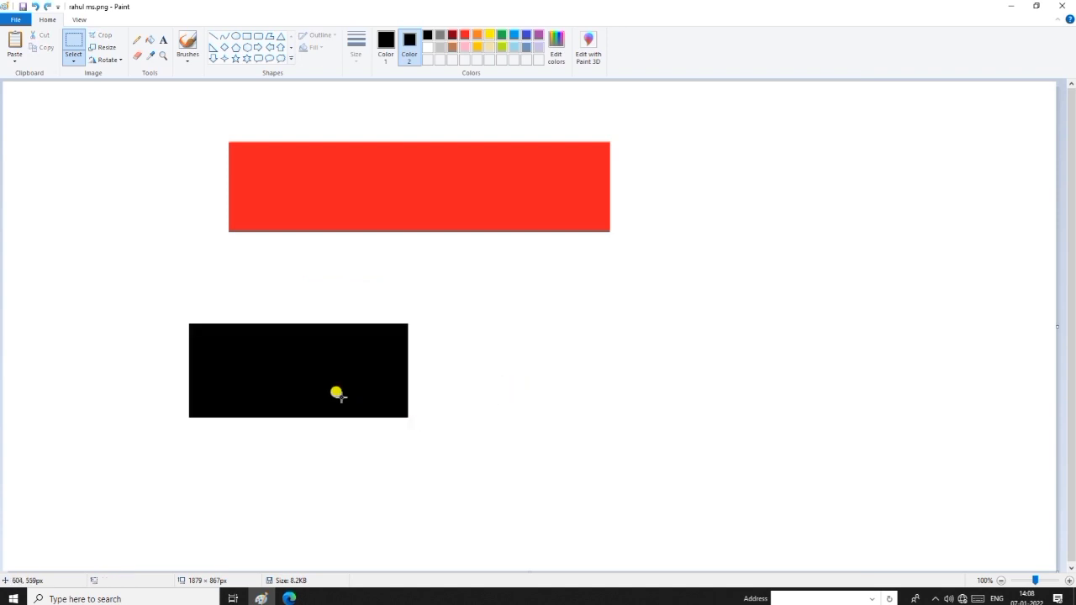
key(ctrl+y)
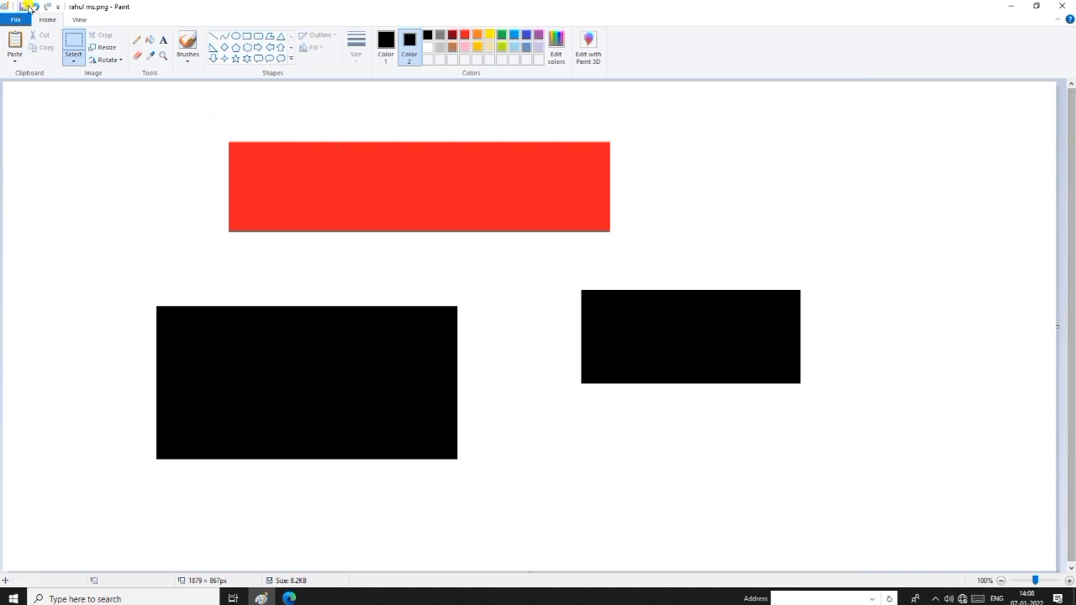
Reselect and copy the enlarged black rectangle, then paste a copy and position it at right
click(72, 49)
drag(99, 277, 480, 492)
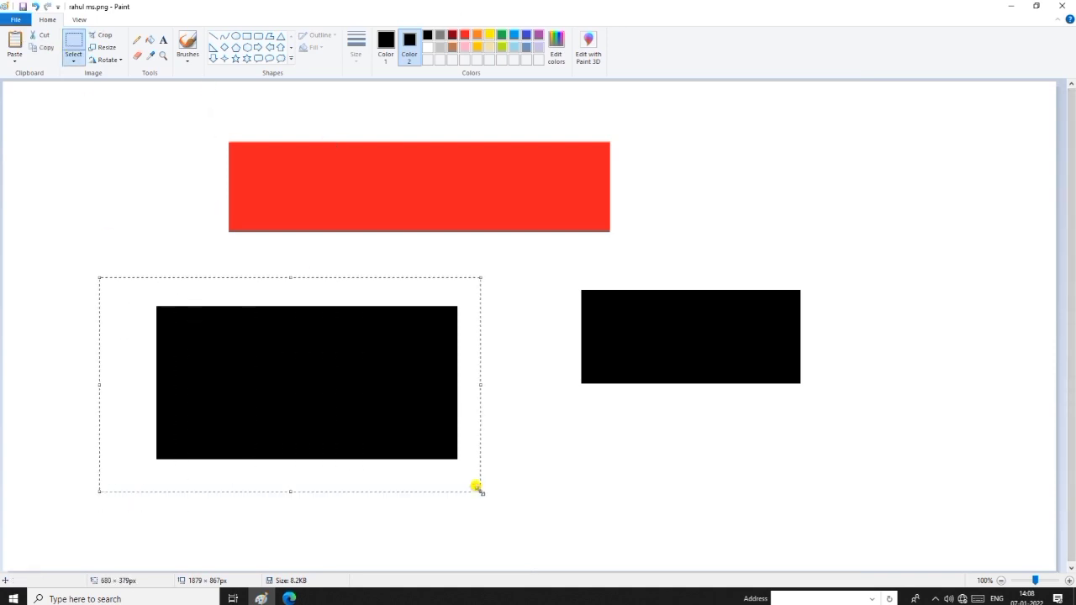
click(35, 49)
click(15, 59)
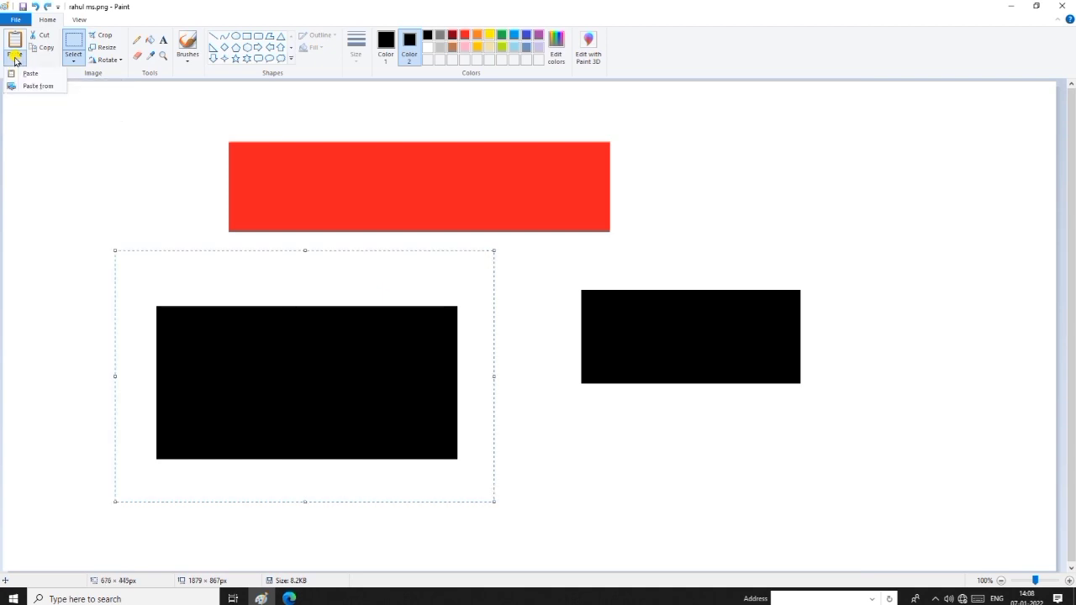
click(31, 73)
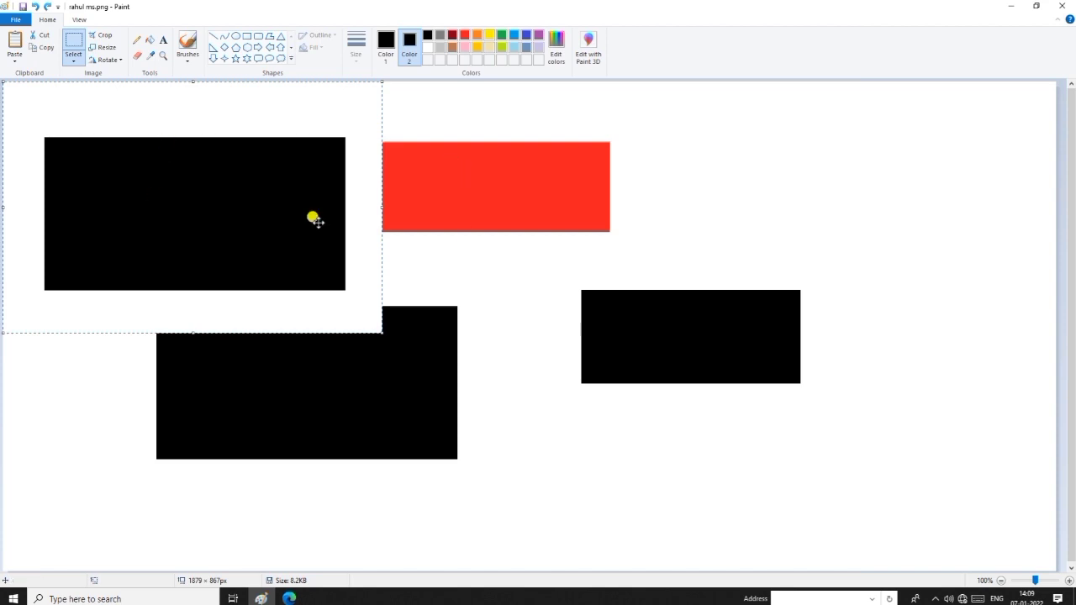
drag(209, 177, 910, 349)
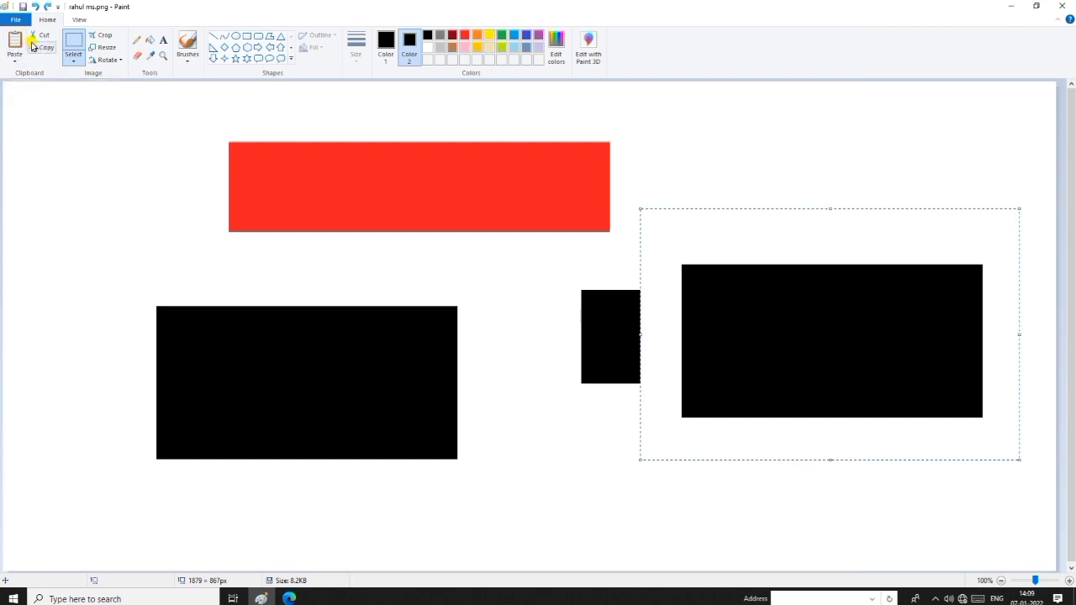
drag(835, 319, 699, 519)
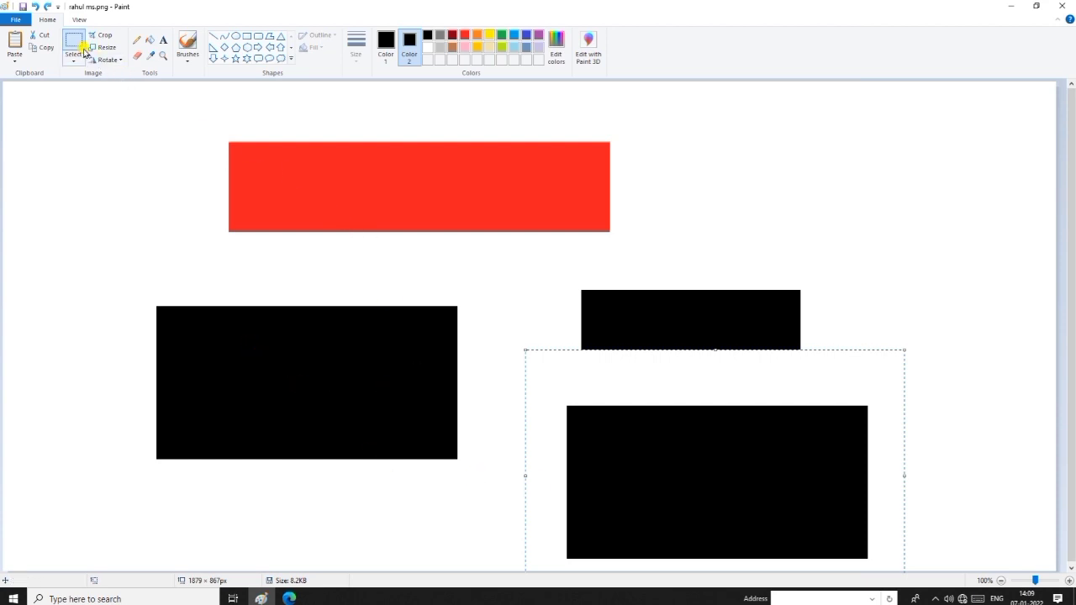
Cut the copied black rectangle and paste it back at the canvas's lower right
click(50, 38)
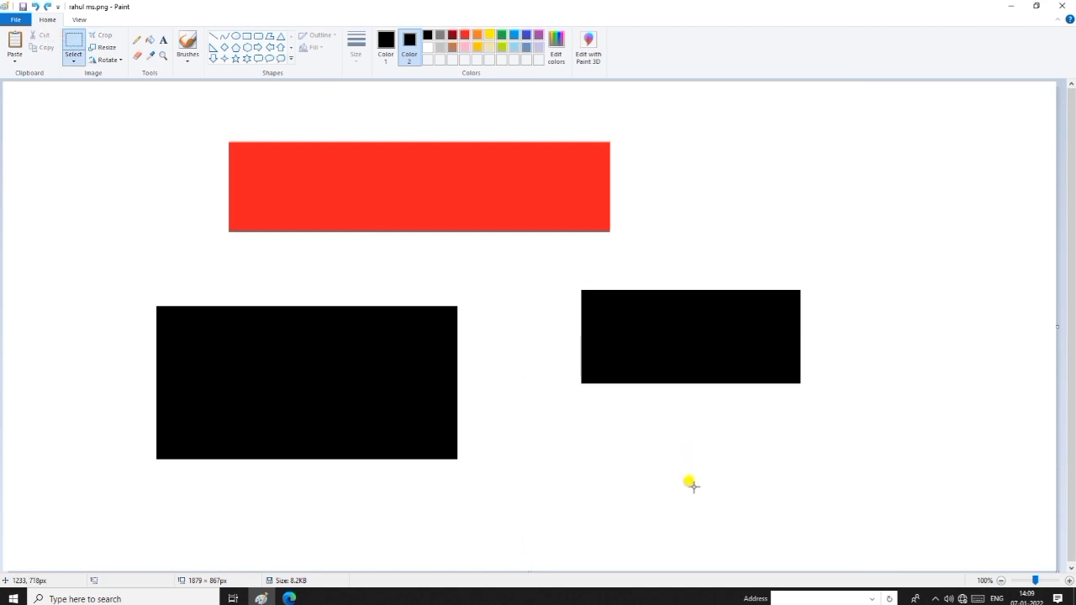
click(17, 59)
click(31, 74)
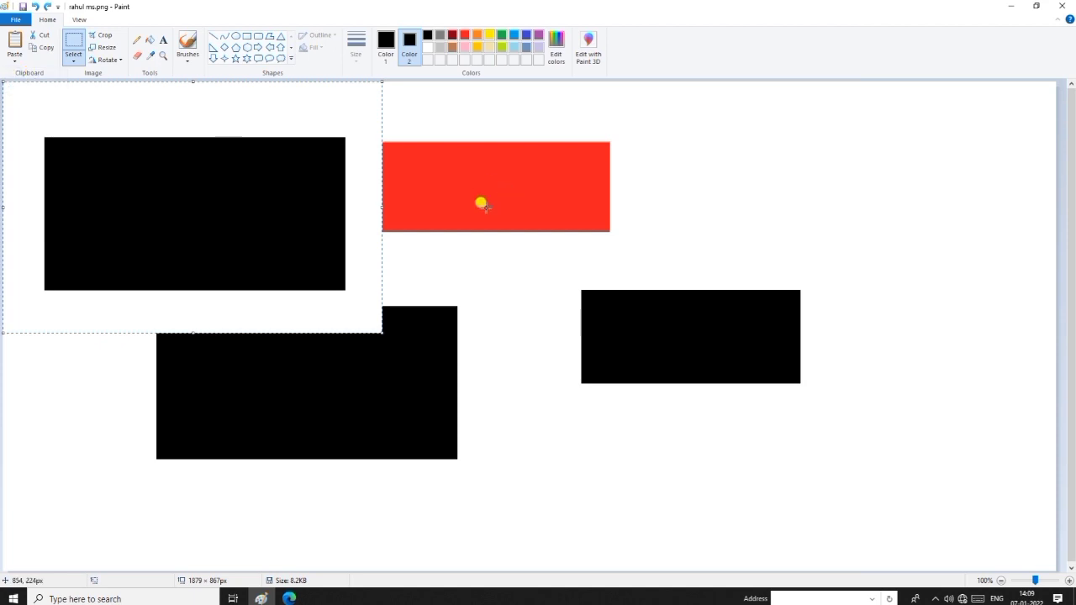
drag(124, 239, 914, 517)
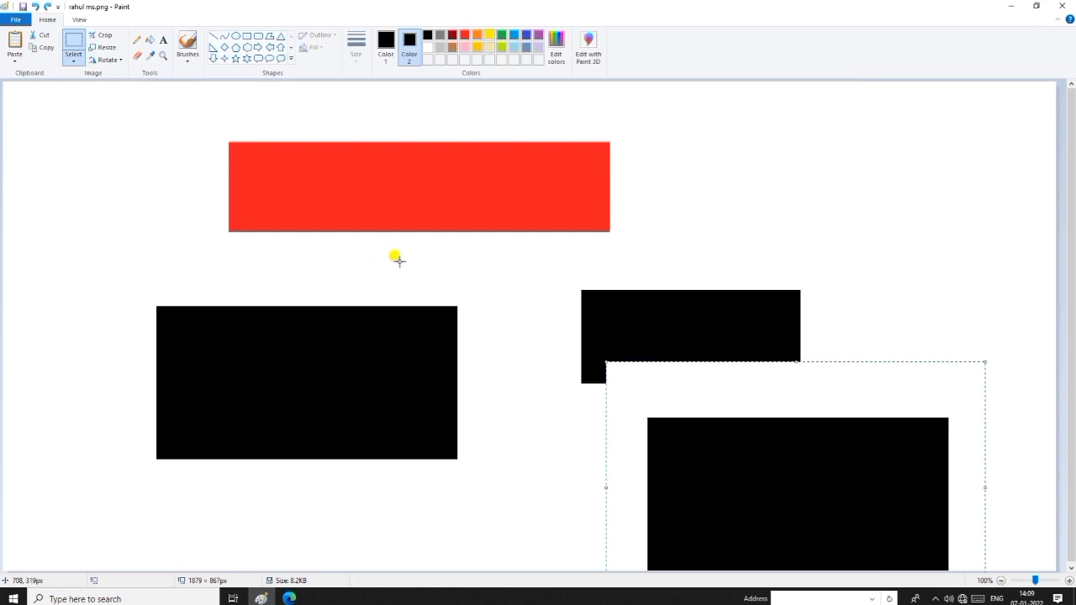
key(alt+F4)
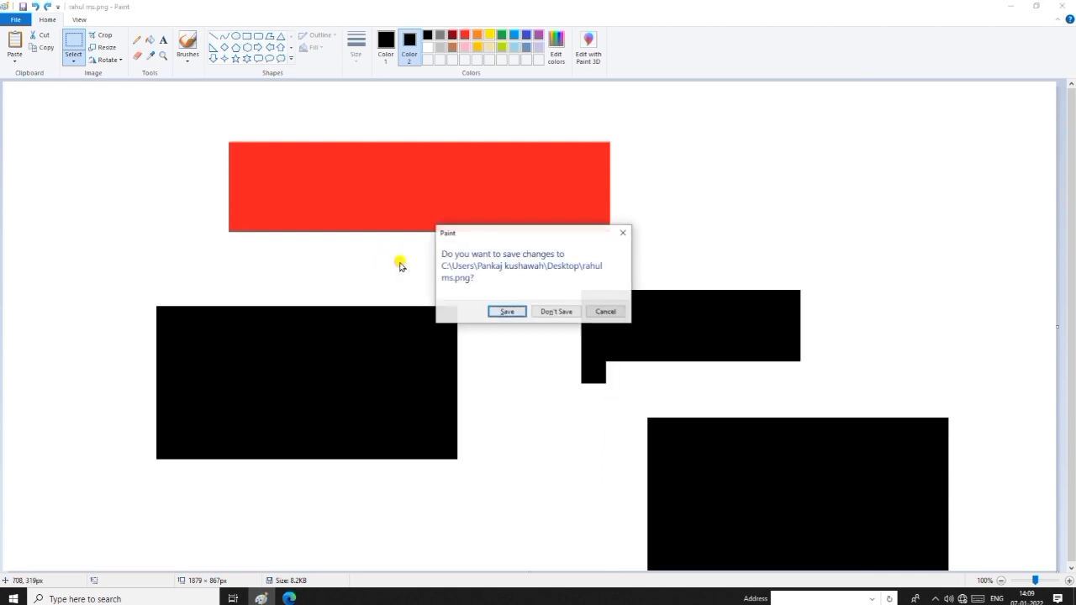
Discard the old drawing without saving and draw a red-outlined rectangle near the canvas centre
click(557, 311)
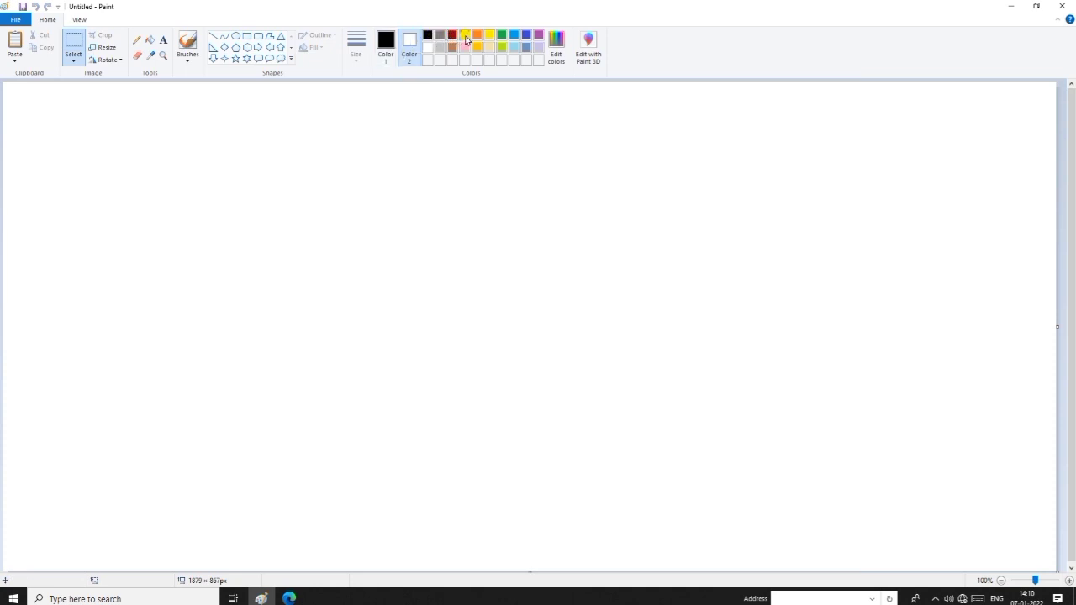
click(247, 35)
drag(259, 239, 543, 375)
click(411, 37)
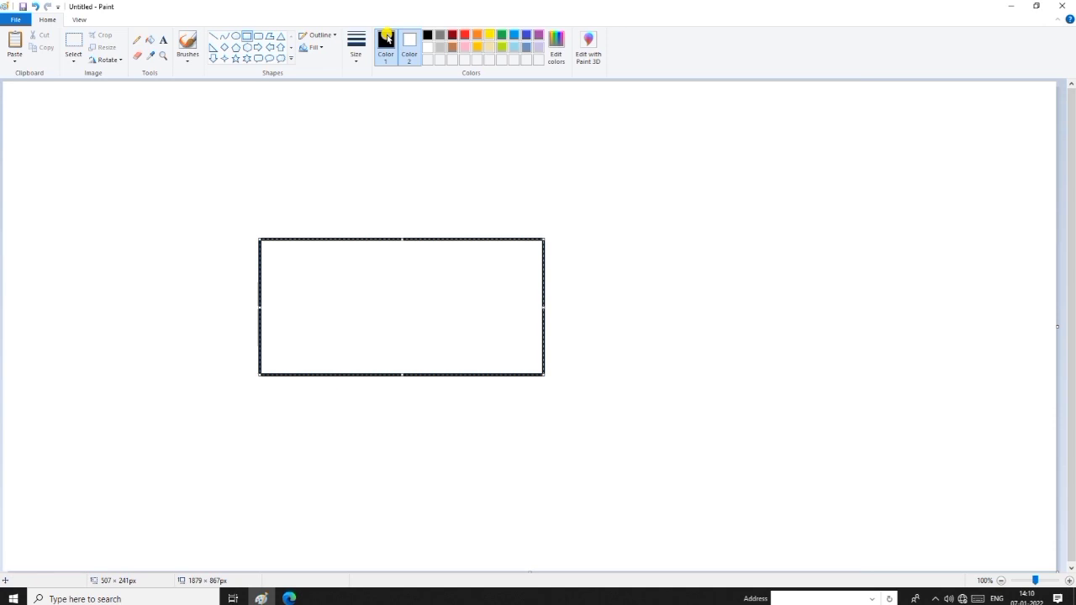
click(464, 34)
Fill the rectangle solid red, undoing the accidental red background fill
right_click(390, 270)
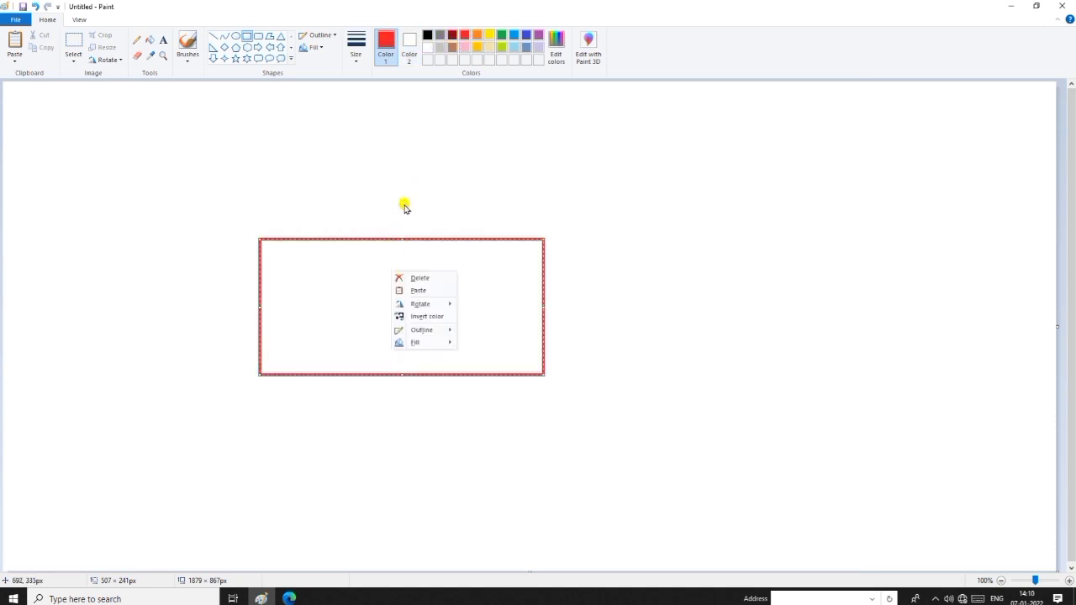
click(381, 287)
click(149, 40)
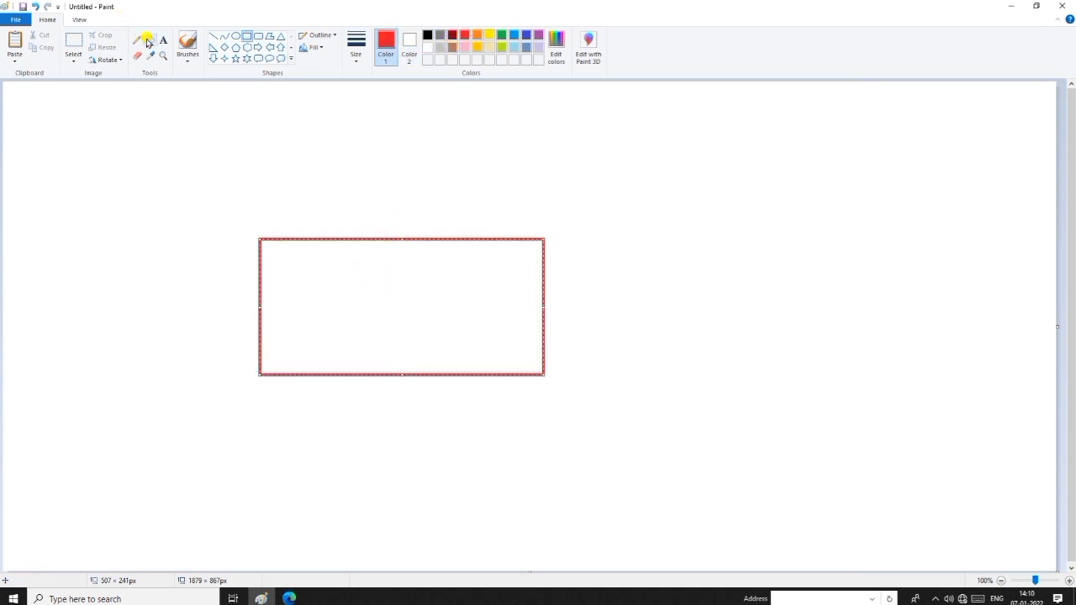
click(458, 302)
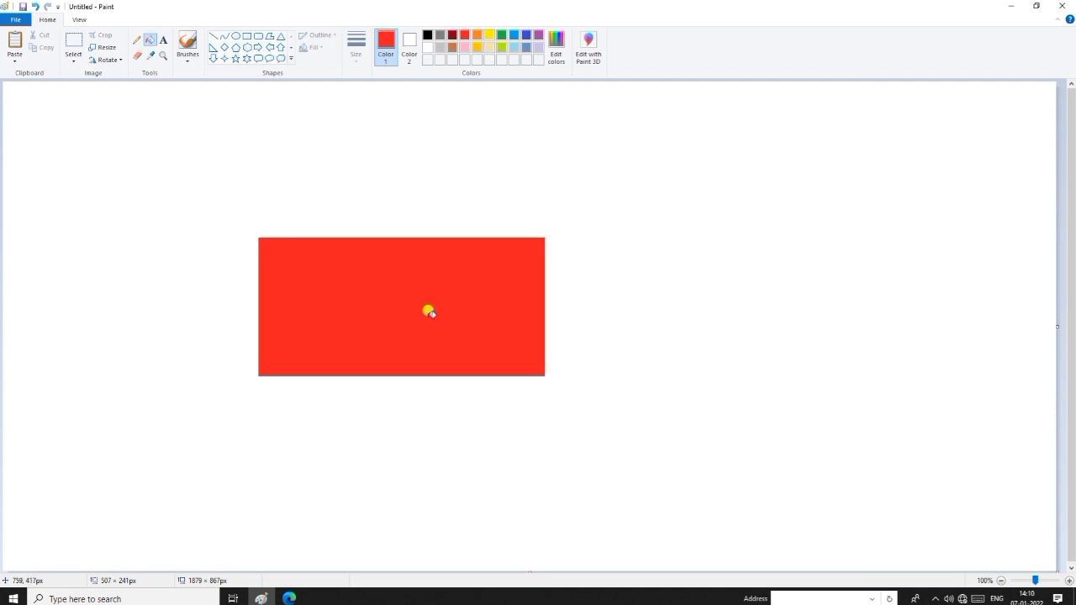
right_click(427, 309)
click(416, 304)
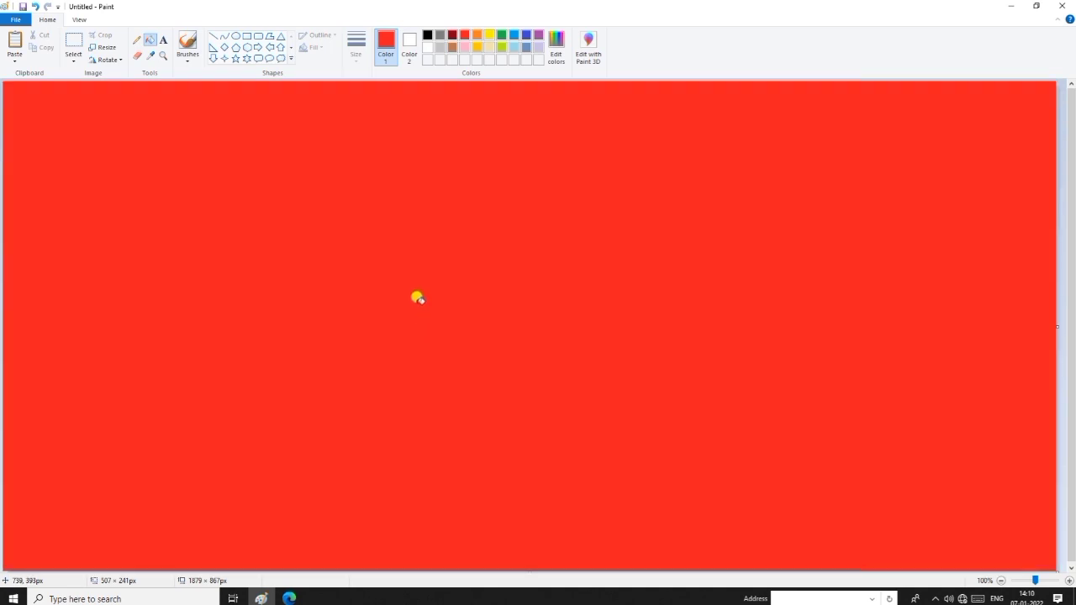
key(ctrl+z)
key(ctrl+z)
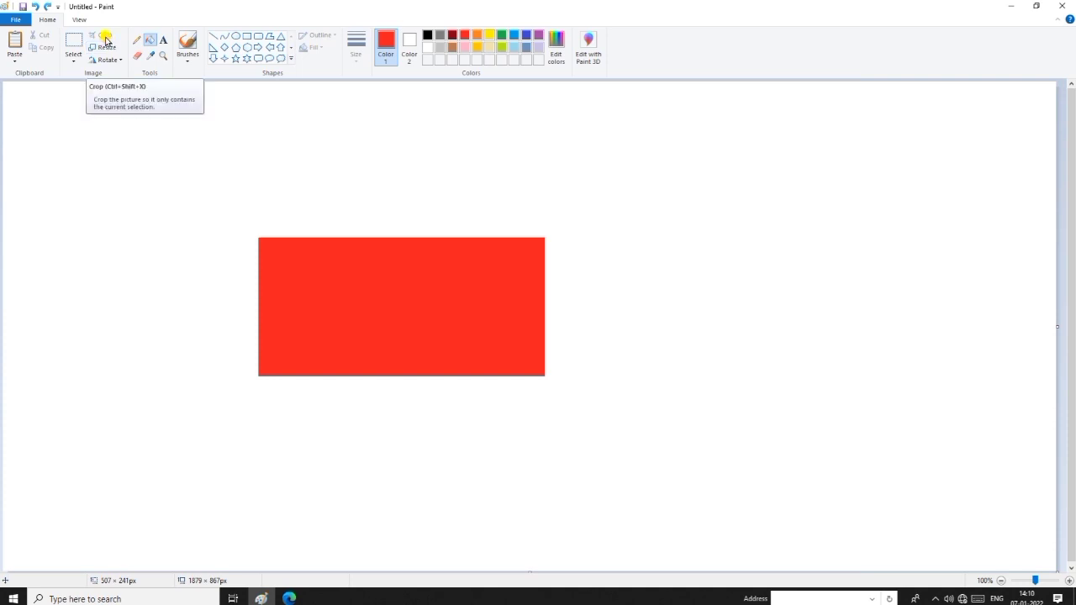
click(73, 41)
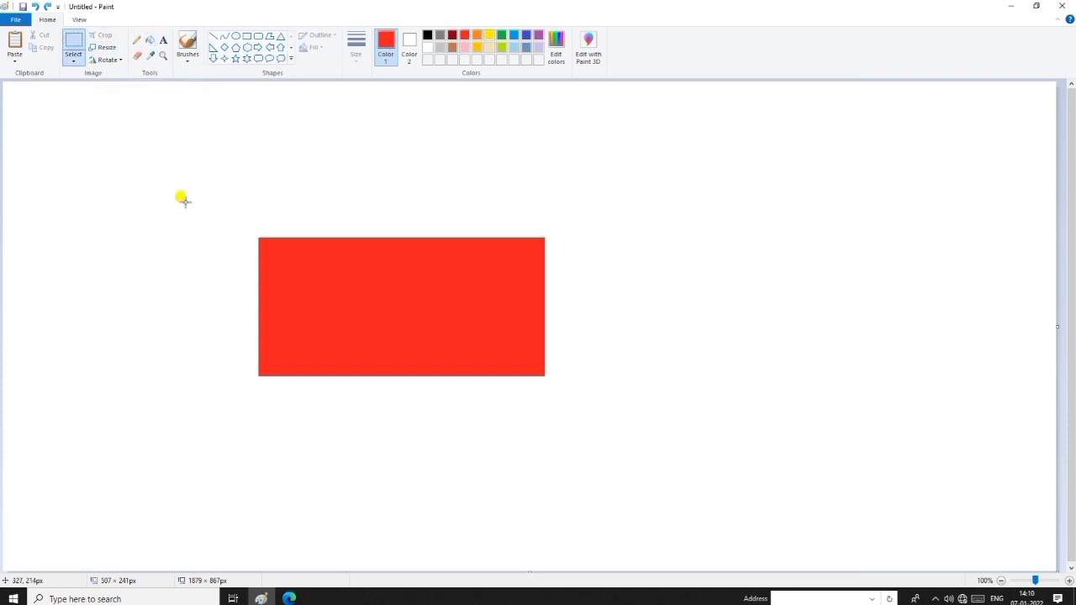
drag(201, 221, 583, 424)
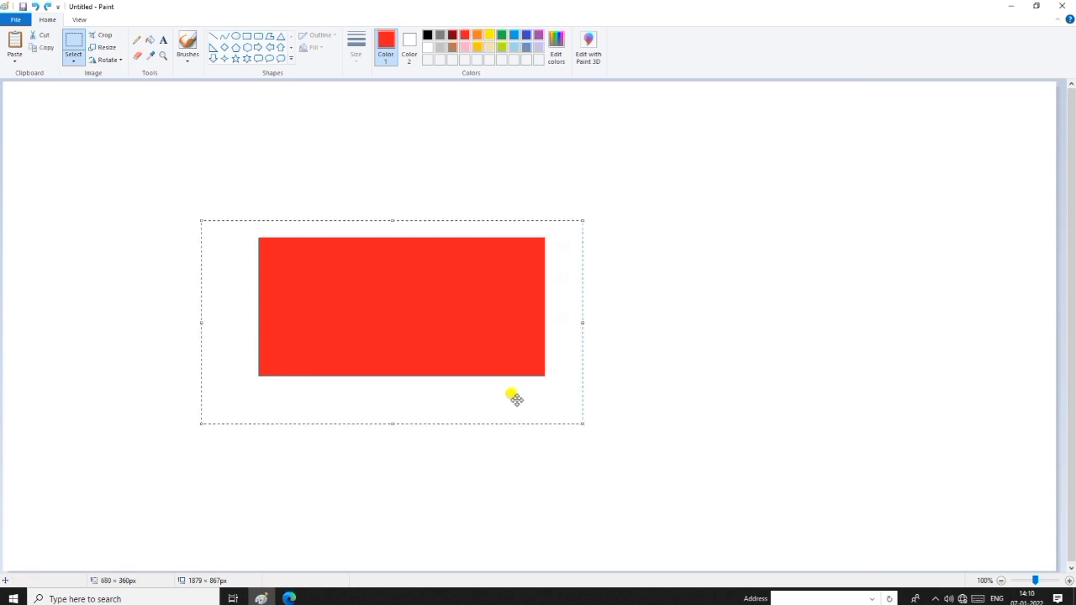
click(105, 38)
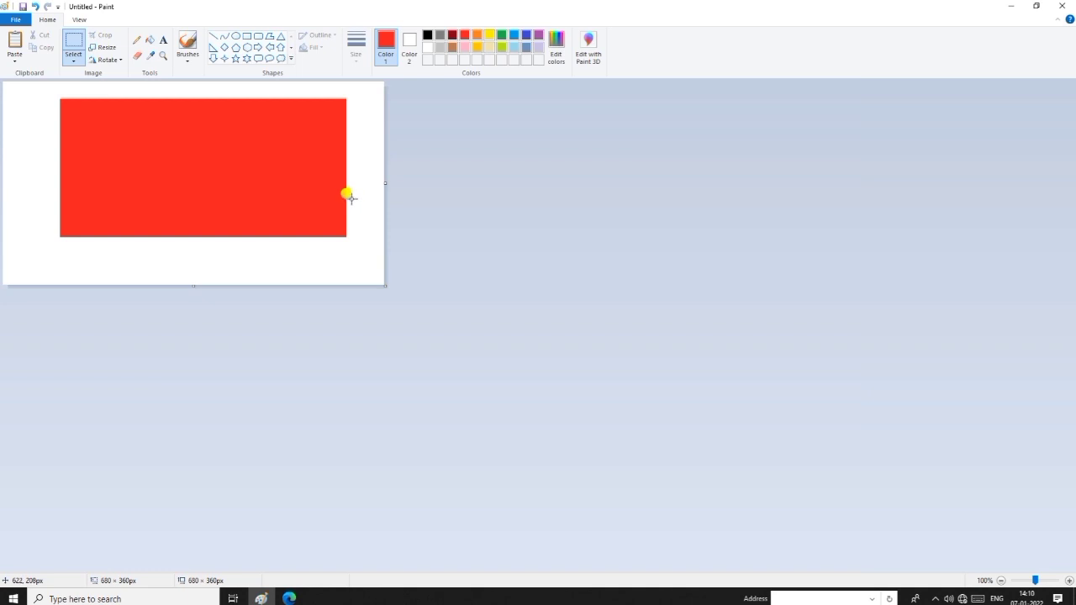
key(ctrl+z)
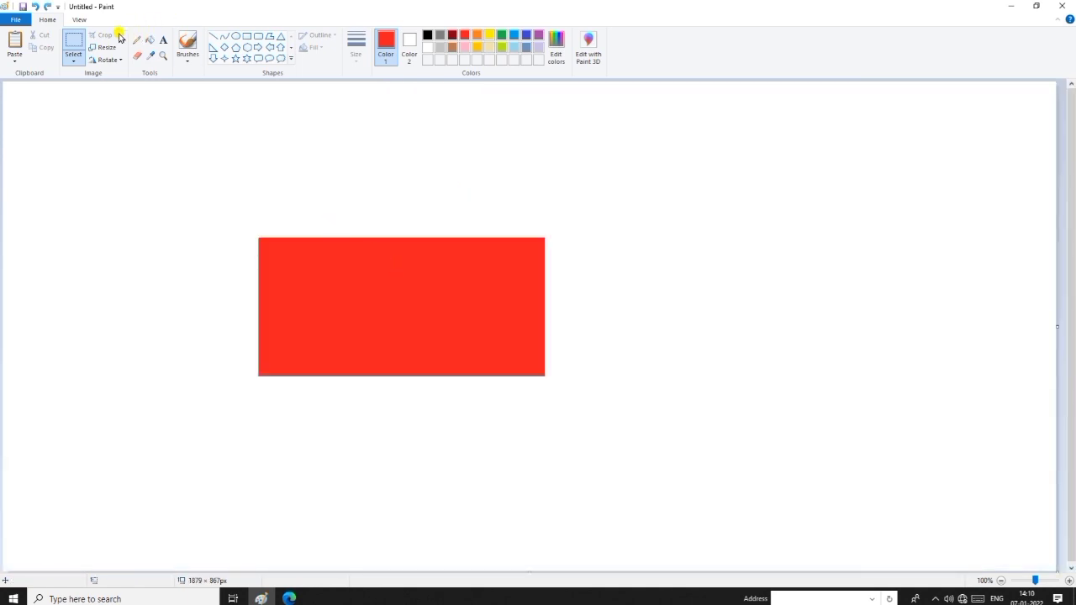
drag(217, 226, 417, 389)
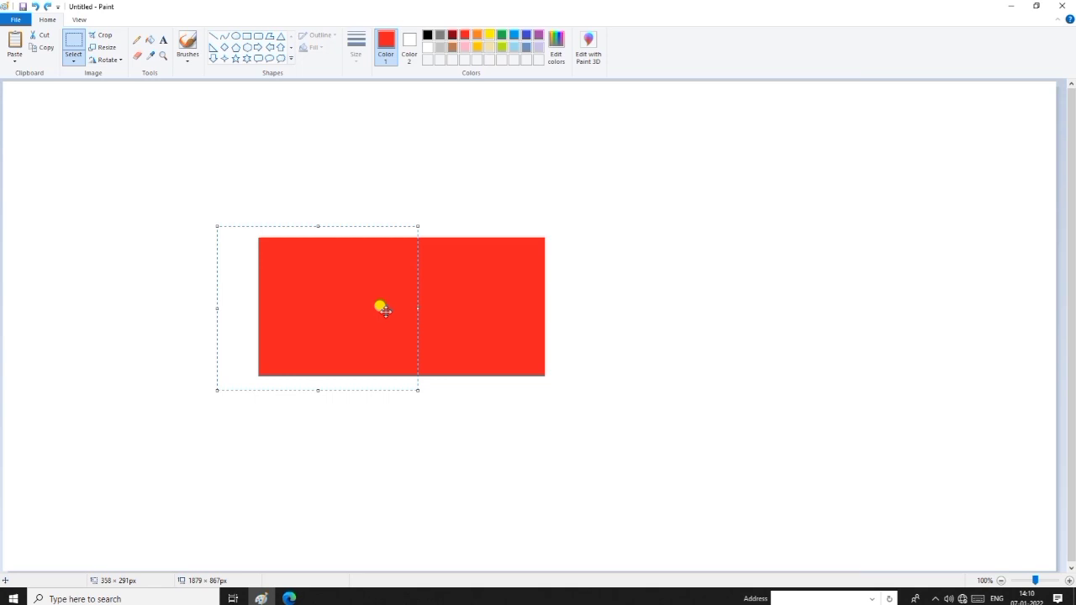
click(104, 34)
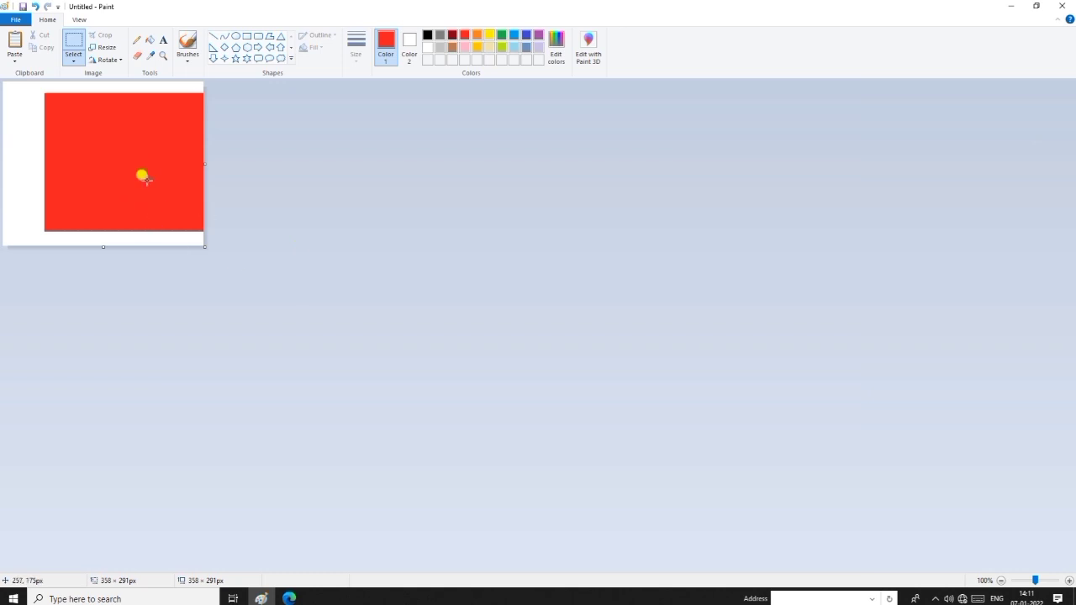
key(ctrl+z)
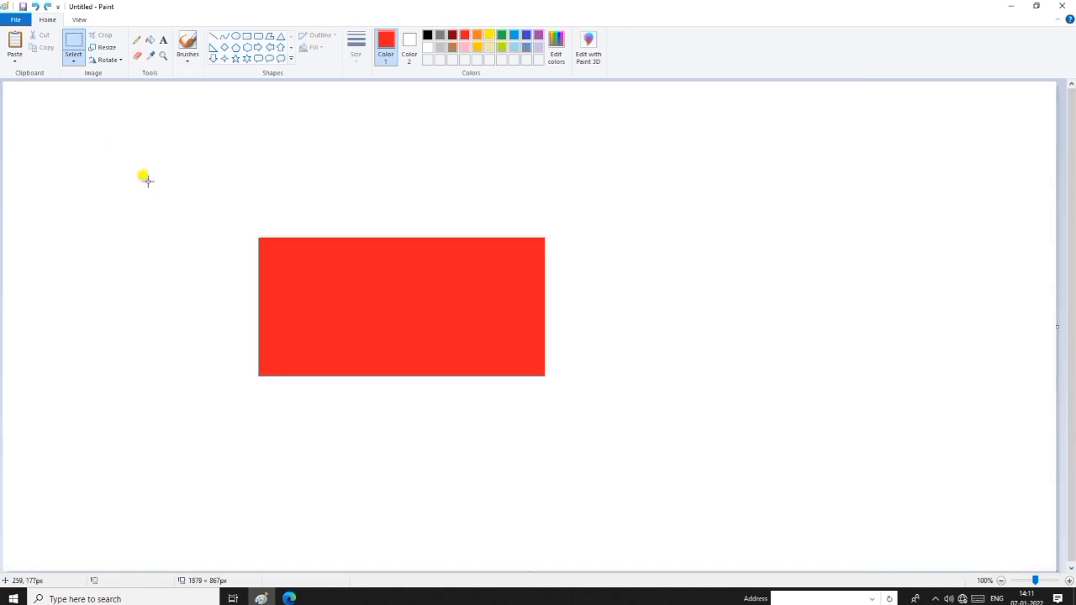
Attempt a horizontal resize, then undo the accidental huge enlargement
click(103, 54)
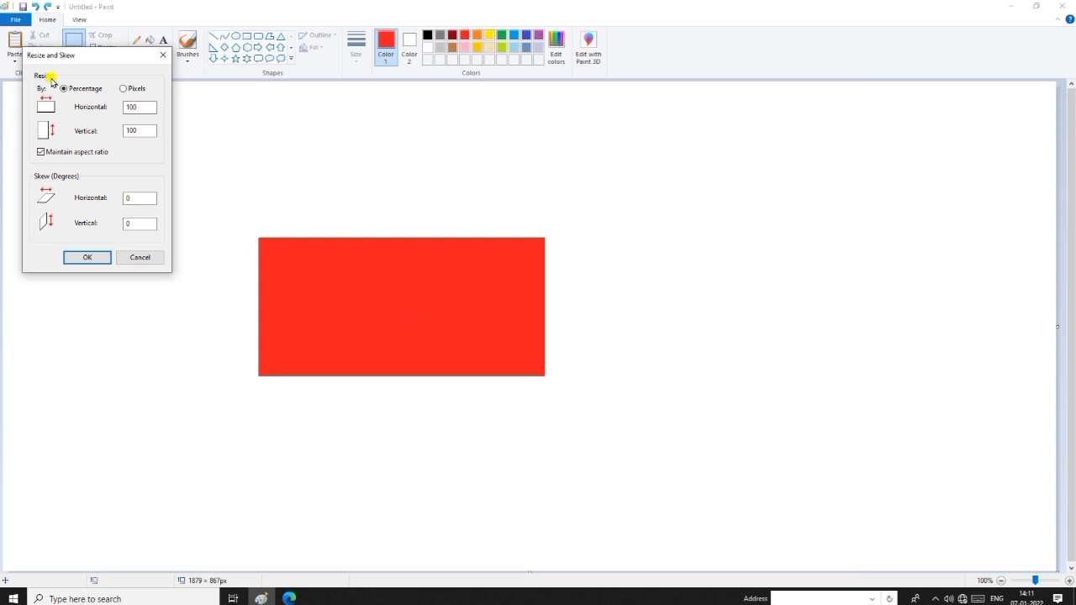
click(133, 106)
key(BackSpace)
key(BackSpace)
key(BackSpace)
click(90, 256)
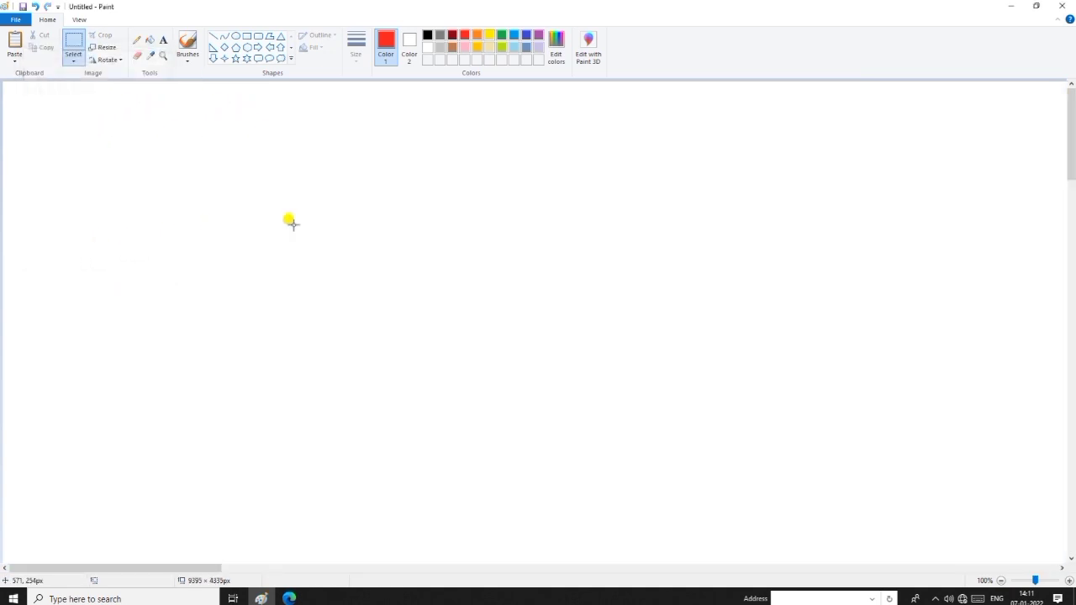
scroll(644, 298, down, 15)
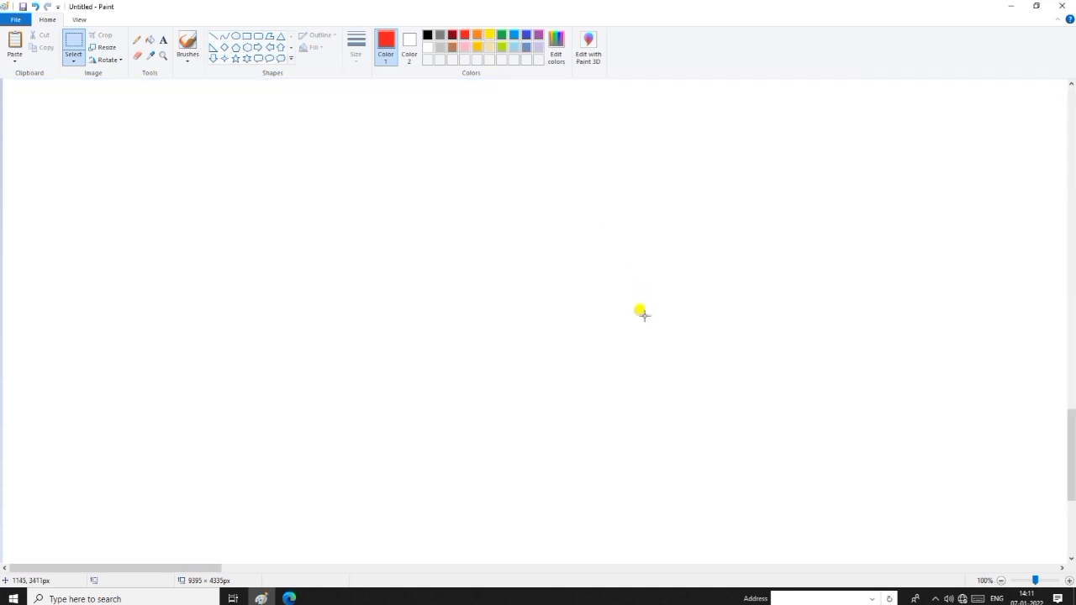
scroll(639, 312, up, 12)
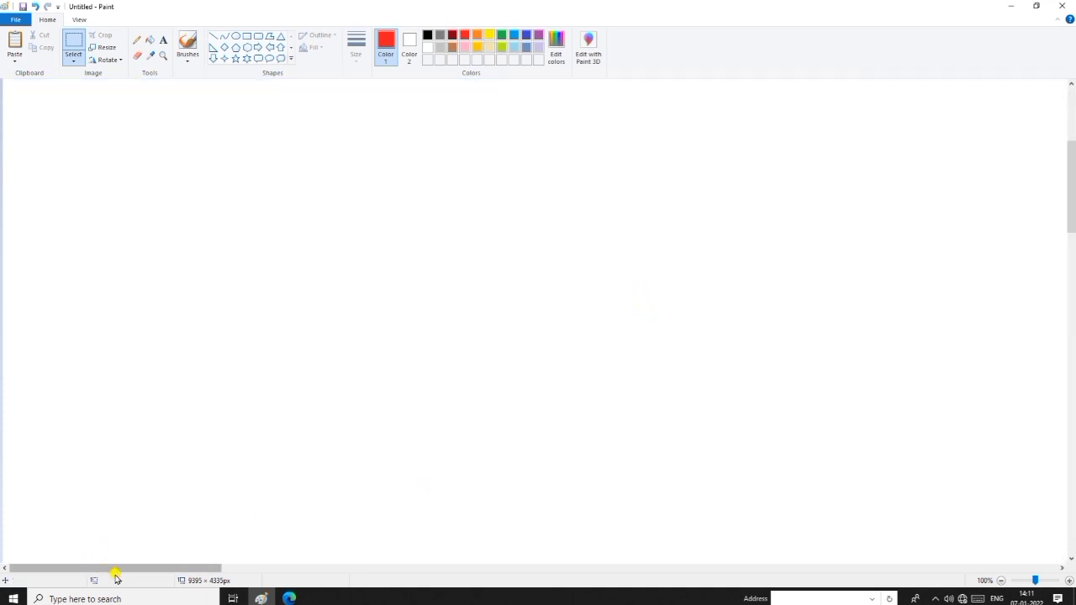
drag(159, 568, 67, 495)
scroll(173, 272, up, 4)
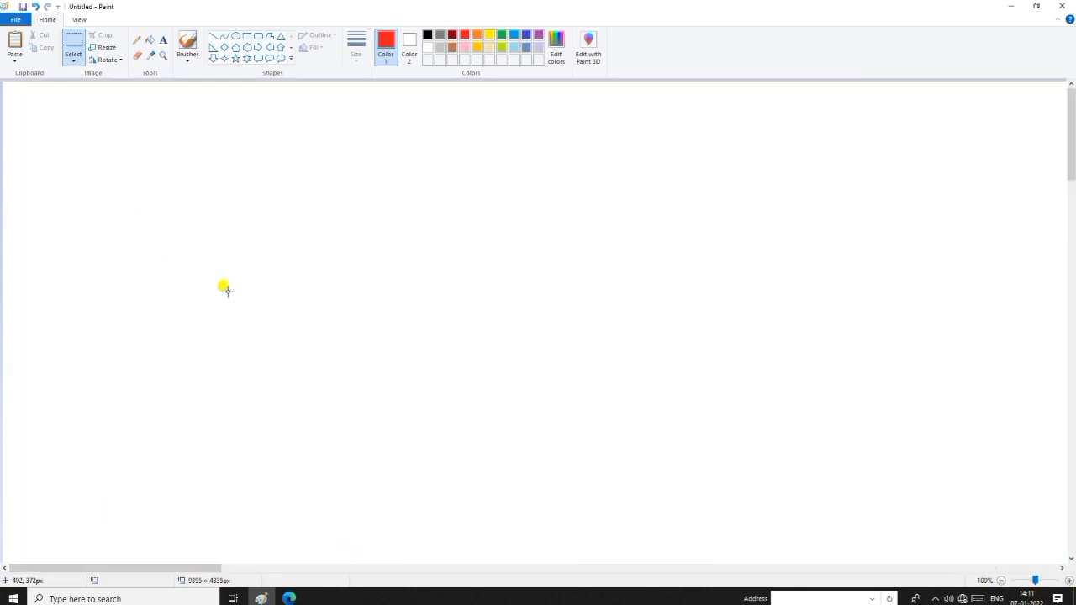
key(ctrl+z)
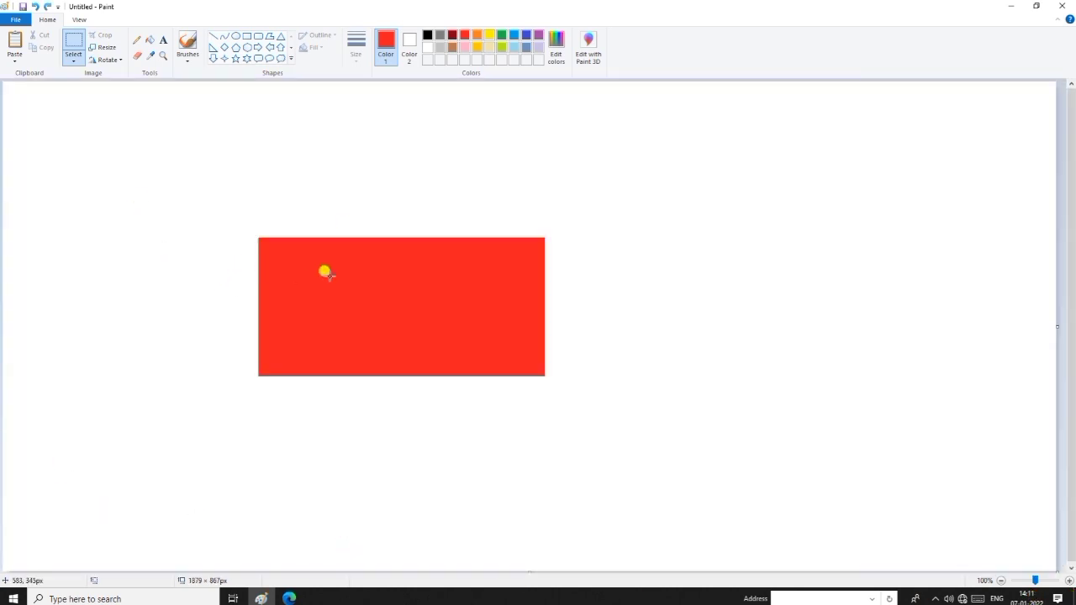
Resize the picture to 50% horizontally, giving 940 × 434 px
click(102, 47)
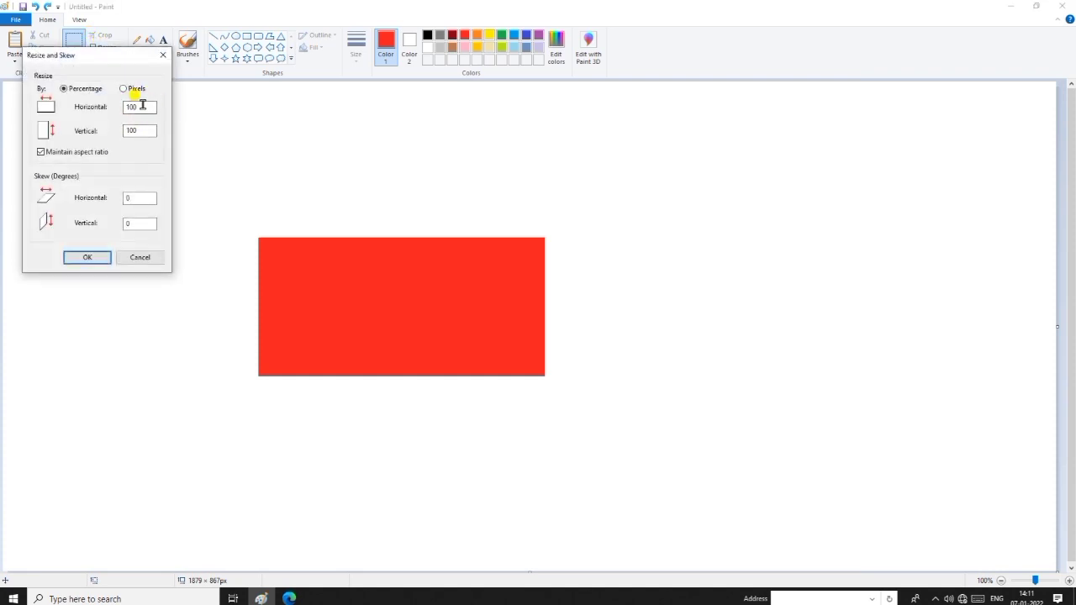
click(144, 107)
text(50)
click(86, 257)
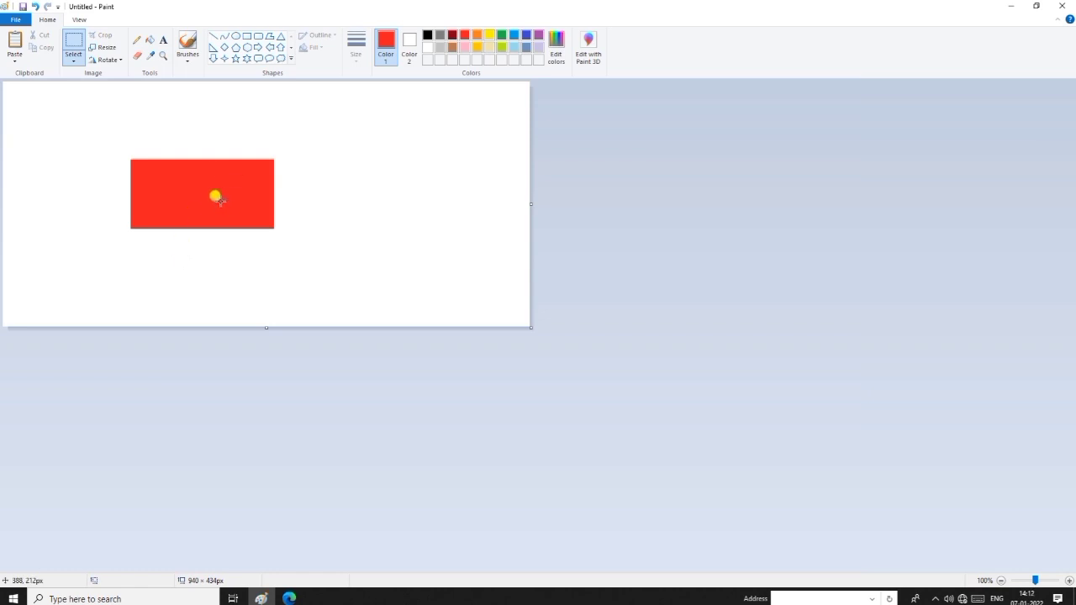
Resize the picture by 200% back to 1880 × 868 px
click(103, 47)
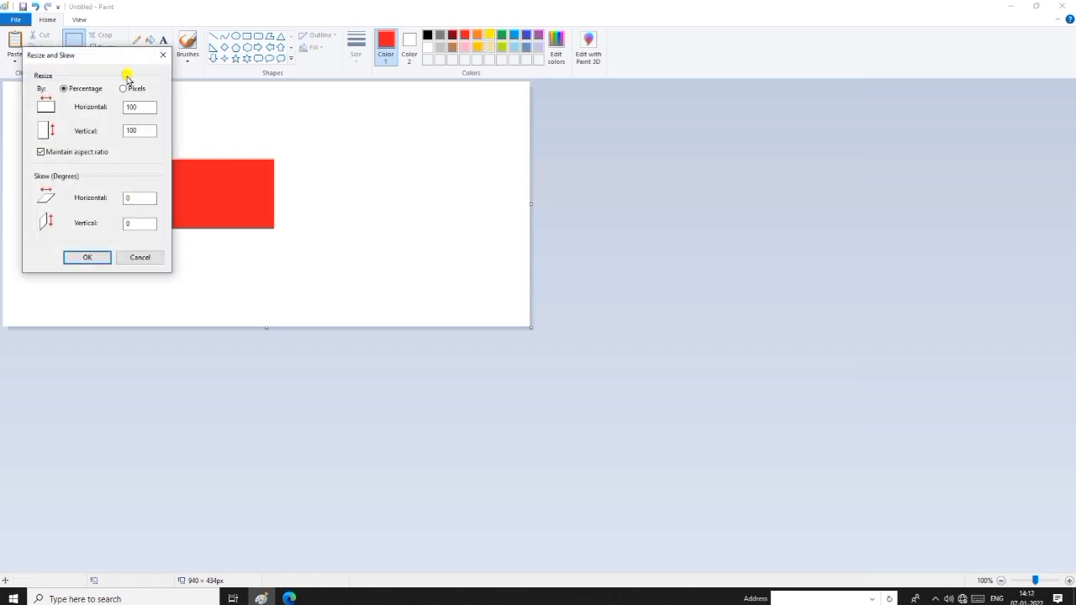
click(143, 108)
key(BackSpace)
key(BackSpace)
key(BackSpace)
text(200)
click(104, 256)
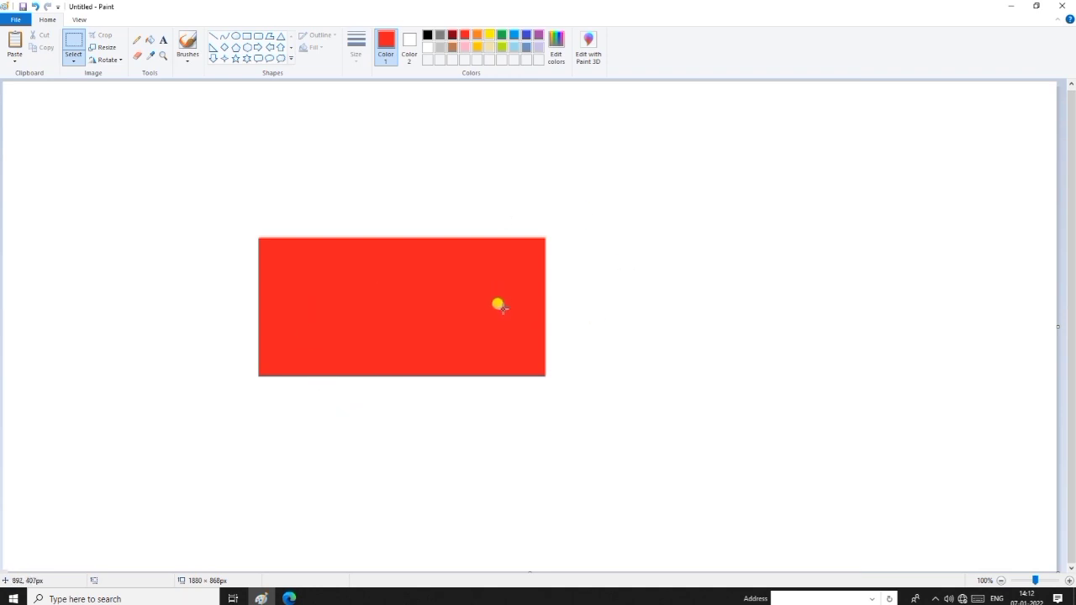
Rotate the picture 90°, then 180°, then 90° again, leaving a landscape 1880 × 868 canvas
click(119, 64)
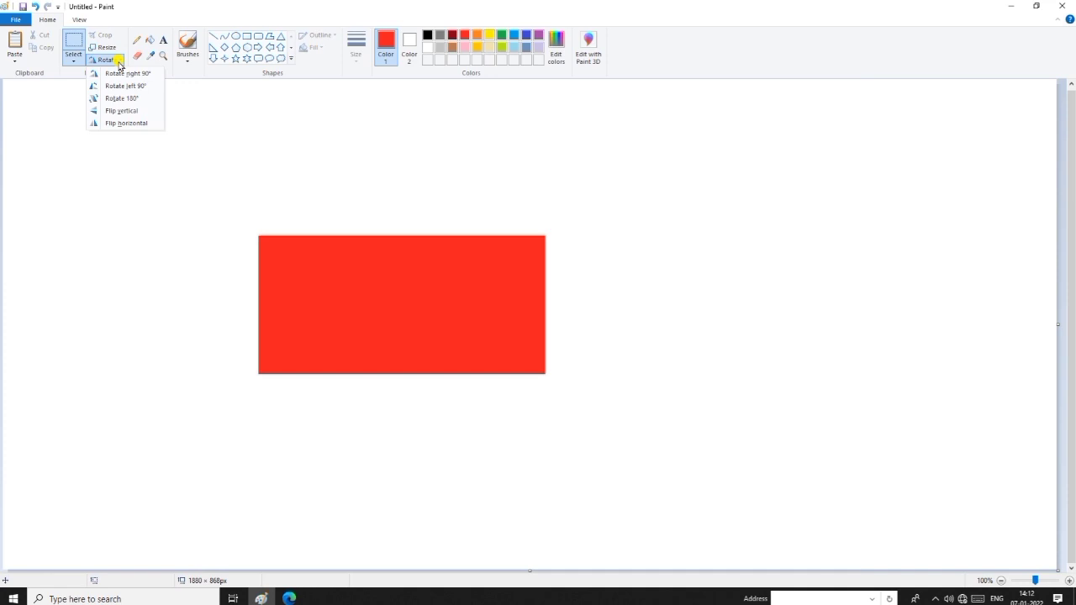
click(138, 72)
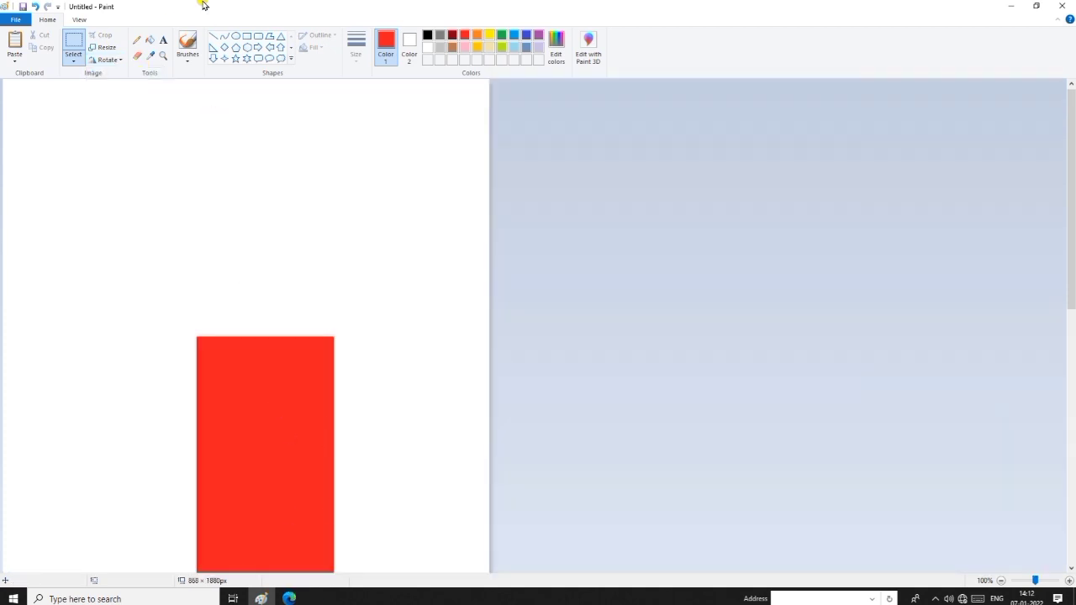
click(111, 60)
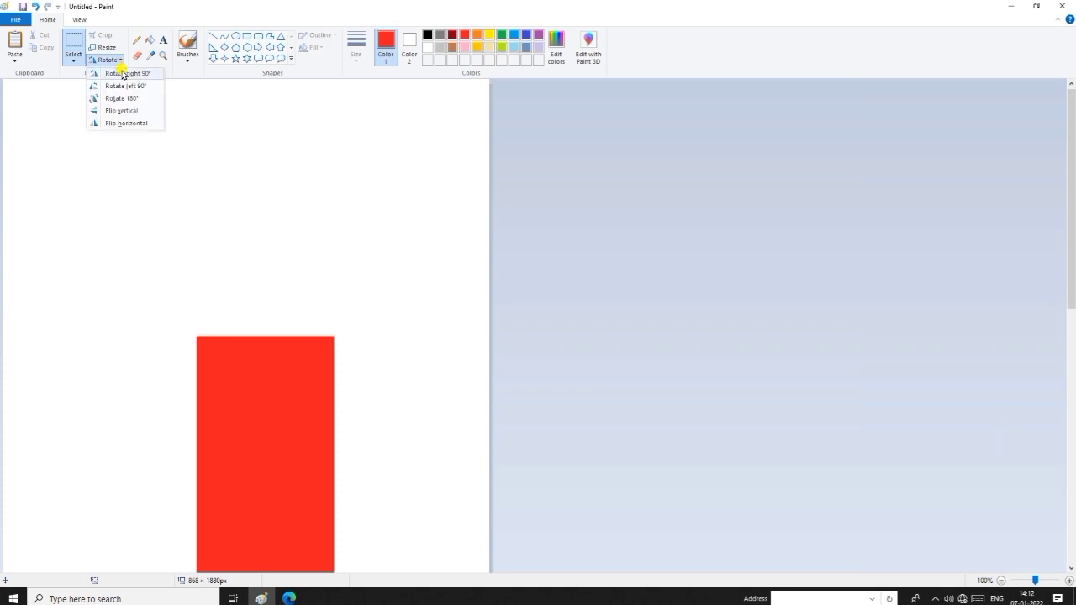
click(132, 98)
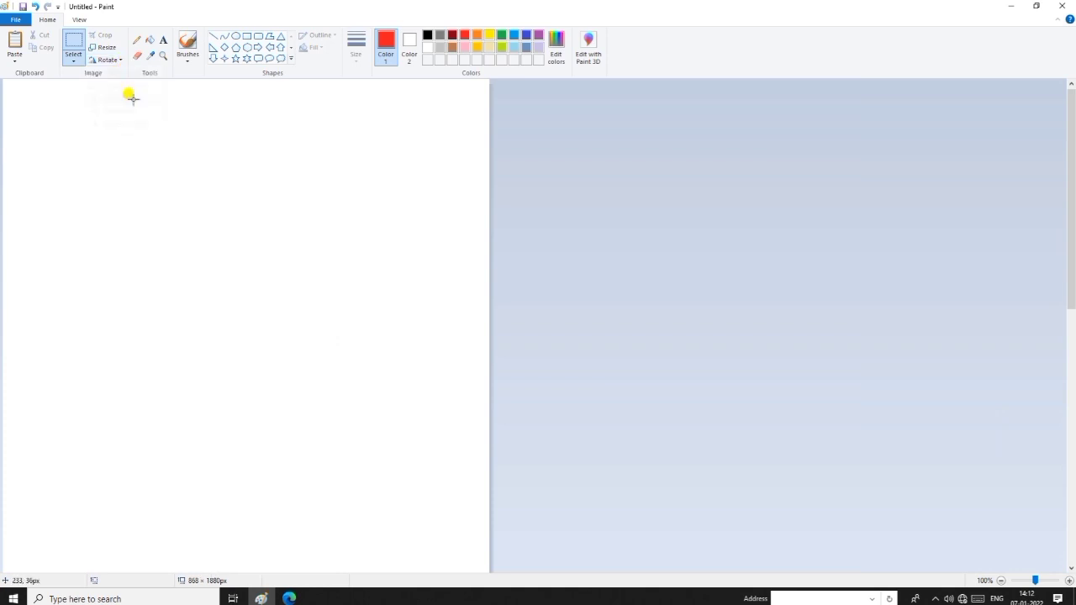
click(106, 61)
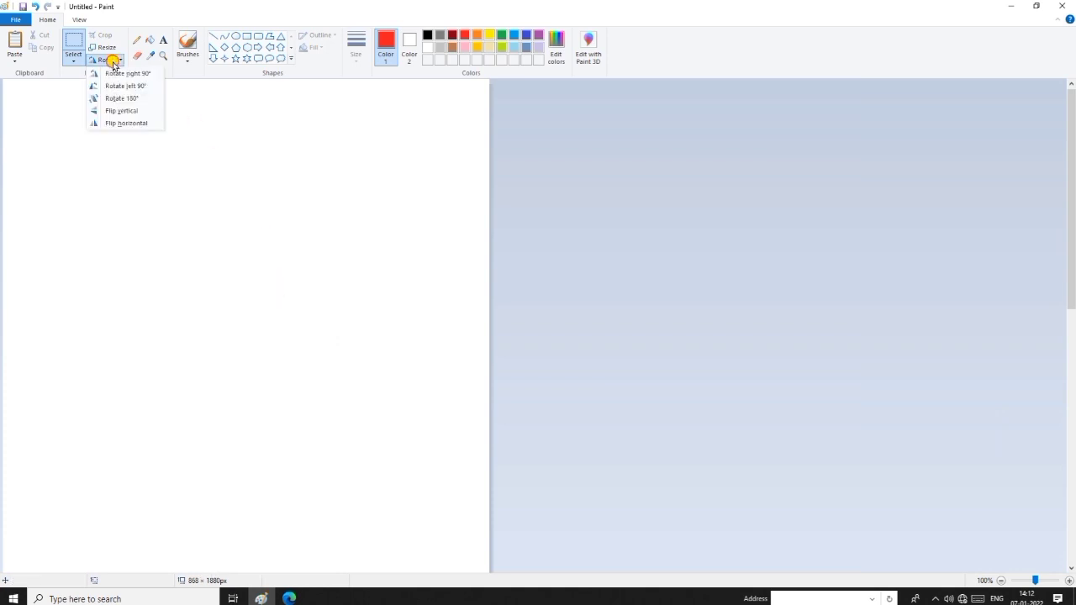
click(134, 74)
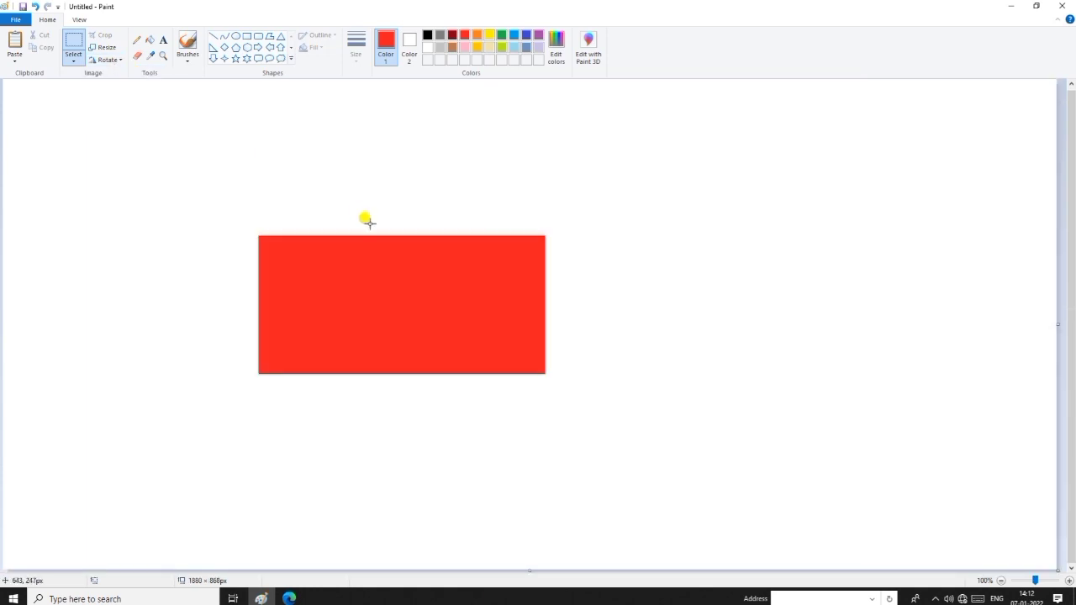
click(117, 59)
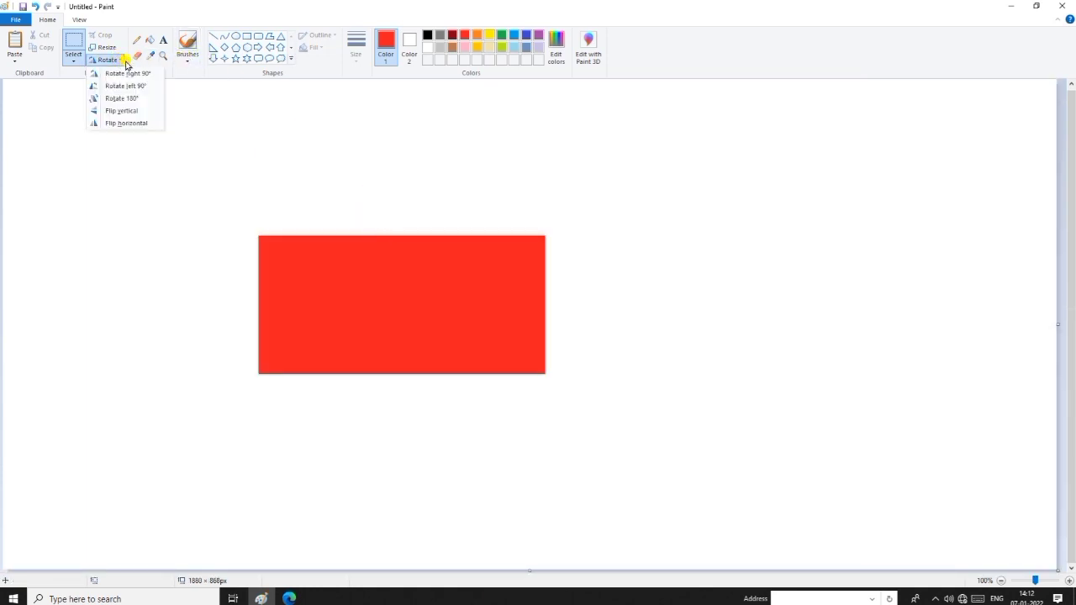
click(248, 112)
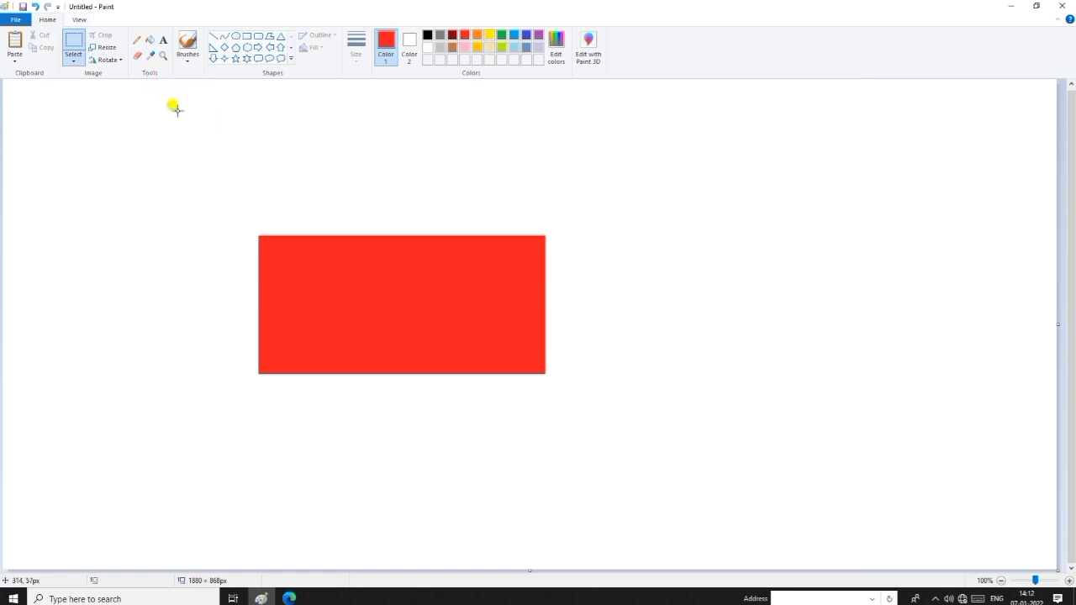
Draw three thin red pencil strokes above the red rectangle
click(138, 39)
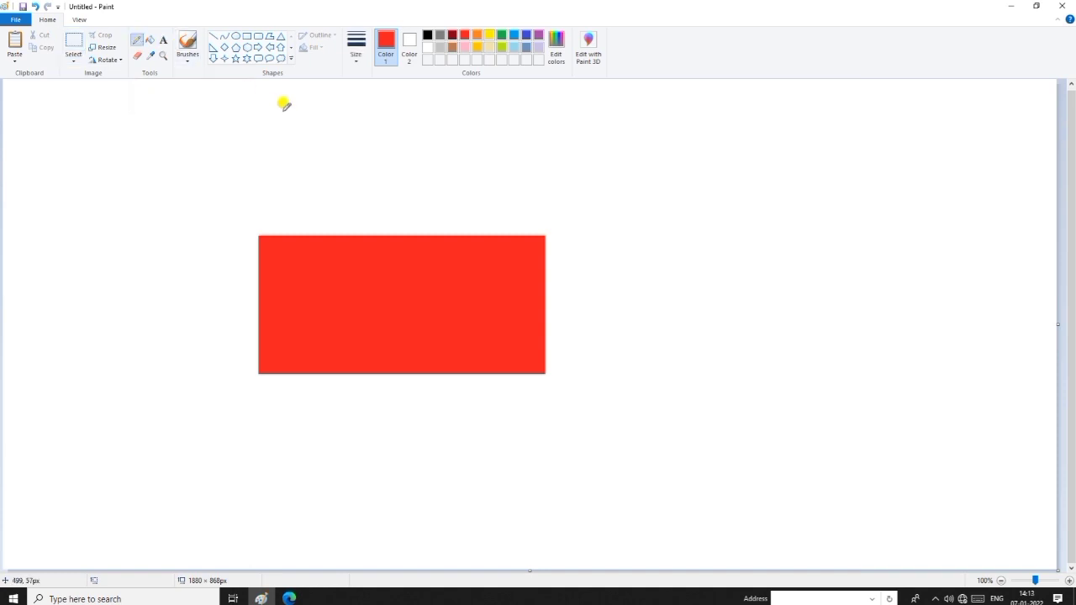
mouse_move(274, 130)
mouse_down()
mouse_move(340, 158)
mouse_move(294, 169)
mouse_move(321, 175)
mouse_move(349, 214)
mouse_up()
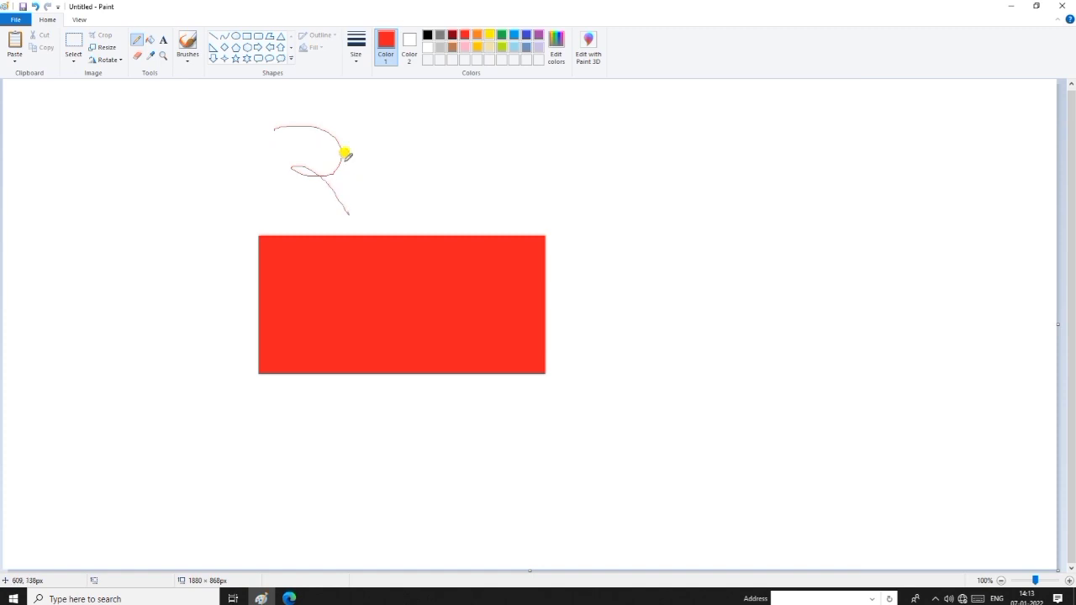
drag(363, 132, 382, 226)
mouse_move(407, 133)
mouse_down()
mouse_move(431, 174)
mouse_move(453, 176)
mouse_move(422, 202)
mouse_move(451, 213)
mouse_move(453, 232)
mouse_move(448, 212)
mouse_move(346, 203)
mouse_move(444, 105)
mouse_move(552, 174)
mouse_move(526, 160)
mouse_move(454, 160)
mouse_move(487, 208)
mouse_up()
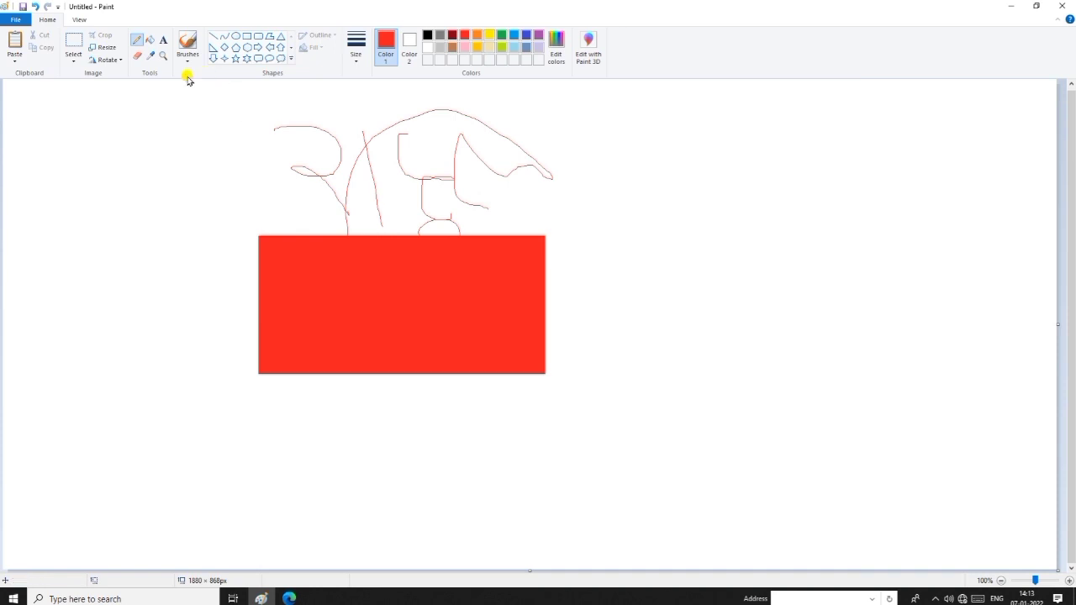
Switch the pencil to the thickest width and scribble thick red strokes at the right
click(354, 63)
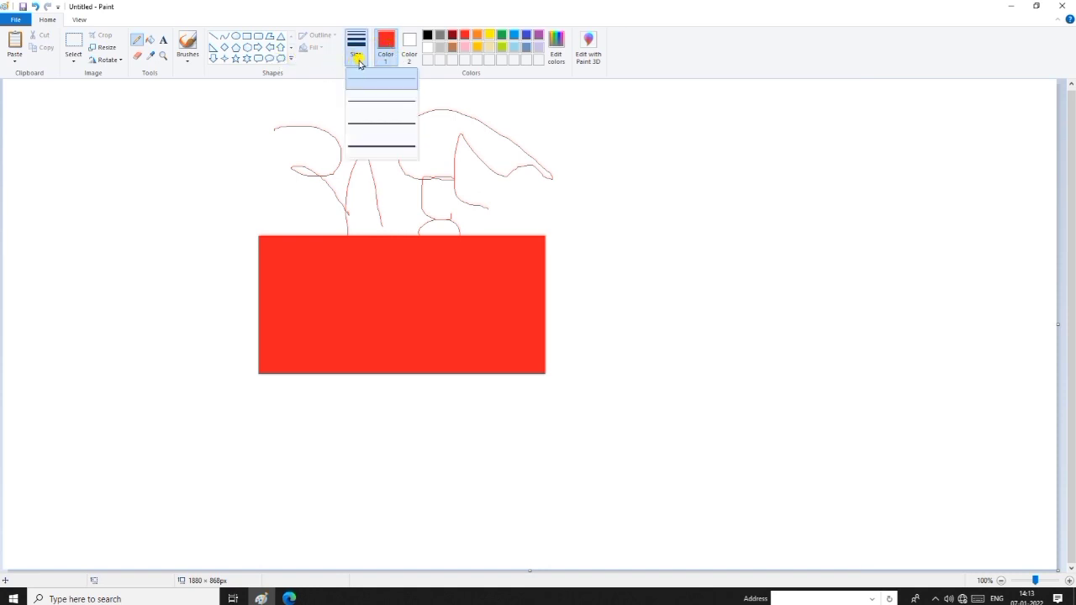
click(386, 143)
mouse_move(631, 141)
mouse_down()
mouse_move(675, 155)
mouse_move(662, 208)
mouse_move(652, 203)
mouse_move(675, 254)
mouse_up()
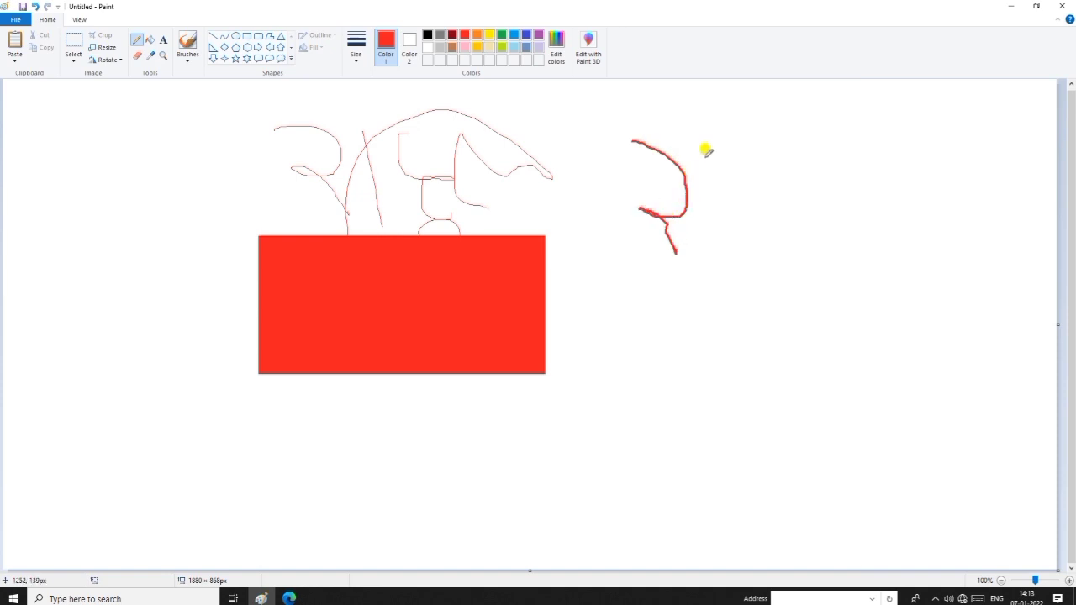
drag(706, 159, 734, 274)
drag(747, 170, 738, 193)
drag(761, 238, 780, 247)
mouse_move(812, 278)
mouse_down()
mouse_move(727, 315)
mouse_move(861, 159)
mouse_move(895, 223)
mouse_move(816, 193)
mouse_move(824, 296)
mouse_up()
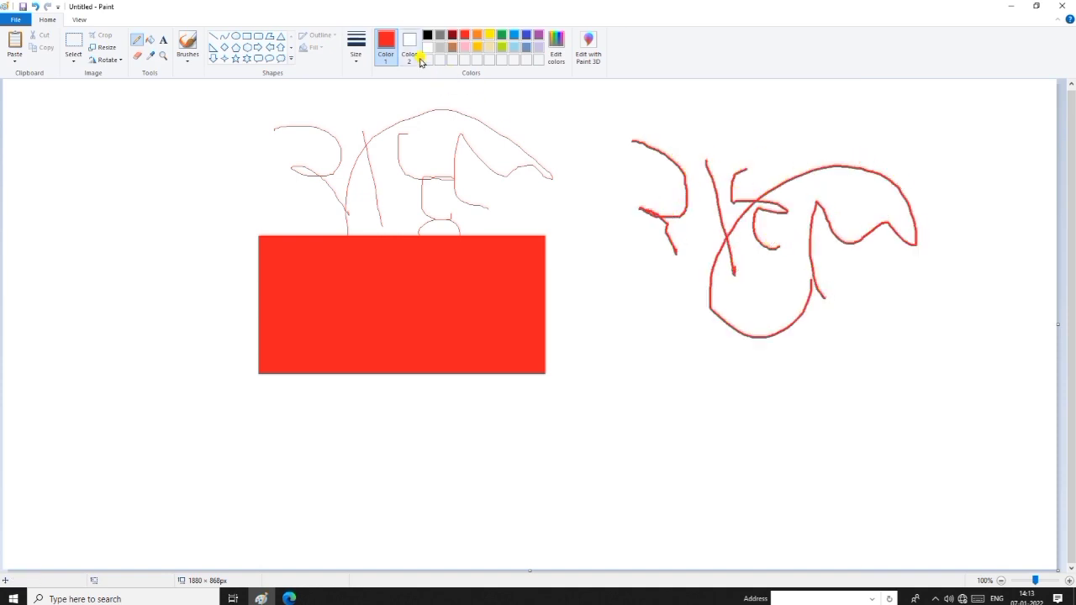
Return to the thinnest width and add a V-shaped stroke above and a curve at lower left
click(356, 64)
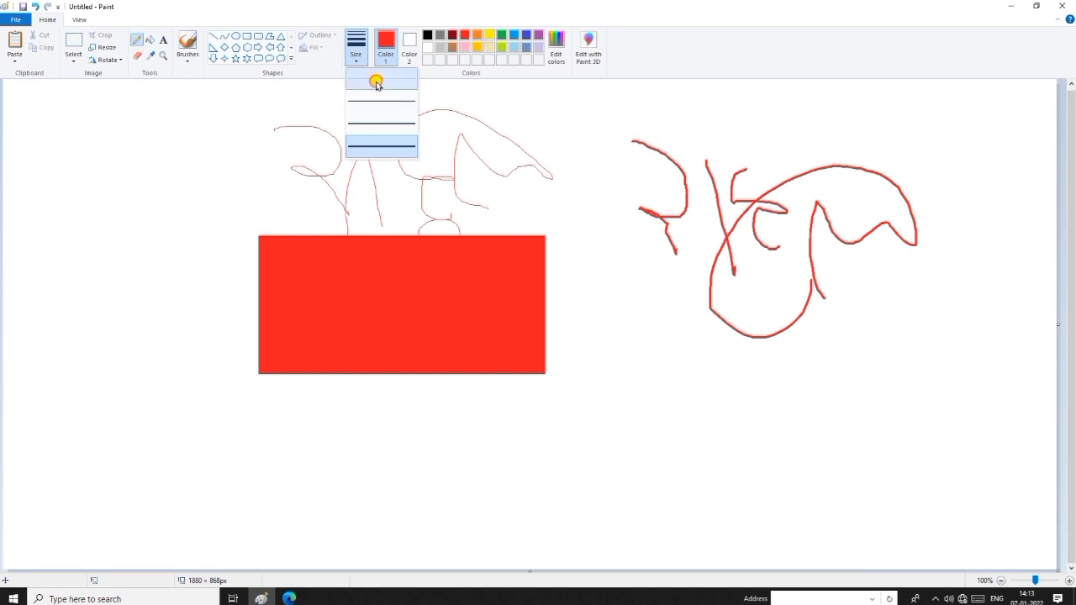
click(380, 78)
mouse_move(232, 118)
mouse_down()
mouse_move(265, 194)
mouse_move(327, 168)
mouse_up()
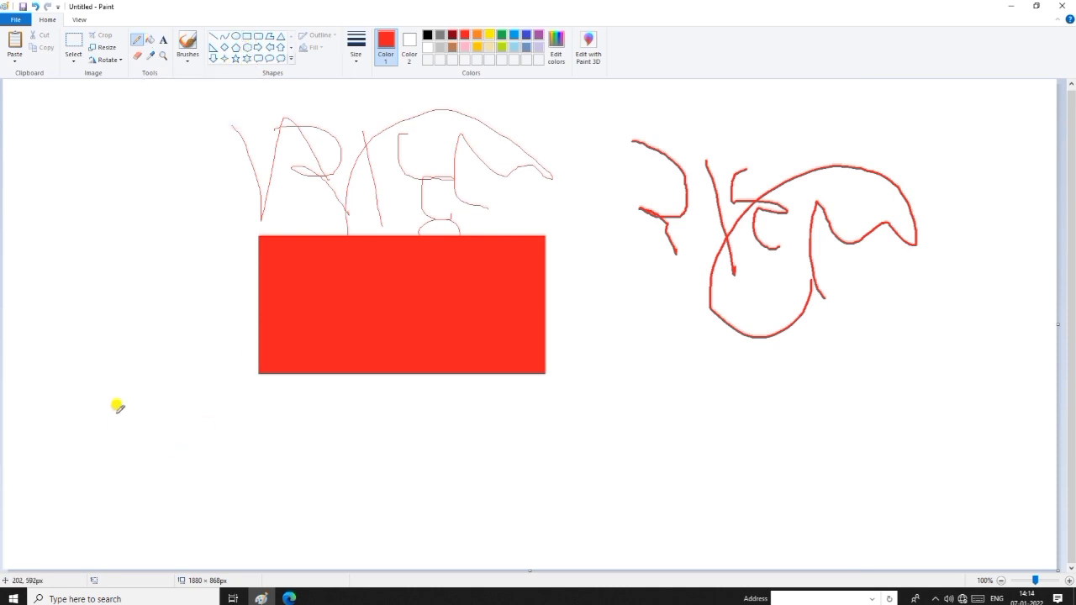
mouse_move(118, 410)
mouse_down()
mouse_move(214, 483)
mouse_move(230, 401)
mouse_up()
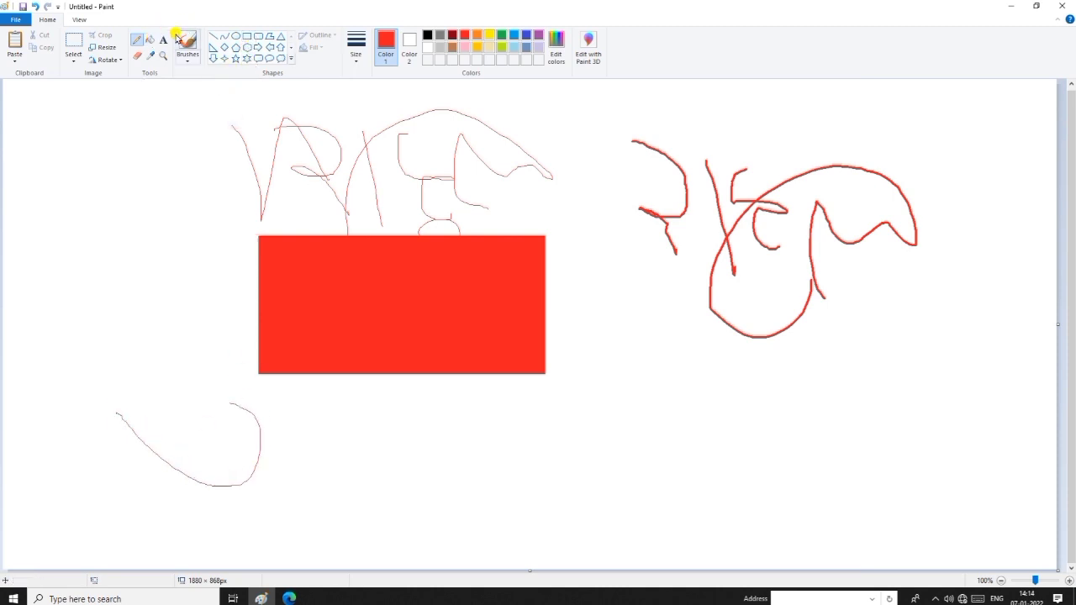
Draw a diagonal straight line at left and an outlined rectangle near the bottom centre
click(224, 36)
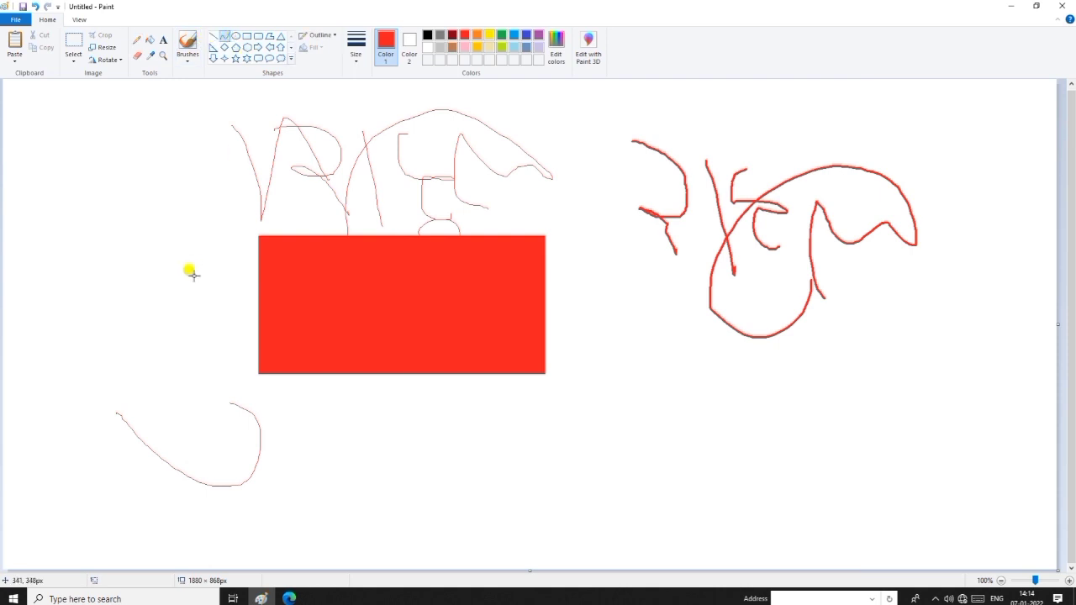
drag(94, 222, 187, 340)
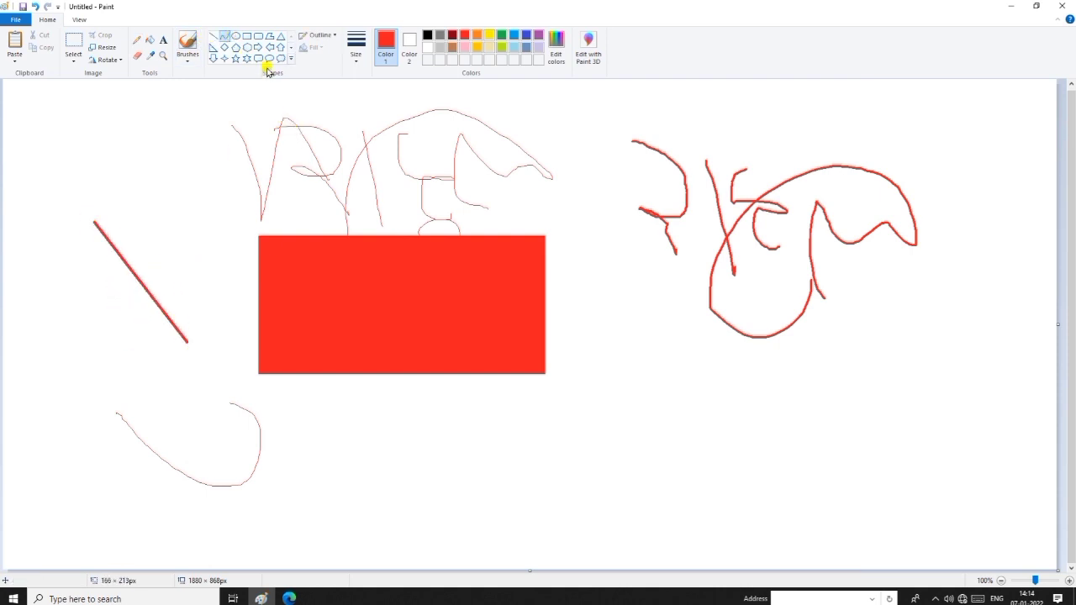
click(247, 37)
drag(422, 433, 700, 534)
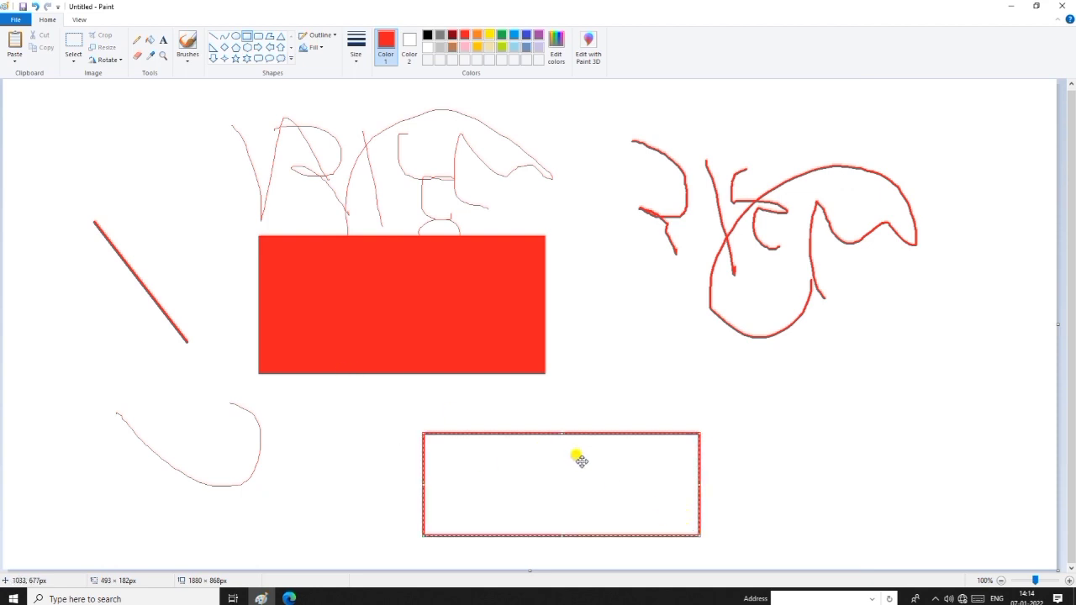
Fill the bottom rectangle red then lime green, and create a text box inside the red rectangle
click(152, 42)
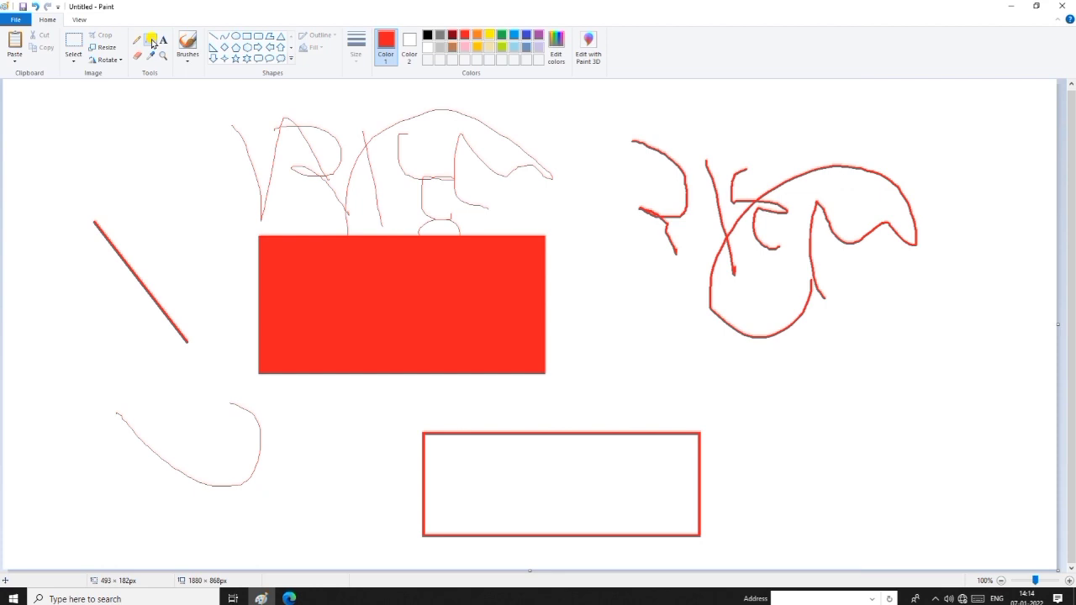
click(552, 497)
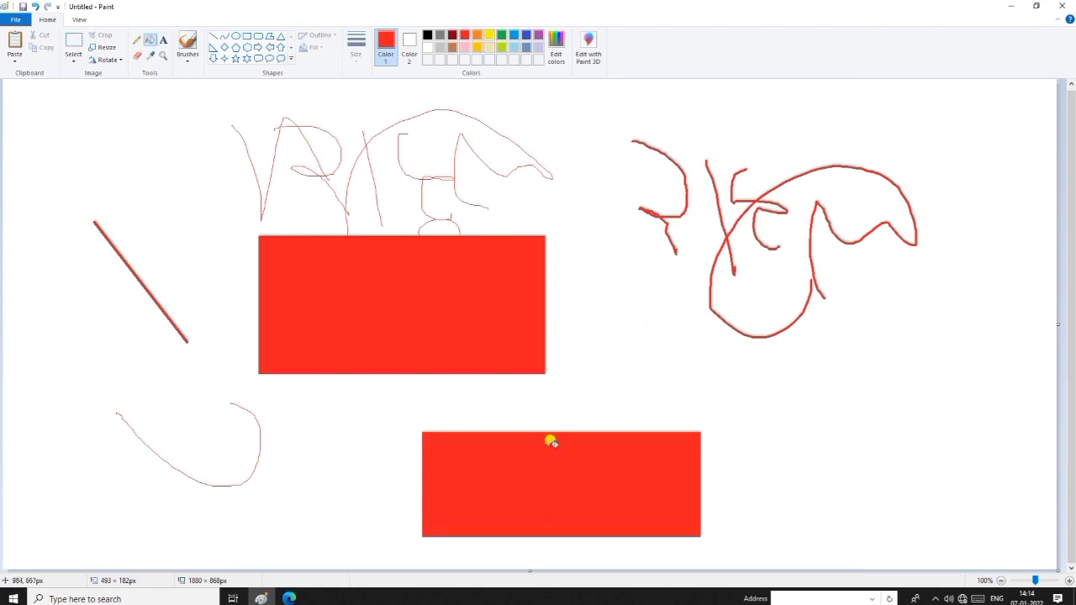
click(507, 48)
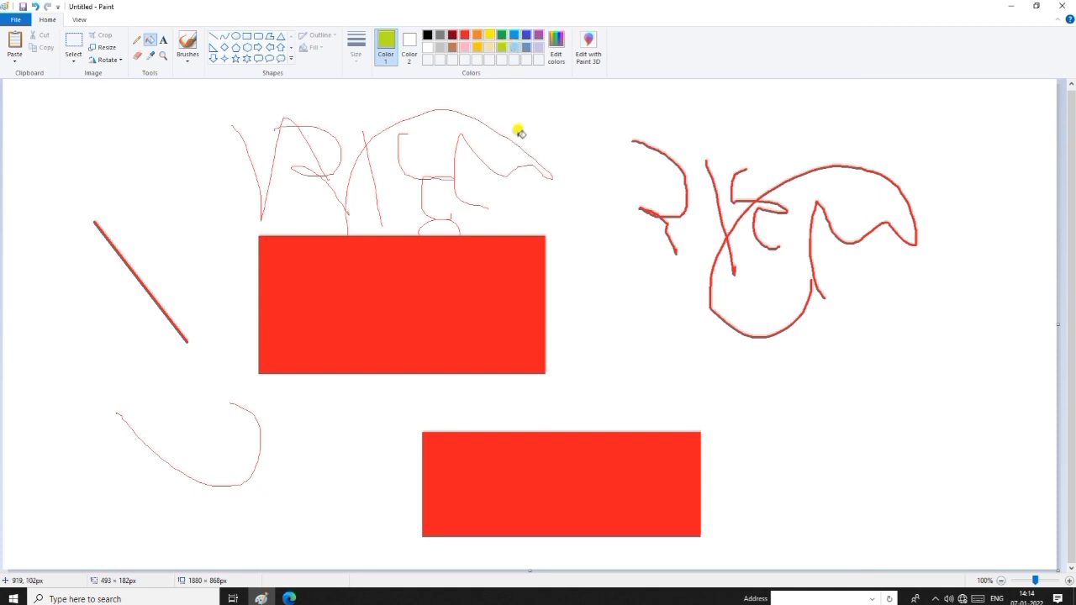
click(546, 477)
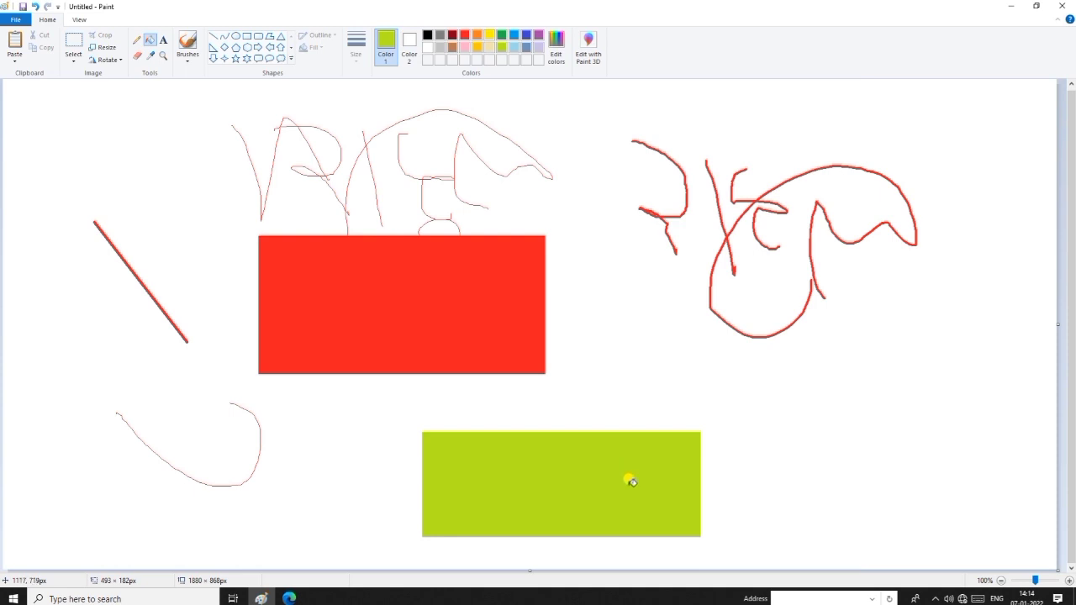
click(162, 41)
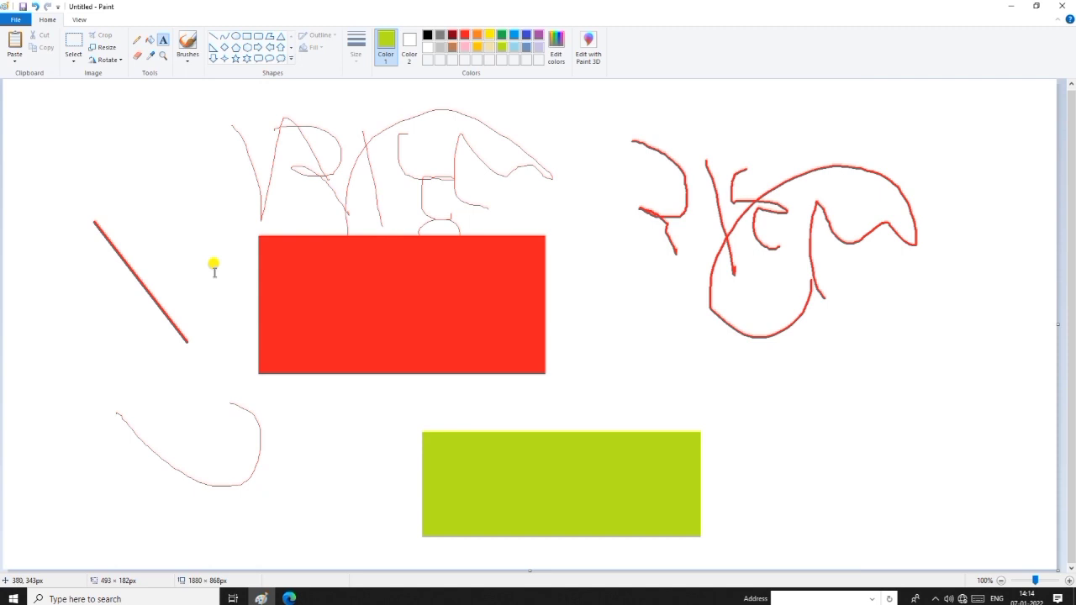
drag(349, 300, 430, 310)
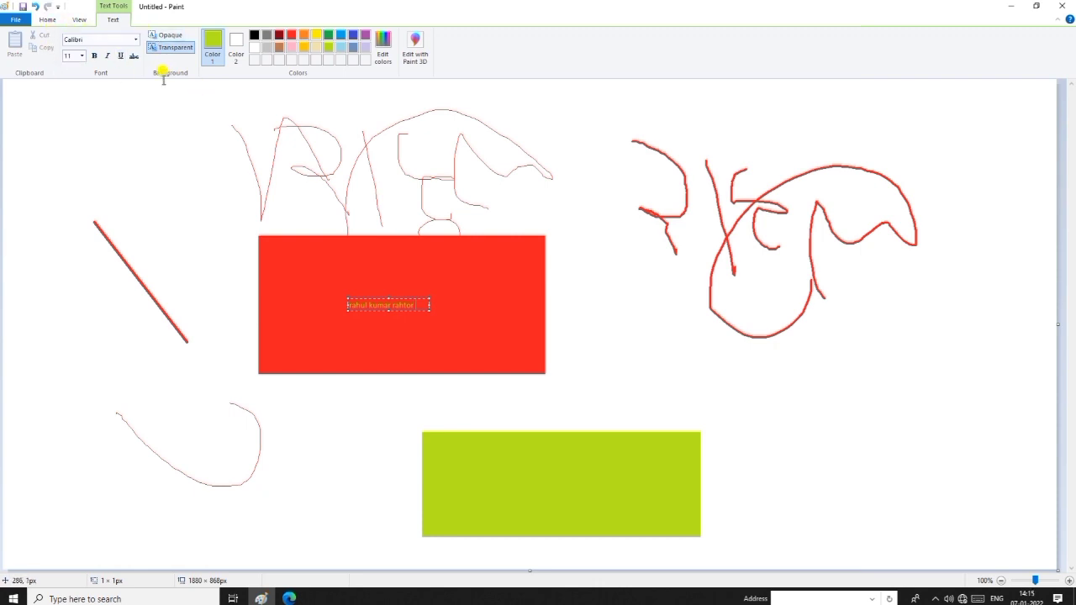
Undo the label and fills, then type a person's name below the right sketch and select it
key(ctrl+z)
key(ctrl+z)
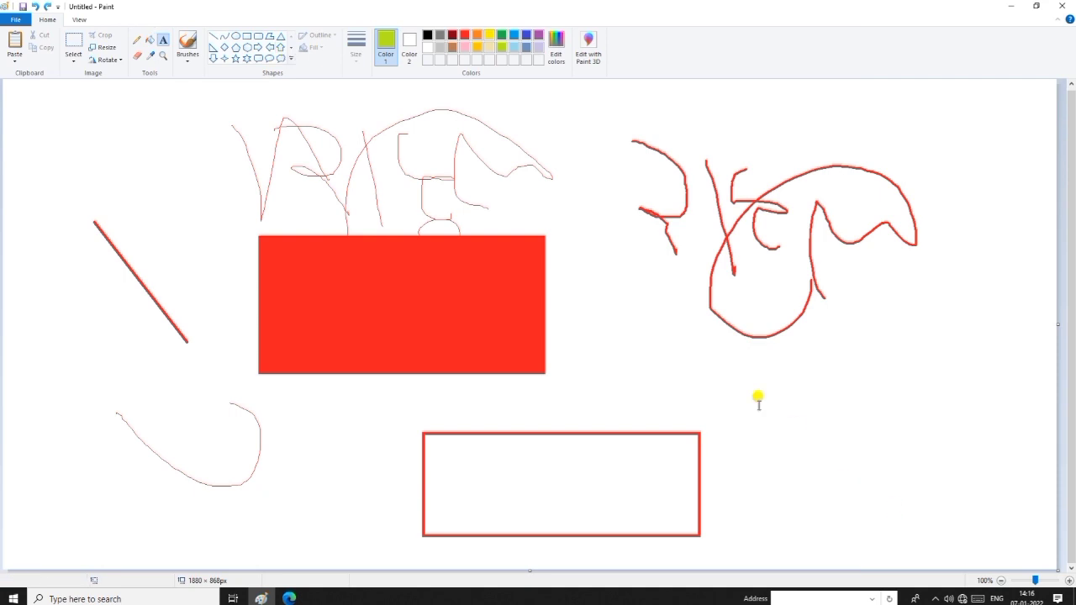
click(685, 370)
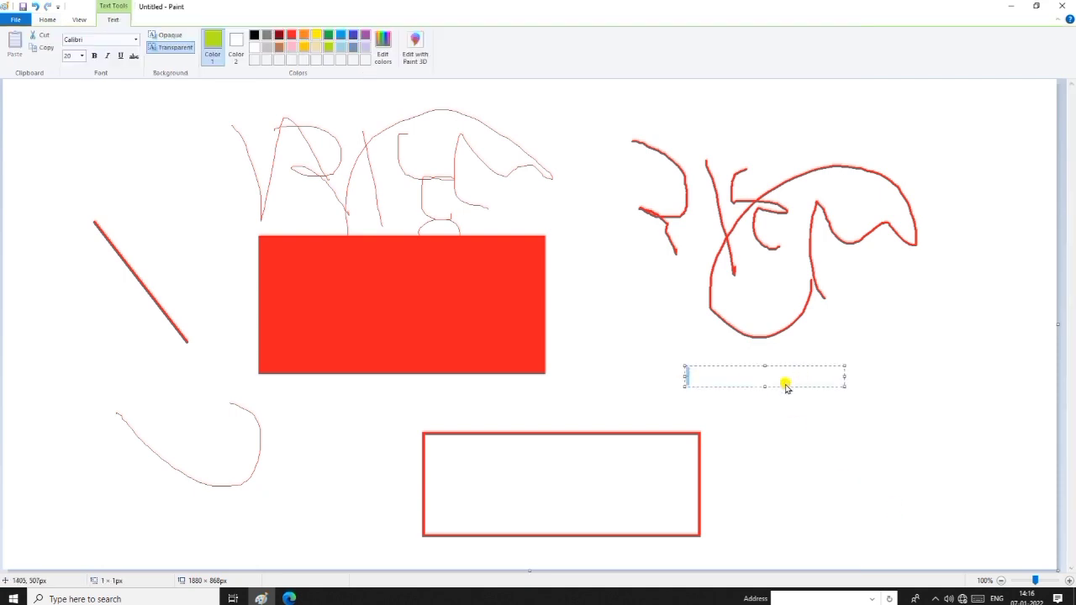
text(rahul kumar arho)
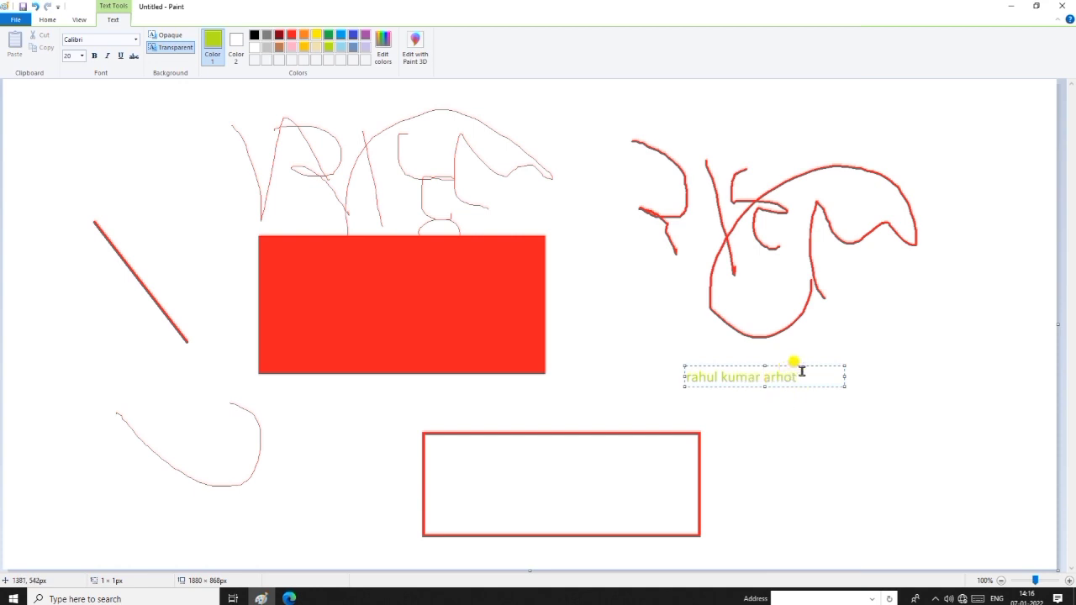
drag(800, 375, 688, 378)
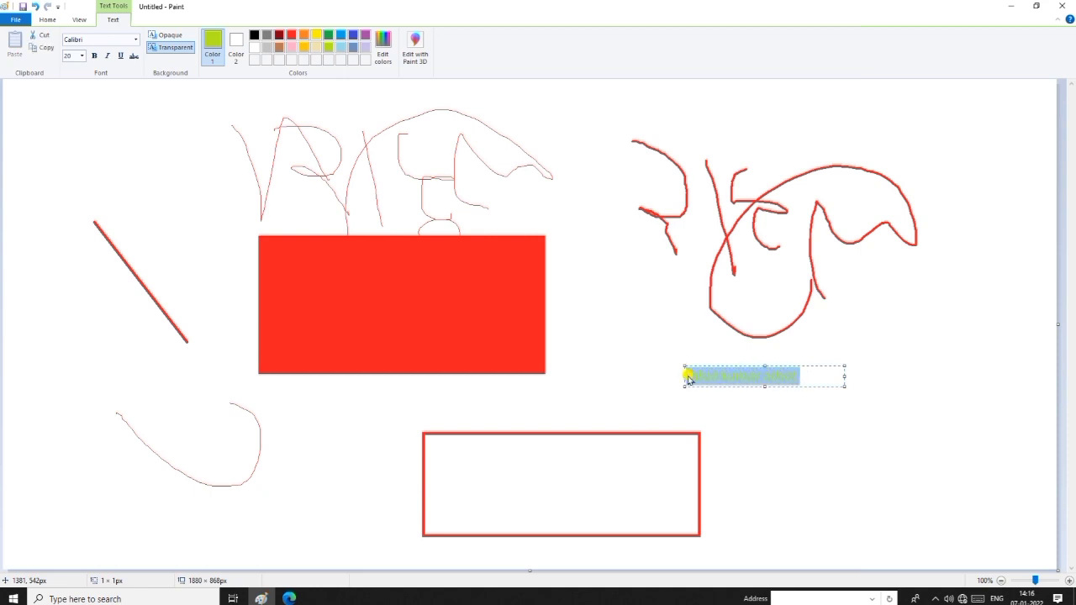
Set the name text to font size 20, bold, and black (after trying 28 and 12)
click(81, 55)
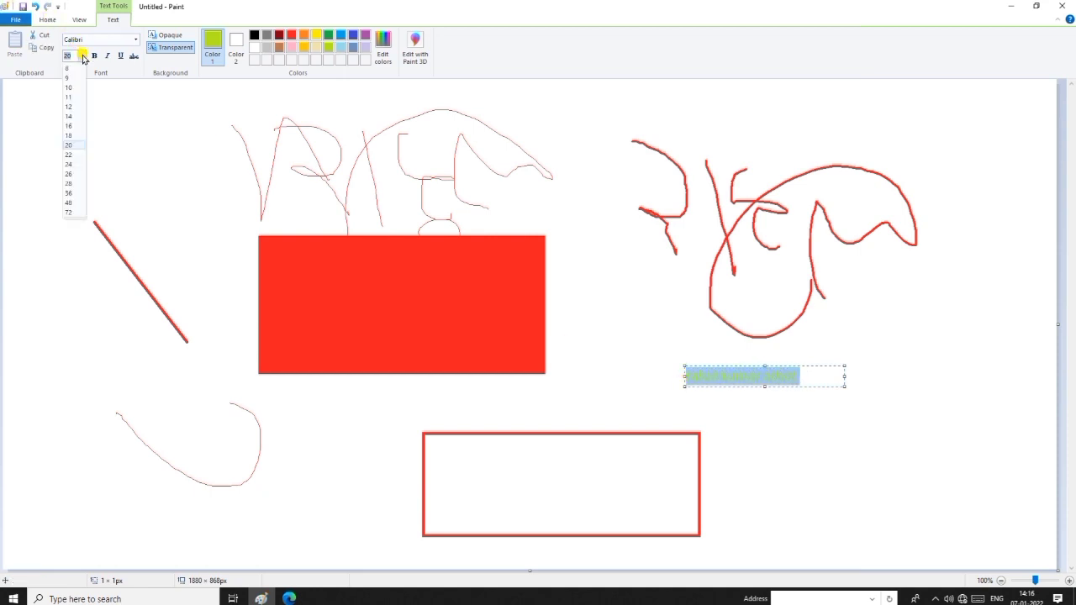
click(71, 184)
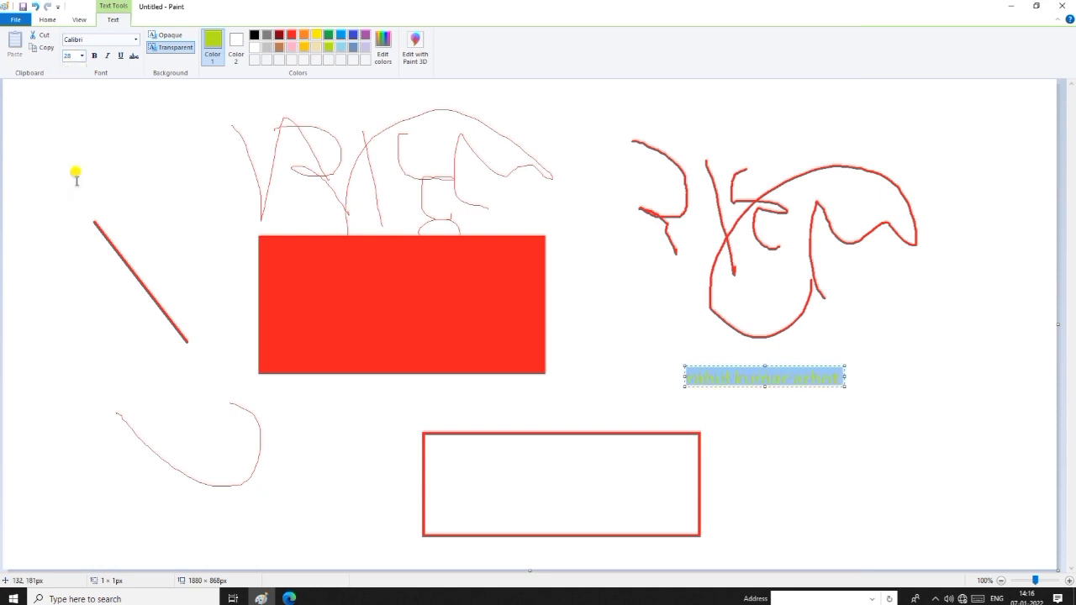
click(81, 56)
click(74, 108)
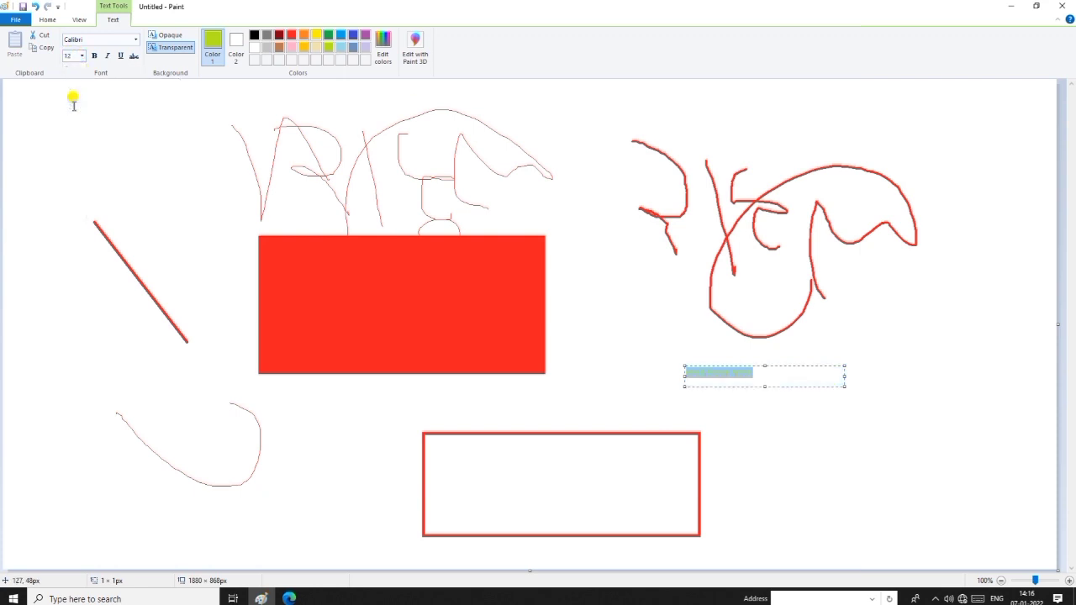
click(81, 57)
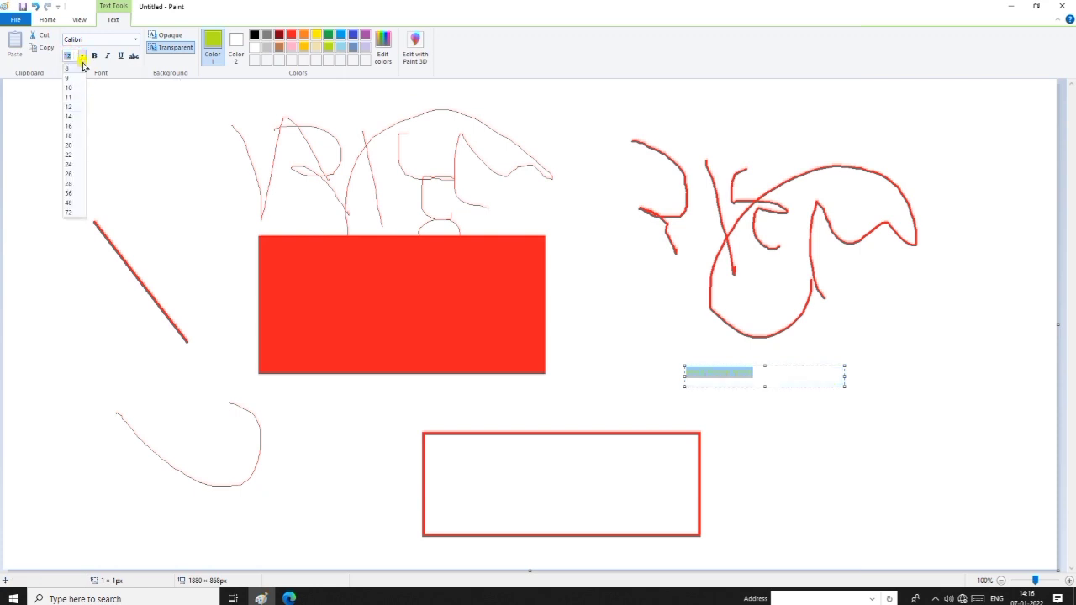
click(74, 146)
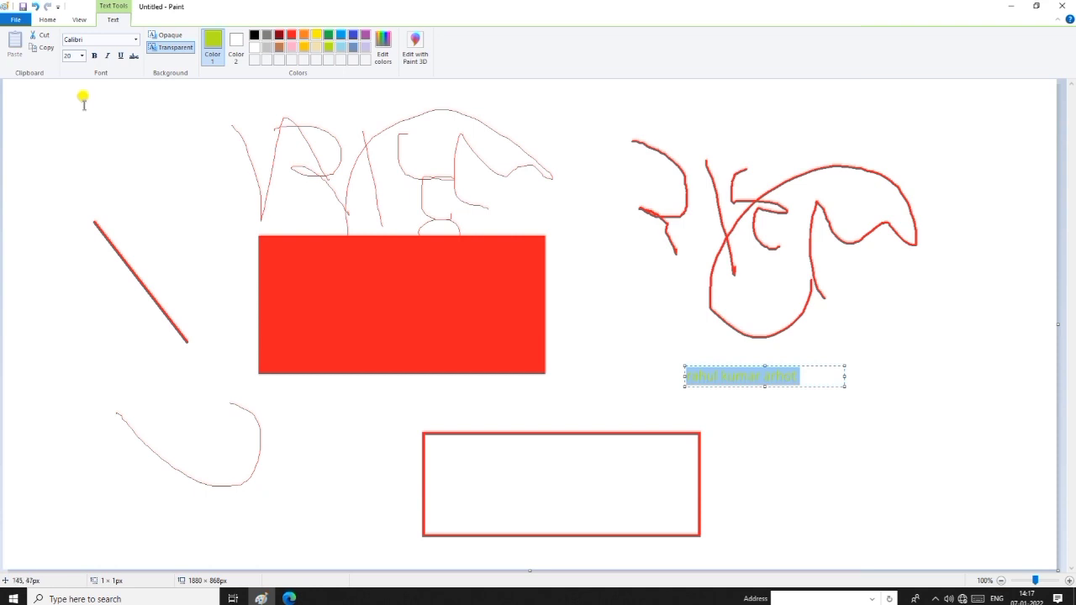
click(95, 57)
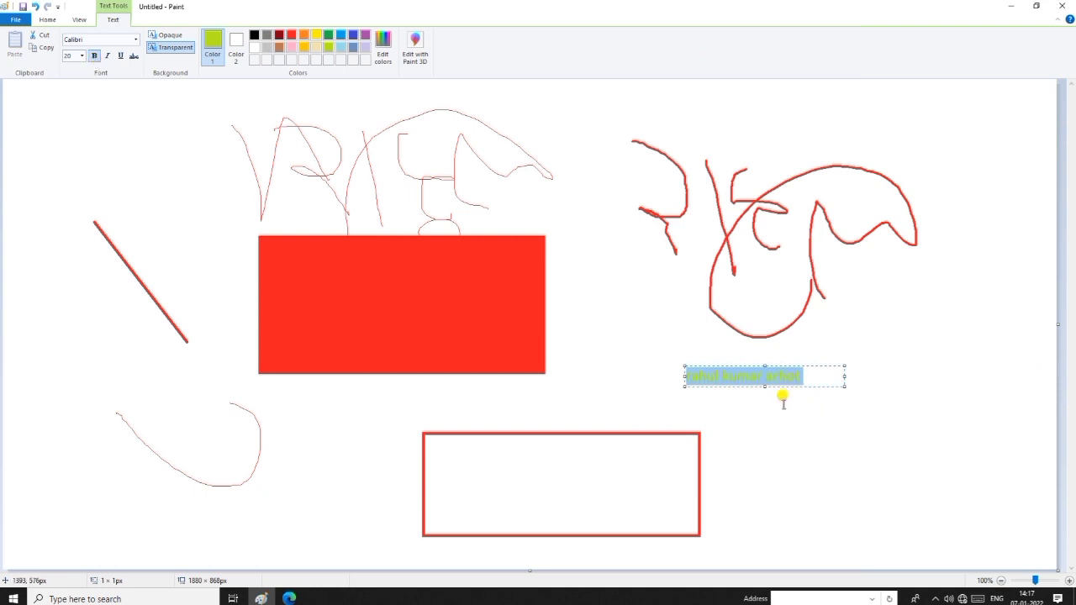
click(254, 36)
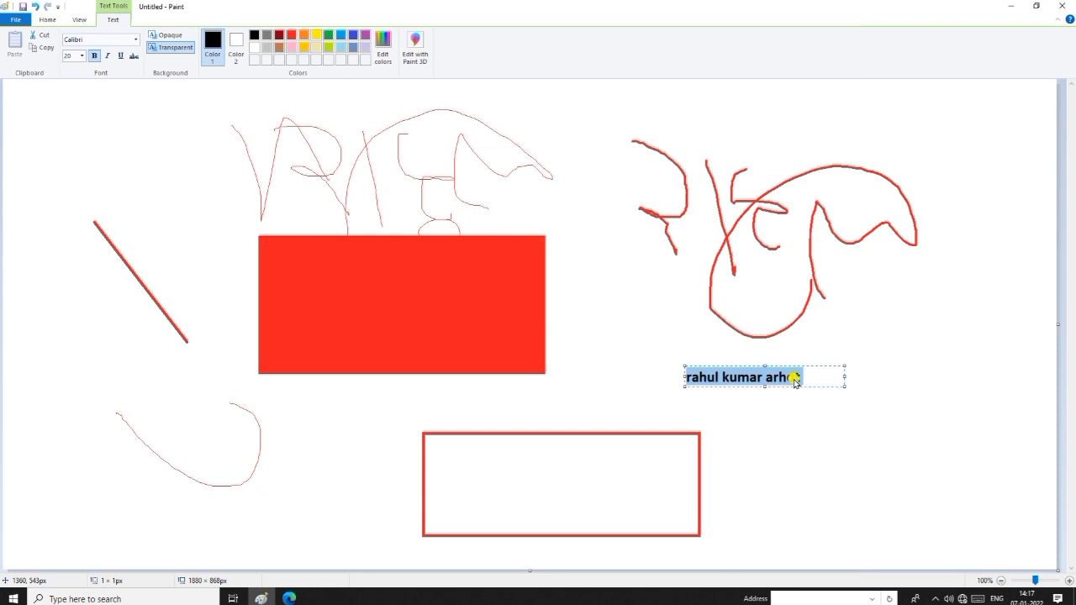
Toggle italic, underline and bold on the name text from the Text tab
click(107, 57)
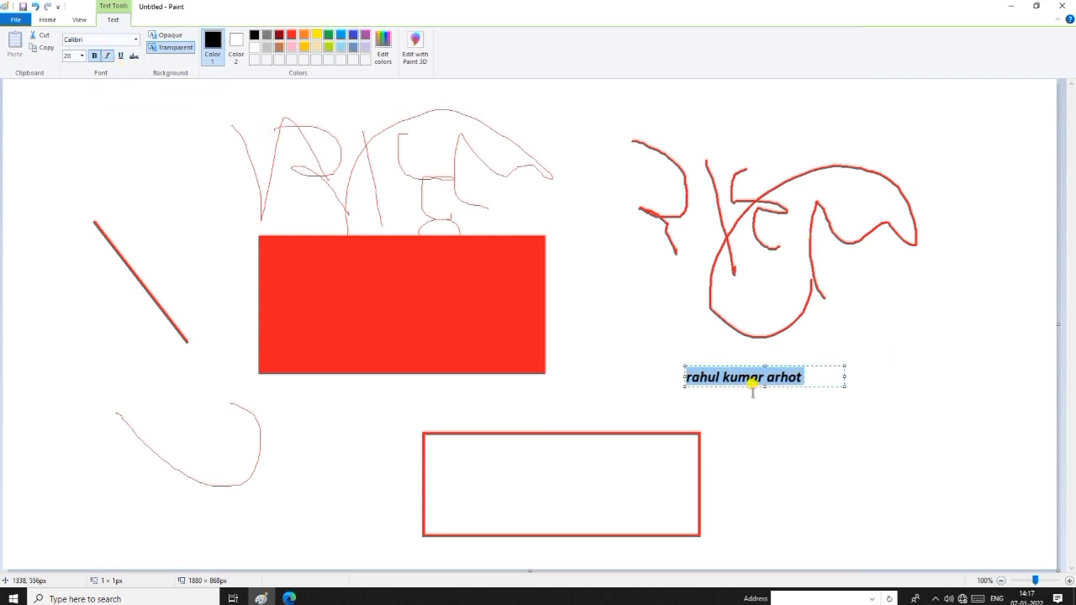
click(935, 598)
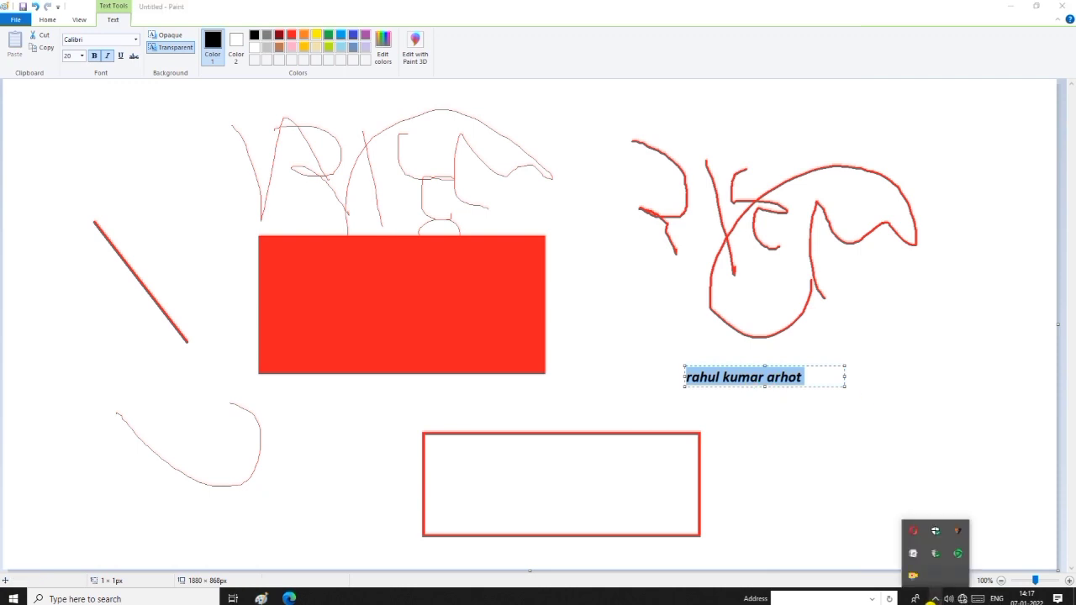
click(933, 599)
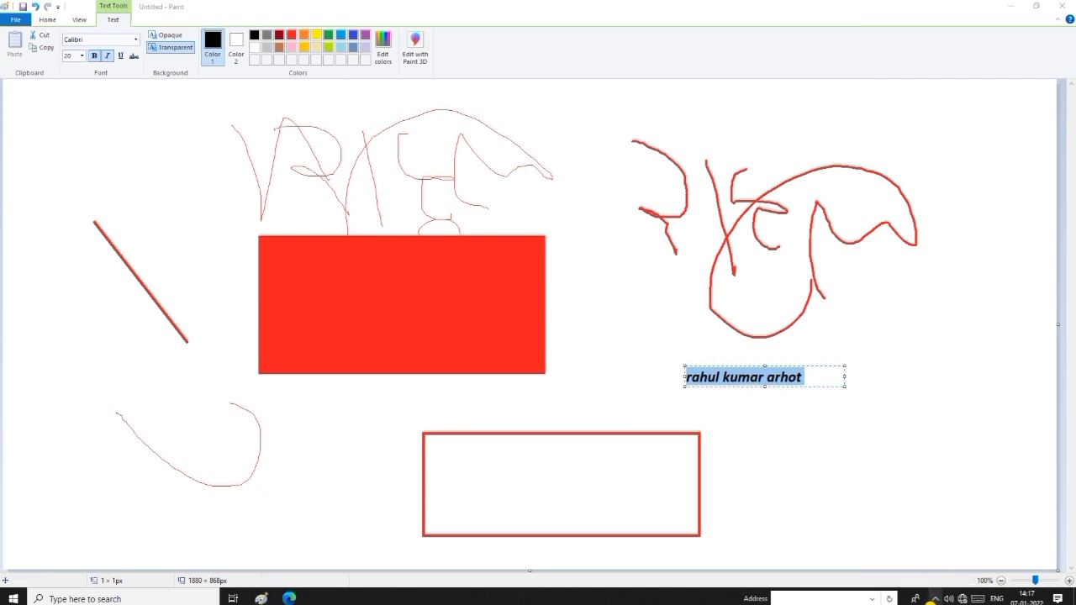
click(122, 62)
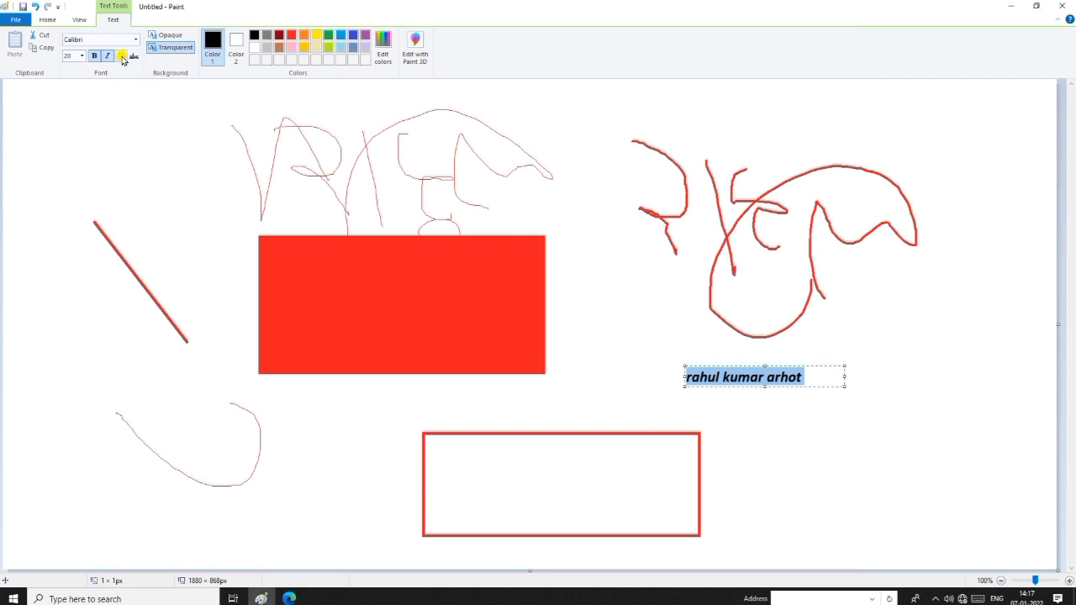
click(122, 57)
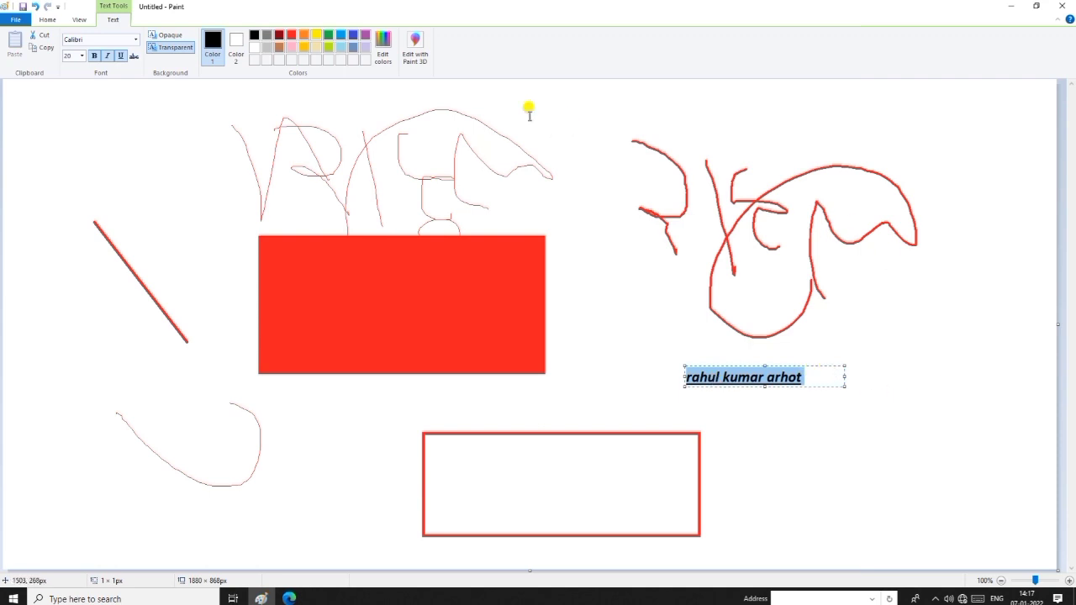
click(122, 59)
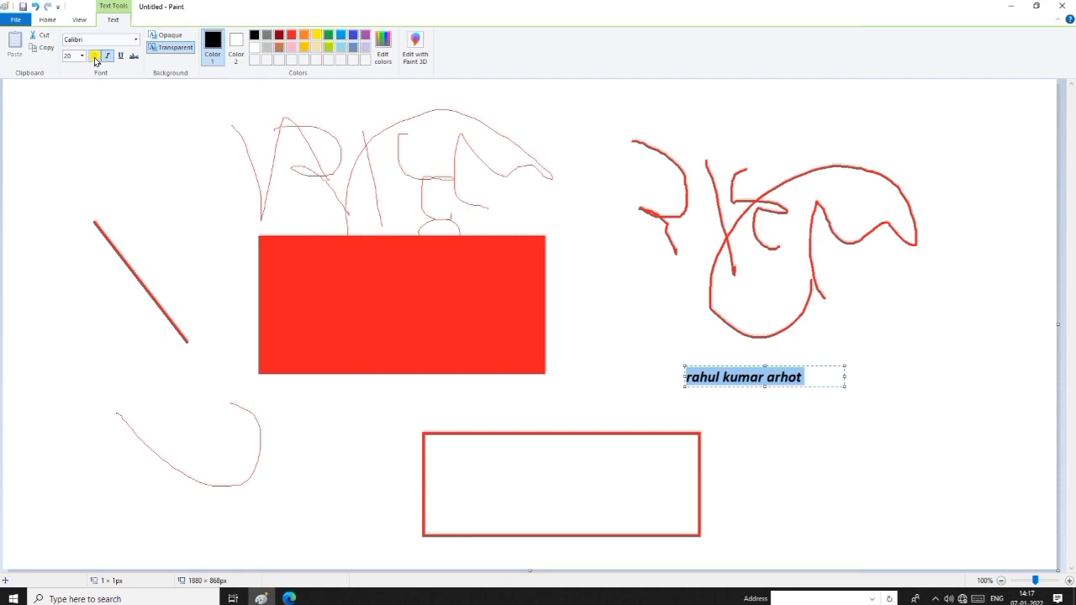
click(94, 57)
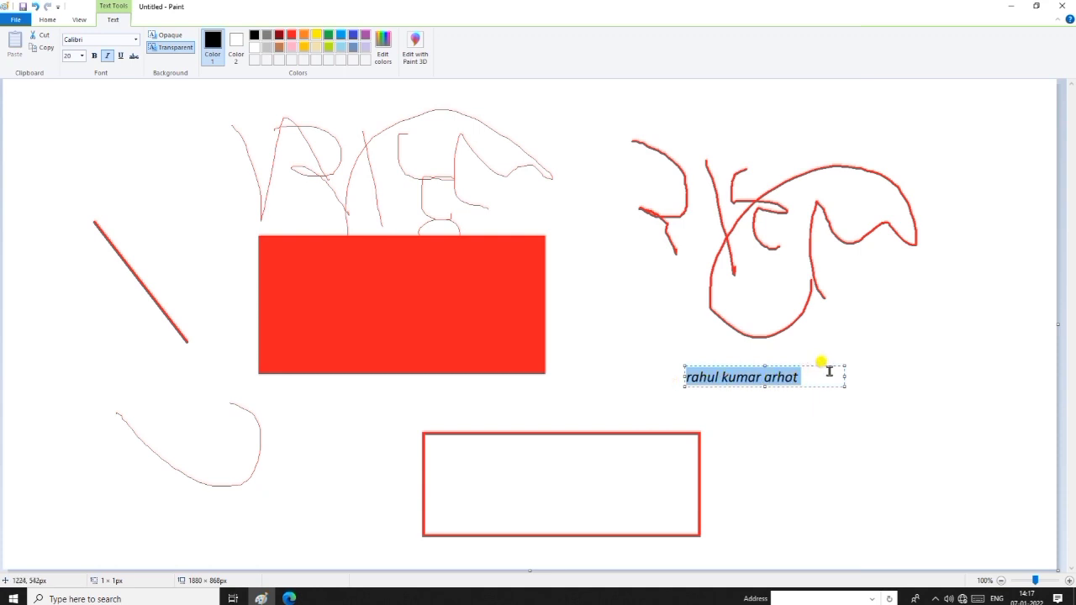
Reselect the name and use Ctrl+B, Ctrl+I, Ctrl+U to make it bold, non-italic and underlined, then pick the Eraser
drag(810, 372, 668, 361)
key(ctrl+b)
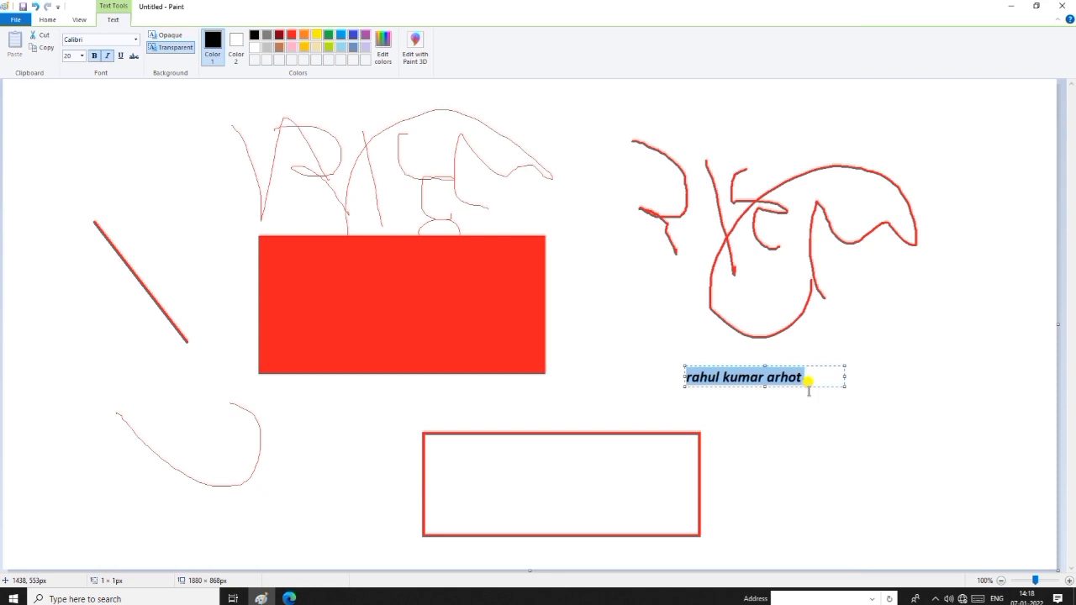
key(ctrl+i)
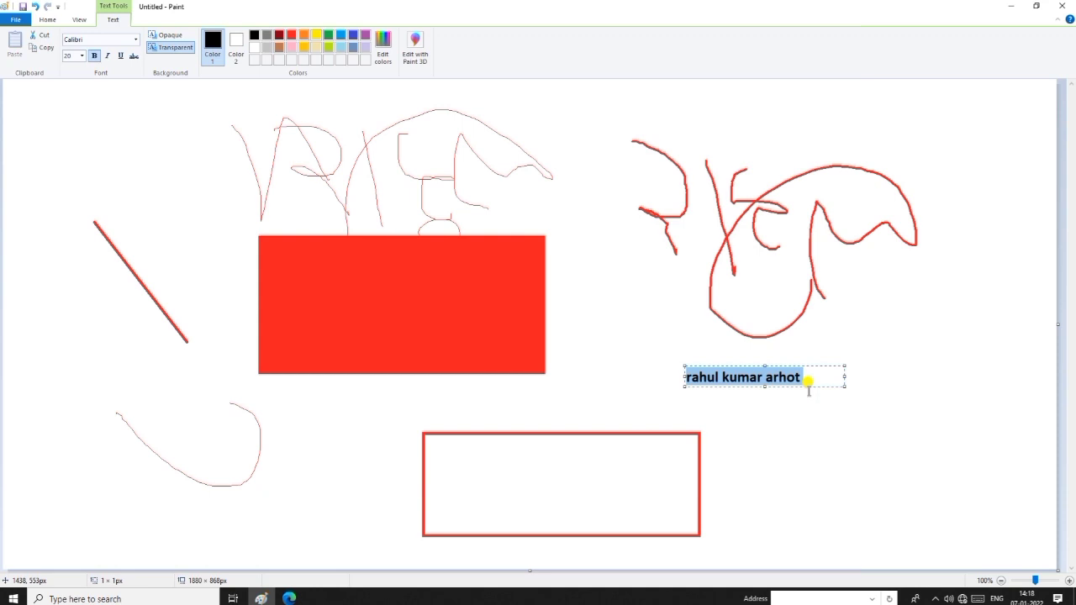
key(ctrl+u)
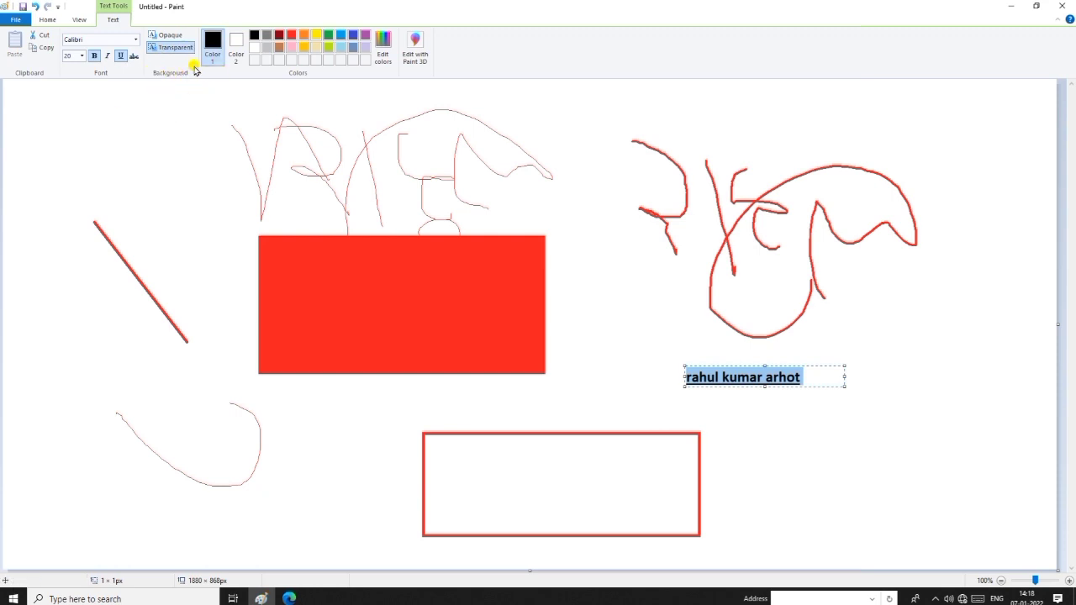
click(43, 20)
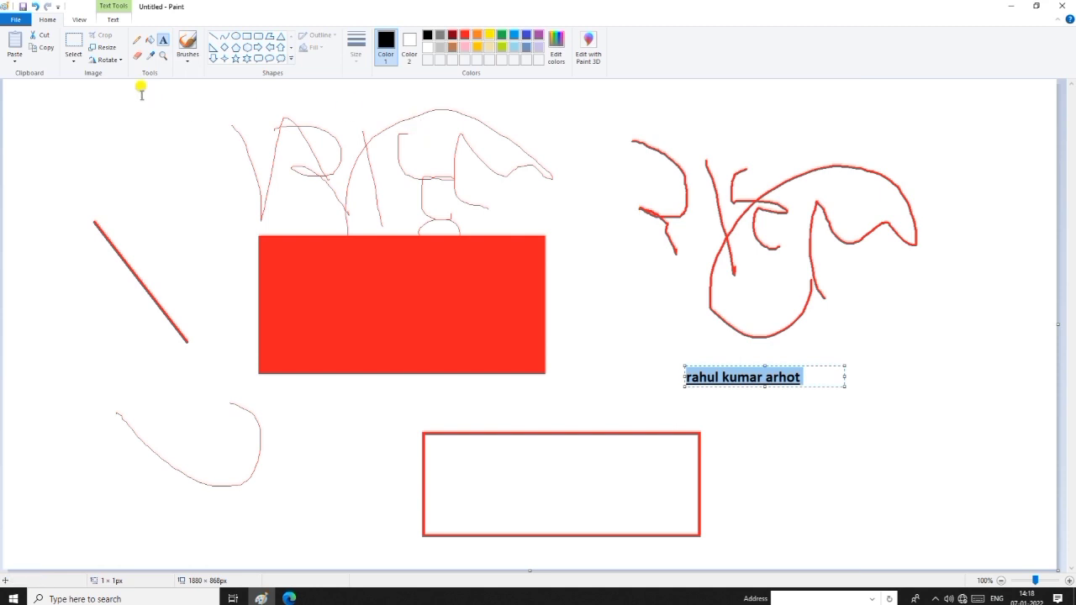
click(134, 57)
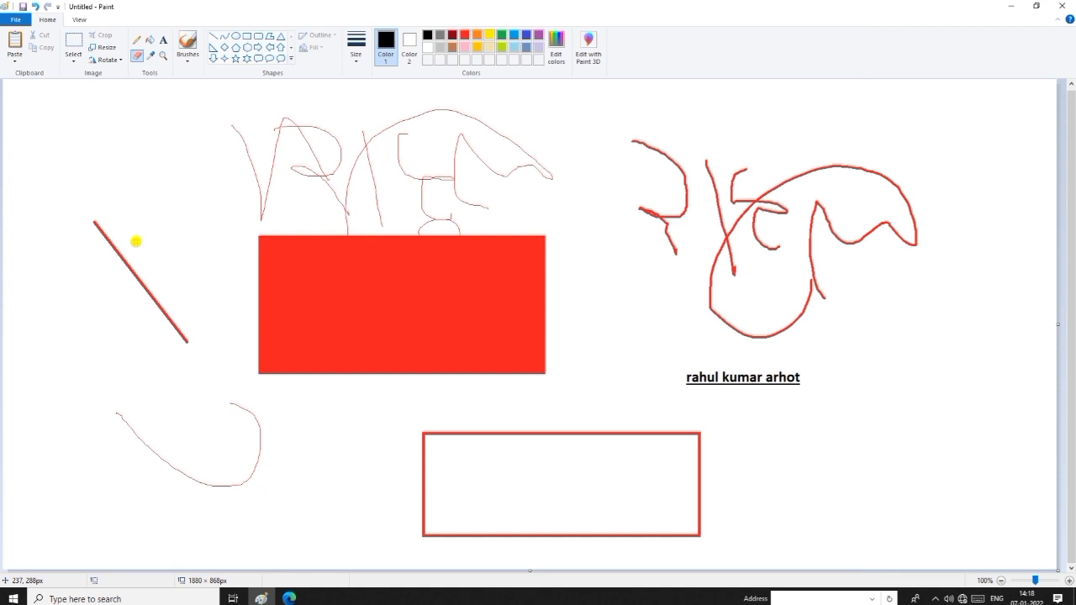
With an enlarged eraser, rub out the underlined name and the outlined rectangle, then shrink the eraser back
key(ctrl+KP_Add)
mouse_move(139, 250)
mouse_down()
mouse_move(125, 243)
mouse_move(143, 284)
mouse_up()
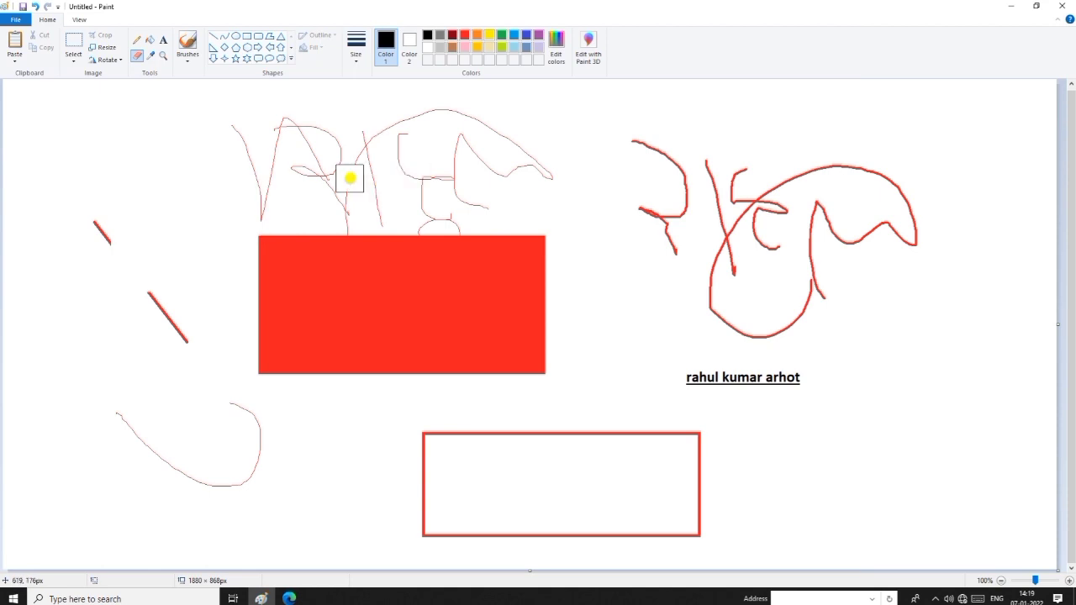
click(350, 178)
mouse_move(349, 178)
mouse_down()
mouse_move(325, 148)
mouse_move(312, 144)
mouse_move(283, 193)
mouse_move(270, 146)
mouse_move(261, 149)
mouse_move(241, 116)
mouse_move(268, 160)
mouse_move(294, 126)
mouse_move(383, 180)
mouse_move(394, 204)
mouse_move(353, 226)
mouse_move(365, 235)
mouse_move(418, 231)
mouse_move(467, 175)
mouse_move(395, 238)
mouse_move(402, 365)
mouse_move(473, 346)
mouse_move(508, 283)
mouse_move(480, 283)
mouse_move(494, 301)
mouse_move(485, 320)
mouse_move(539, 276)
mouse_move(535, 351)
mouse_move(497, 320)
mouse_move(261, 366)
mouse_move(253, 401)
mouse_move(286, 293)
mouse_move(255, 301)
mouse_move(324, 368)
mouse_move(356, 382)
mouse_move(364, 411)
mouse_move(471, 376)
mouse_move(451, 344)
mouse_move(489, 368)
mouse_move(472, 394)
mouse_move(548, 227)
mouse_move(512, 233)
mouse_move(492, 205)
mouse_move(332, 181)
mouse_move(344, 277)
mouse_move(288, 267)
mouse_move(105, 347)
mouse_move(107, 359)
mouse_move(132, 312)
mouse_move(117, 263)
mouse_move(176, 375)
mouse_move(161, 325)
mouse_move(328, 293)
mouse_up()
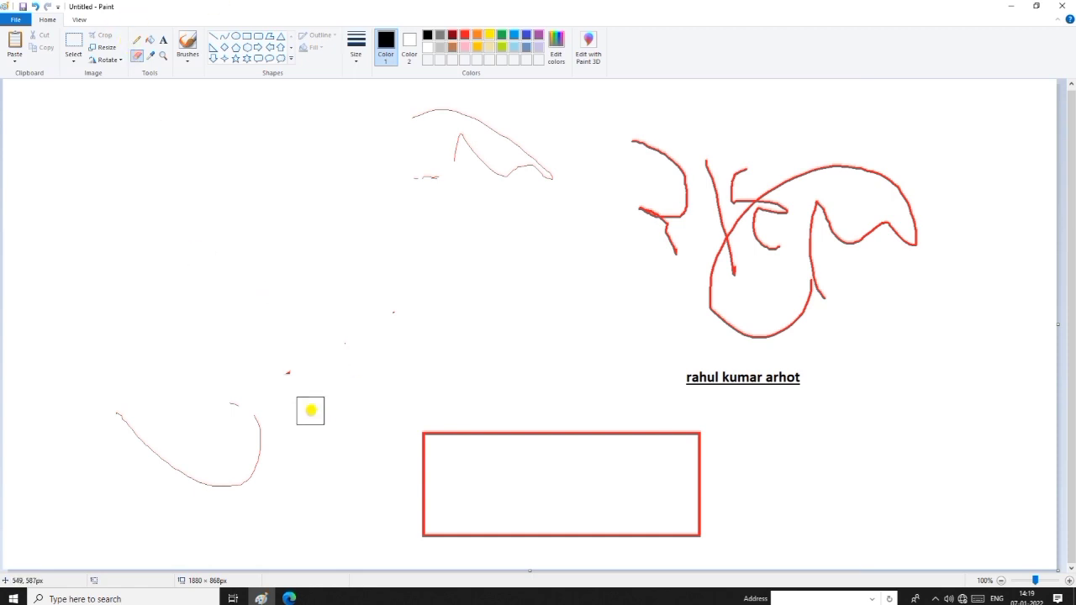
key(ctrl+KP_Subtract)
key(ctrl+KP_Subtract)
key(ctrl+KP_Subtract)
key(ctrl+KP_Subtract)
key(ctrl+KP_Subtract)
key(ctrl+KP_Subtract)
key(ctrl+KP_Subtract)
key(ctrl+KP_Subtract)
key(ctrl+KP_Subtract)
key(ctrl+KP_Subtract)
key(ctrl+KP_Subtract)
key(ctrl+KP_Subtract)
key(ctrl+KP_Subtract)
key(ctrl+KP_Subtract)
key(ctrl+KP_Subtract)
key(ctrl+KP_Subtract)
key(ctrl+KP_Subtract)
key(ctrl+KP_Subtract)
key(ctrl+KP_Subtract)
key(ctrl+KP_Subtract)
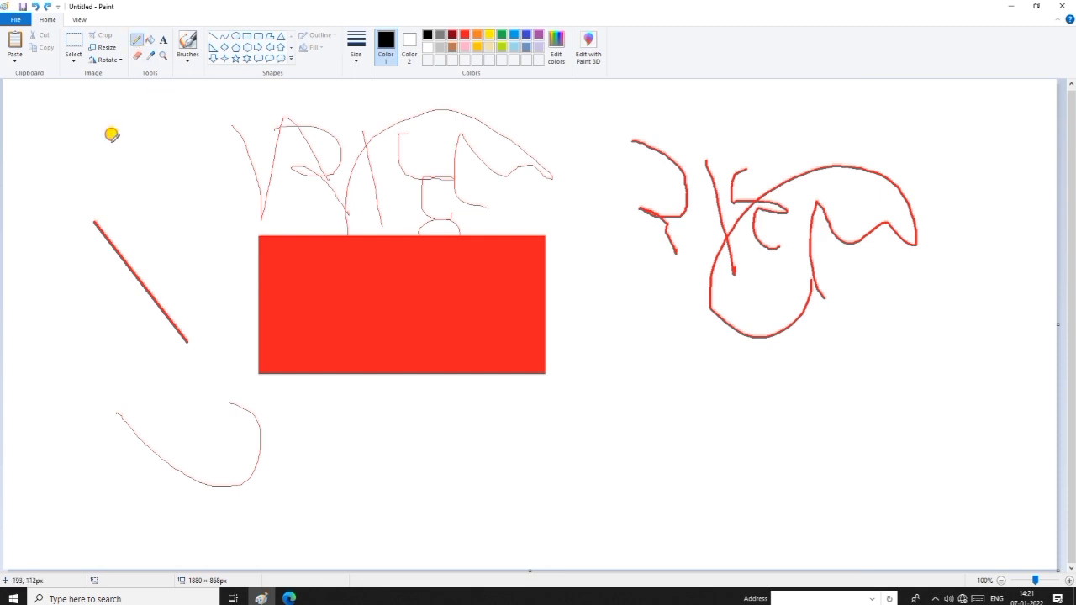
Draw a black pencil loop and strokes above the diagonal red line
mouse_move(112, 143)
mouse_down()
mouse_move(146, 167)
mouse_move(94, 185)
mouse_move(156, 222)
mouse_up()
drag(167, 146, 167, 180)
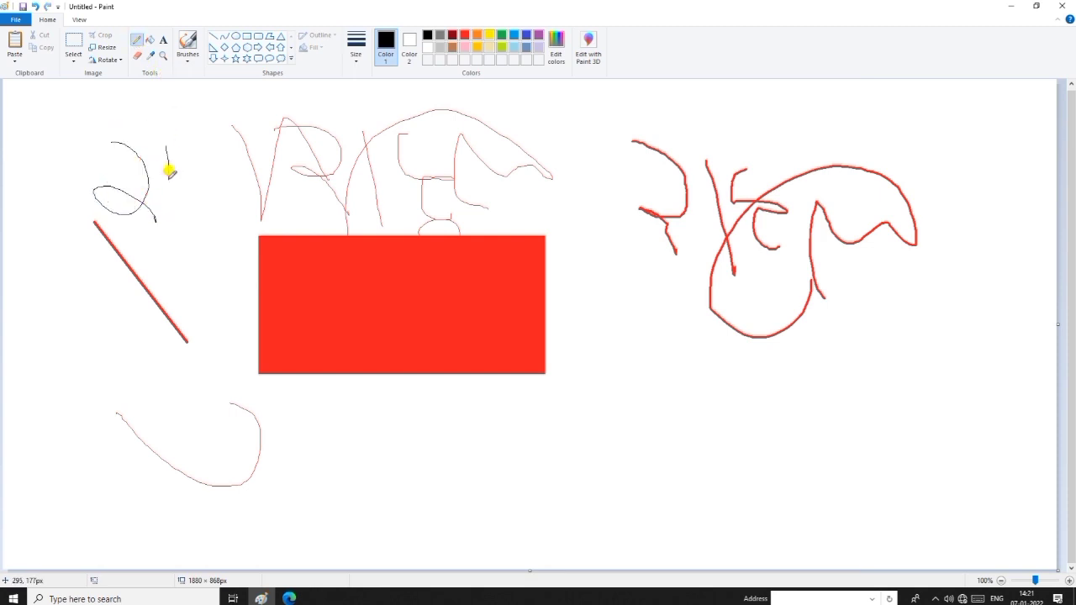
mouse_move(207, 148)
mouse_down()
mouse_move(194, 174)
mouse_move(238, 177)
mouse_move(206, 216)
mouse_move(224, 206)
mouse_move(152, 225)
mouse_move(176, 82)
mouse_move(285, 149)
mouse_move(260, 141)
mouse_move(241, 180)
mouse_up()
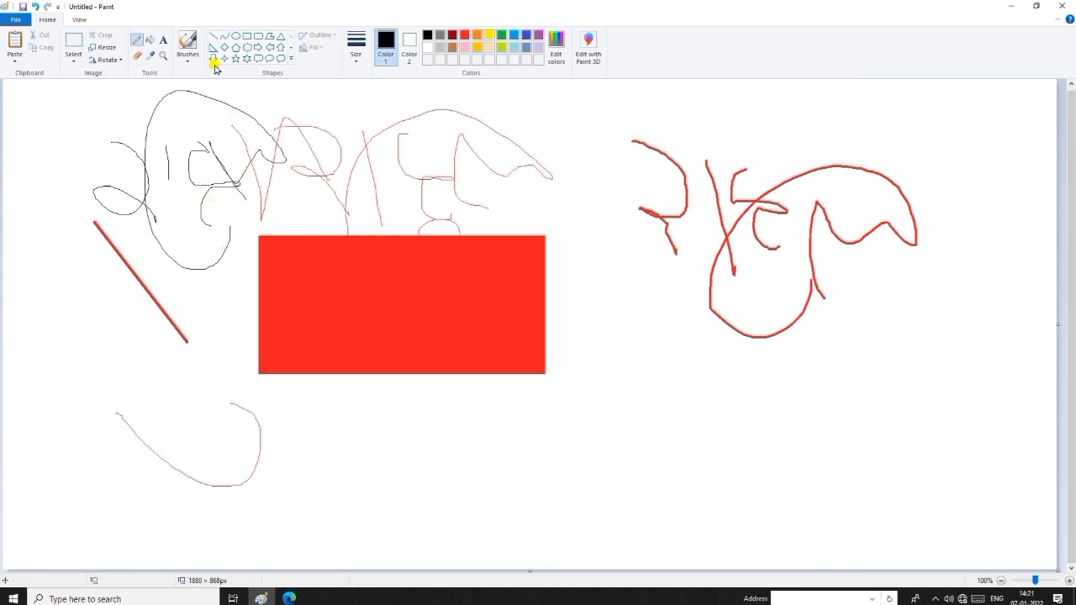
Spray black airbrush loops in the lower right of the canvas
click(187, 63)
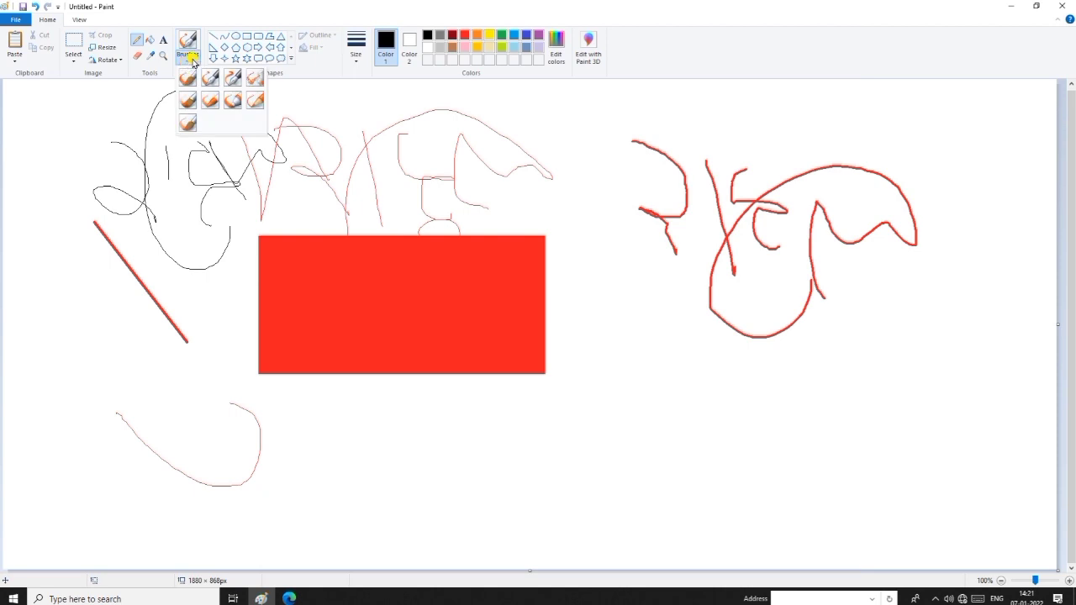
click(258, 79)
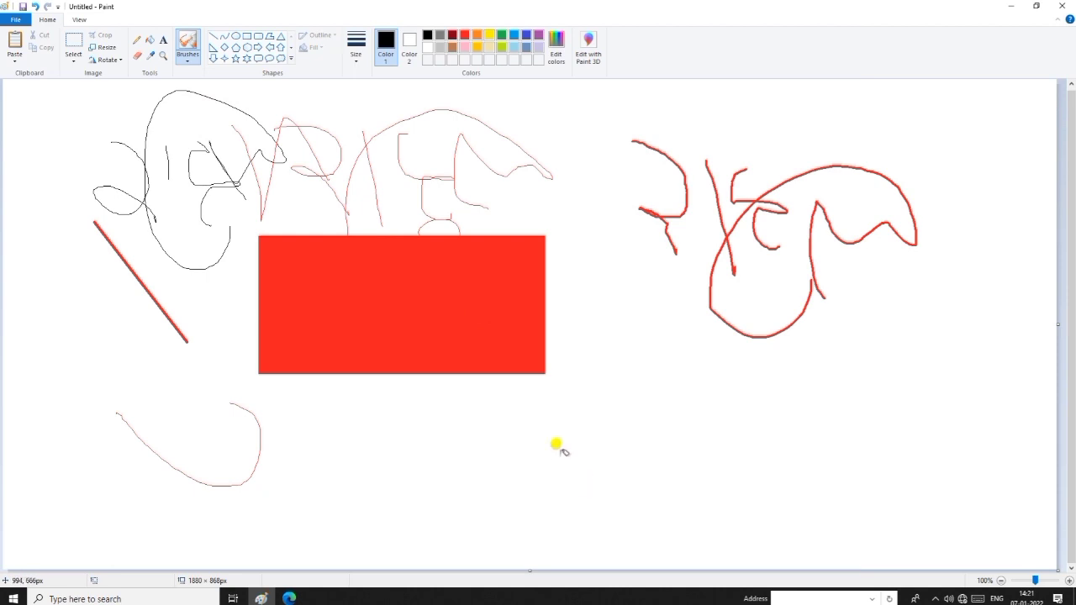
mouse_move(570, 416)
mouse_down()
mouse_move(597, 430)
mouse_move(603, 502)
mouse_move(630, 489)
mouse_move(675, 507)
mouse_up()
drag(654, 427, 733, 494)
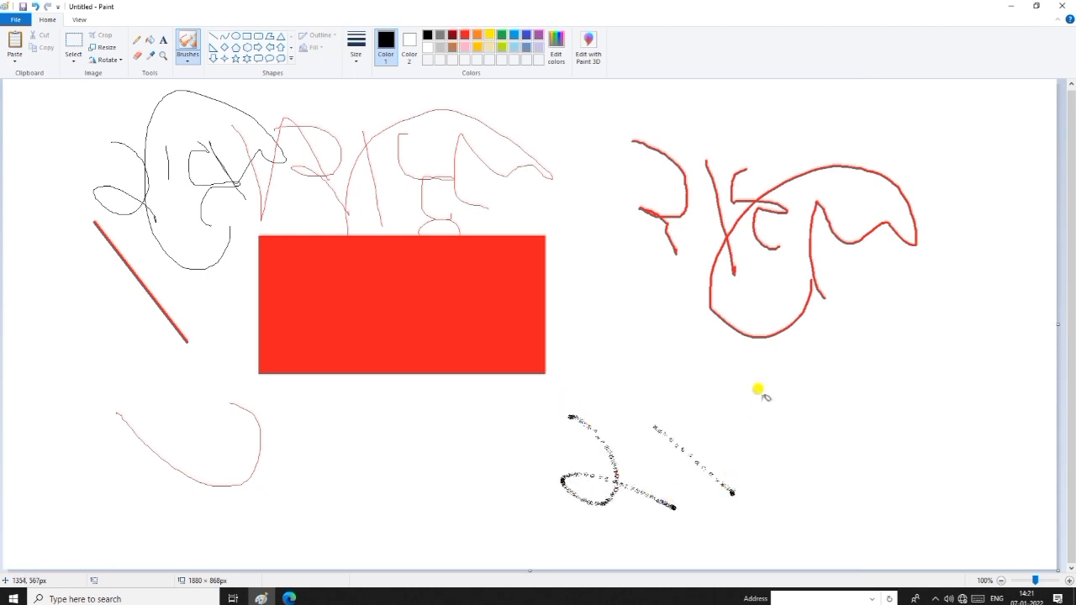
mouse_move(733, 392)
mouse_down()
mouse_move(728, 412)
mouse_move(843, 447)
mouse_move(879, 334)
mouse_move(850, 411)
mouse_move(849, 451)
mouse_up()
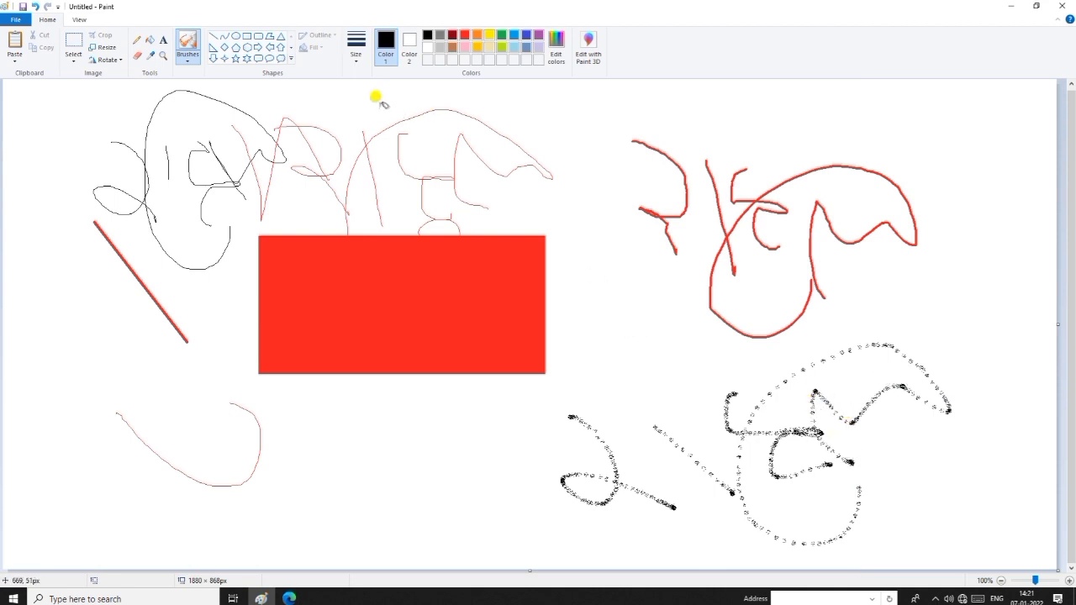
Paint black smooth-brush loops below the red rectangle, then close without saving
click(185, 66)
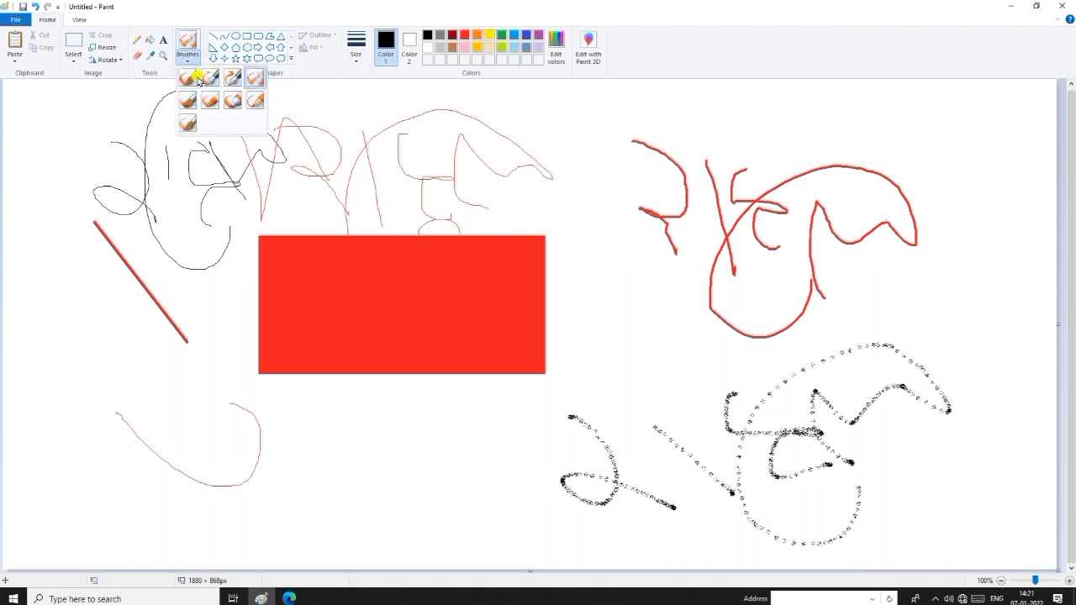
click(191, 78)
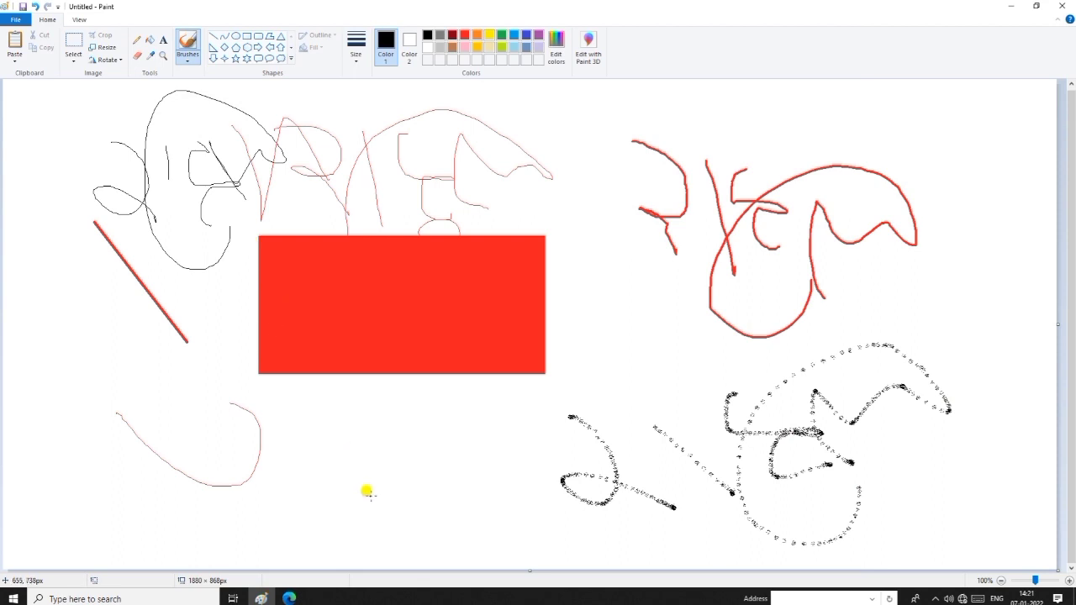
mouse_move(343, 438)
mouse_down()
mouse_move(389, 511)
mouse_move(433, 472)
mouse_move(459, 495)
mouse_up()
drag(446, 412, 504, 445)
mouse_move(511, 409)
mouse_down()
mouse_move(488, 430)
mouse_move(544, 435)
mouse_move(527, 443)
mouse_move(555, 470)
mouse_move(497, 536)
mouse_move(603, 425)
mouse_move(608, 437)
mouse_move(594, 448)
mouse_move(555, 422)
mouse_move(595, 496)
mouse_up()
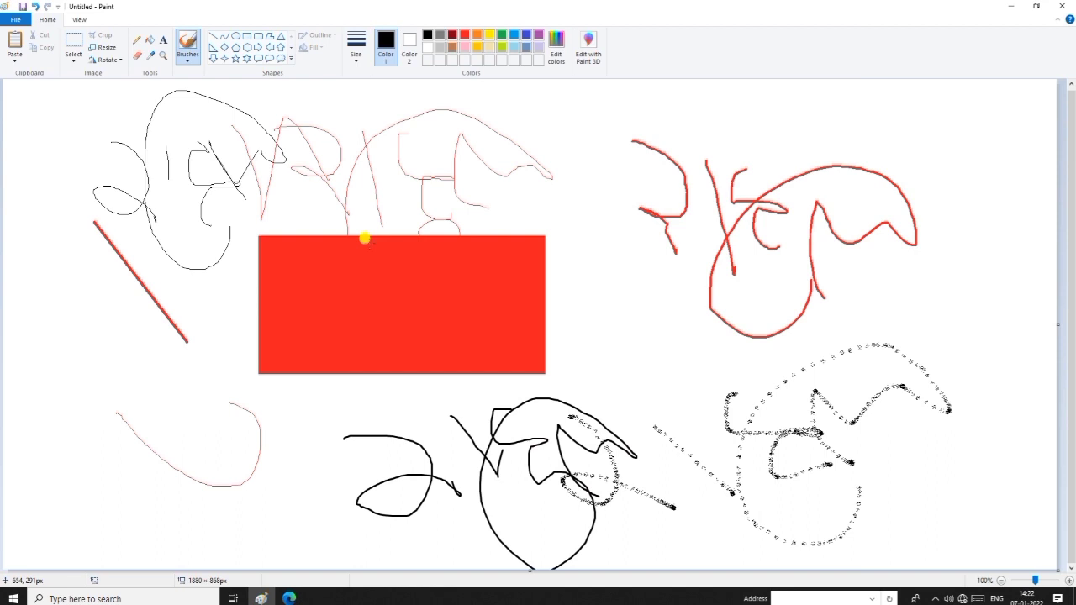
key(alt+F4)
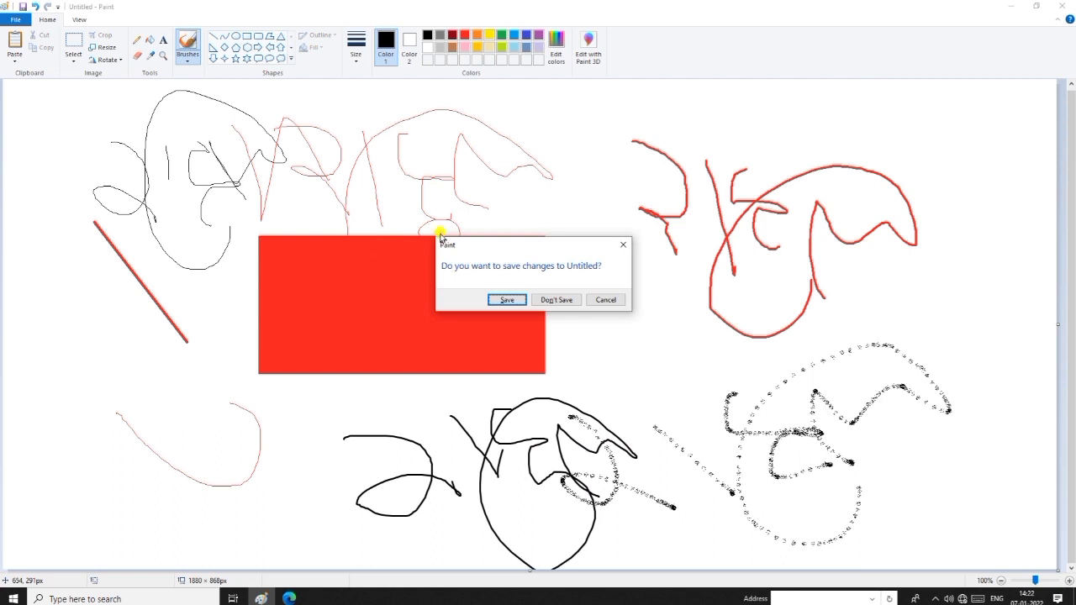
click(554, 300)
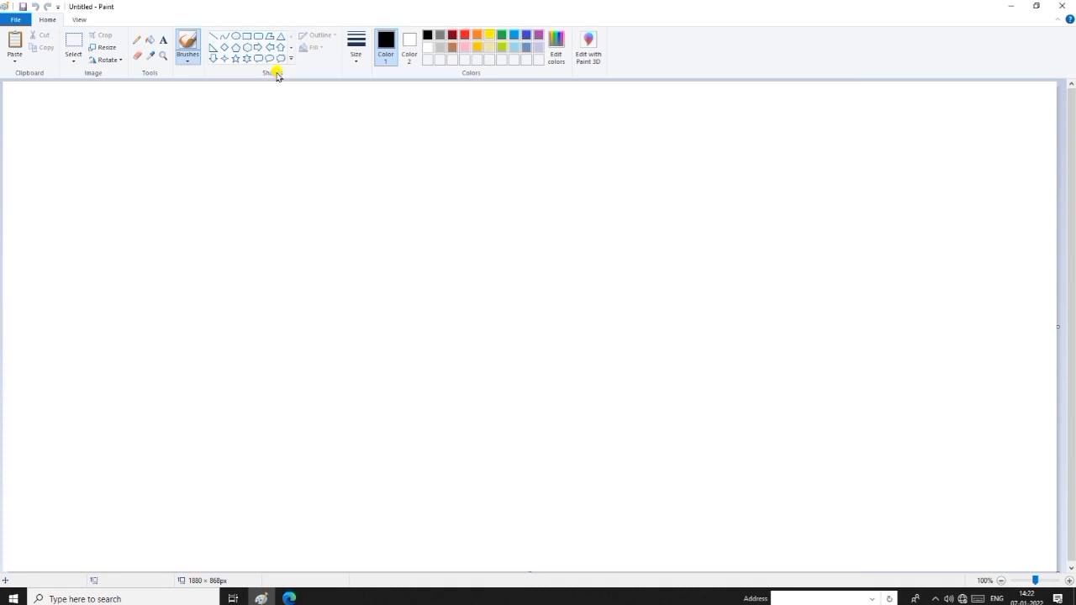
Draw a rectangle and reshape it into a long thin black-outlined bar near the top of the canvas
click(247, 37)
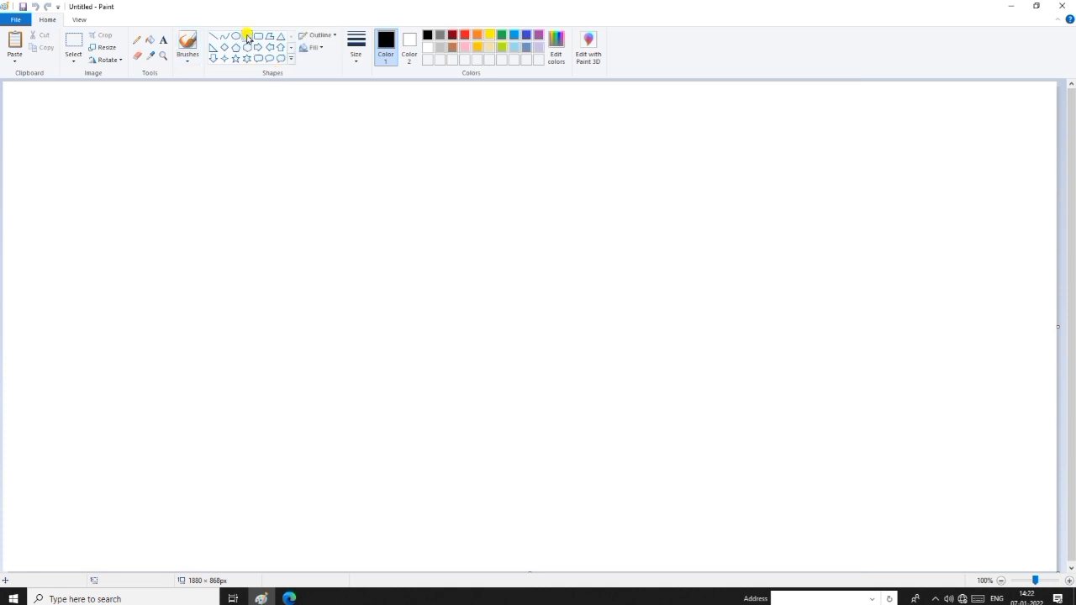
drag(193, 200, 723, 328)
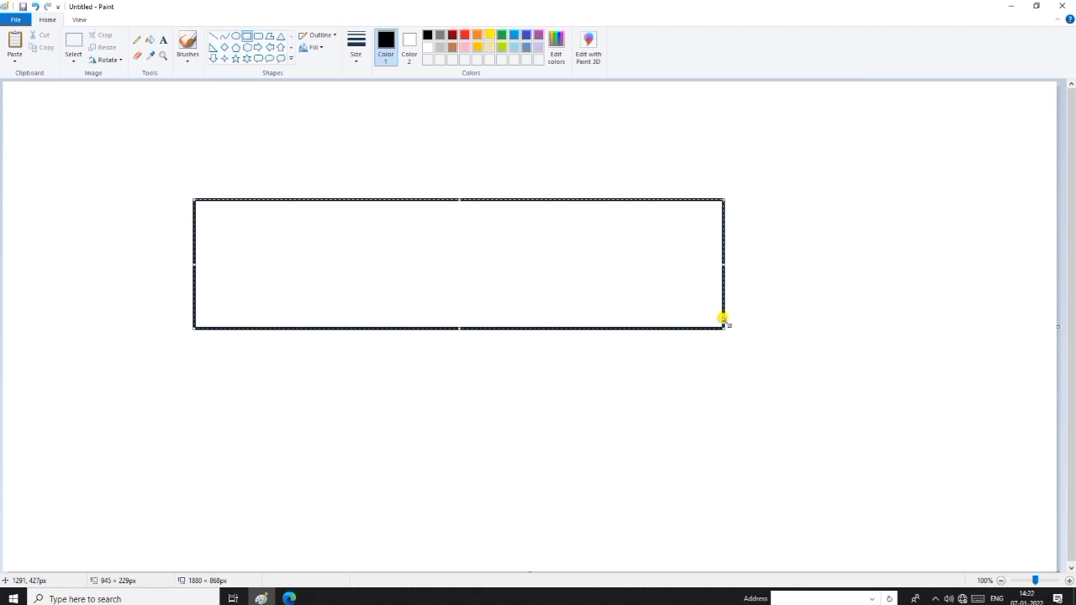
drag(723, 320, 885, 349)
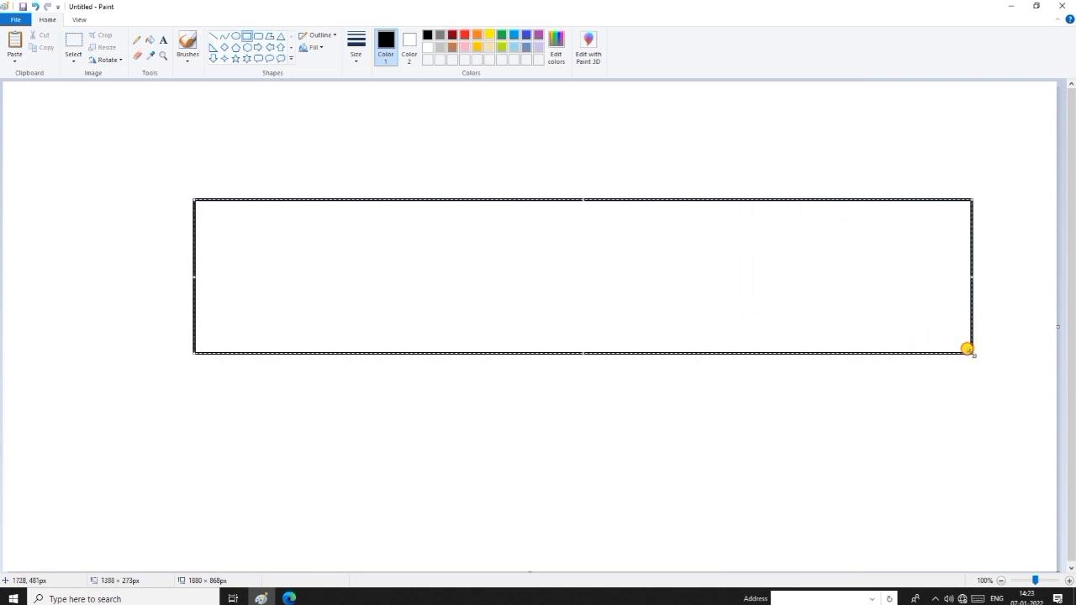
mouse_move(966, 348)
mouse_down()
mouse_move(1034, 363)
mouse_move(646, 339)
mouse_move(389, 291)
mouse_move(352, 558)
mouse_move(408, 202)
mouse_move(936, 230)
mouse_move(926, 318)
mouse_move(901, 237)
mouse_move(950, 278)
mouse_move(905, 250)
mouse_up()
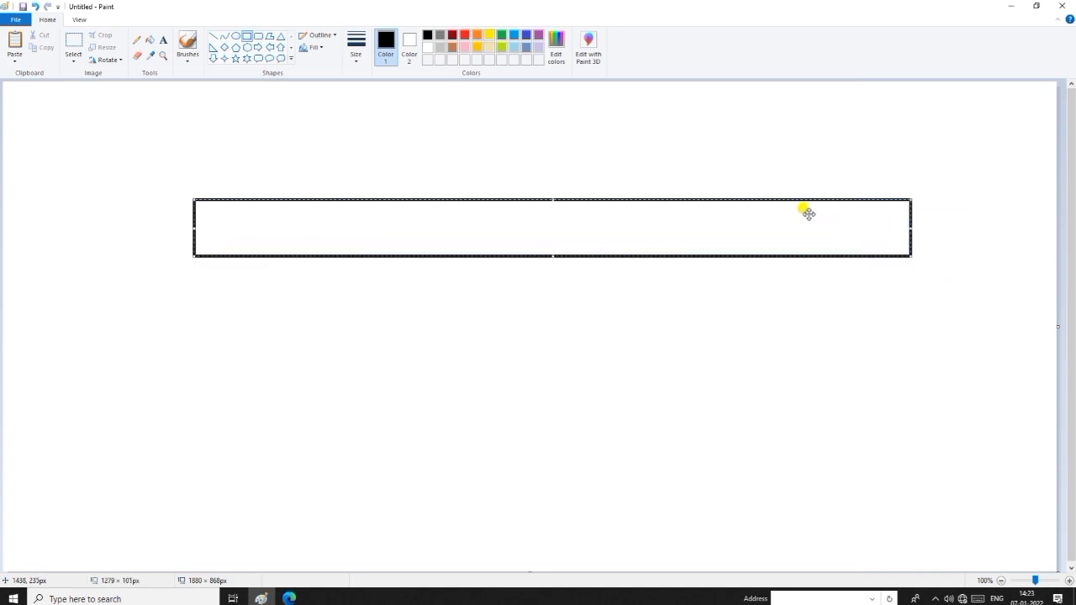
drag(804, 209, 805, 250)
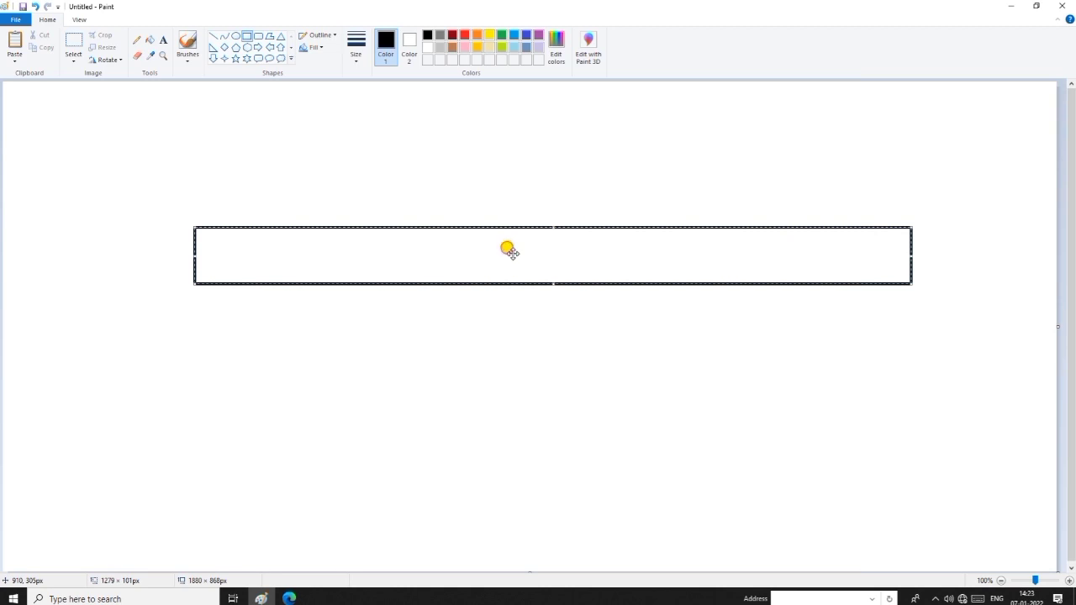
drag(510, 251, 472, 139)
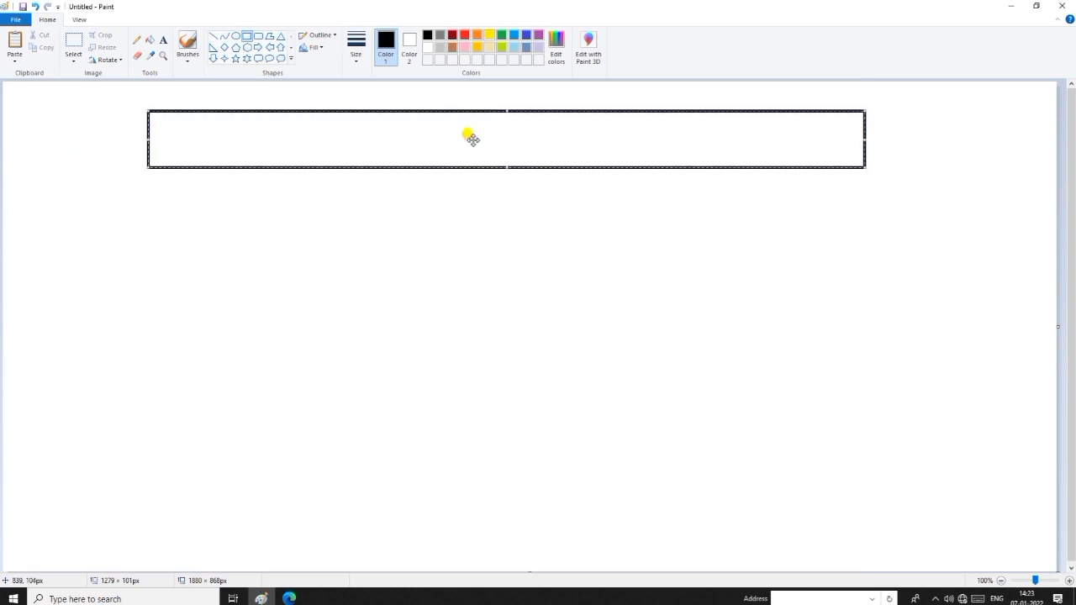
drag(472, 139, 473, 179)
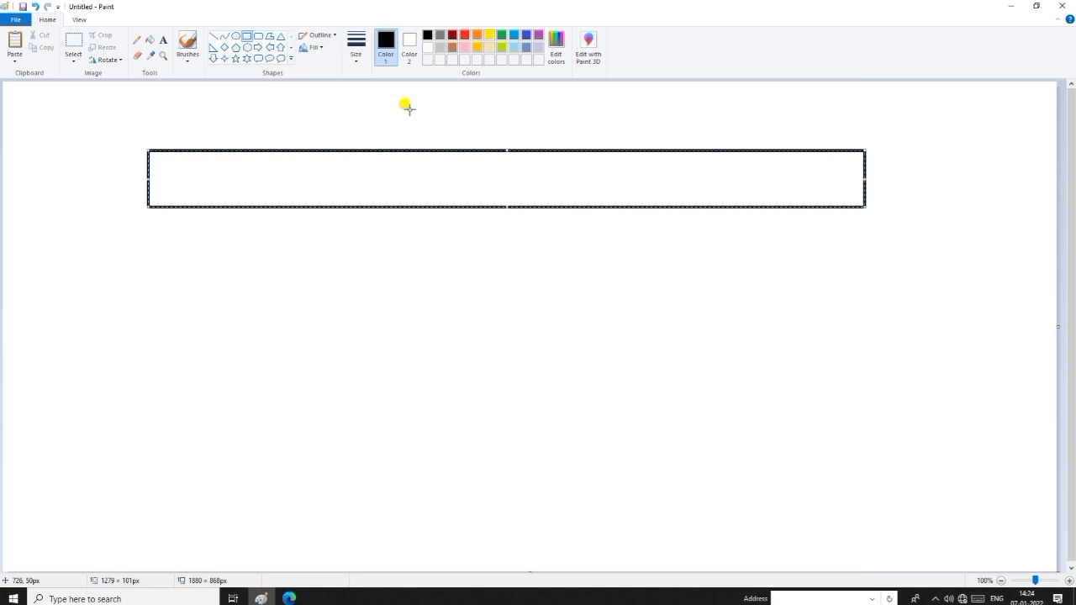
Flood-fill the bar with orange as Color 2, then refill it lime green
click(410, 46)
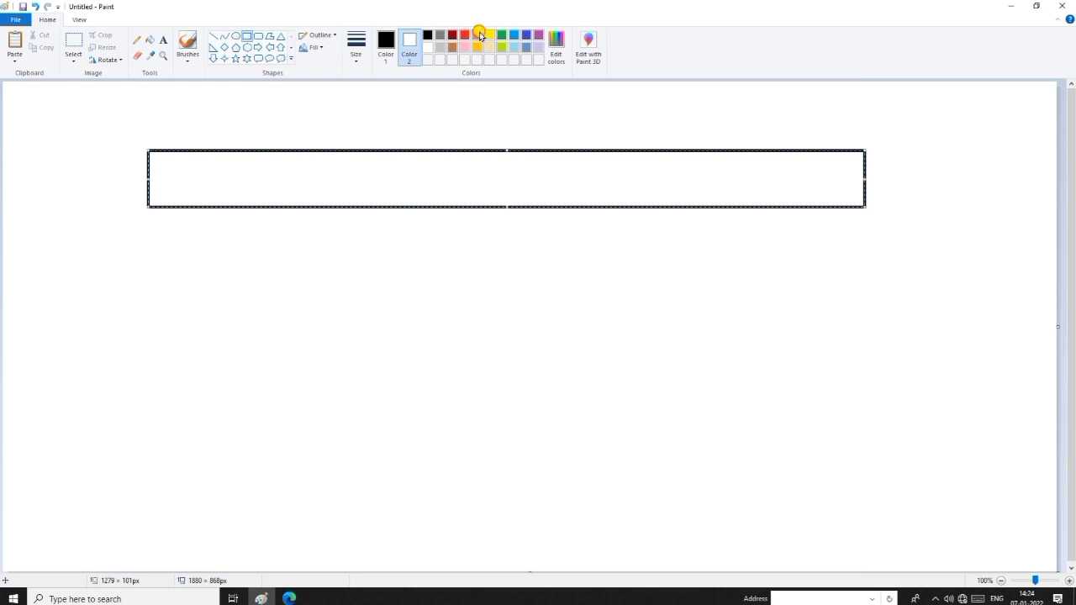
click(477, 38)
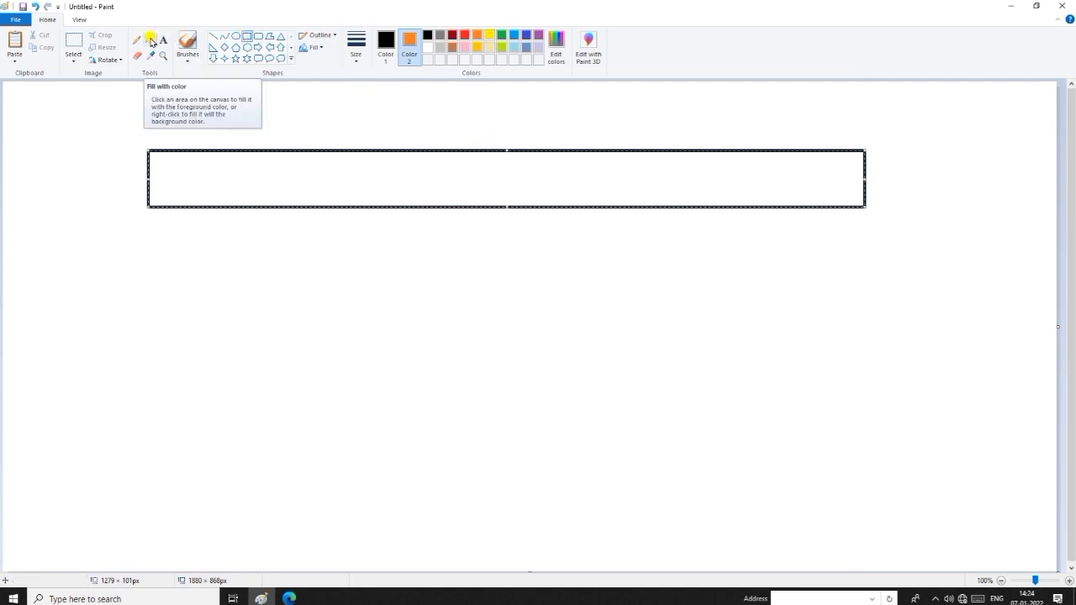
click(151, 41)
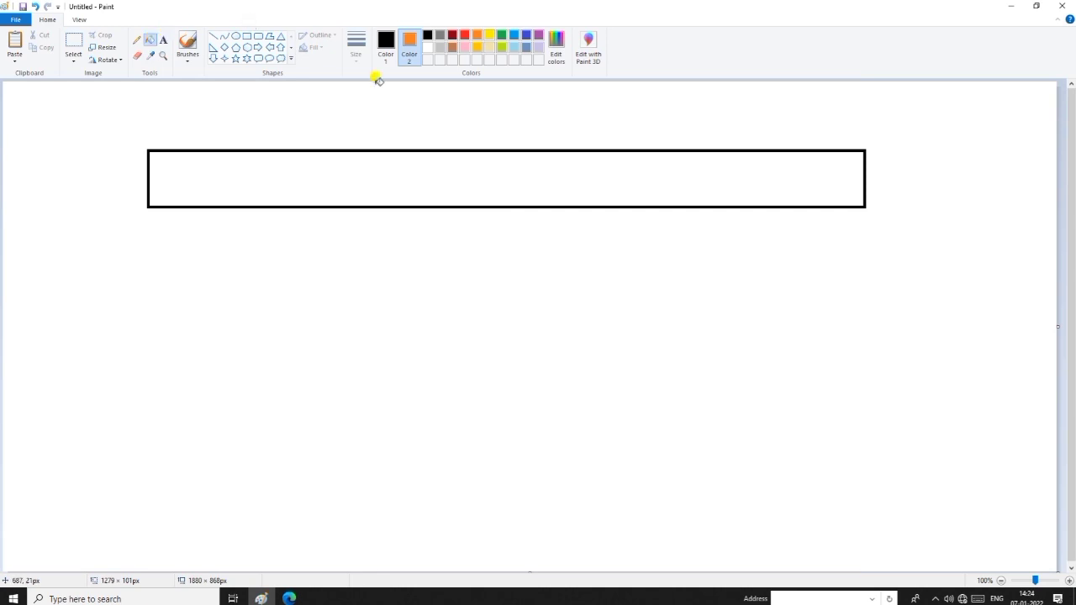
click(409, 169)
right_click(410, 170)
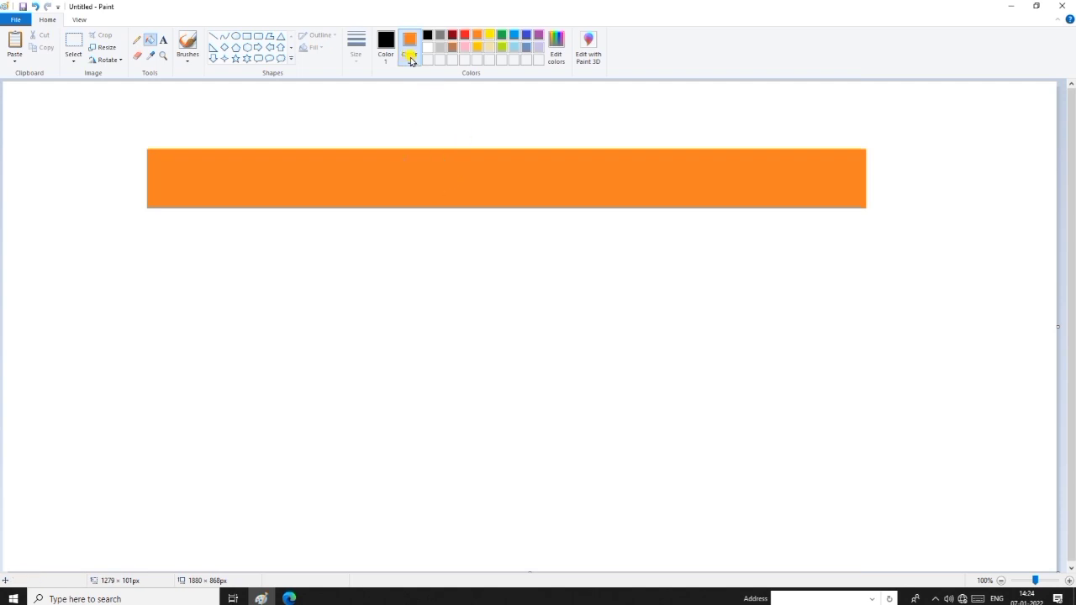
click(505, 48)
right_click(492, 170)
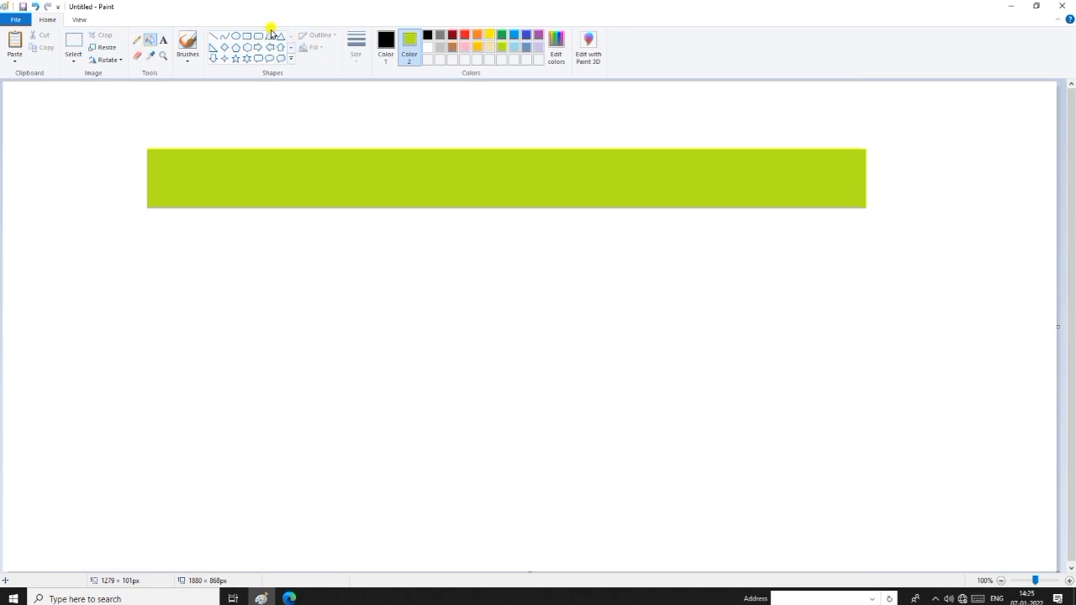
Draw a black line below the bar and bend it into a gentle rightward arc
click(224, 37)
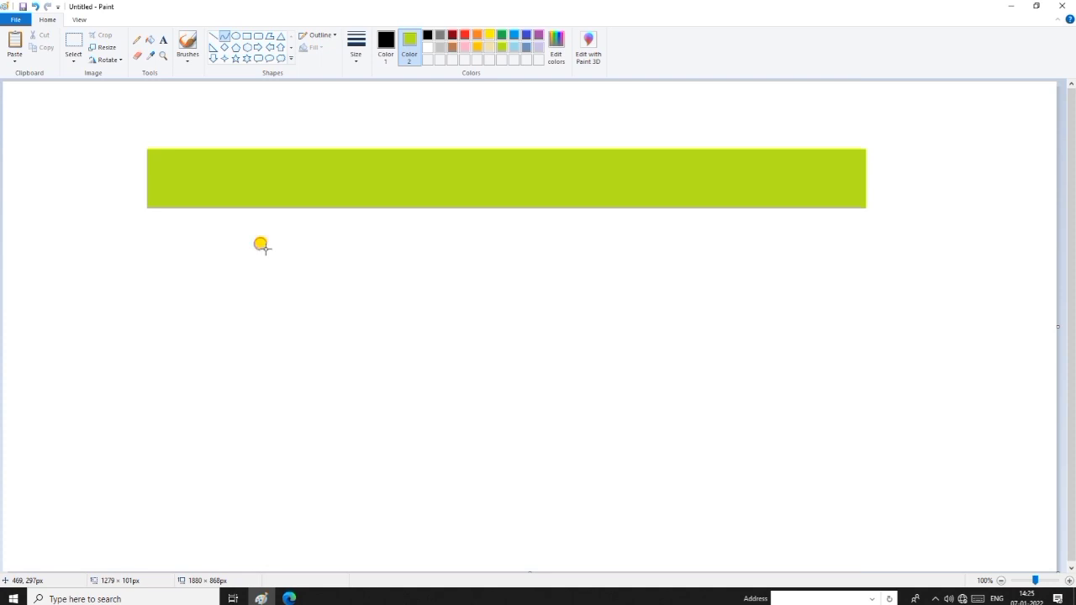
drag(266, 249, 271, 527)
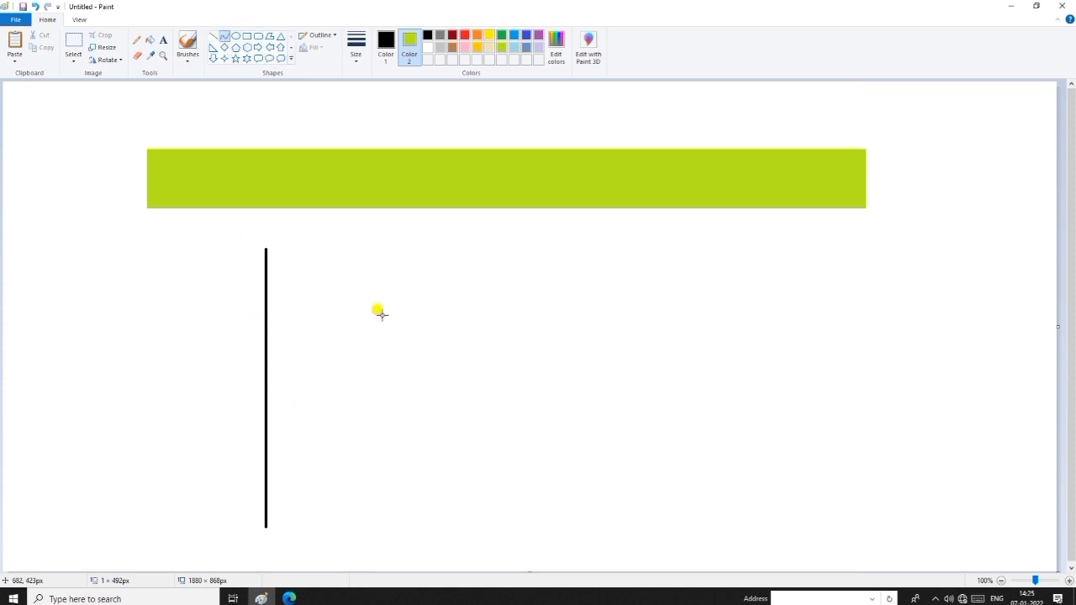
drag(396, 247, 327, 378)
drag(313, 415, 284, 412)
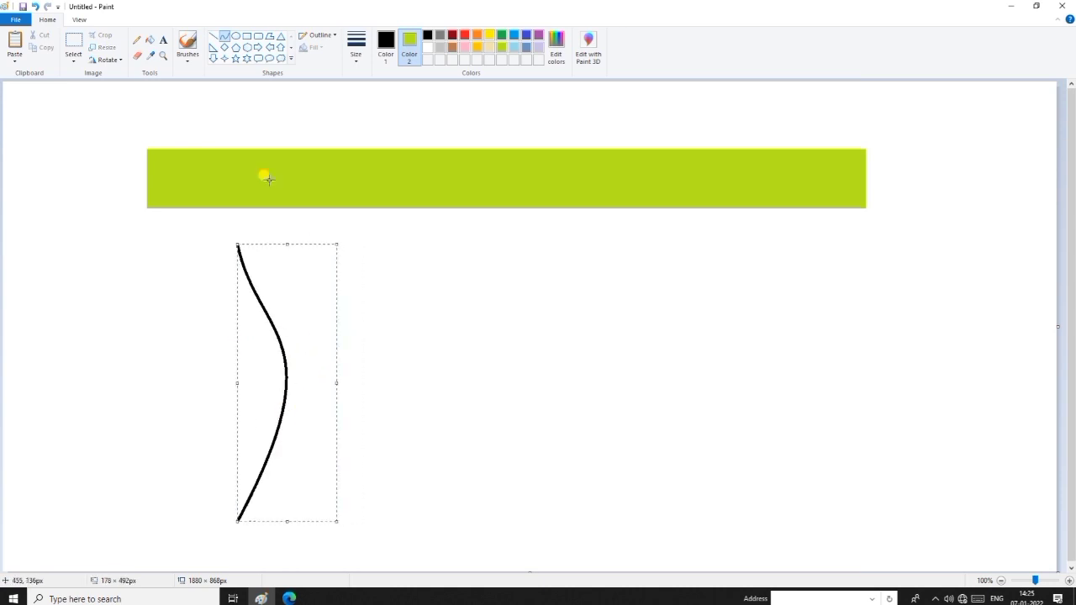
Redraw the second line to the right and bend it into an S-curve
drag(504, 237, 490, 501)
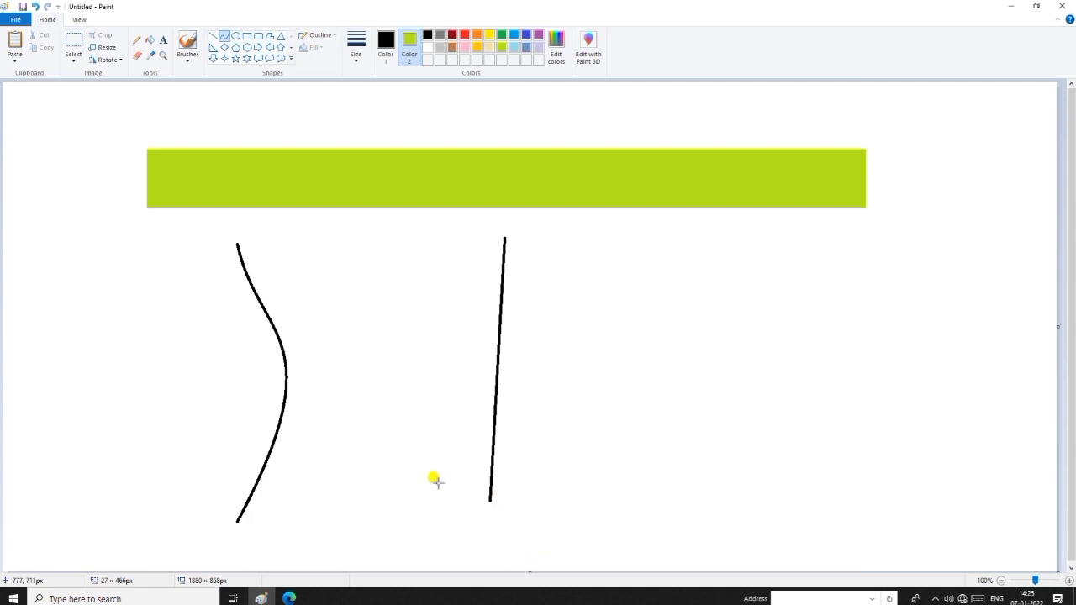
key(ctrl+z)
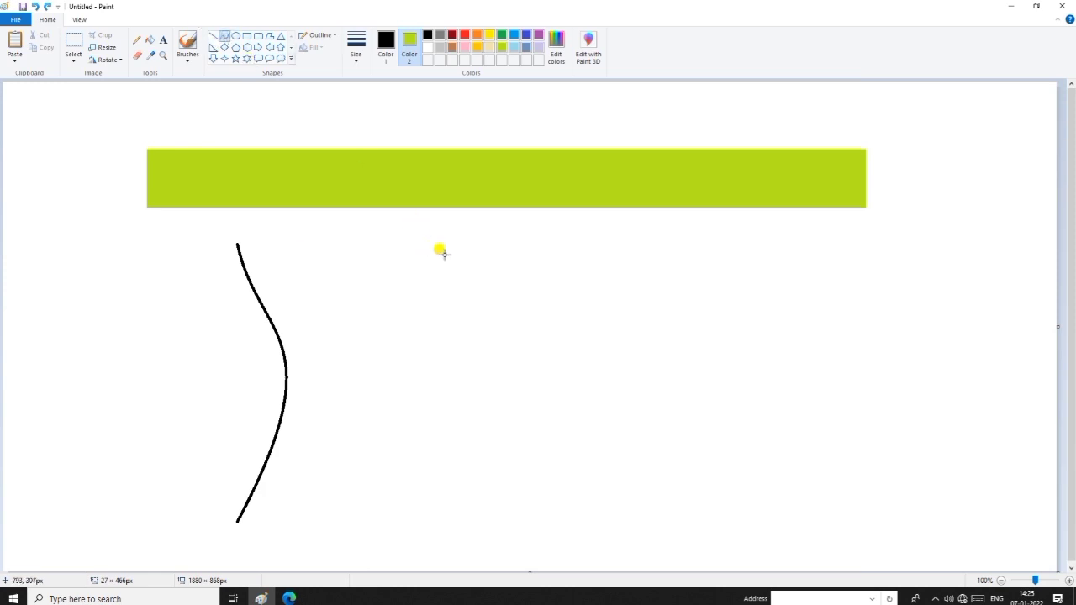
drag(476, 265, 476, 533)
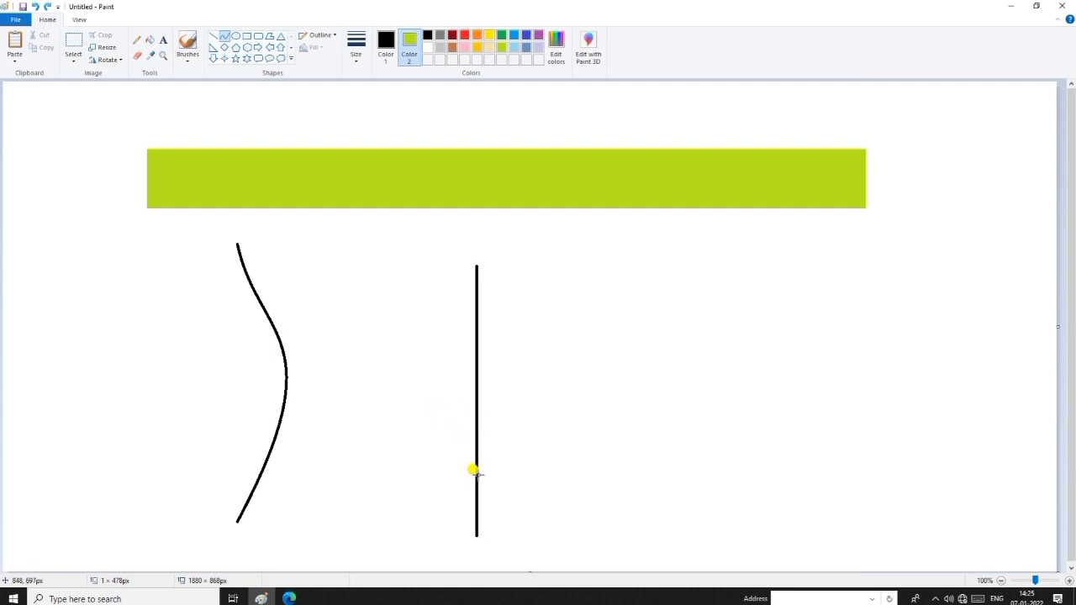
drag(471, 470, 567, 447)
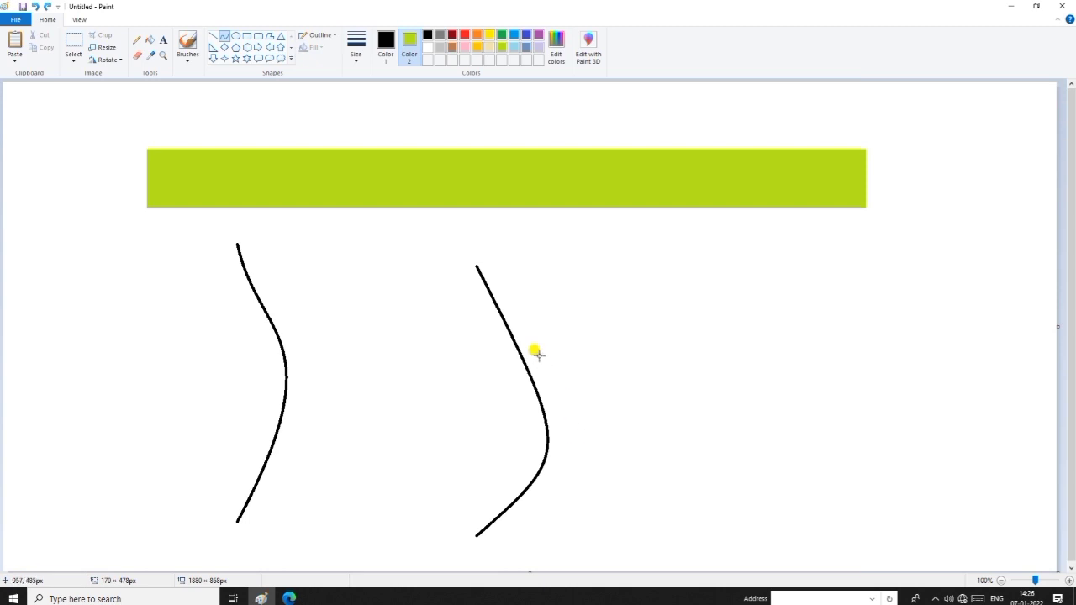
drag(536, 352, 315, 373)
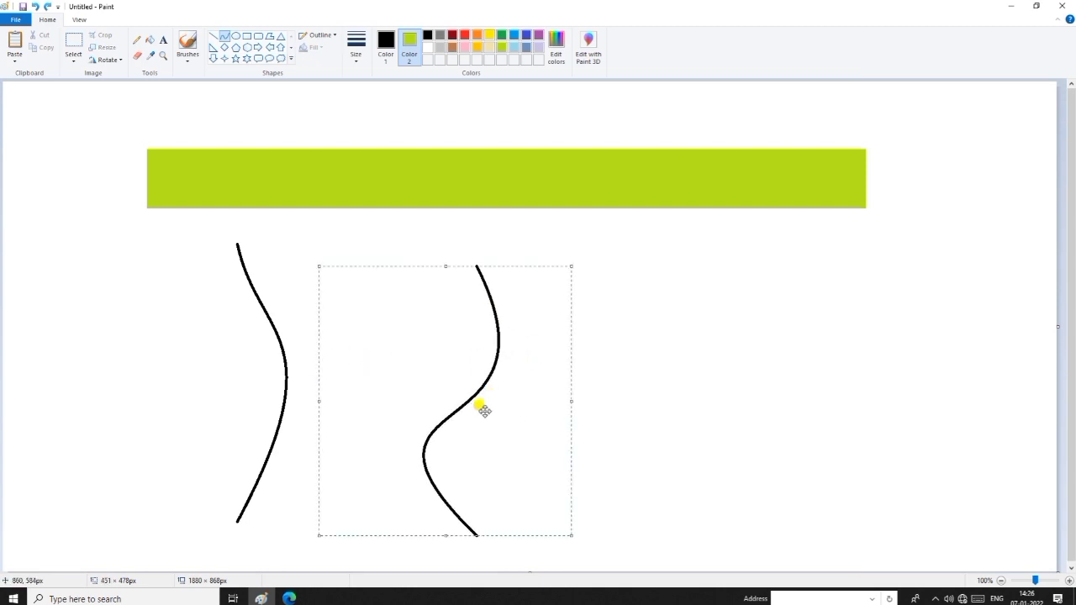
drag(482, 409, 505, 396)
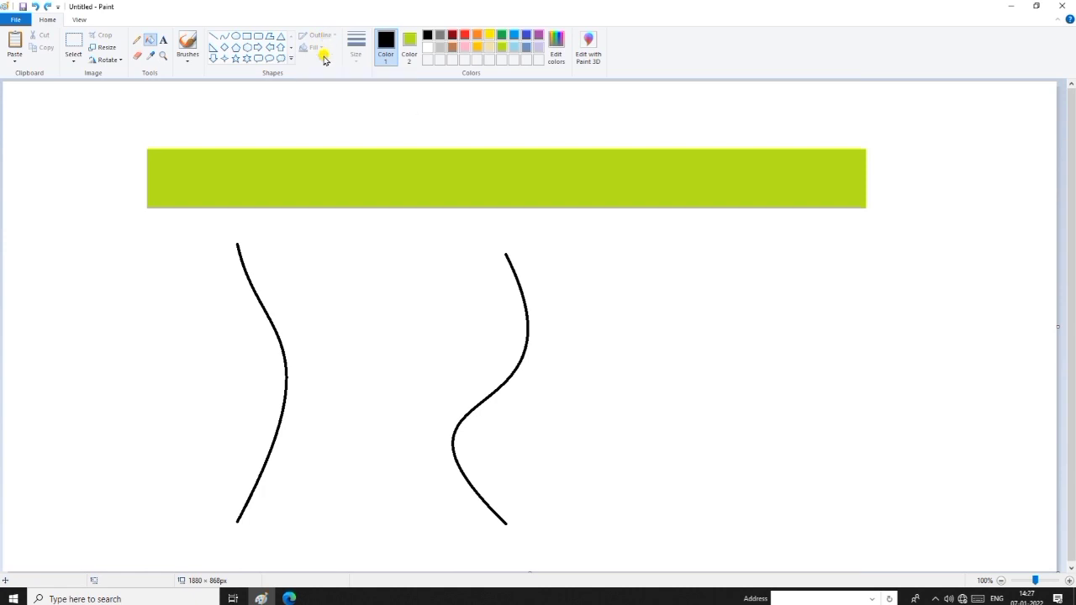
Draw an oval right of the curves with an Oil outline and textured fill
click(236, 35)
drag(565, 271, 840, 371)
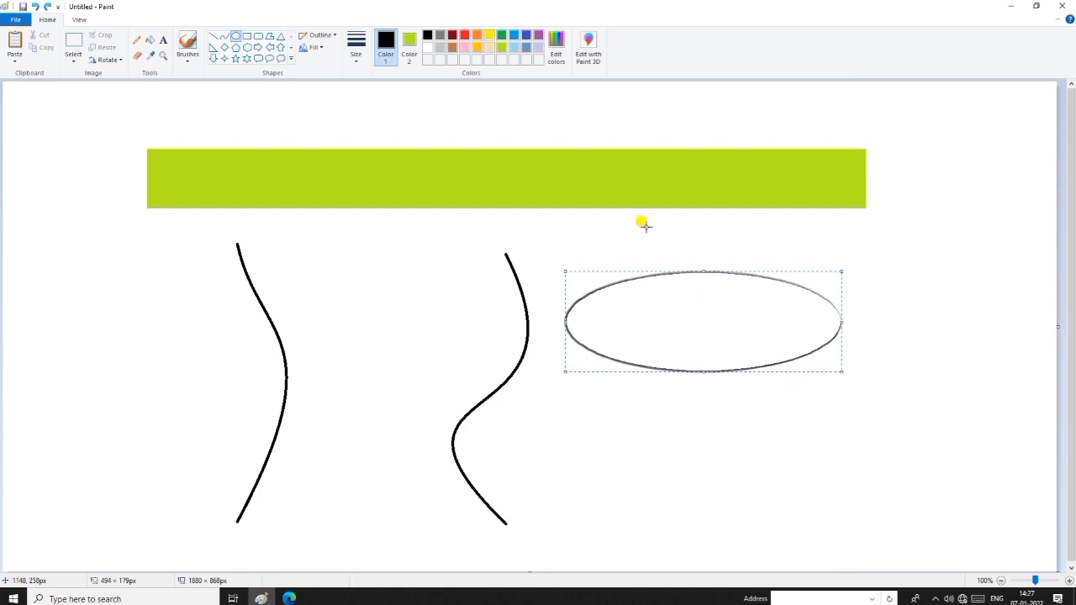
click(331, 36)
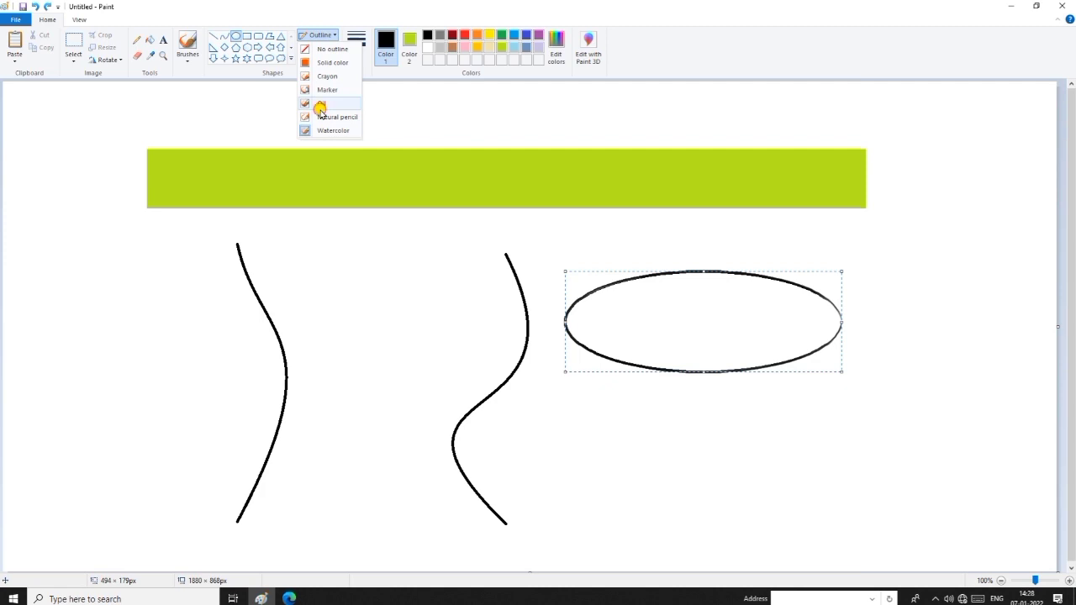
click(320, 106)
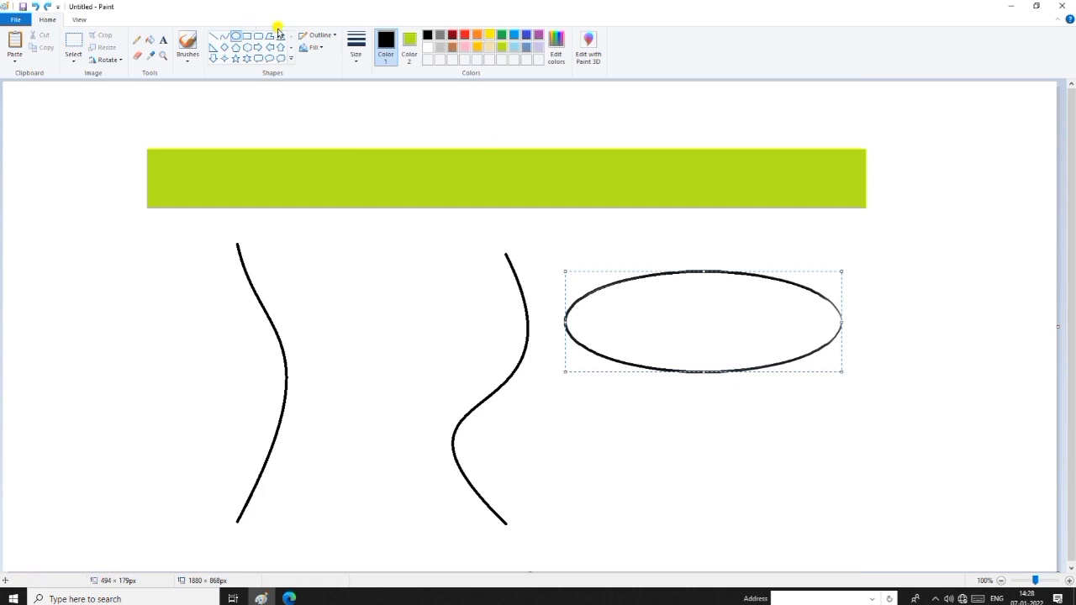
click(323, 47)
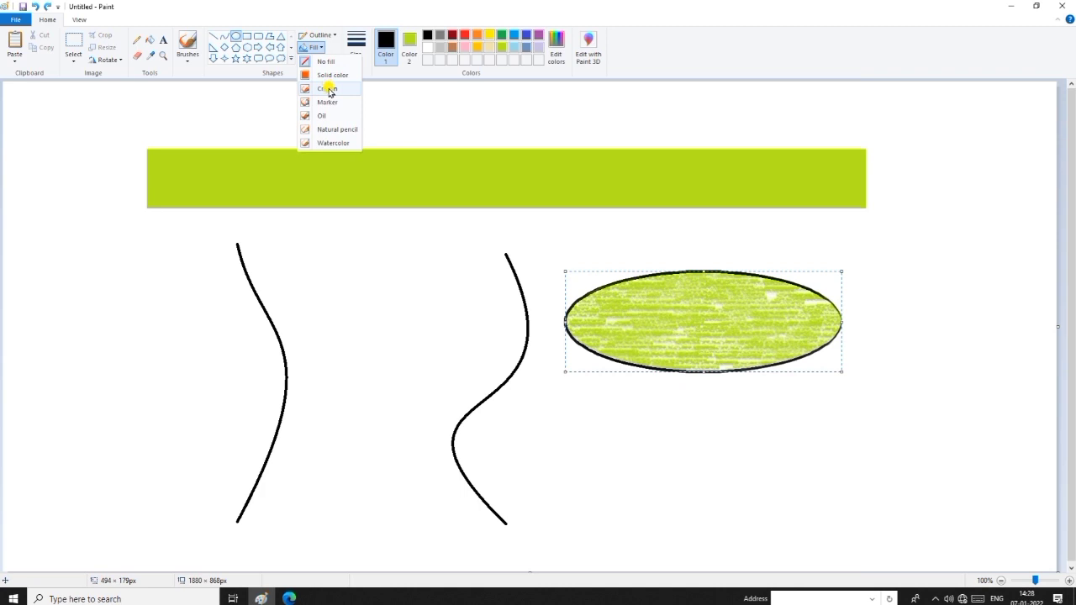
click(336, 143)
drag(744, 340, 732, 356)
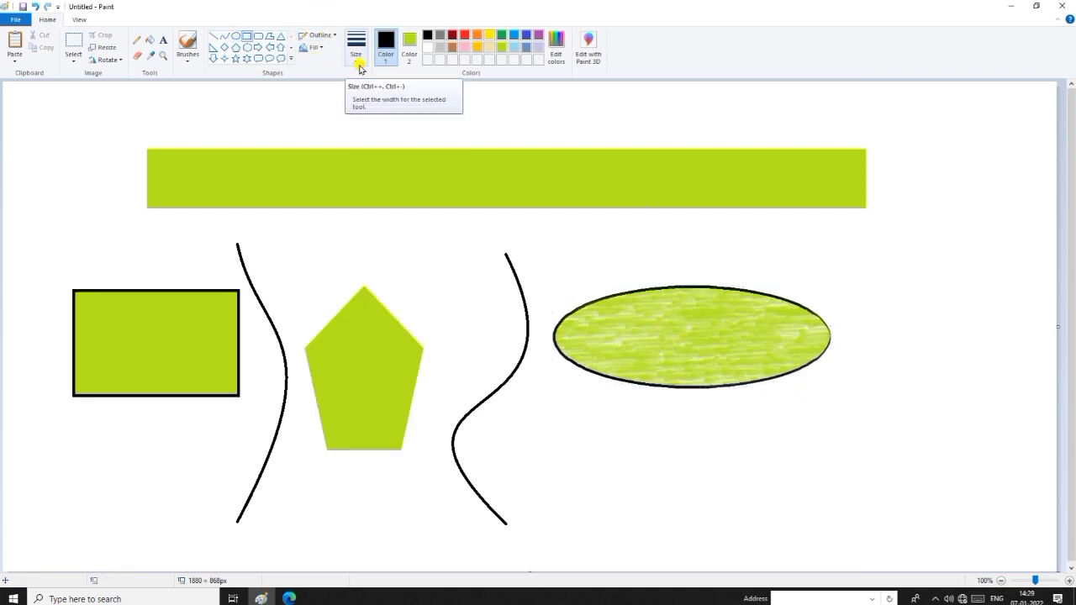
Set the line width to the thickest size
click(357, 62)
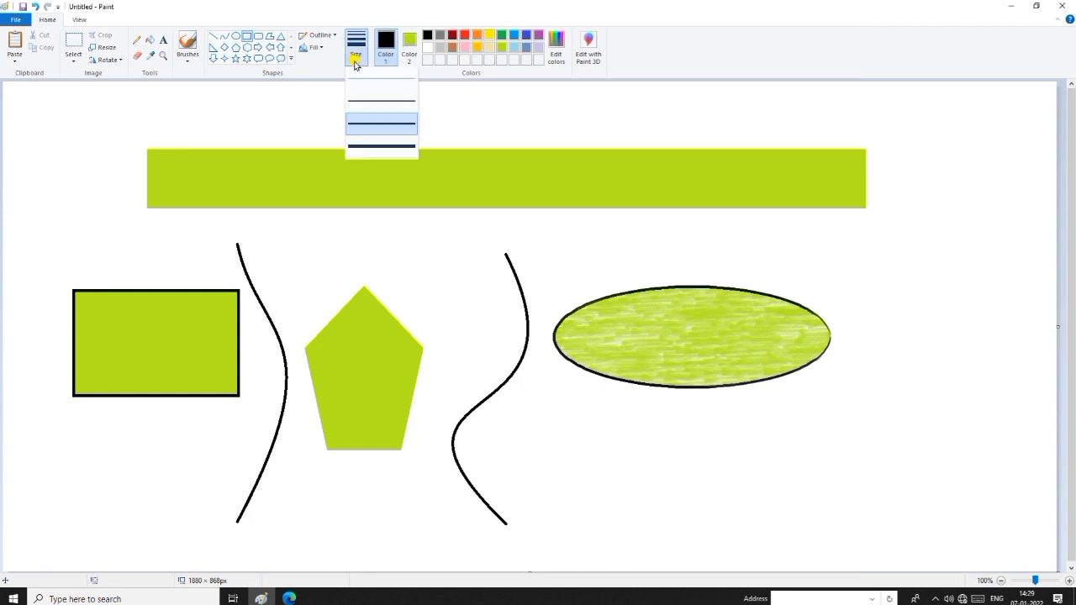
click(357, 65)
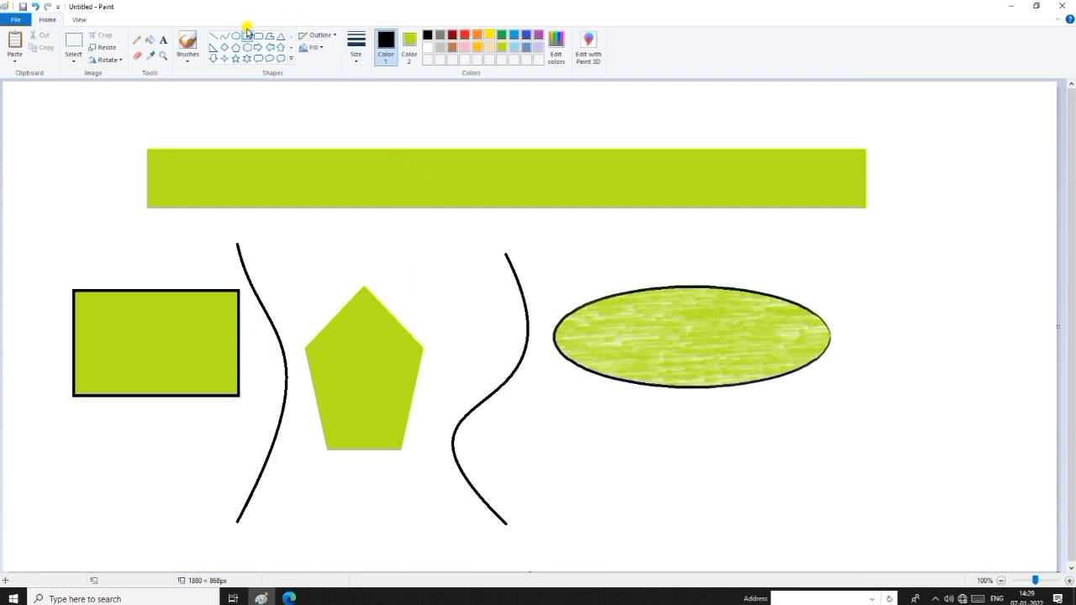
click(355, 54)
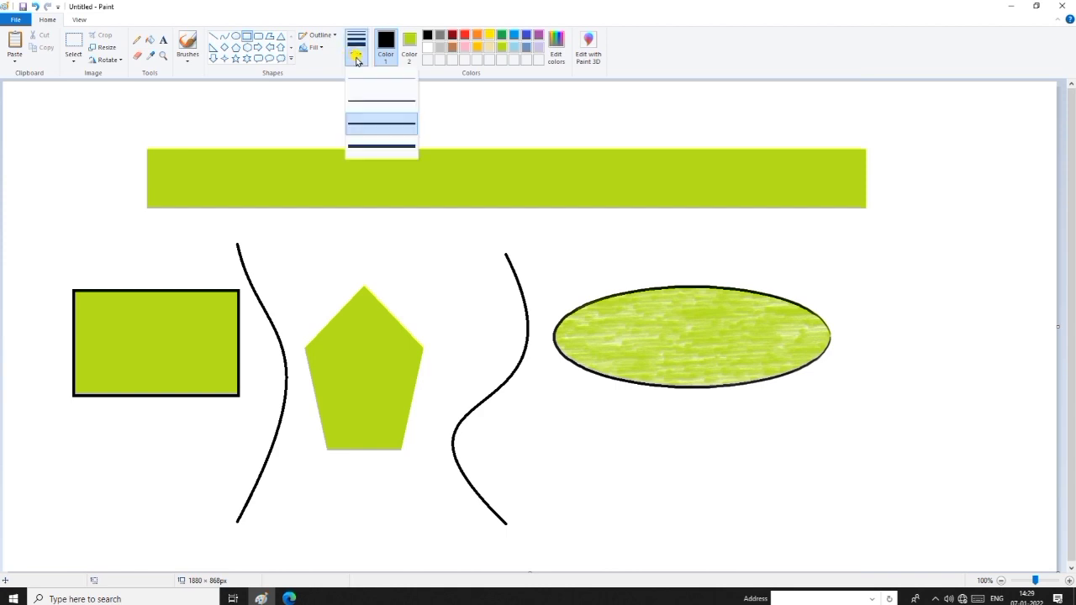
click(381, 145)
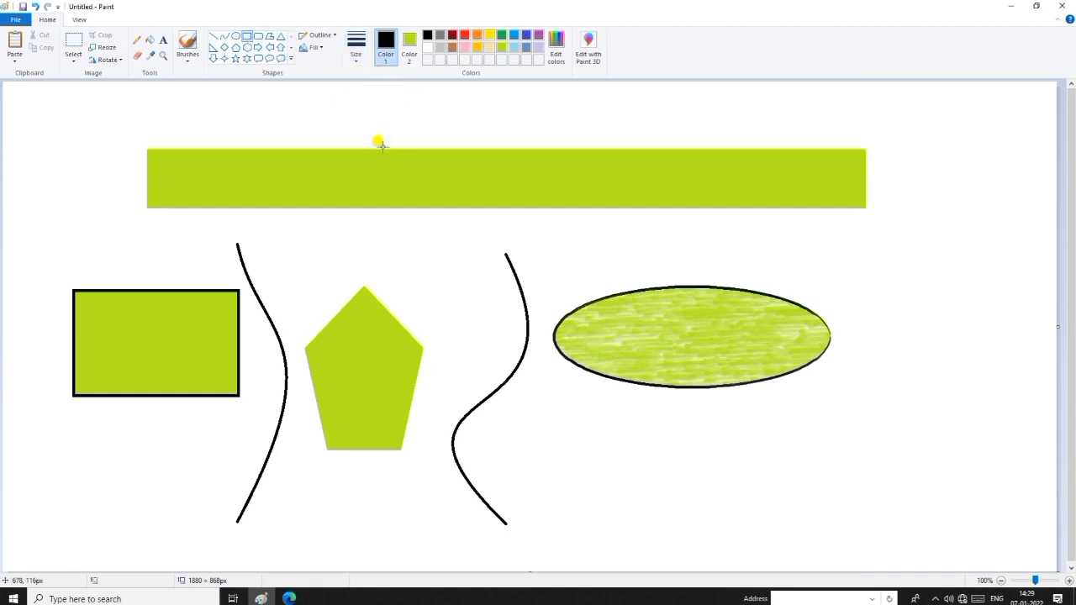
Draw a green oval at lower right and give it a thin second-size outline
click(236, 36)
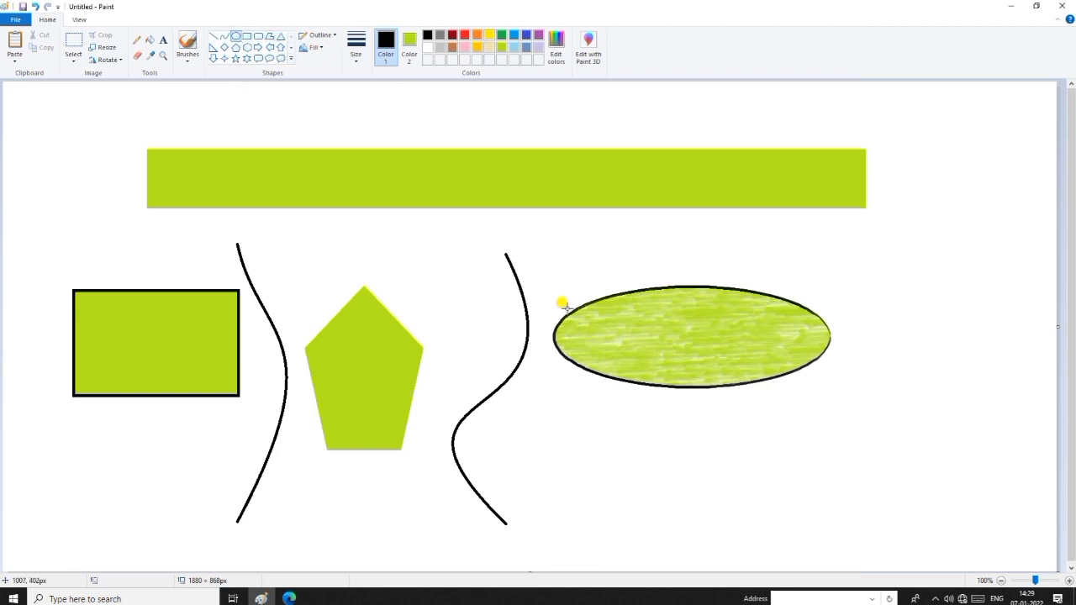
drag(656, 445, 879, 541)
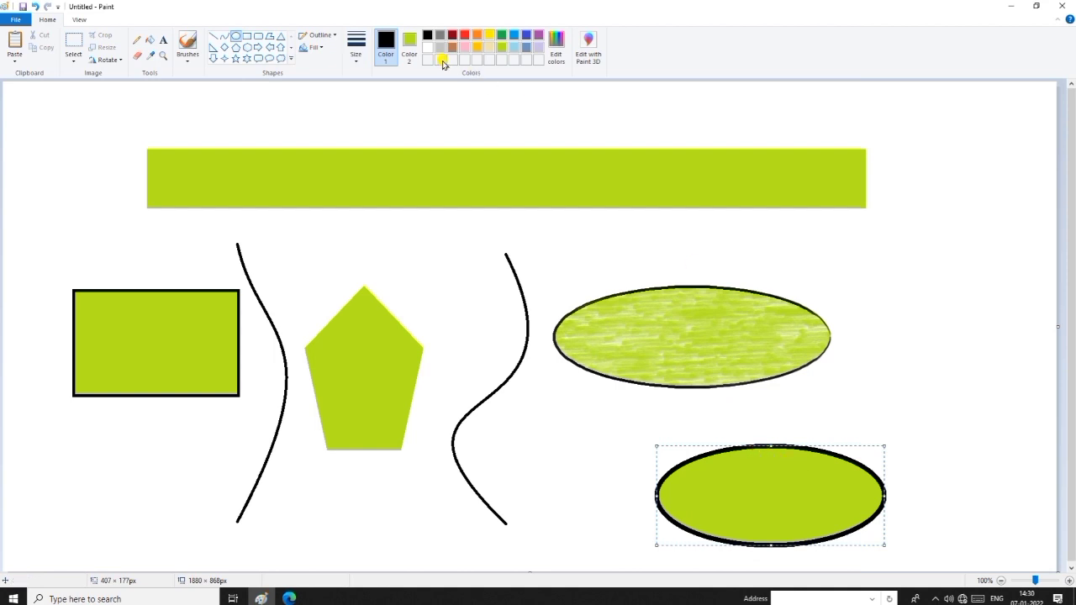
click(360, 57)
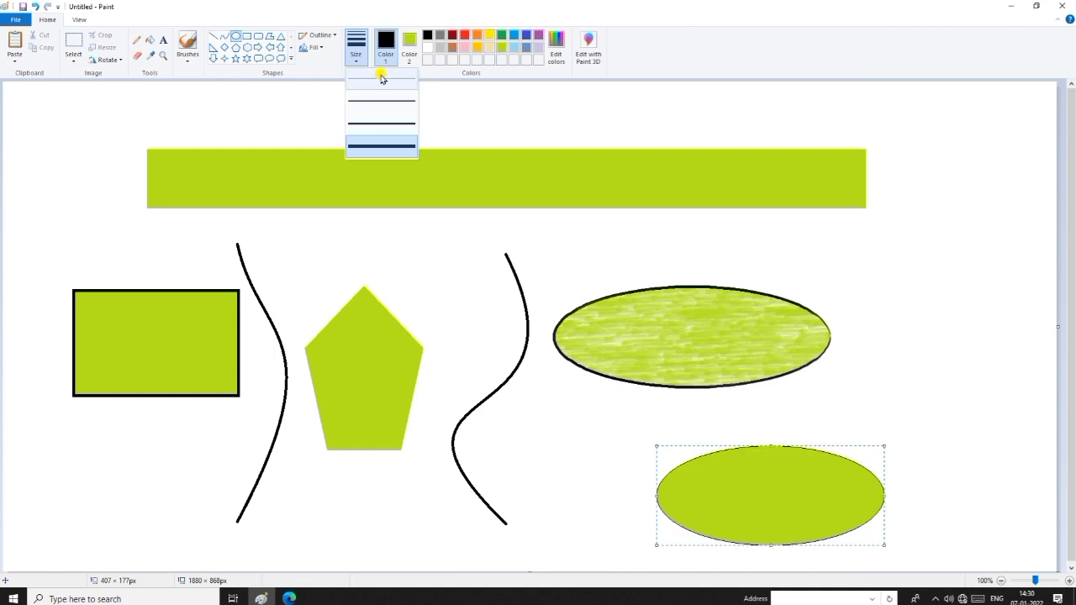
click(380, 77)
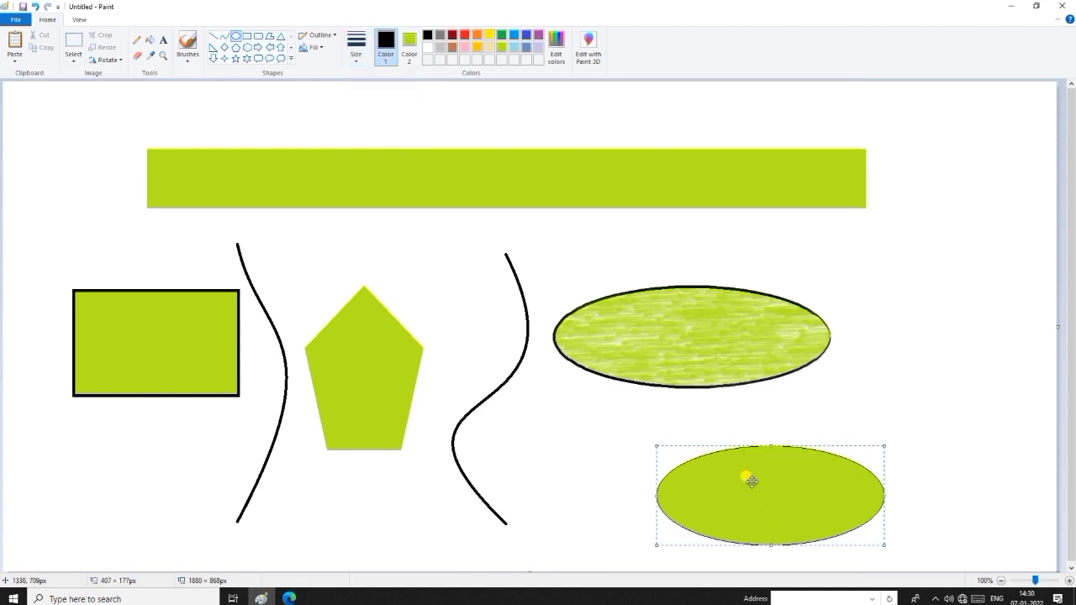
click(357, 60)
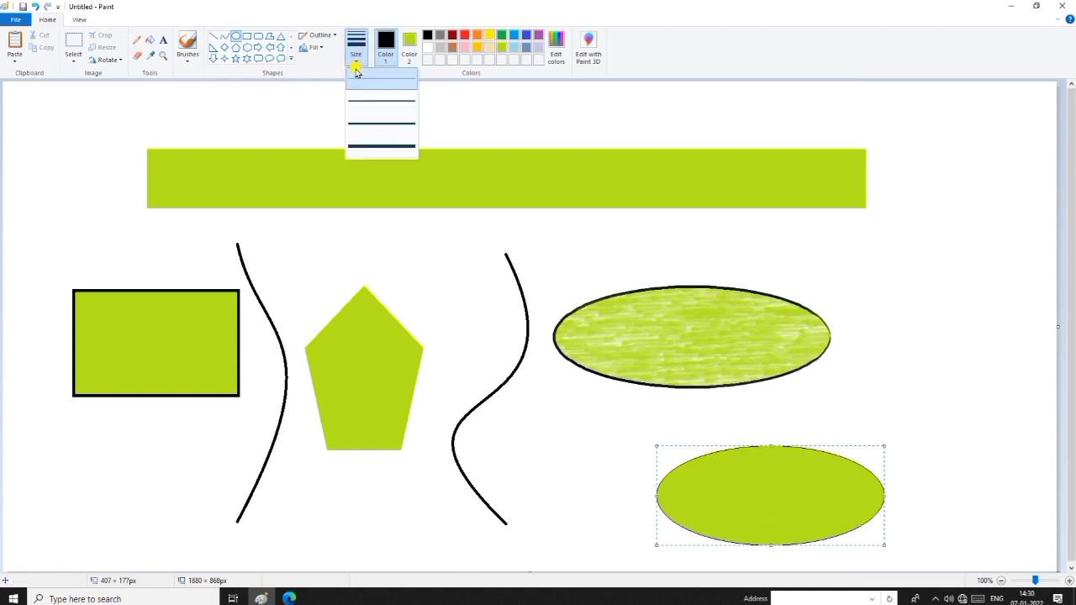
click(383, 101)
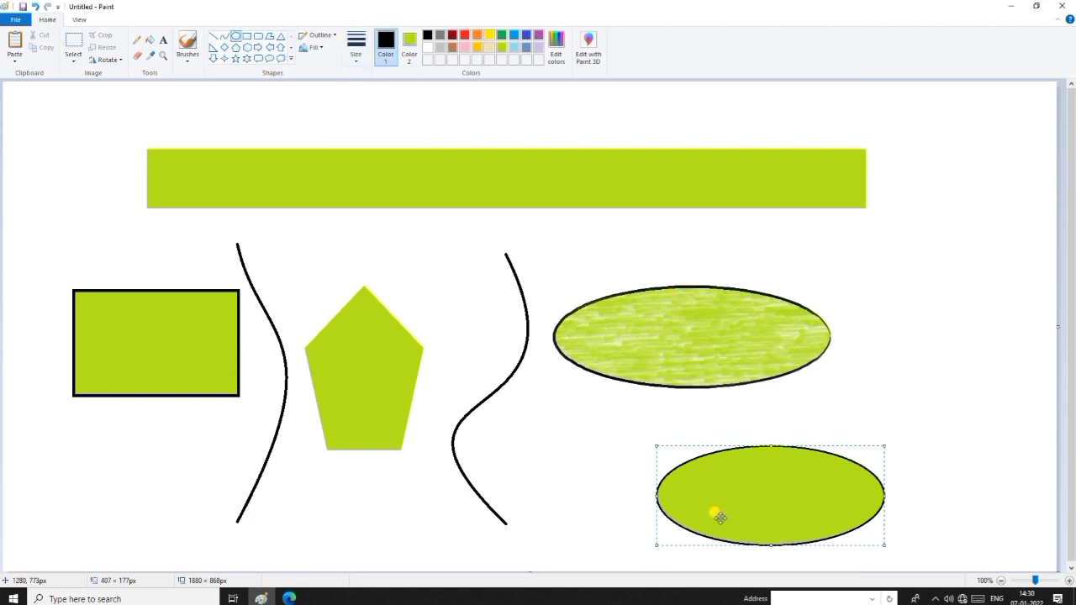
Discard the drawing without saving and pick orange as Color 1 on a blank canvas
key(alt+F4)
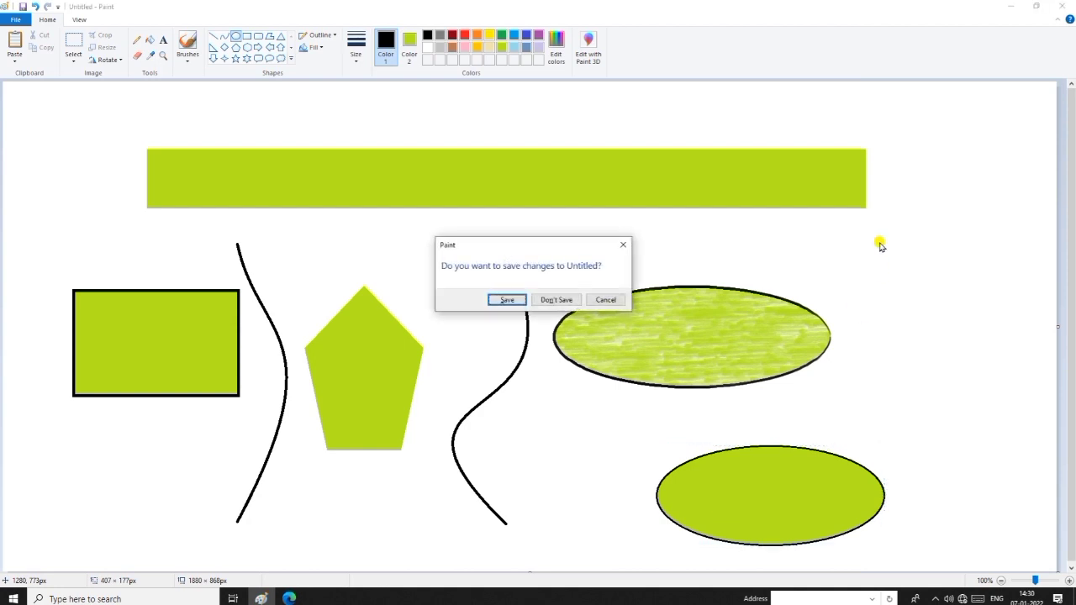
click(556, 299)
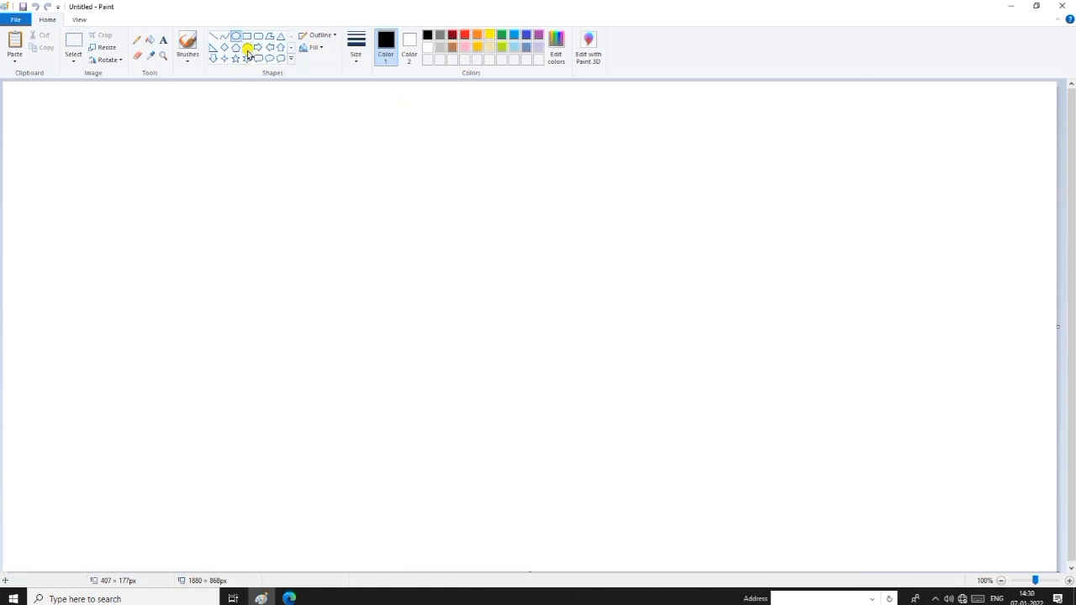
click(478, 36)
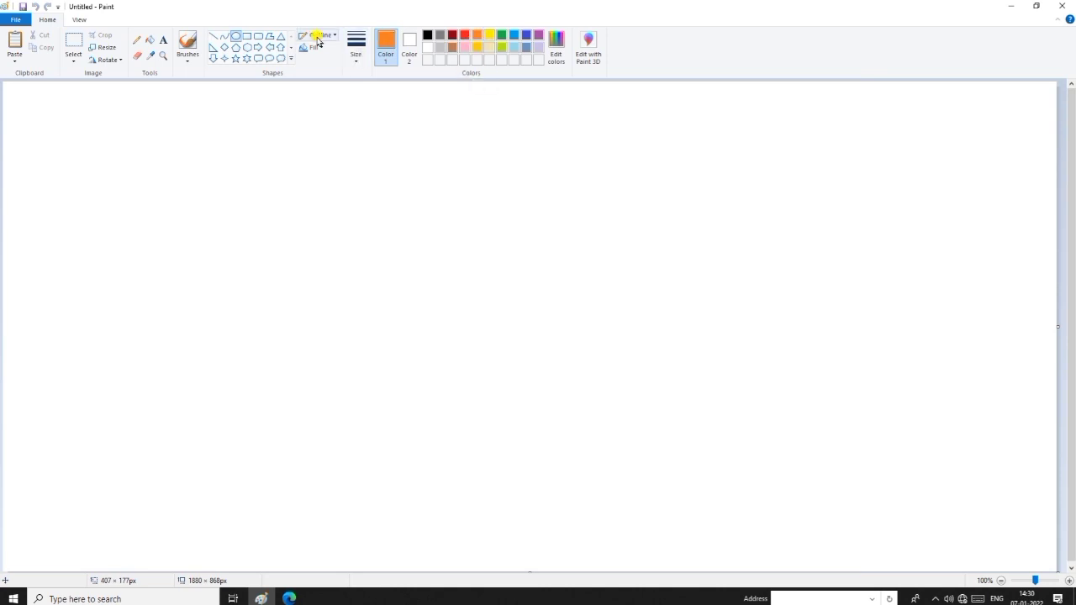
Draw a wide orange-outlined ellipse near the top centre with a light blue fill
drag(307, 163, 696, 280)
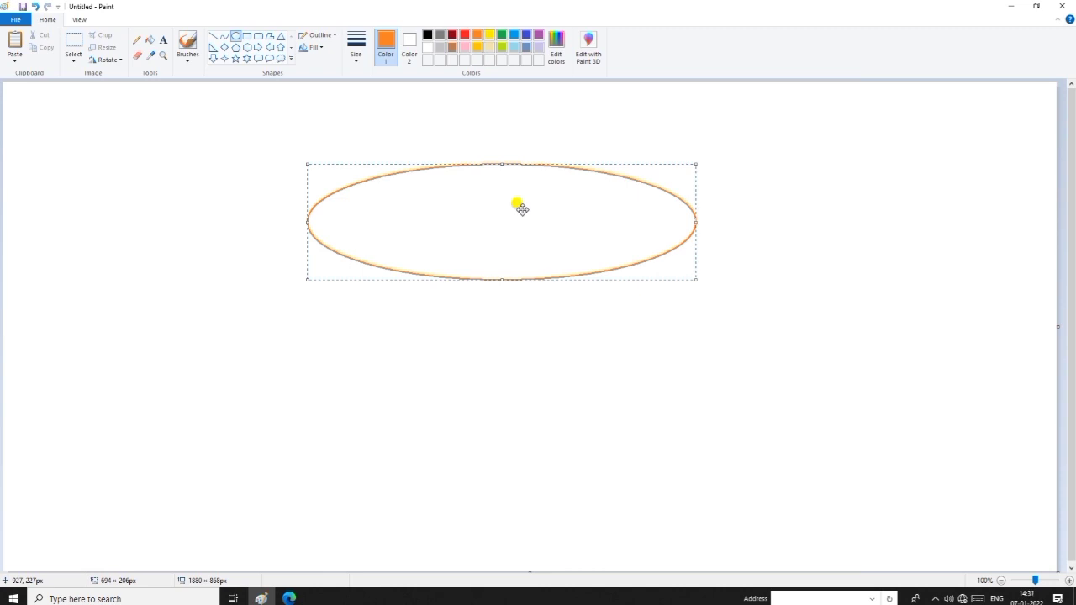
click(408, 52)
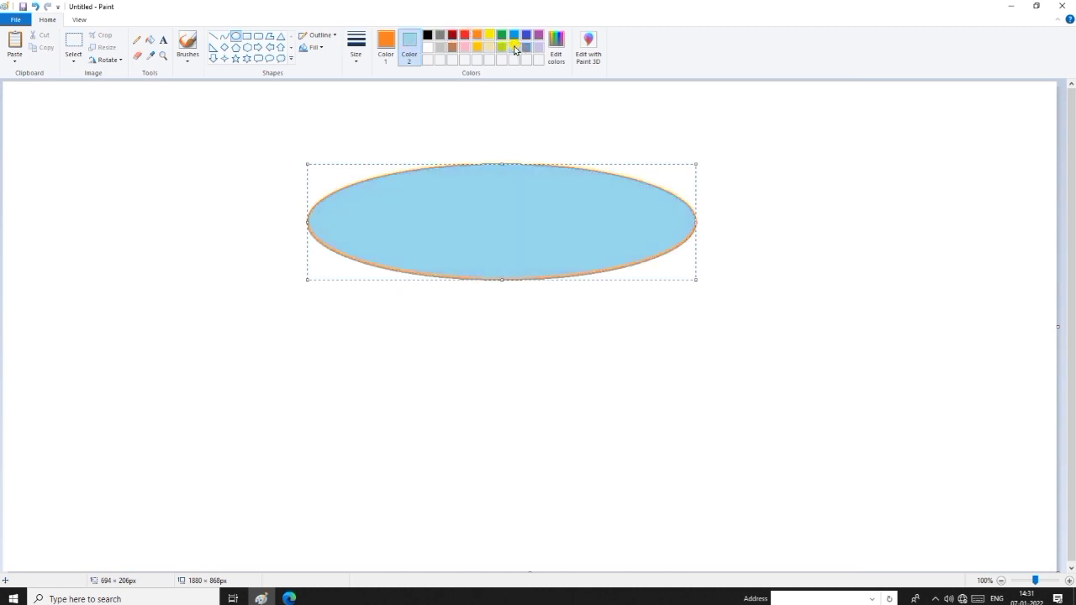
click(495, 106)
click(386, 46)
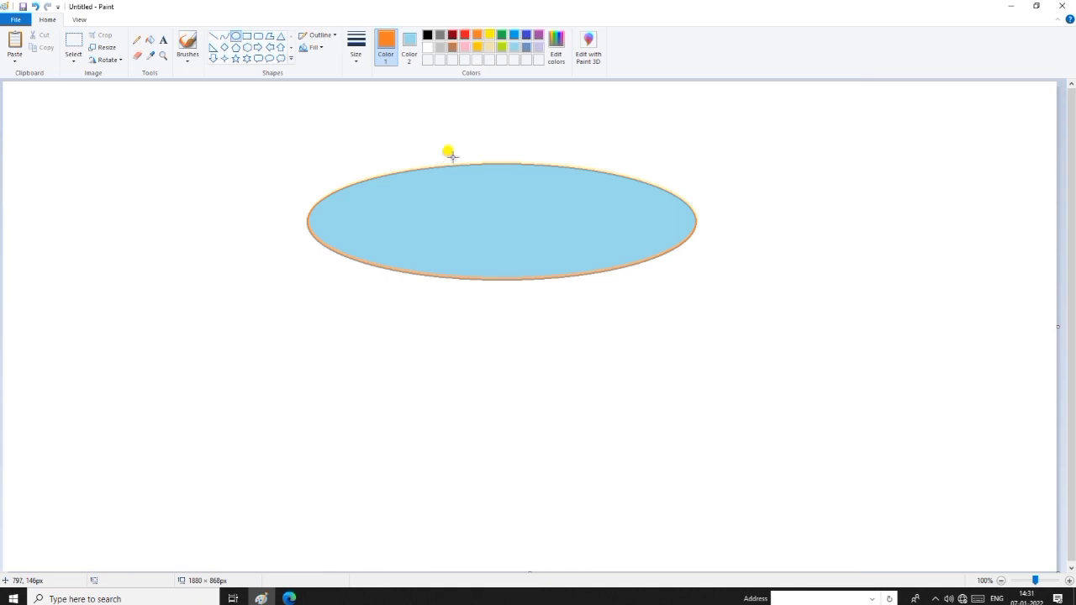
Fill the ellipse's orange outline with black, undoing the stray background fills
click(439, 35)
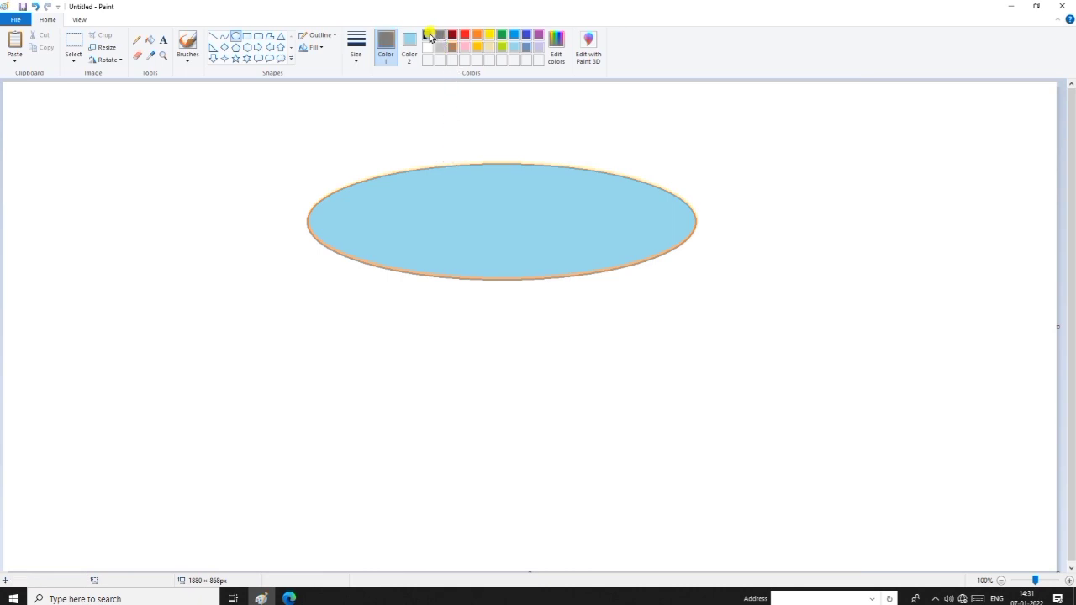
click(427, 36)
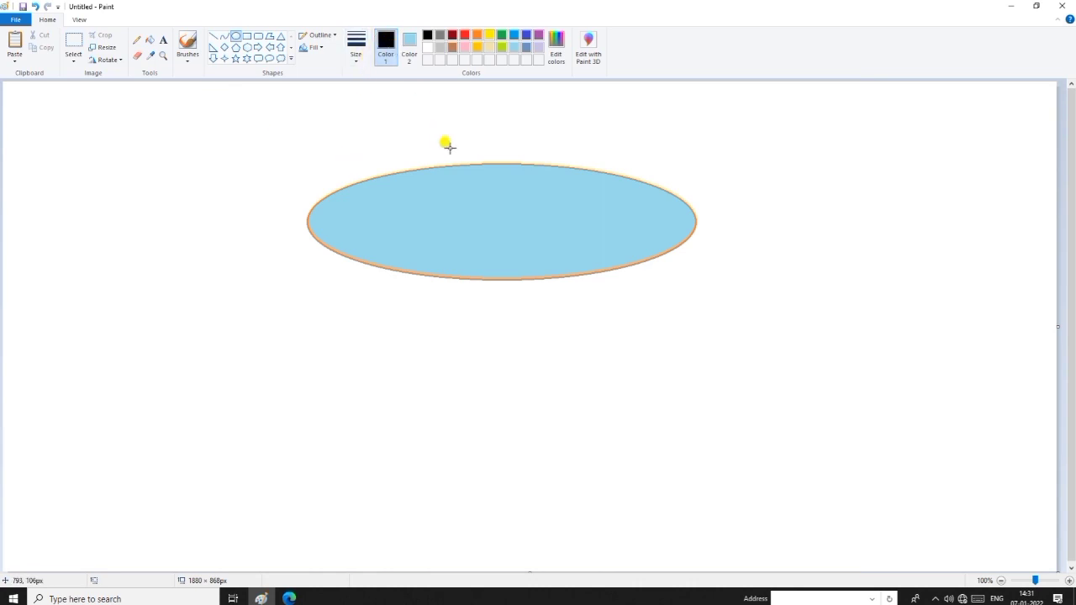
click(148, 42)
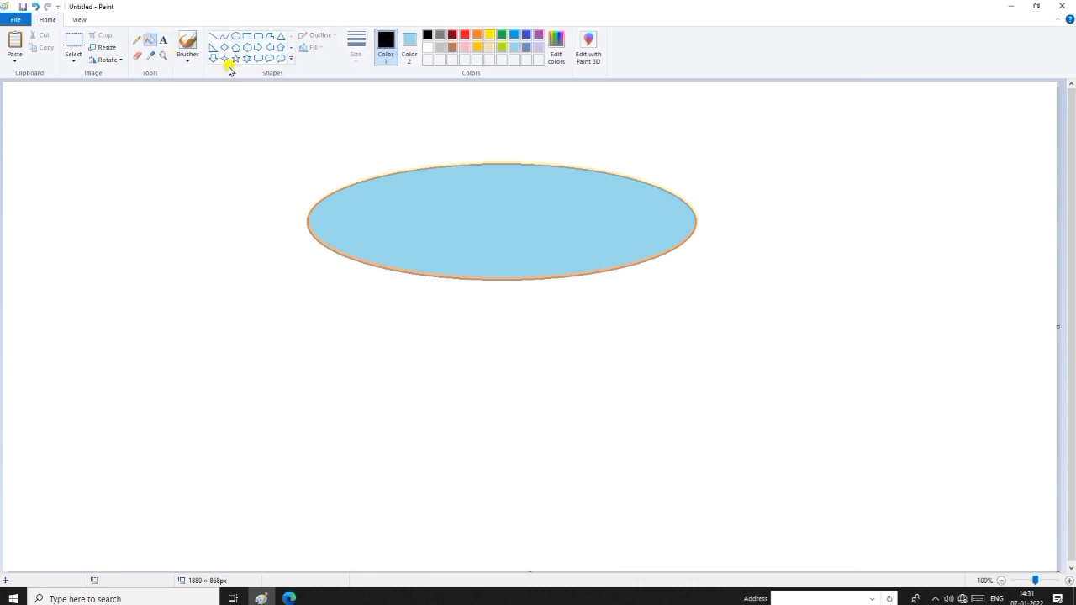
click(422, 158)
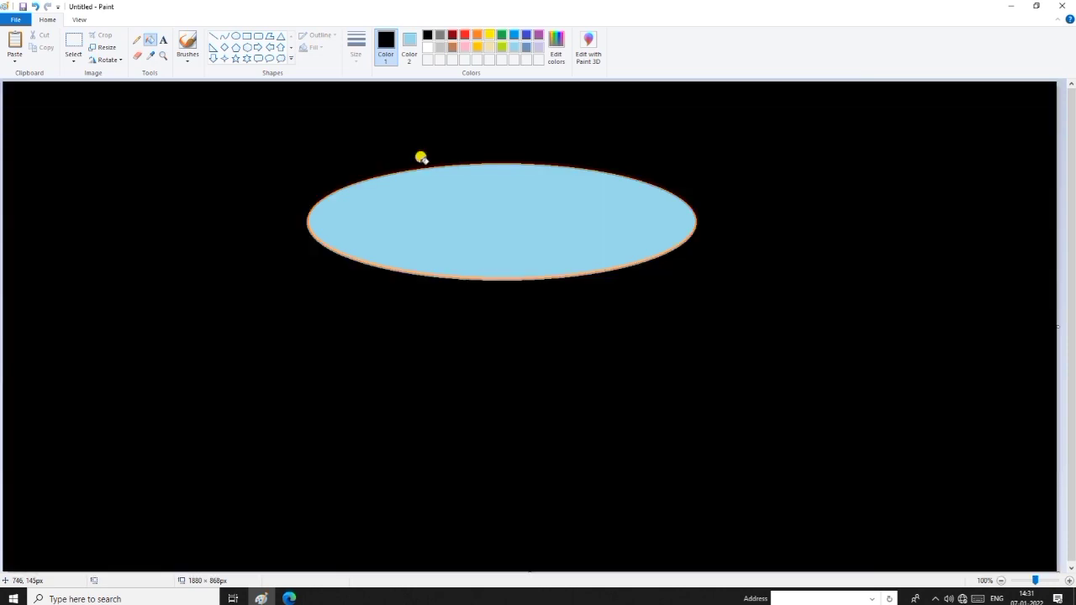
right_click(420, 158)
click(421, 167)
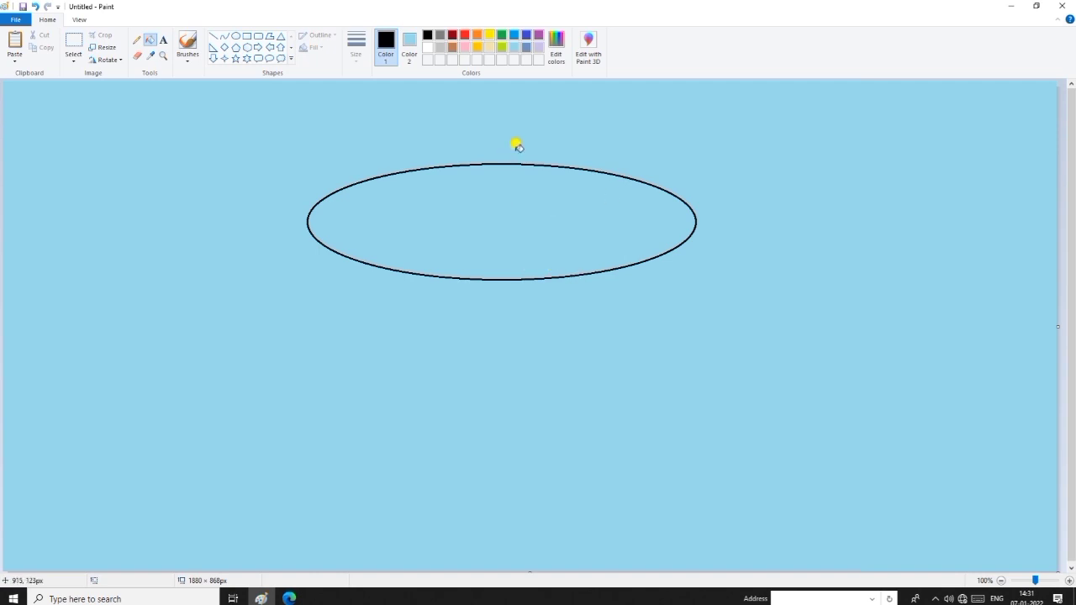
key(ctrl+z)
key(ctrl+z)
key(ctrl+z)
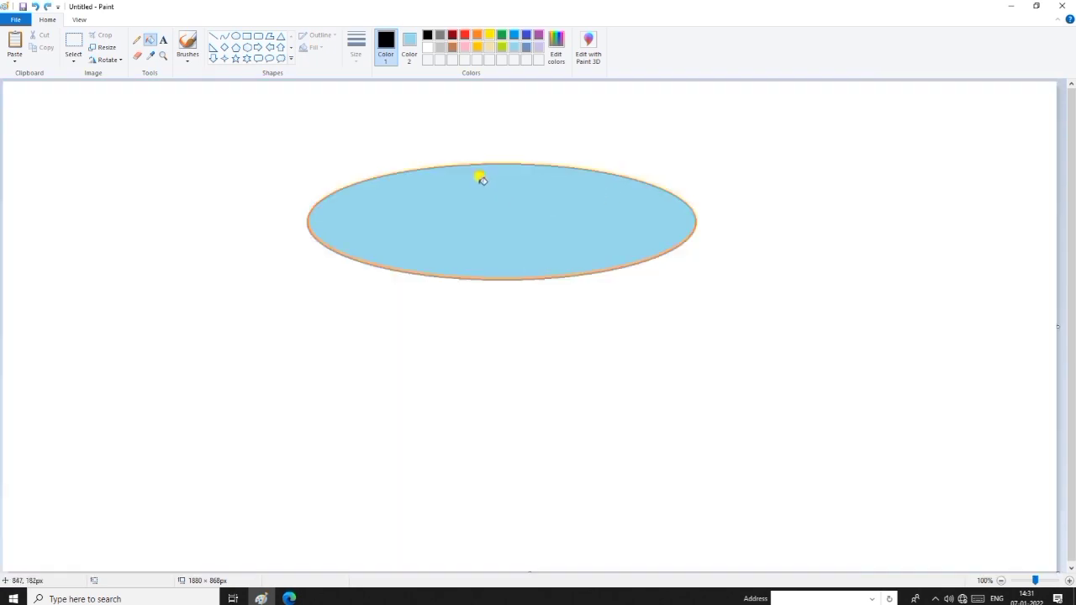
click(424, 163)
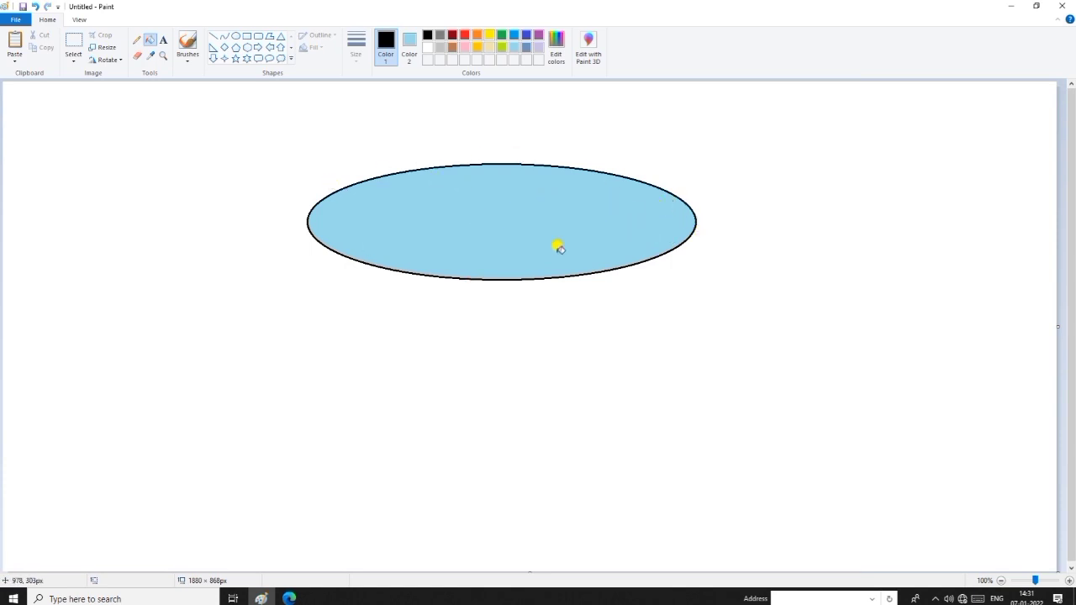
Try several palette colours and settle on blue as the drawing colour
click(452, 36)
click(441, 36)
click(490, 36)
click(515, 36)
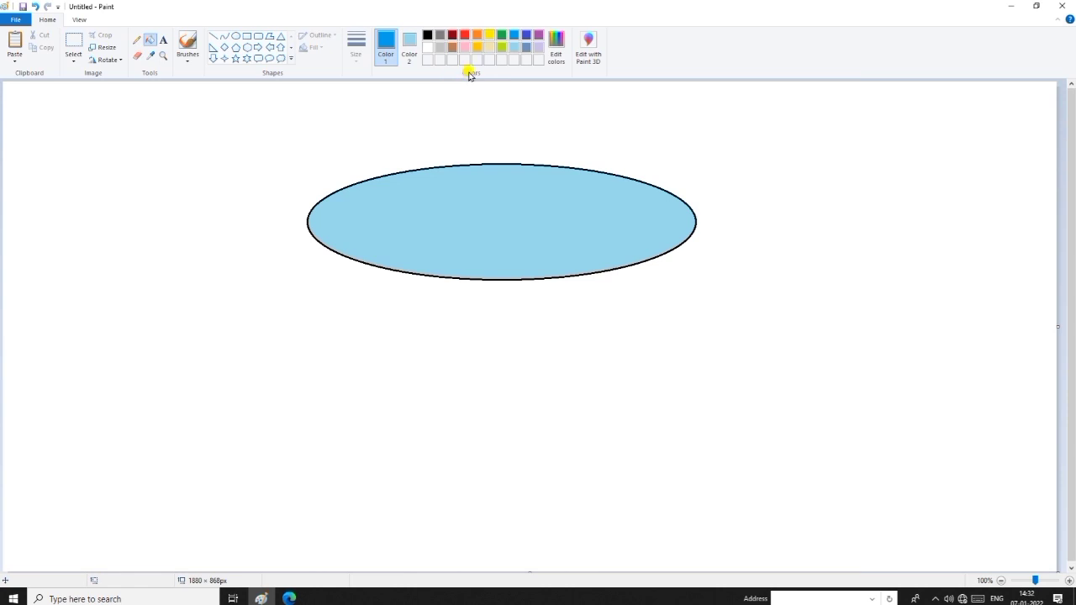
Pick a custom bright green in Edit colors and confirm it as Color 1
click(559, 51)
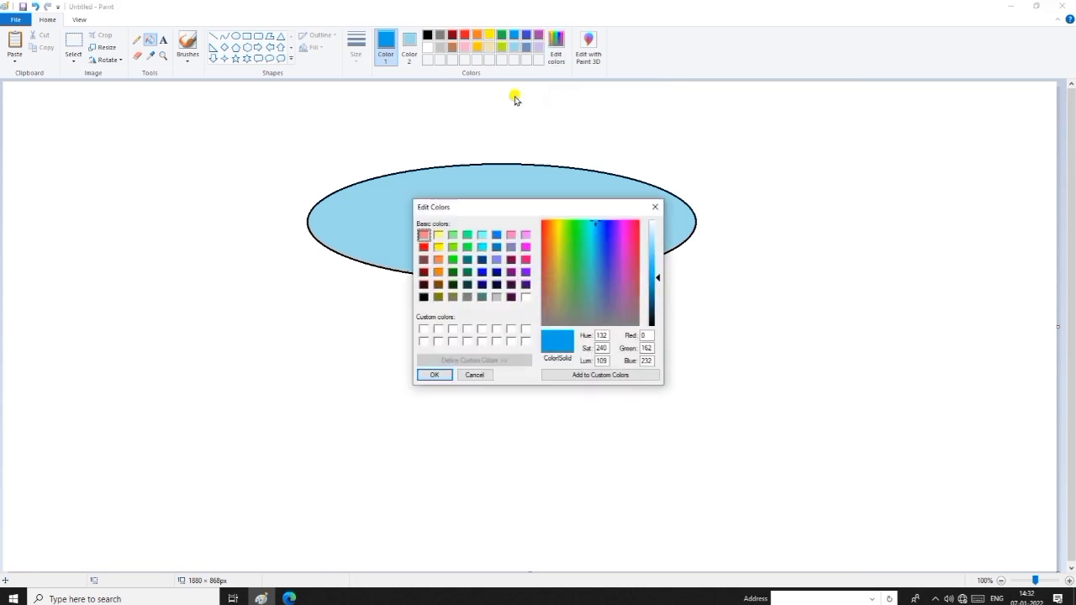
click(655, 207)
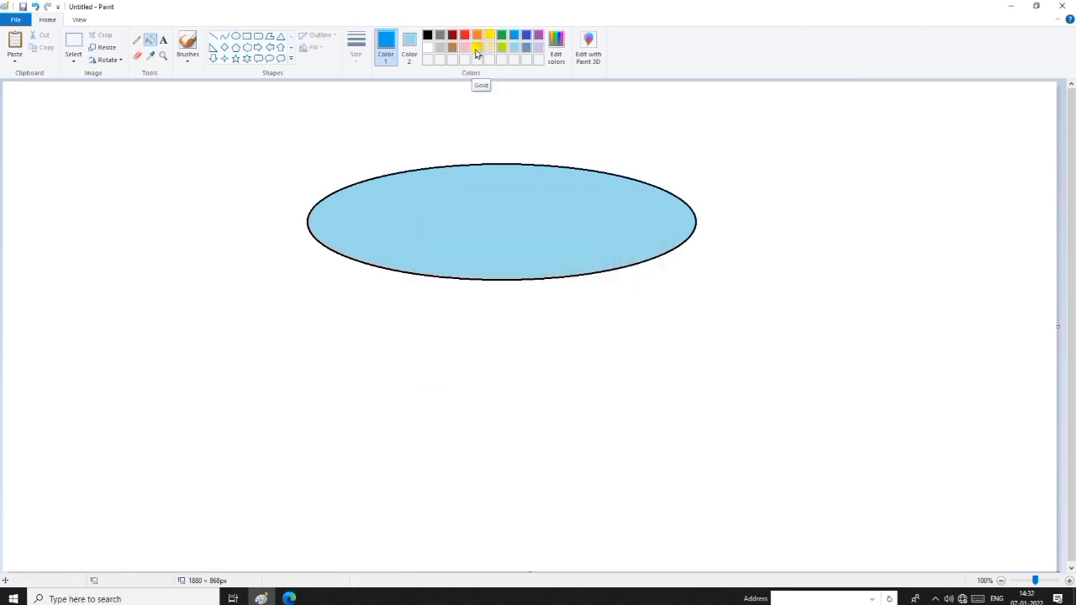
click(556, 43)
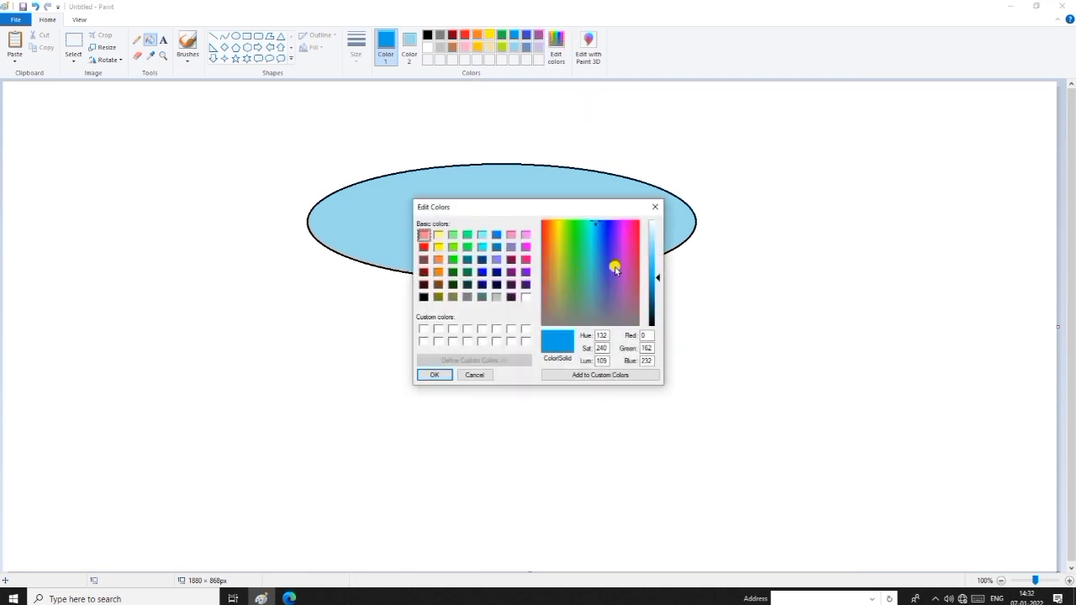
drag(615, 268, 570, 247)
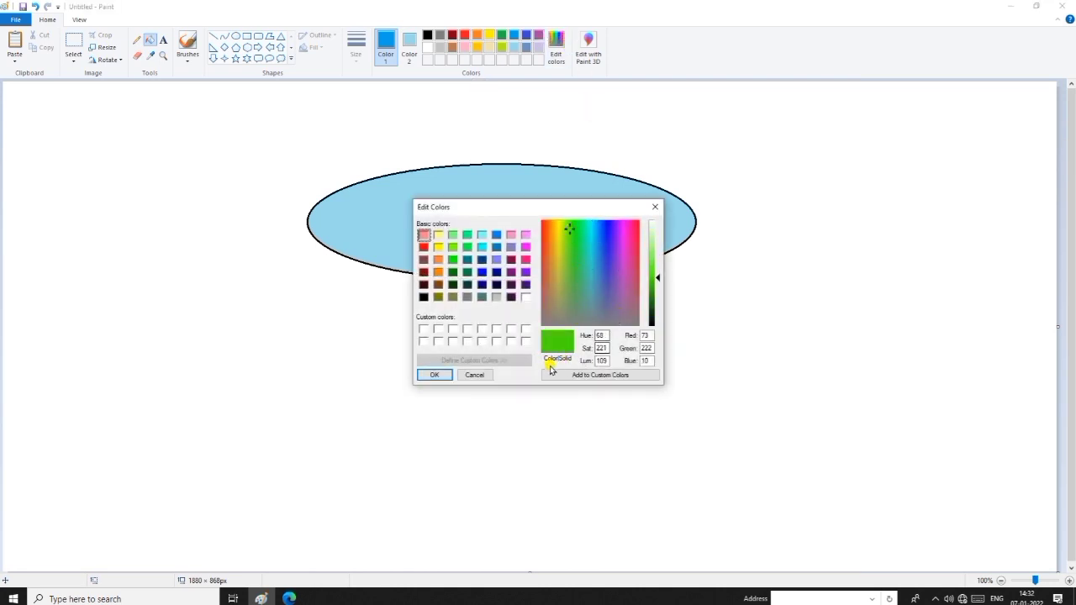
click(434, 375)
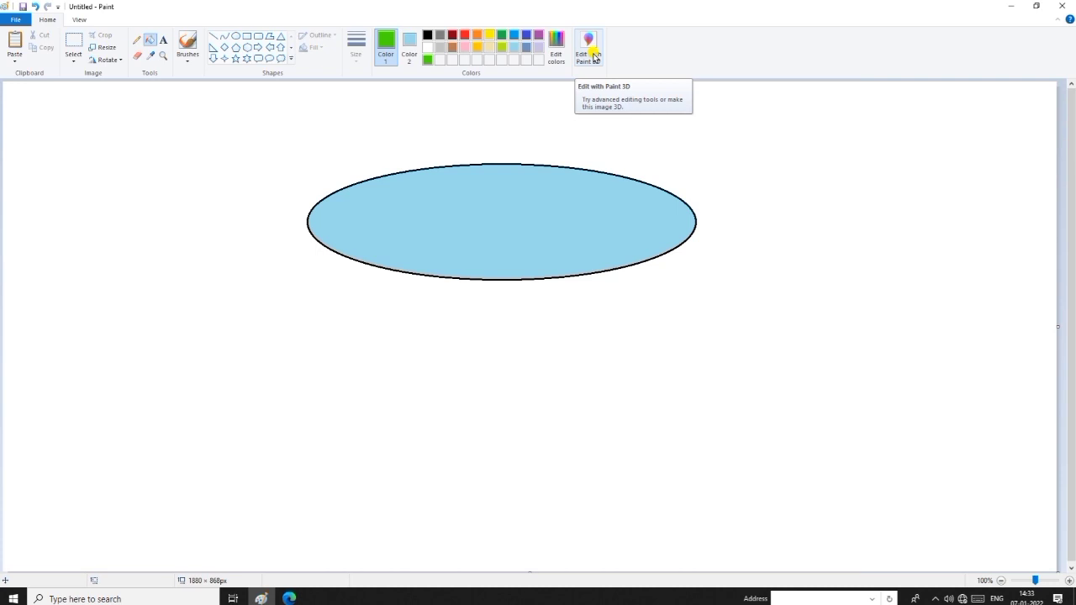
Open the unsaved ellipse drawing in Paint 3D without saving
click(594, 55)
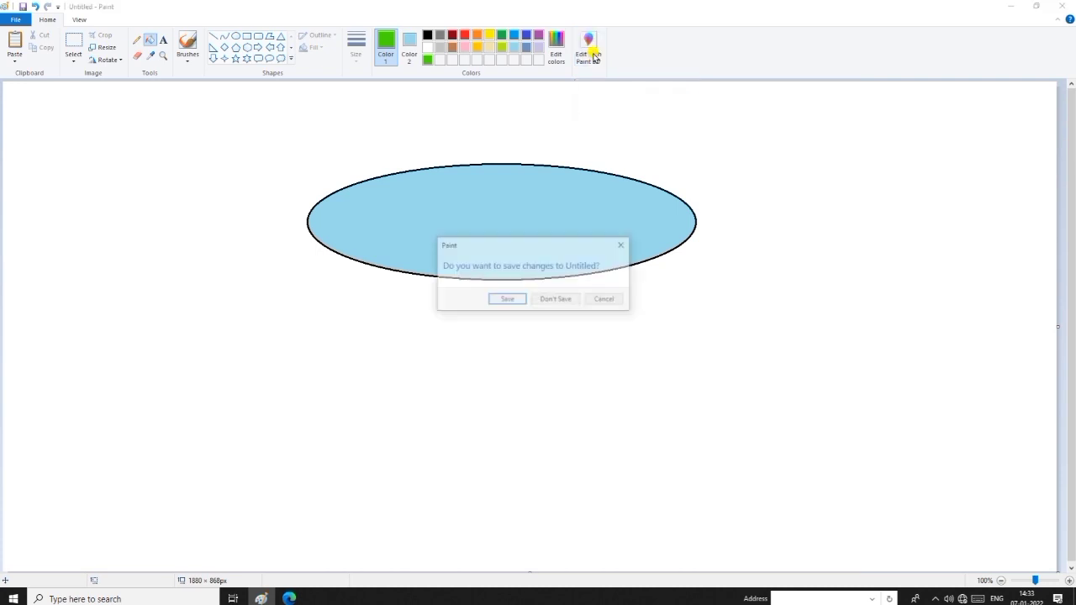
click(555, 303)
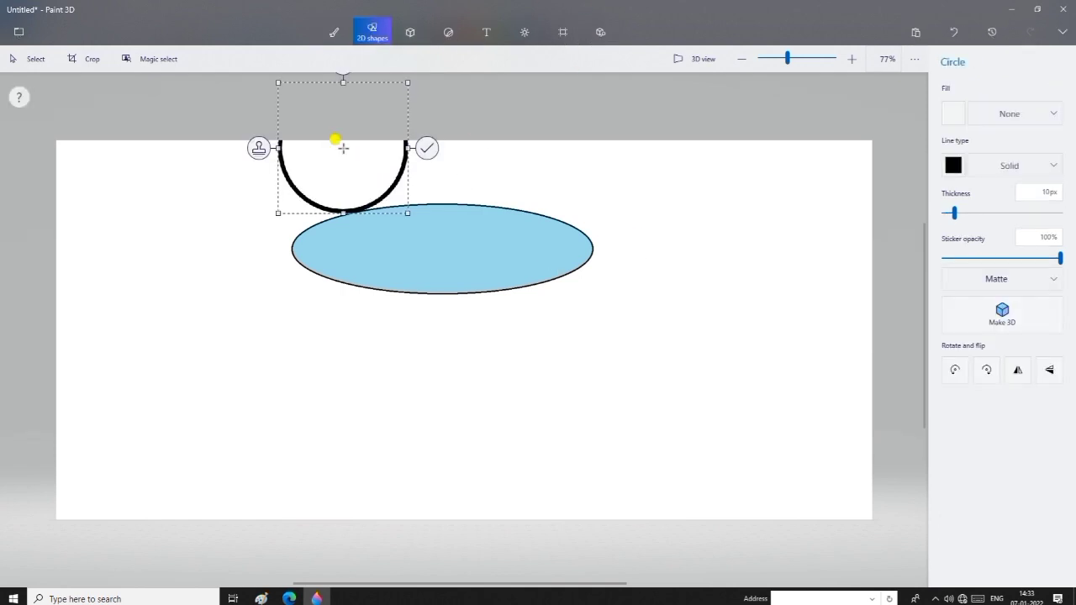
Add a blue 3D tube right of the ellipse and tilt it so its open end shows
click(336, 30)
click(372, 27)
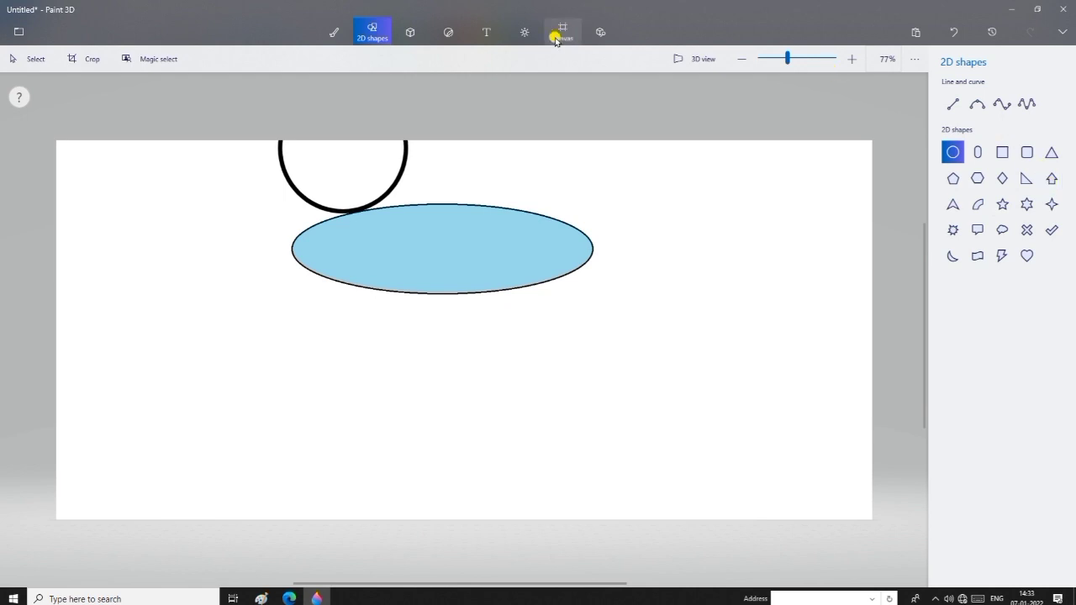
click(414, 32)
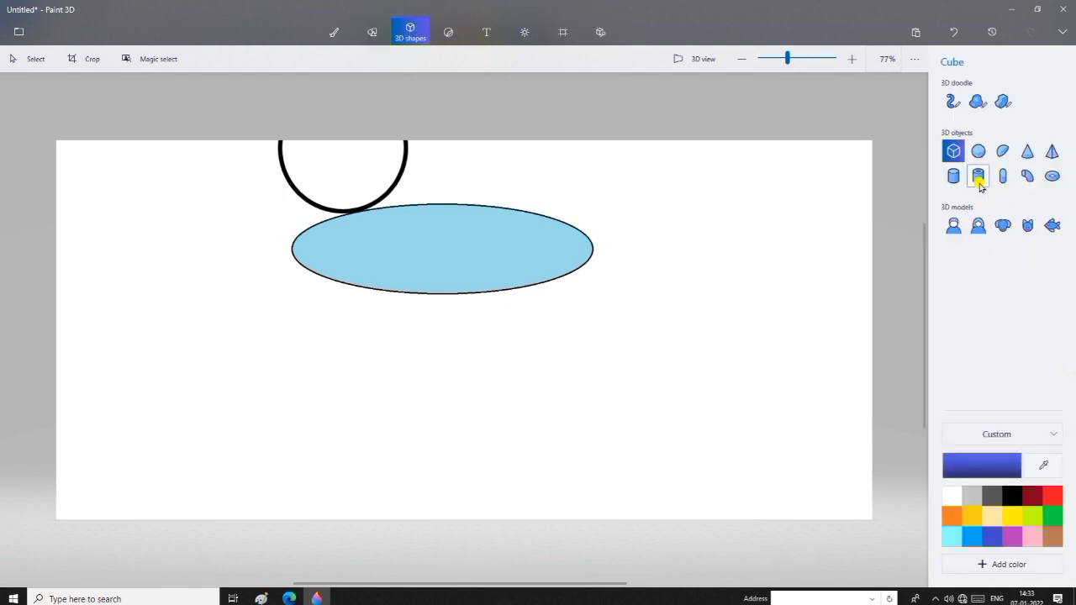
click(977, 175)
drag(646, 261, 774, 375)
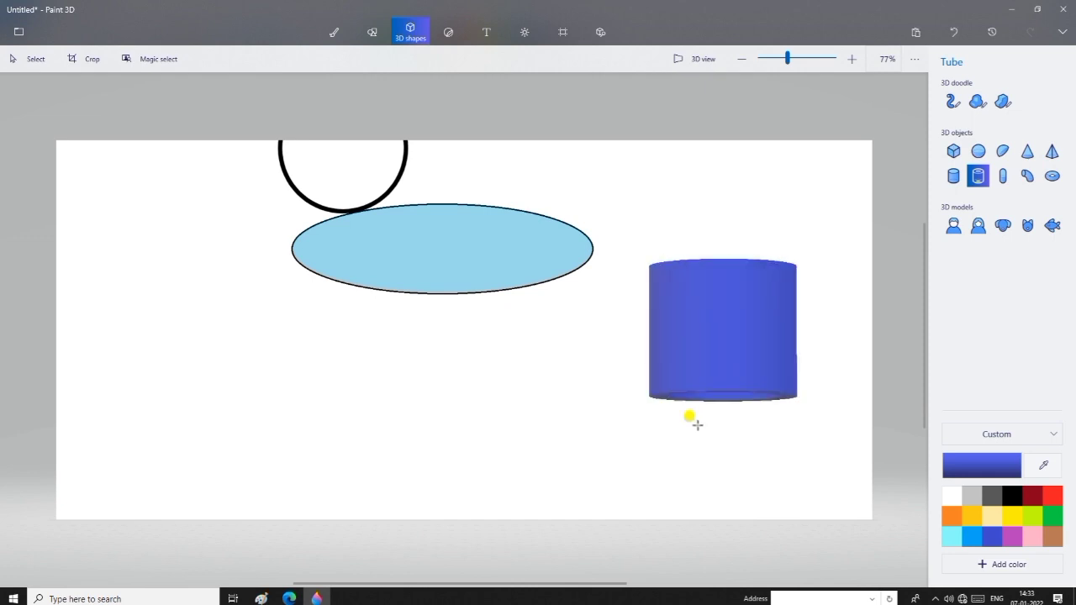
click(712, 395)
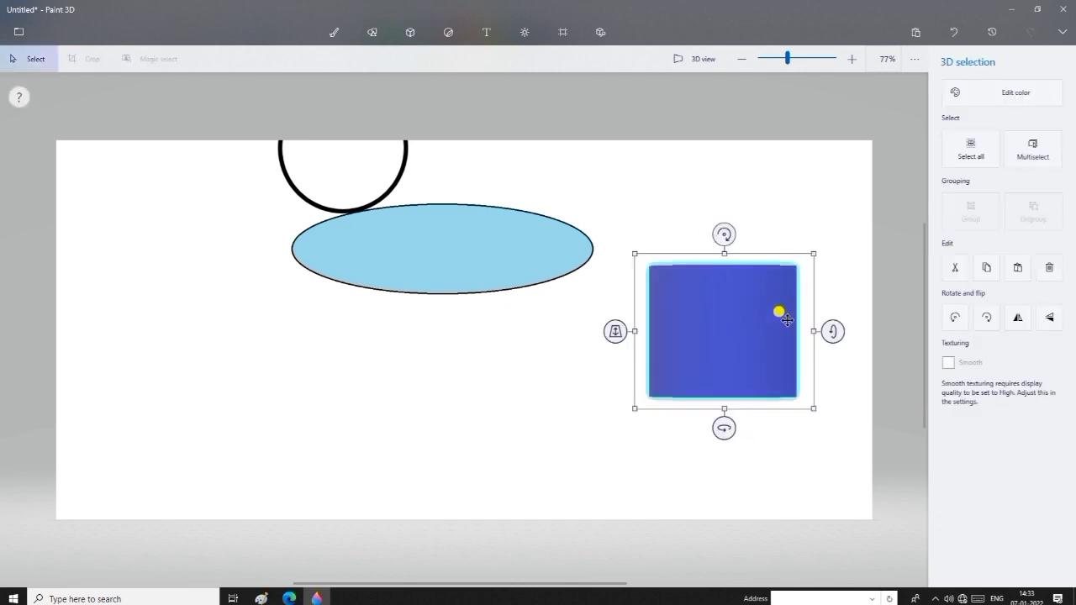
drag(833, 331, 829, 449)
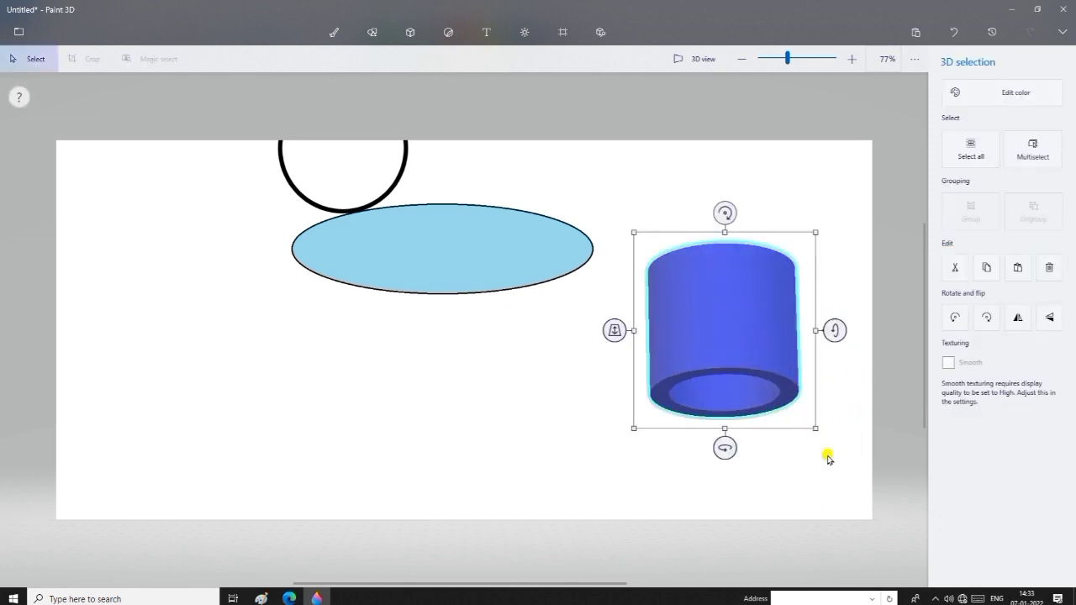
Make a small selection below the tube into a 3D object and rotate it
drag(714, 443, 752, 446)
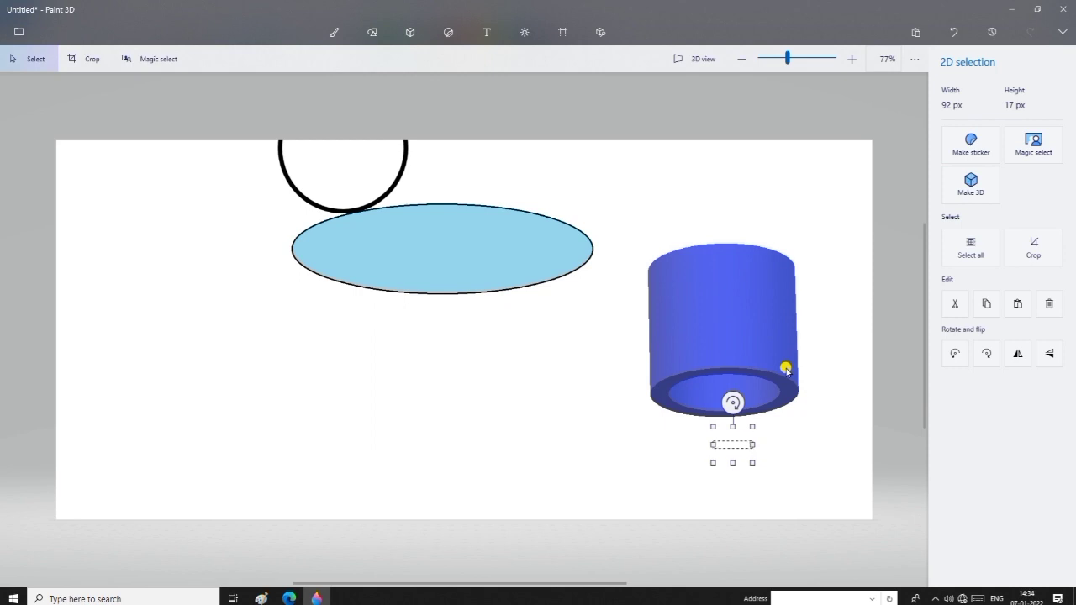
click(978, 197)
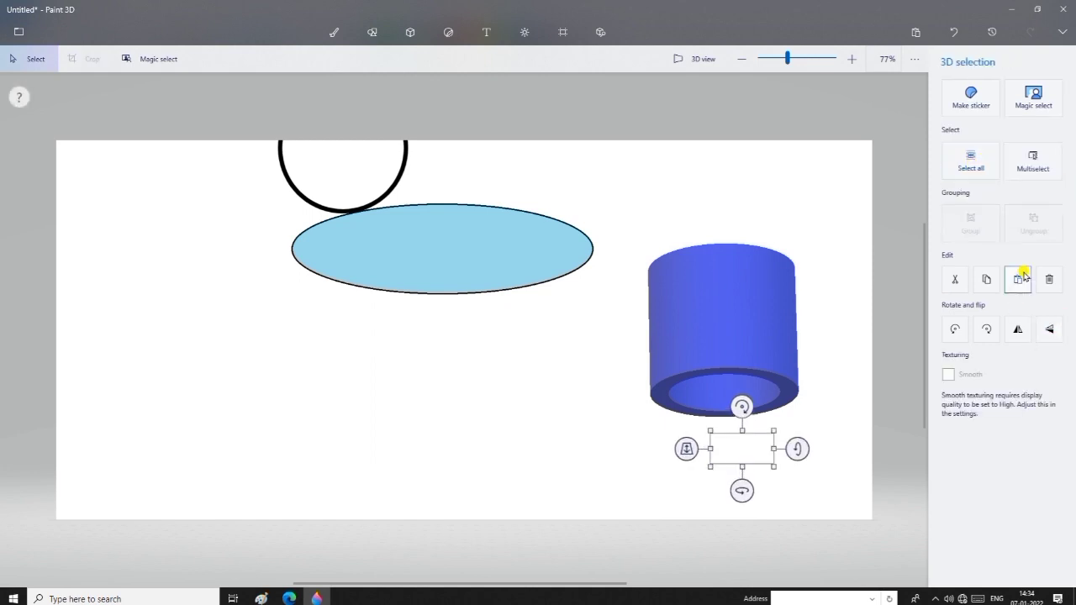
drag(795, 454, 786, 414)
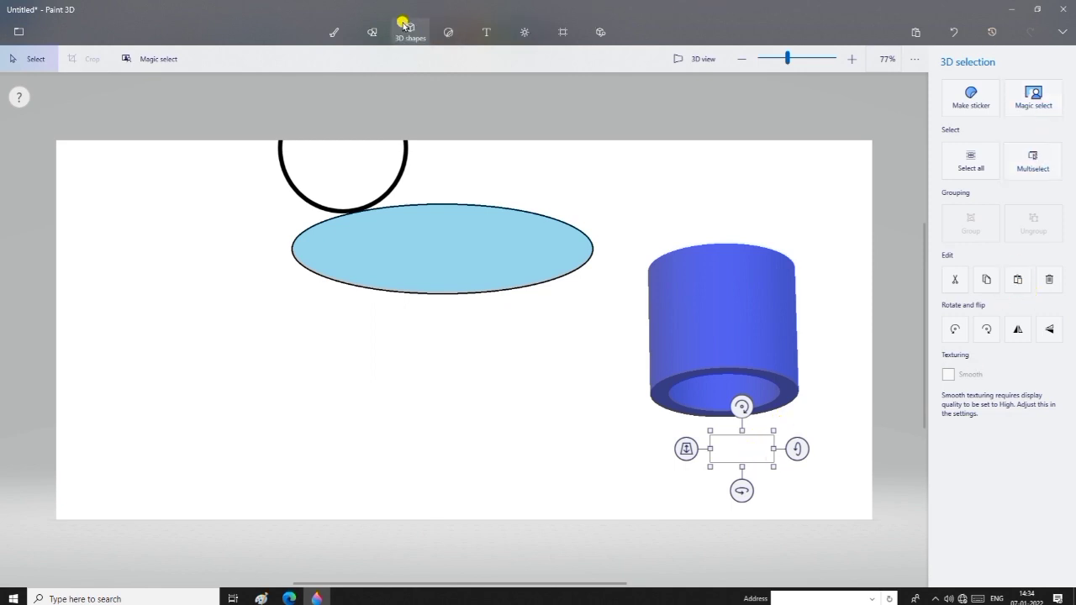
Place a grey stone-textured round sticker below the ellipse
click(449, 37)
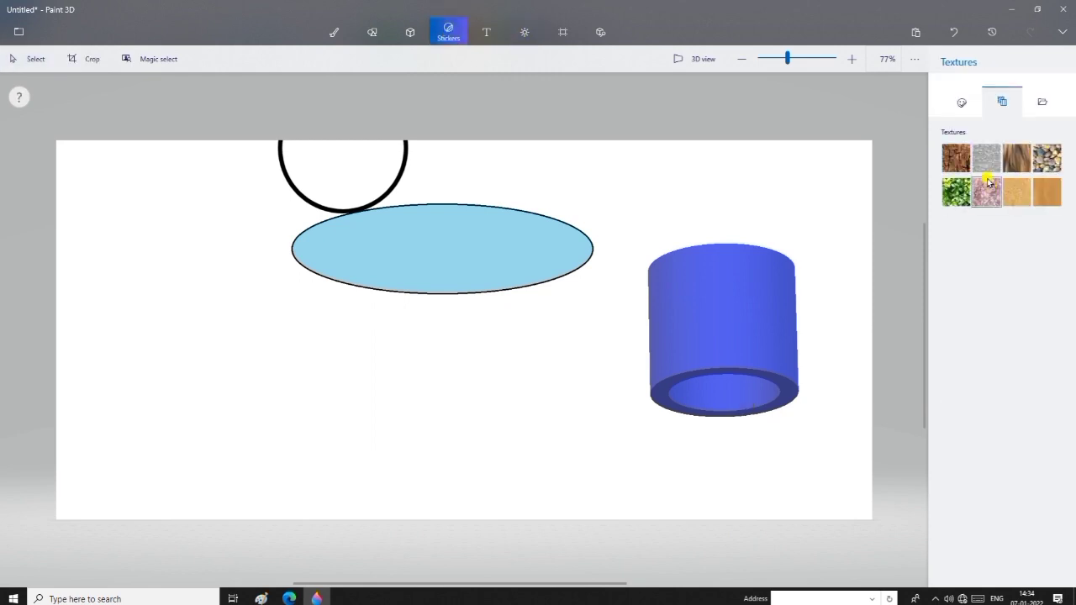
click(985, 162)
click(300, 323)
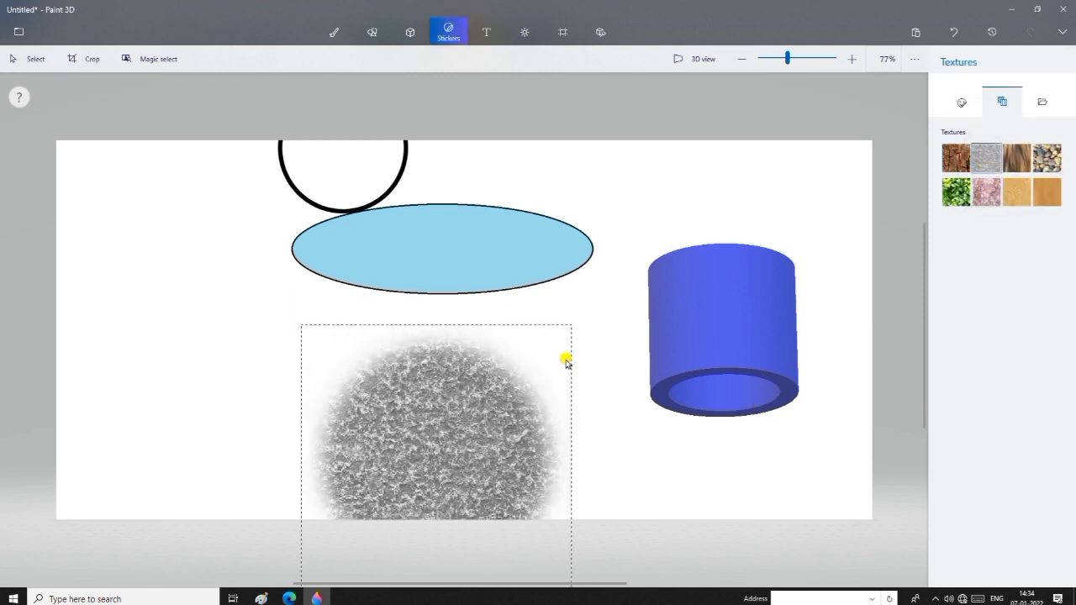
click(630, 369)
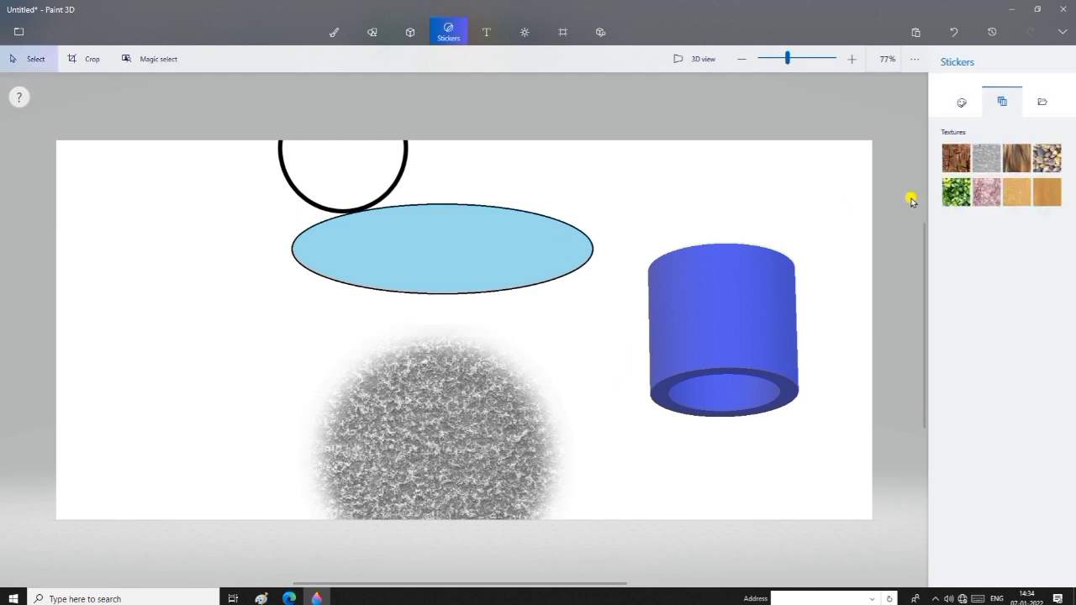
click(1017, 191)
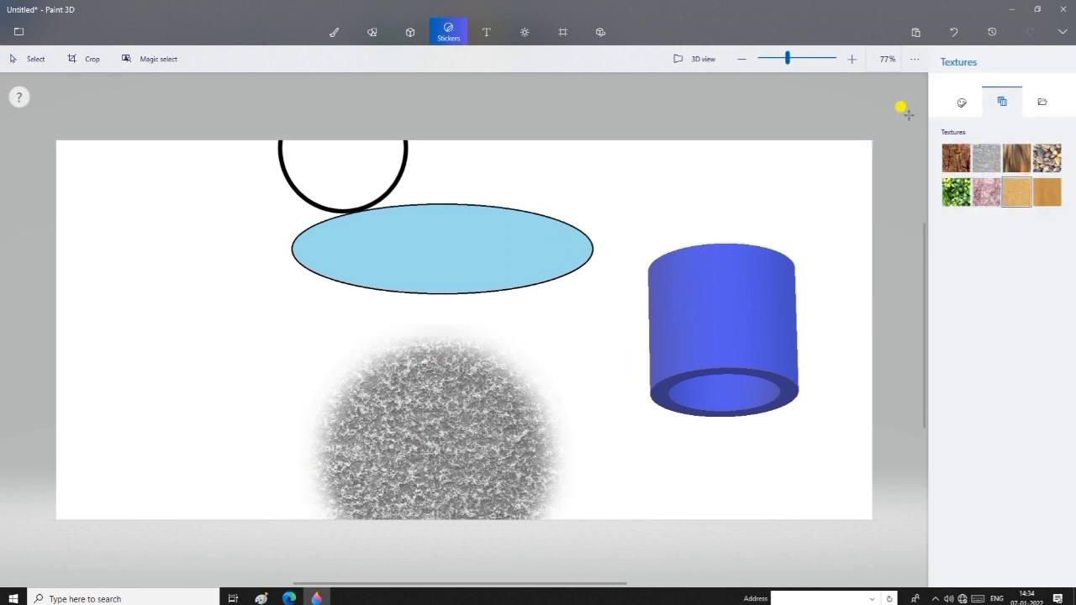
Try lighting filters and light positions, ending with a warm peach tone lit from the side
click(527, 29)
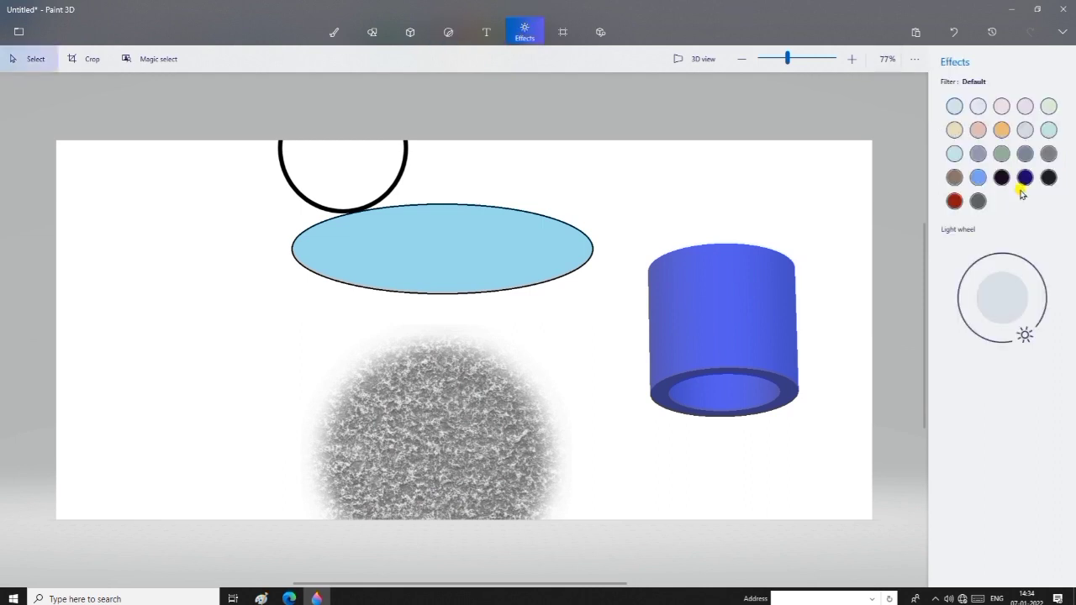
drag(1023, 337, 995, 281)
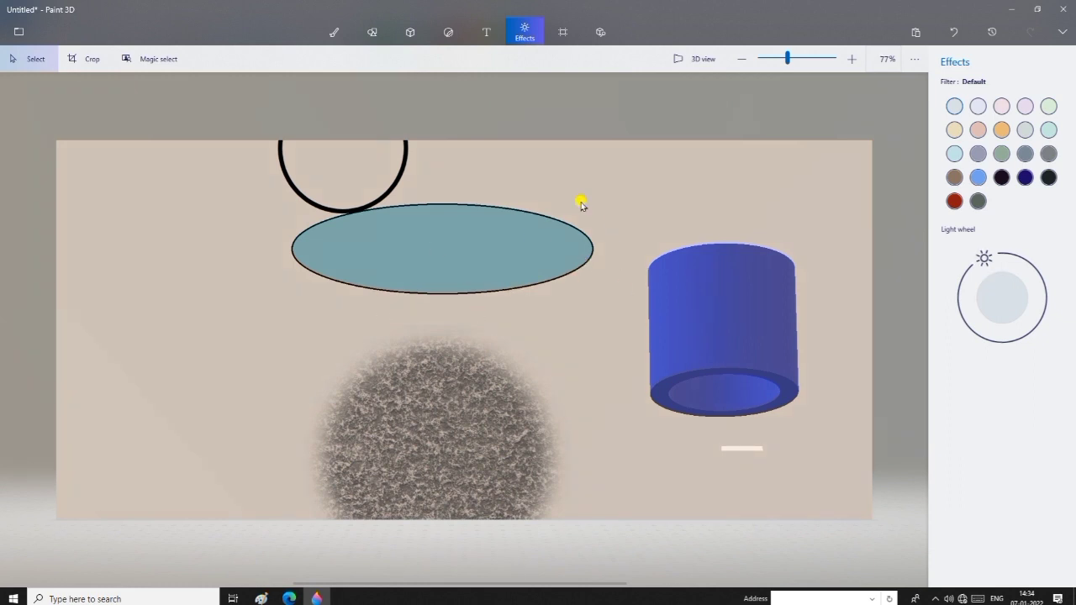
drag(980, 257, 1022, 259)
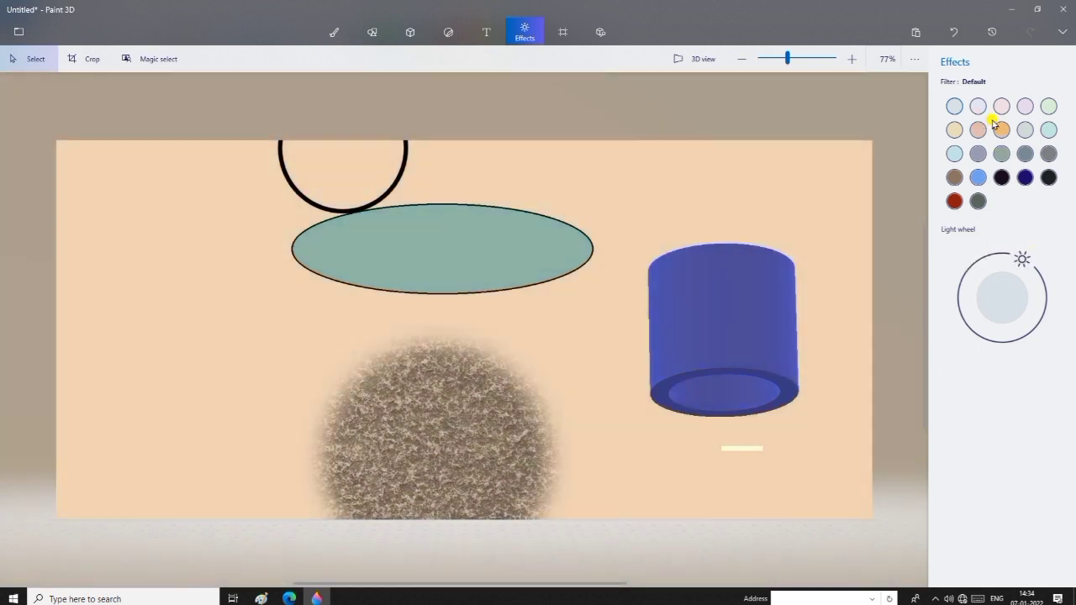
click(979, 133)
click(954, 106)
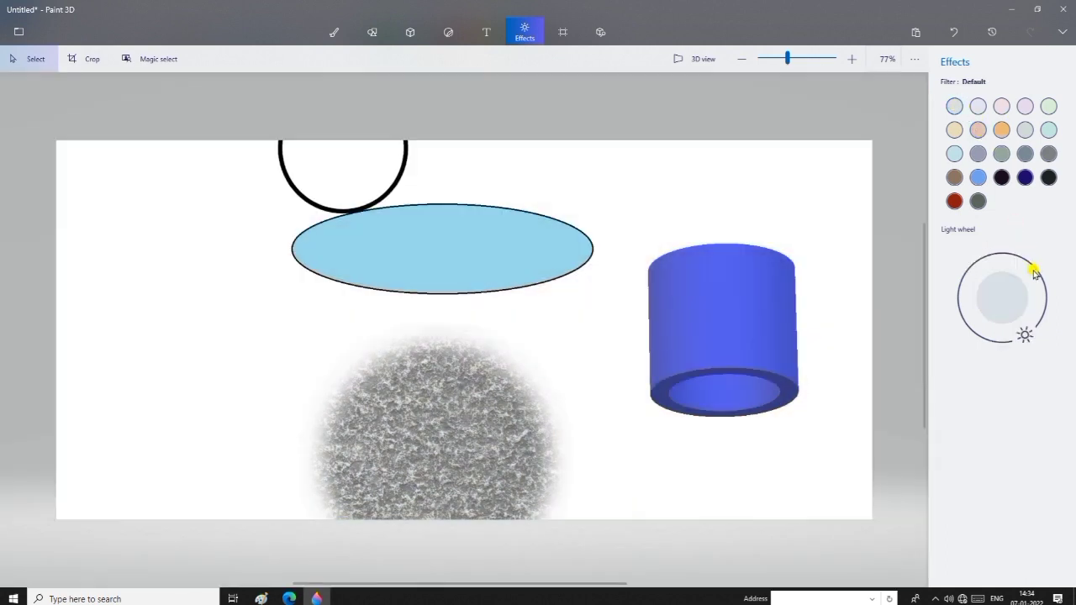
mouse_move(1023, 334)
mouse_down()
mouse_move(1037, 318)
mouse_move(1021, 262)
mouse_move(1036, 300)
mouse_up()
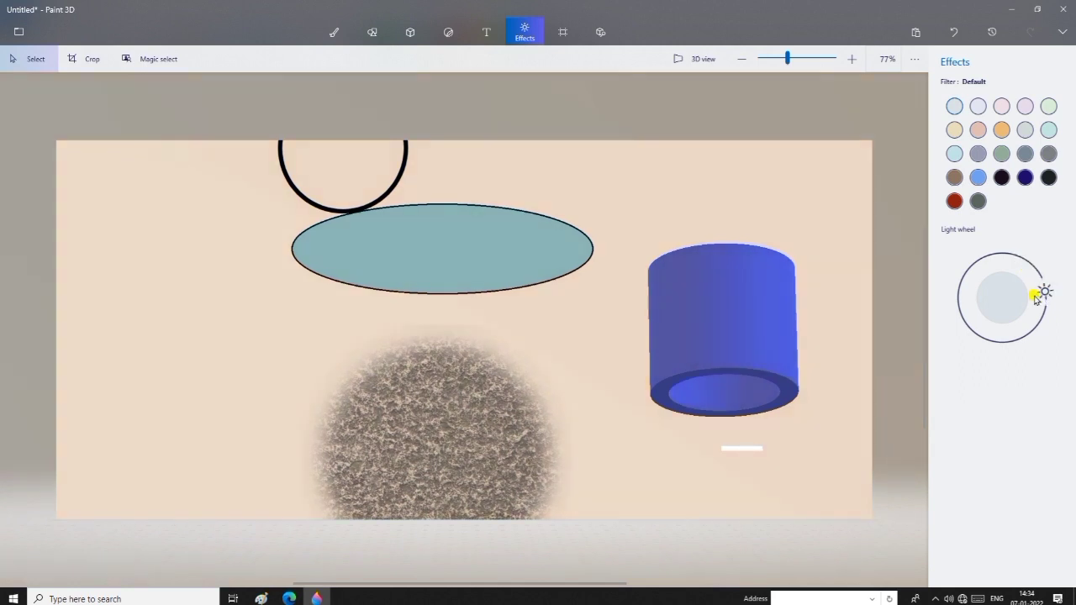
Choose Crop in the canvas settings, then start Magic select on the 1880 × 868 px image
click(565, 34)
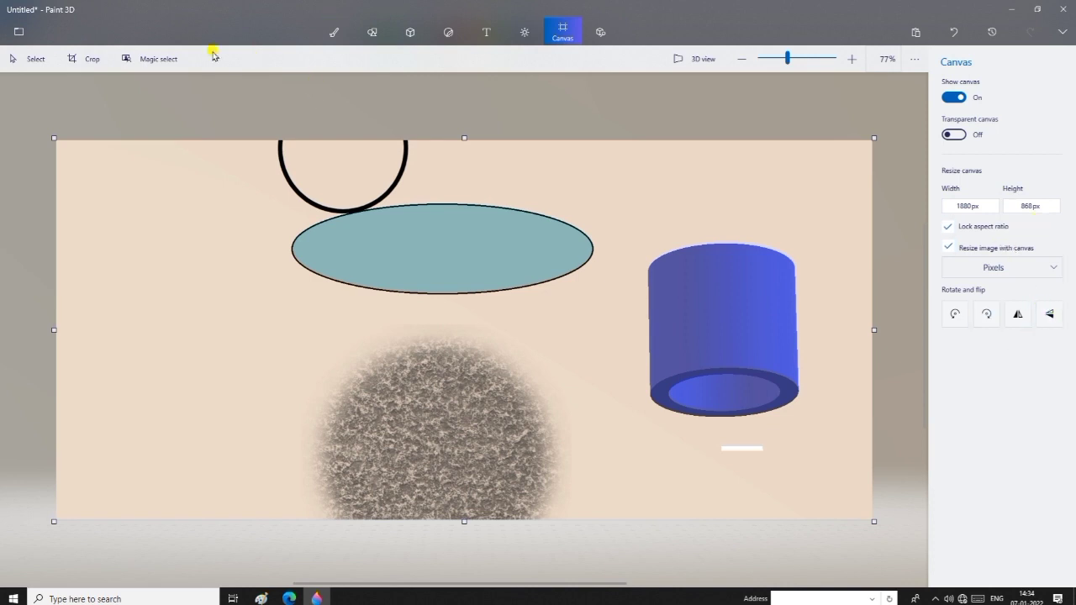
click(84, 58)
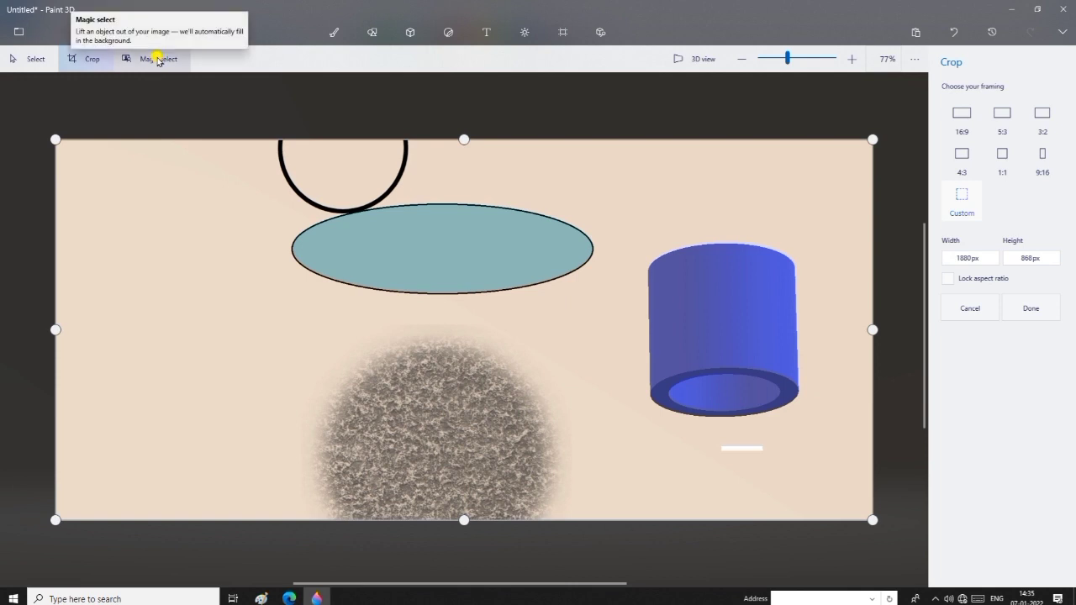
click(158, 60)
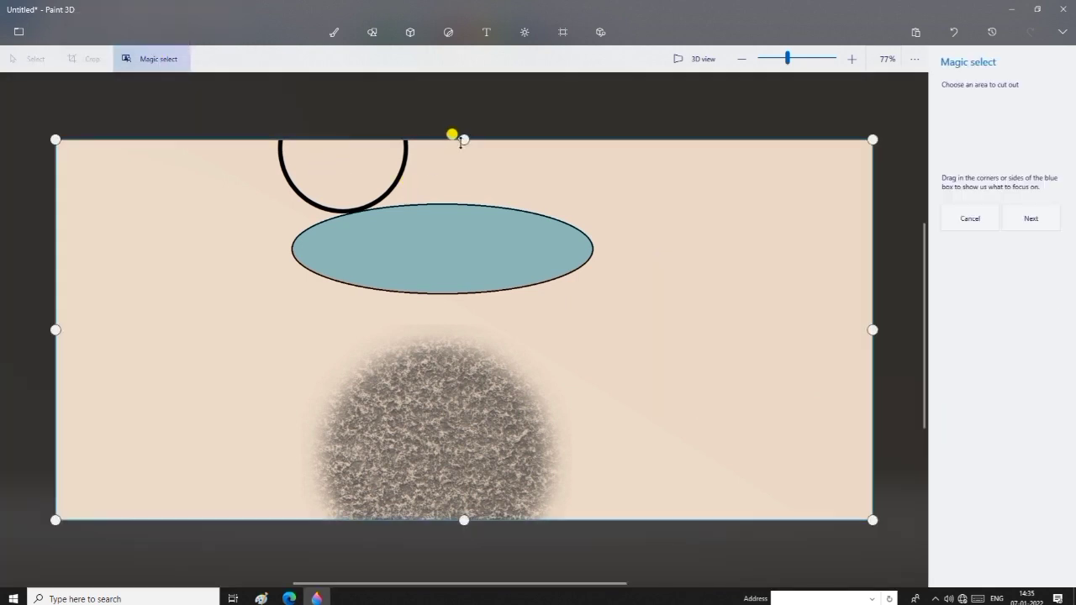
Cancel the Magic select cut-out and close Paint 3D, choosing Don't save
mouse_move(463, 138)
mouse_down()
mouse_move(428, 432)
mouse_move(465, 140)
mouse_up()
click(971, 217)
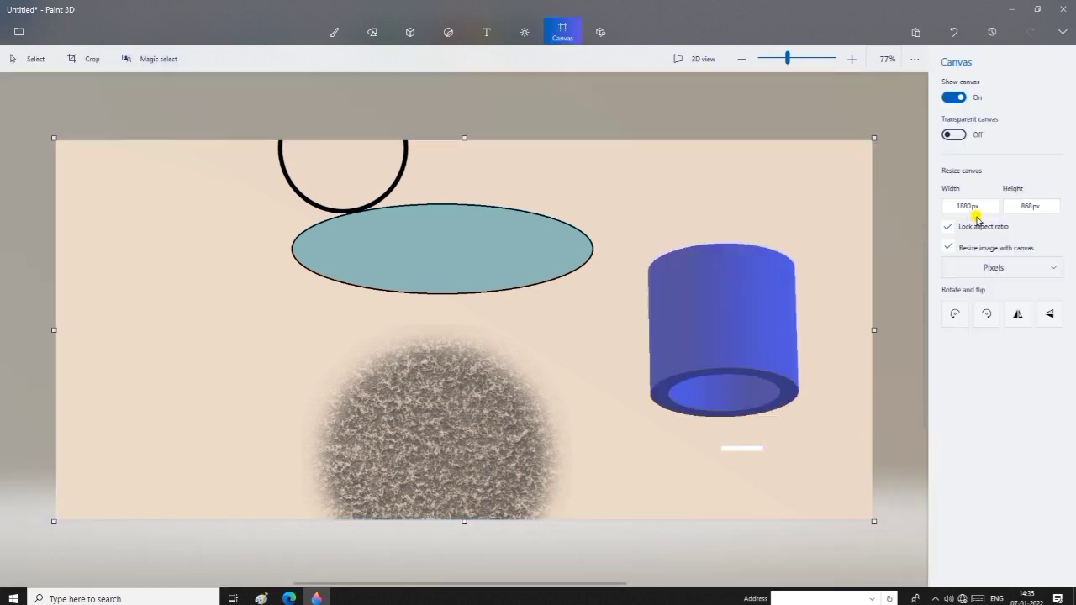
click(1067, 10)
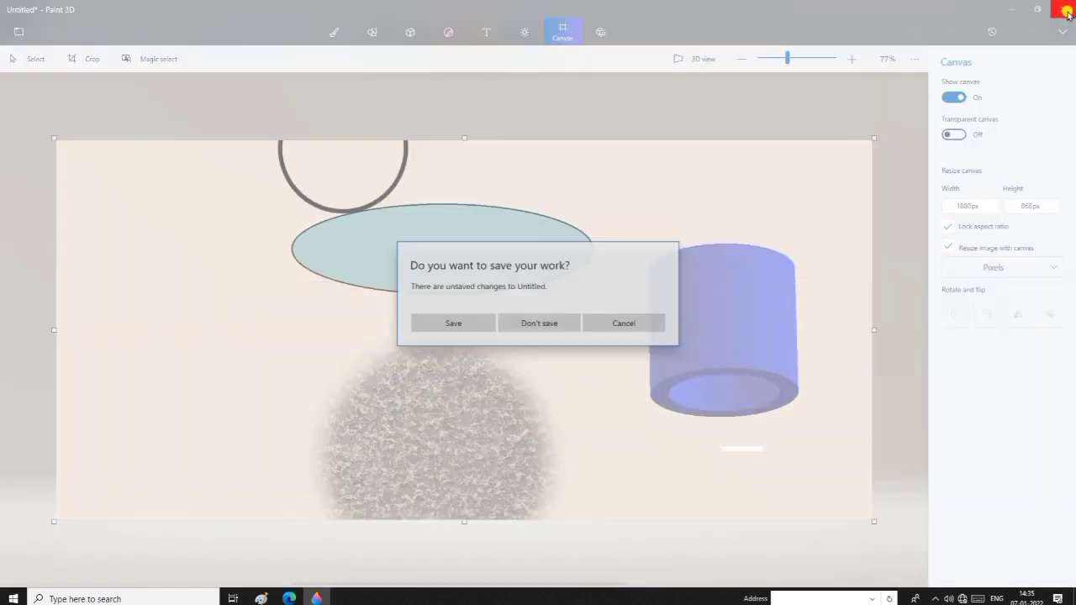
click(558, 321)
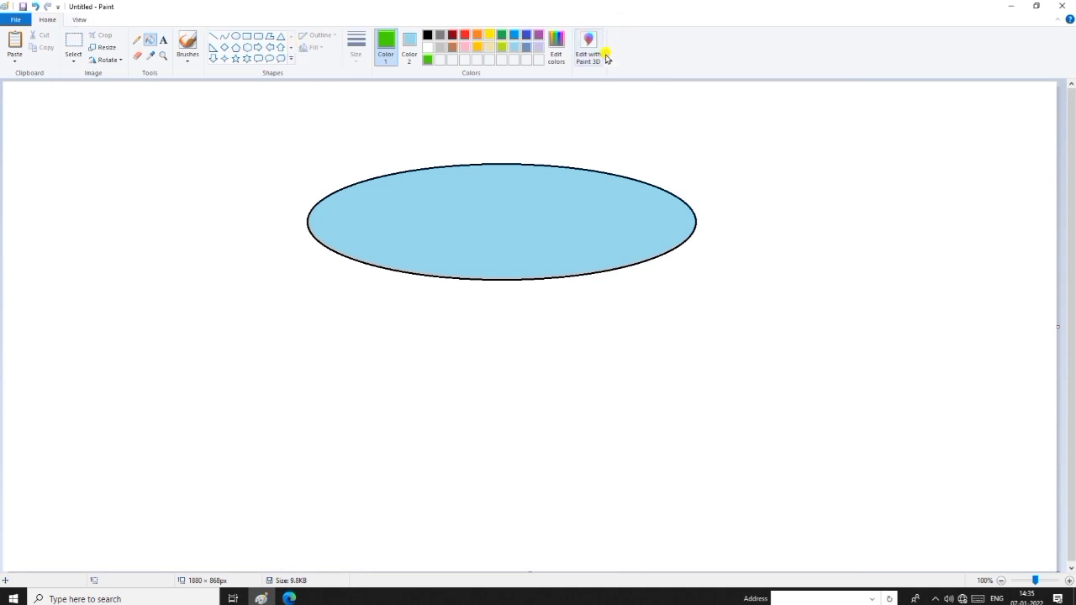
On the View tab, zoom in to 200%, out to 25%, then back to 100%
click(79, 20)
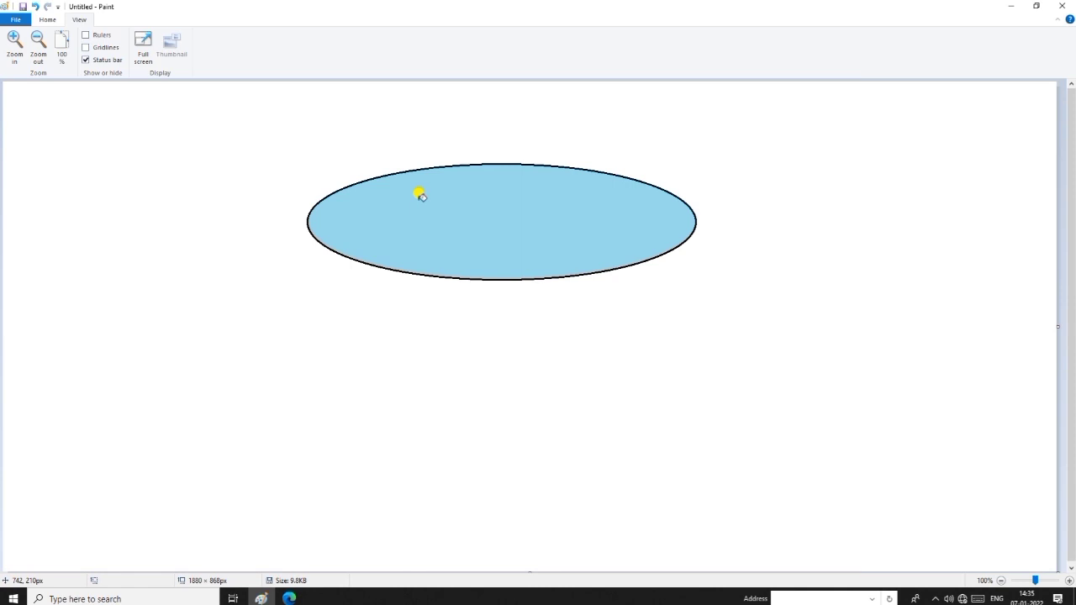
click(14, 42)
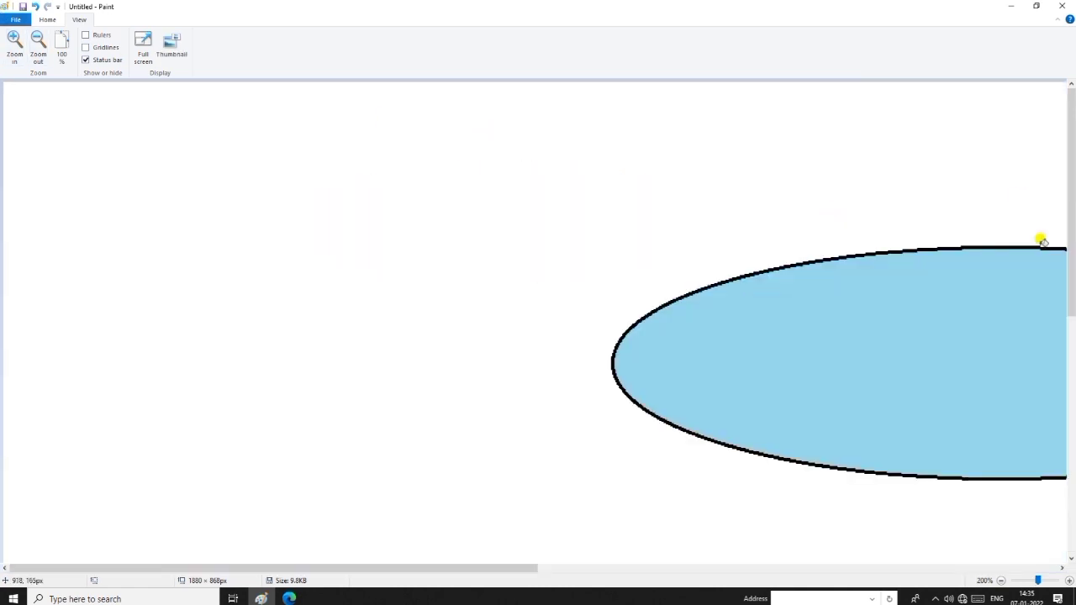
drag(514, 569, 769, 574)
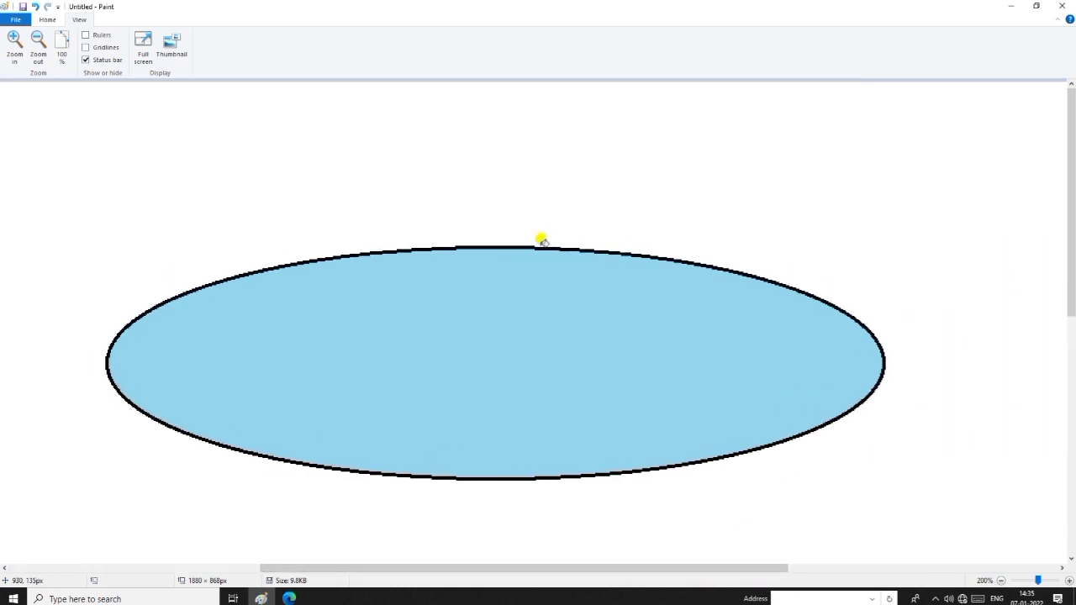
click(37, 49)
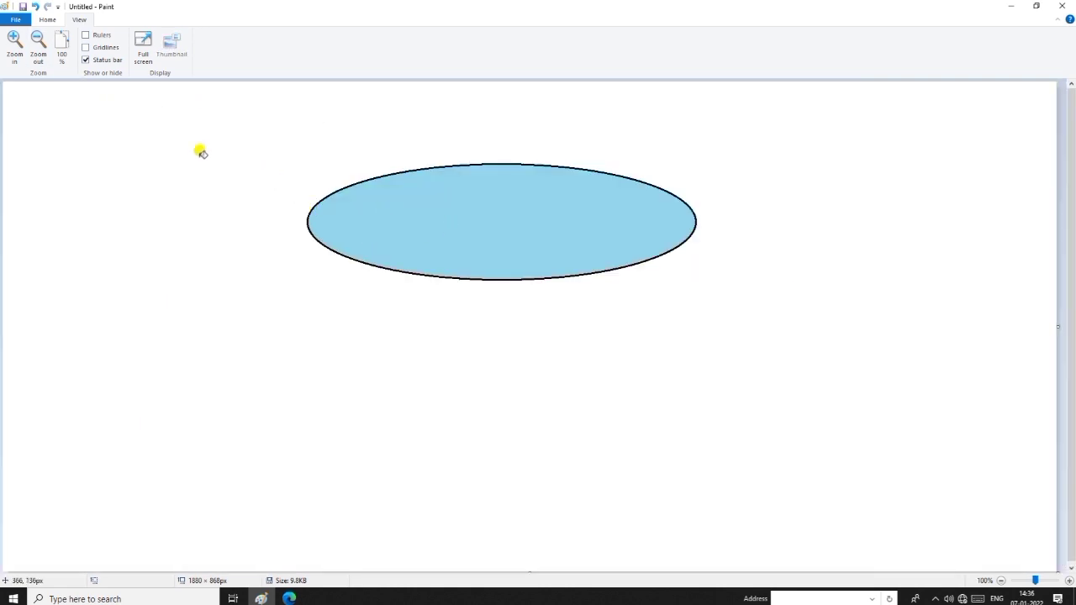
click(37, 51)
click(37, 50)
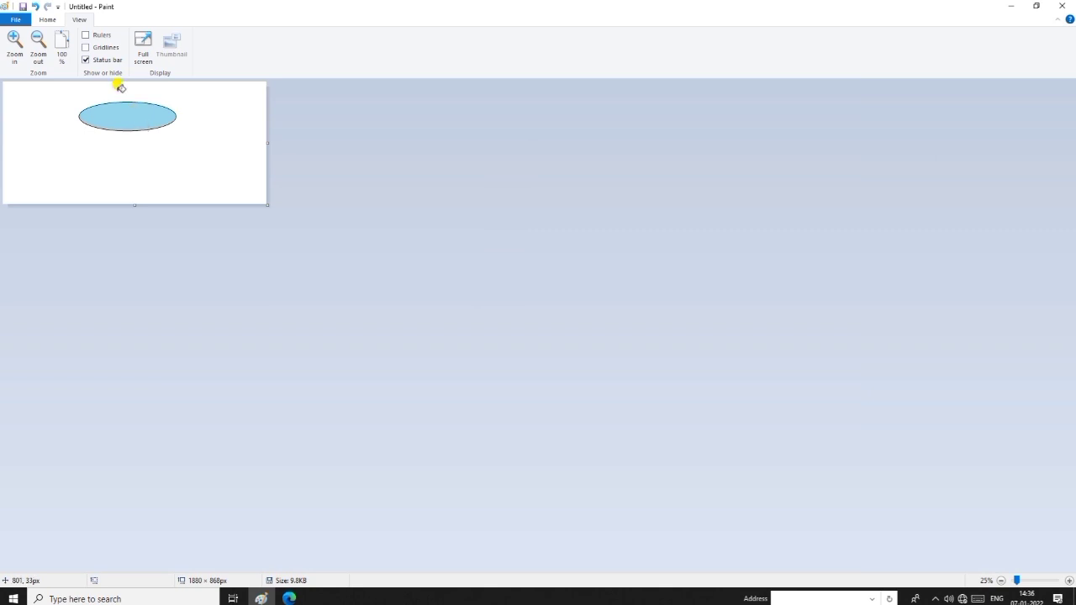
click(62, 44)
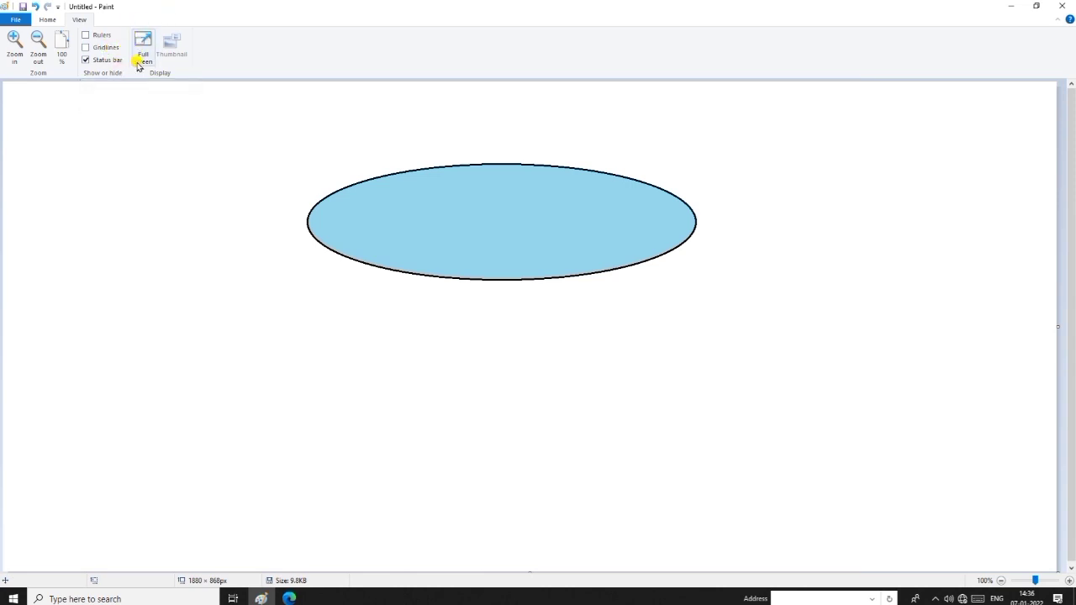
Show the rulers and try green and light-blue background fills, undoing the fill
click(85, 36)
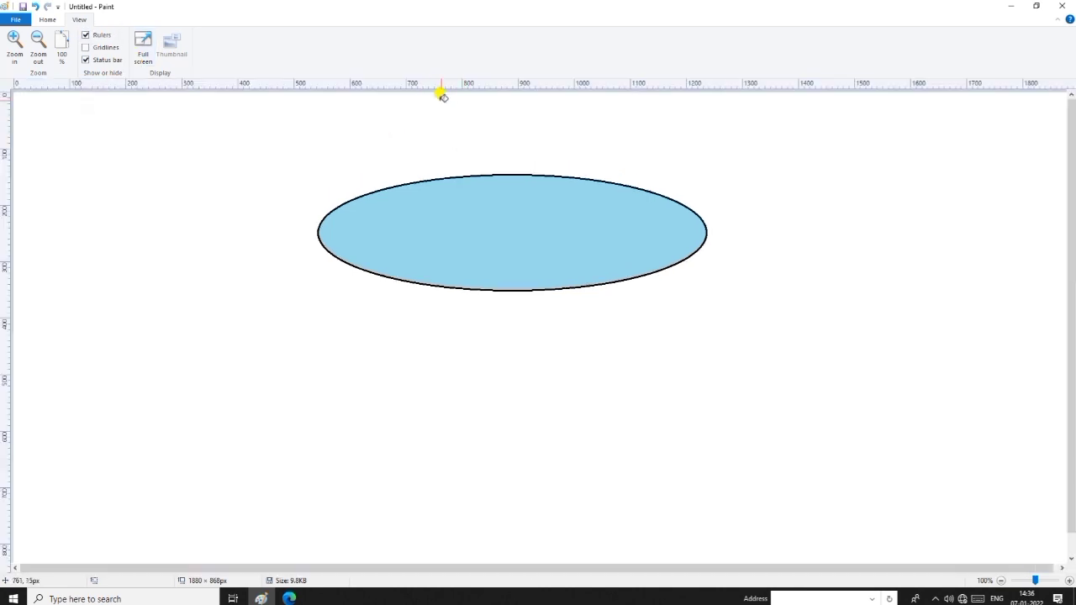
click(332, 96)
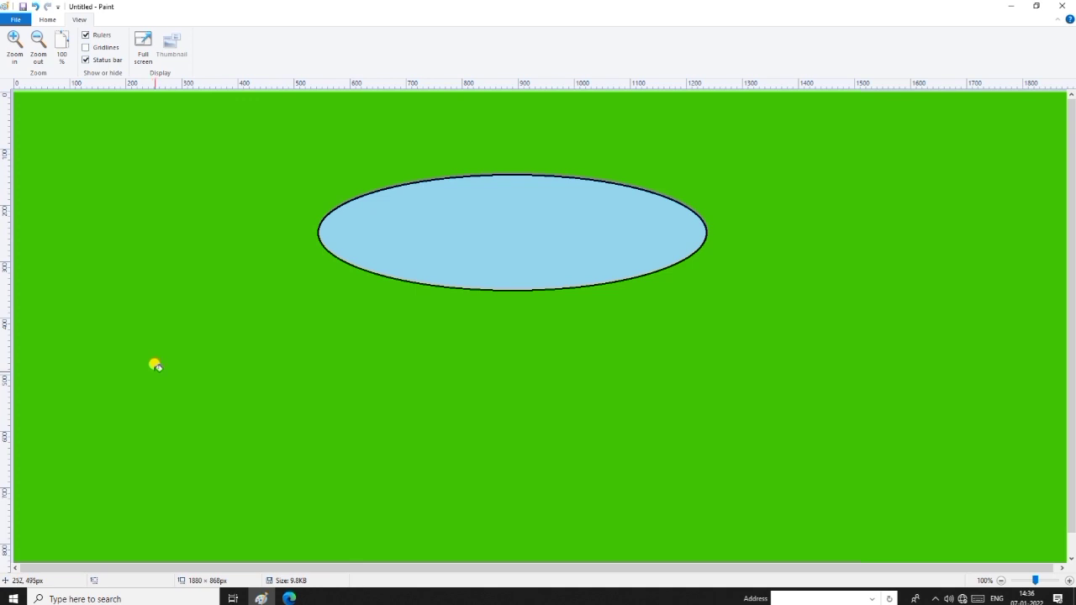
click(308, 170)
key(ctrl+z)
key(ctrl+z)
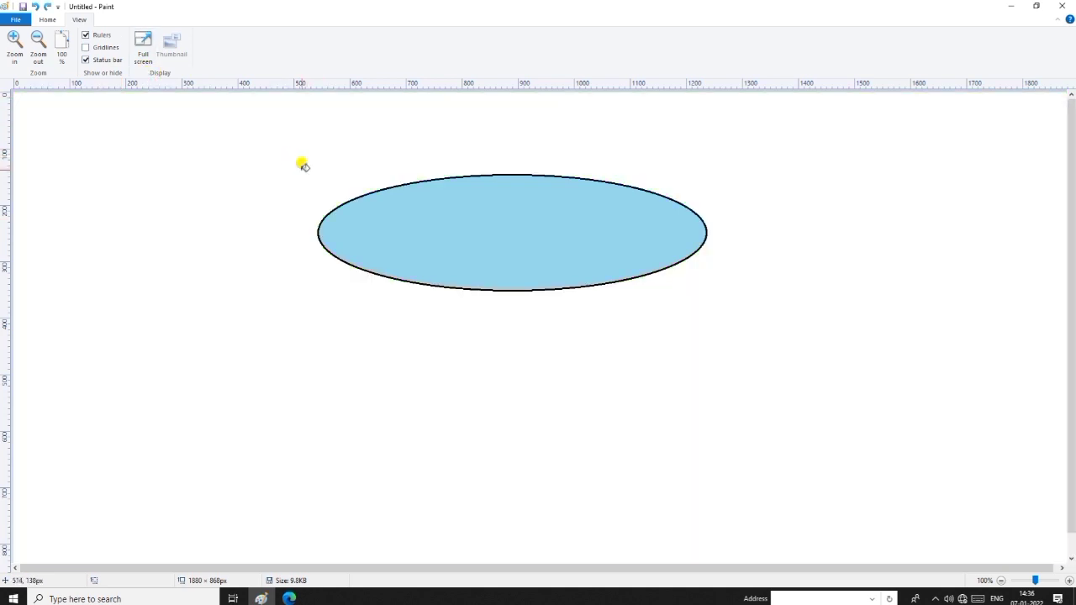
Turn gridlines on and off again, then hide the rulers
click(86, 47)
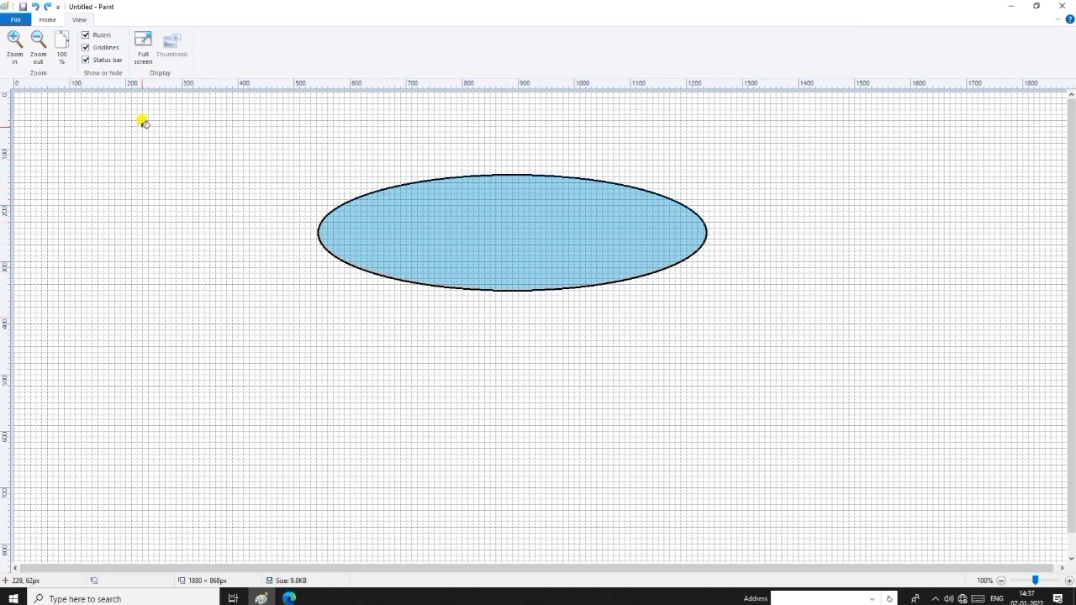
click(85, 47)
click(86, 35)
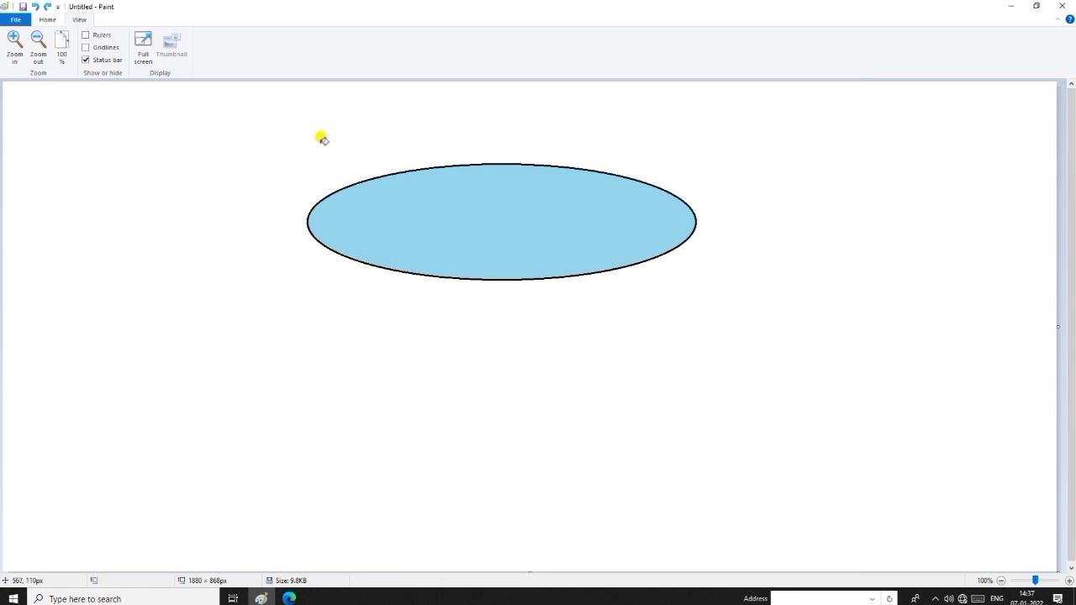
Toggle the status bar off and on, preview full screen, then go back to Home
click(85, 61)
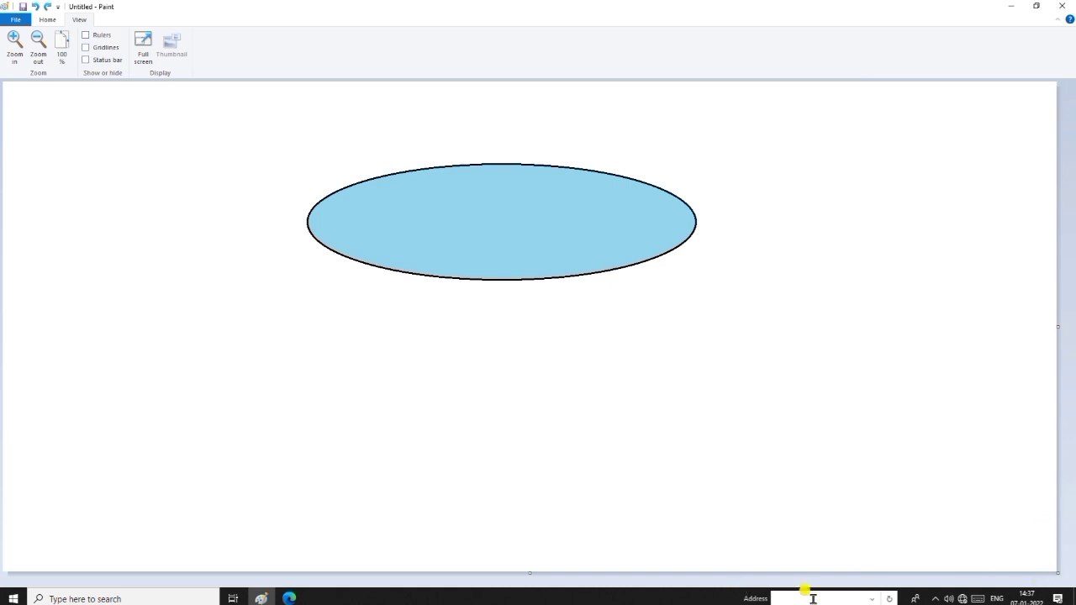
click(89, 61)
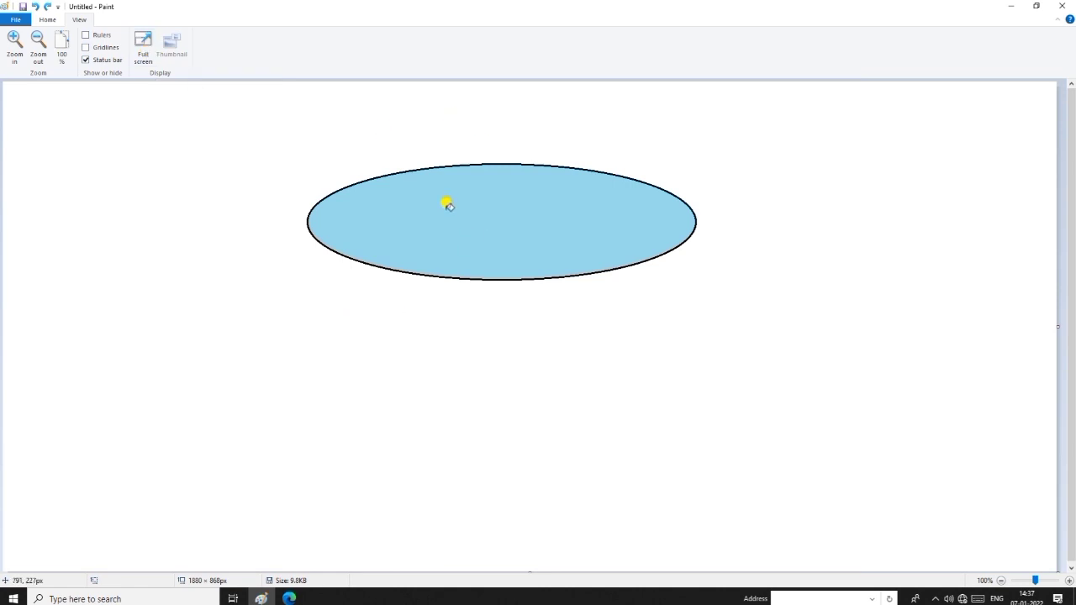
click(140, 54)
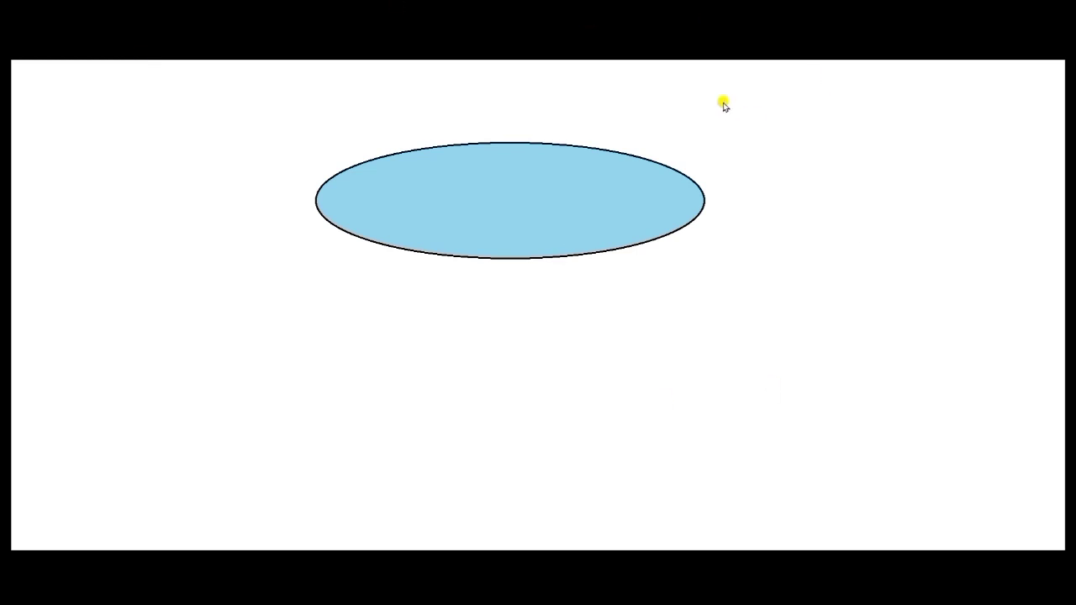
click(597, 457)
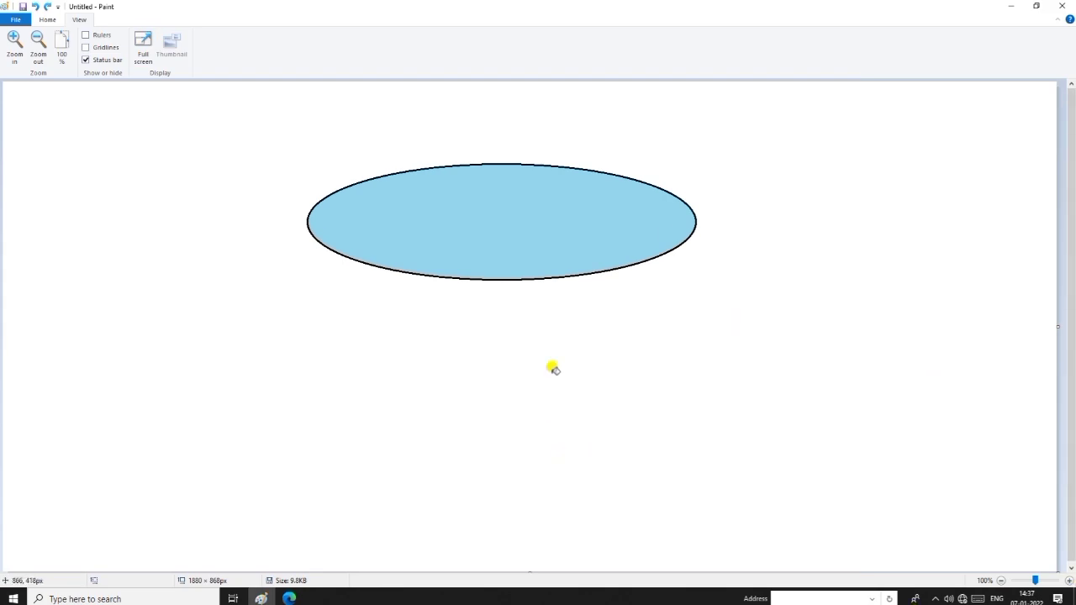
click(48, 19)
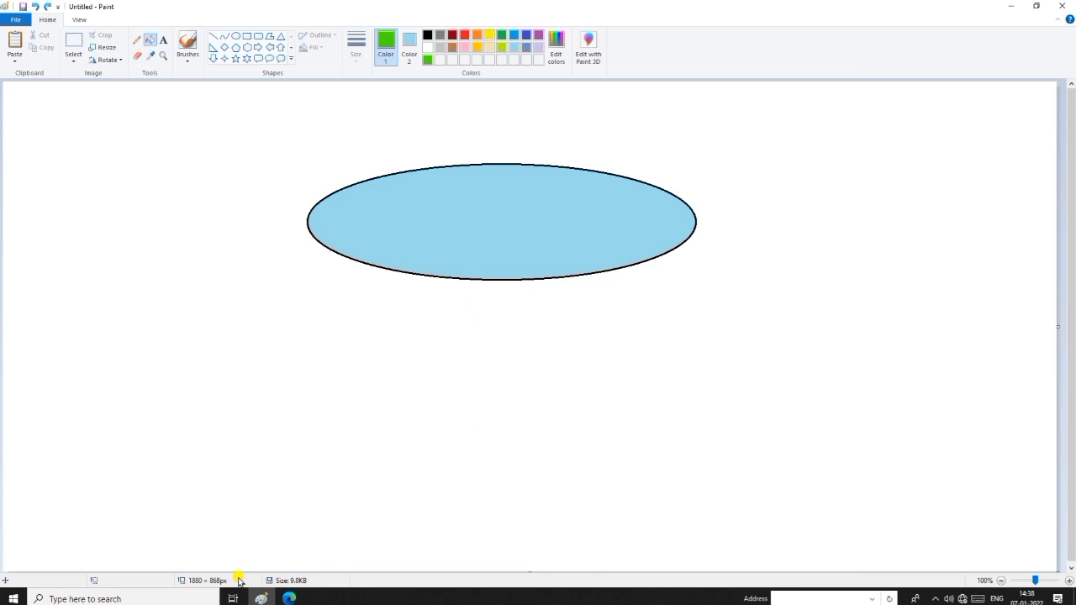
Create a new image with Ctrl+N, choosing Don't Save for the ellipse drawing
key(ctrl+n)
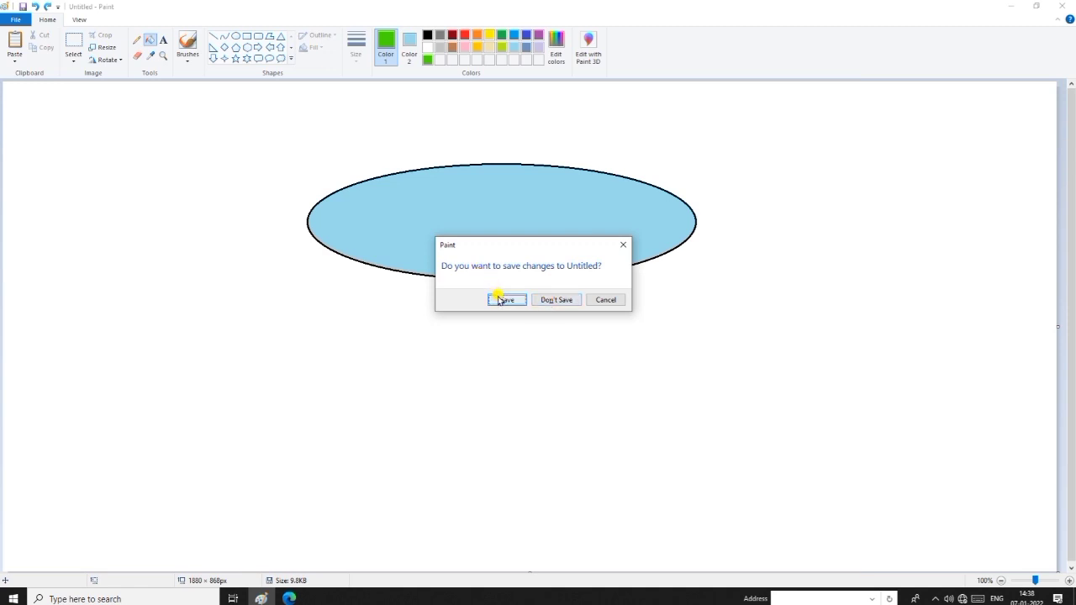
click(551, 300)
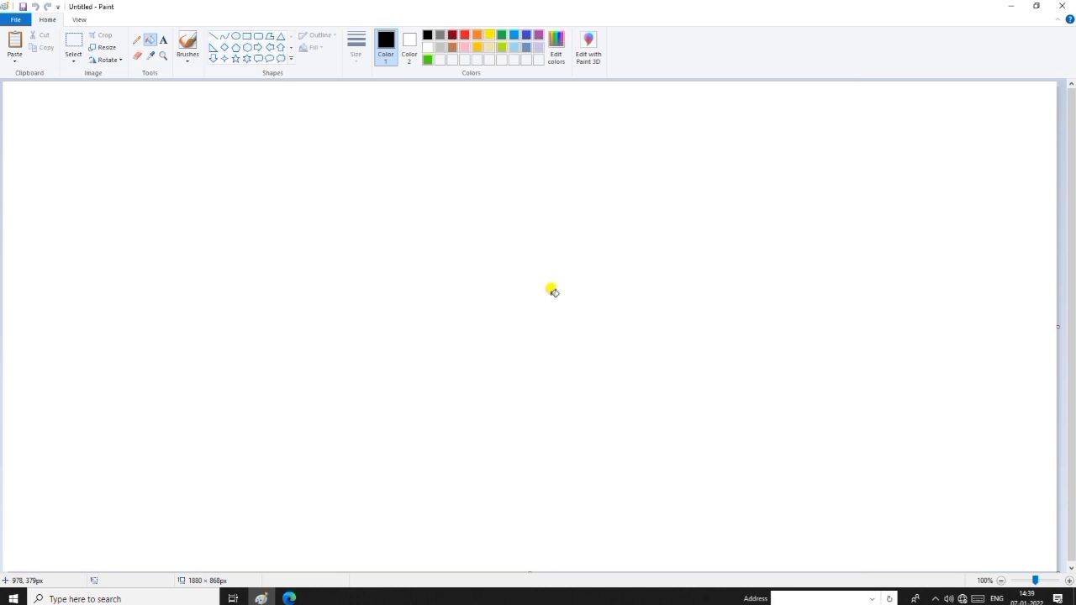
Open the red-bar PNG picture from the Desktop
key(ctrl+o)
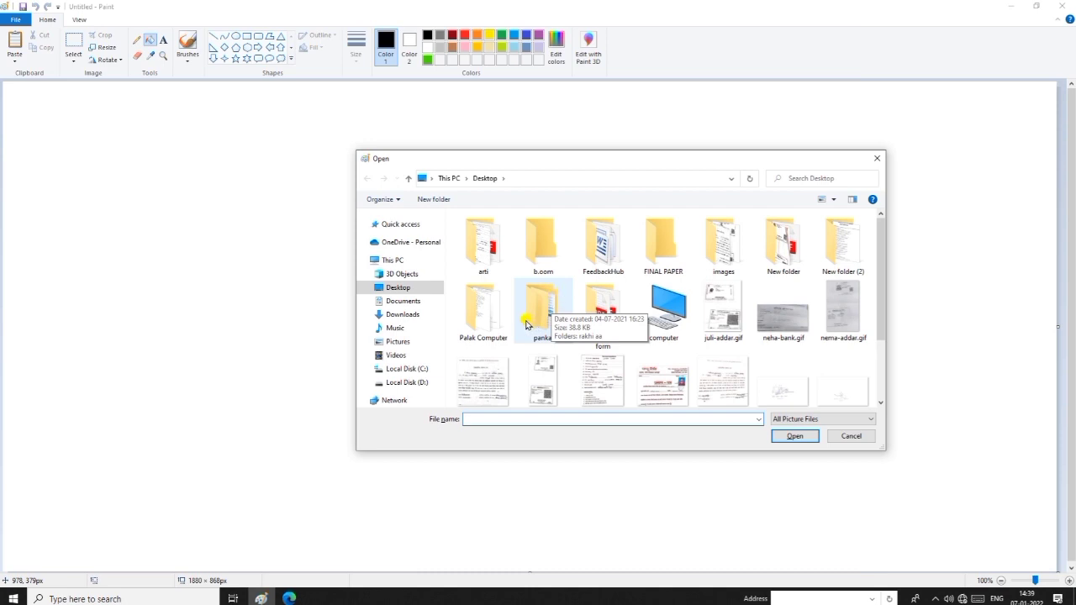
scroll(526, 323, down, 1)
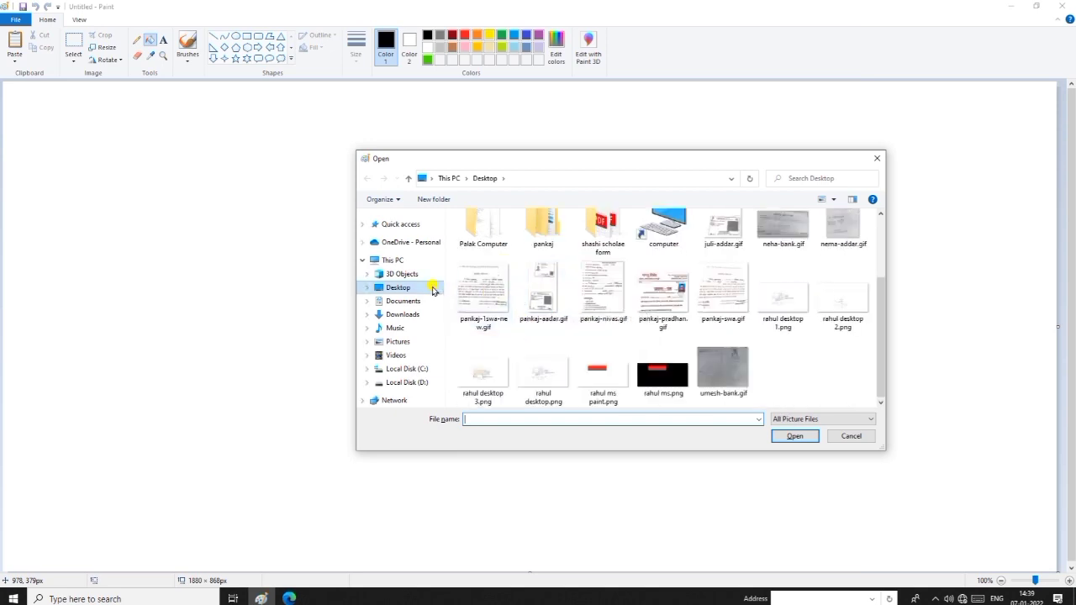
click(677, 378)
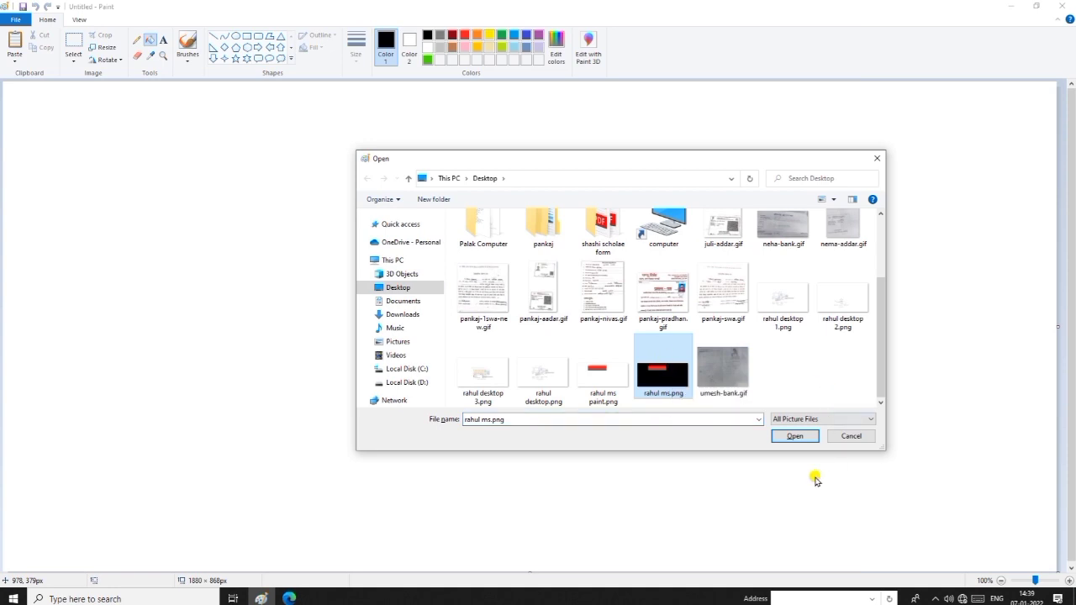
click(785, 436)
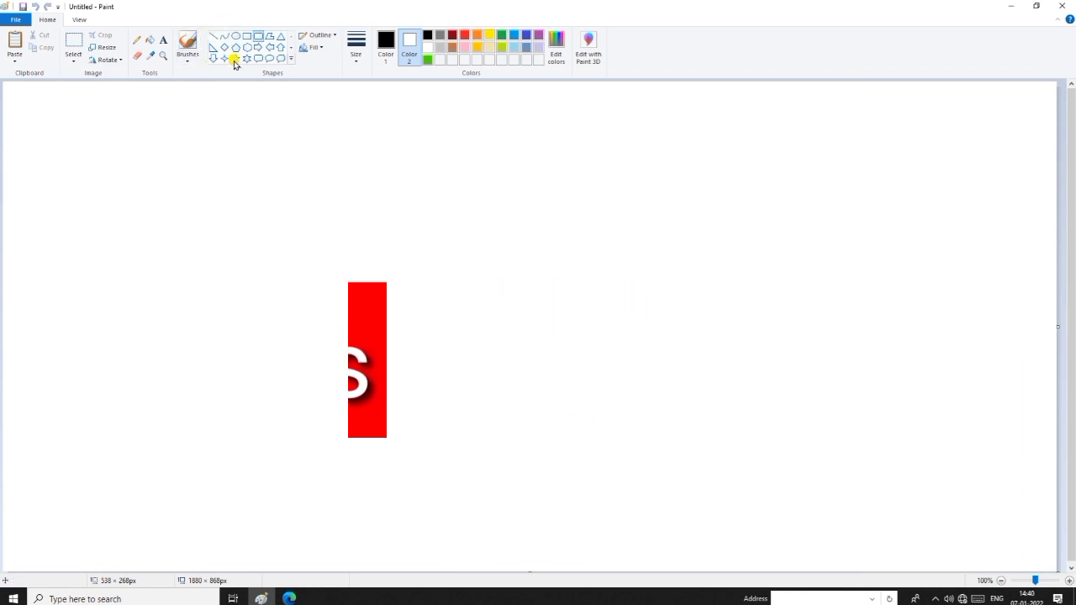
Draw a black-outlined rounded rectangle at upper left and save as Untitled.png on the Desktop
drag(243, 153, 486, 291)
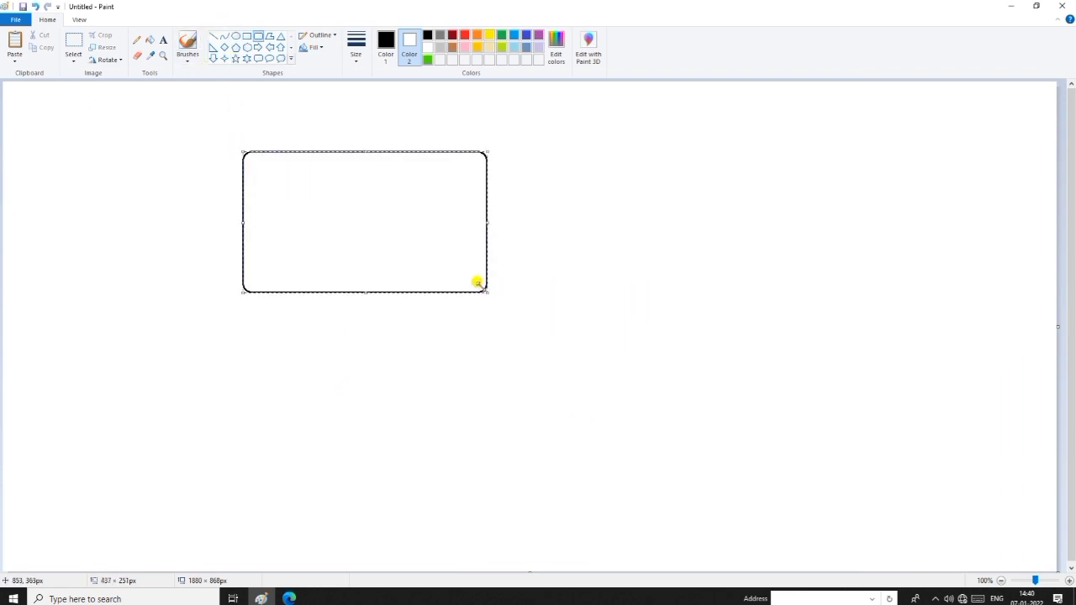
click(479, 327)
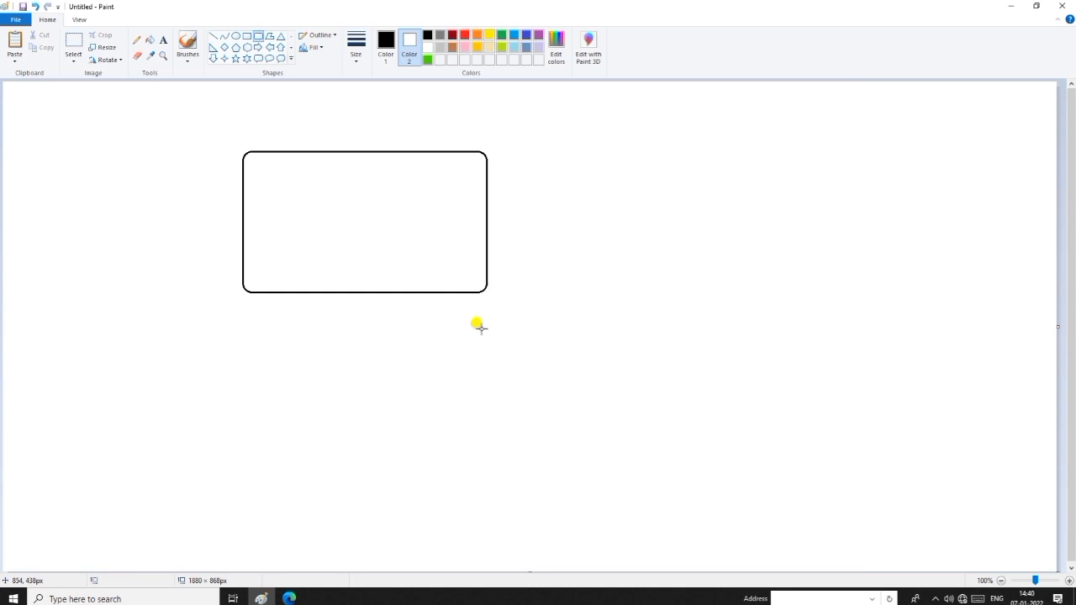
key(ctrl+s)
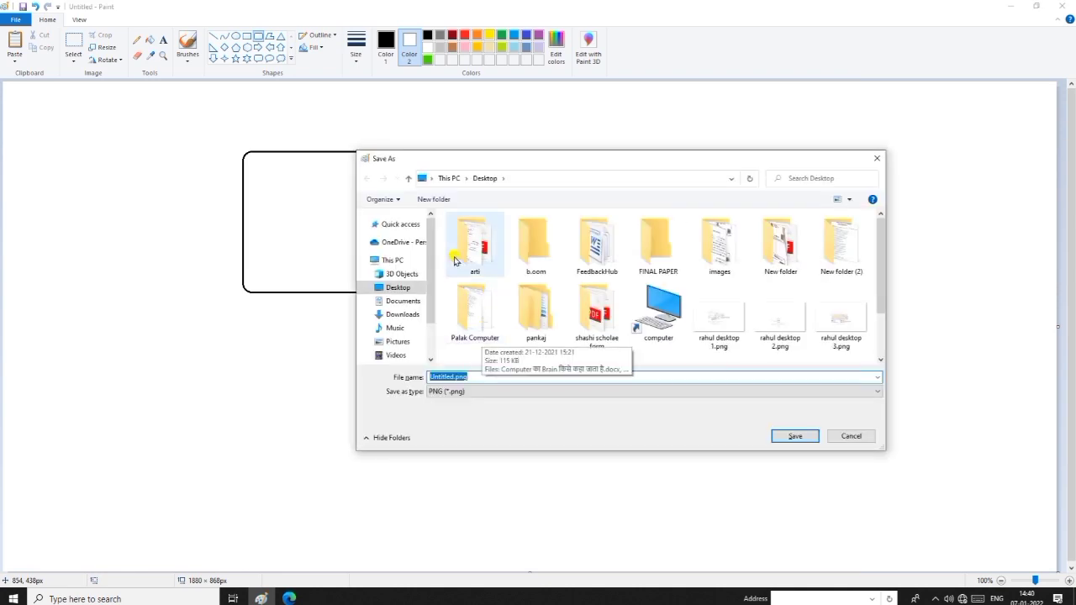
click(409, 286)
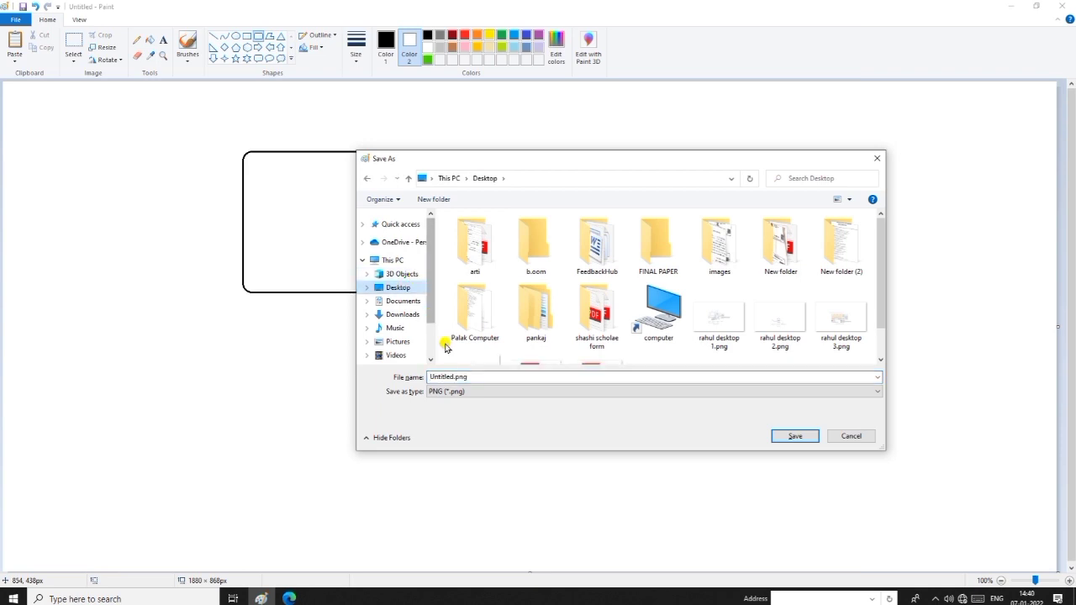
click(795, 437)
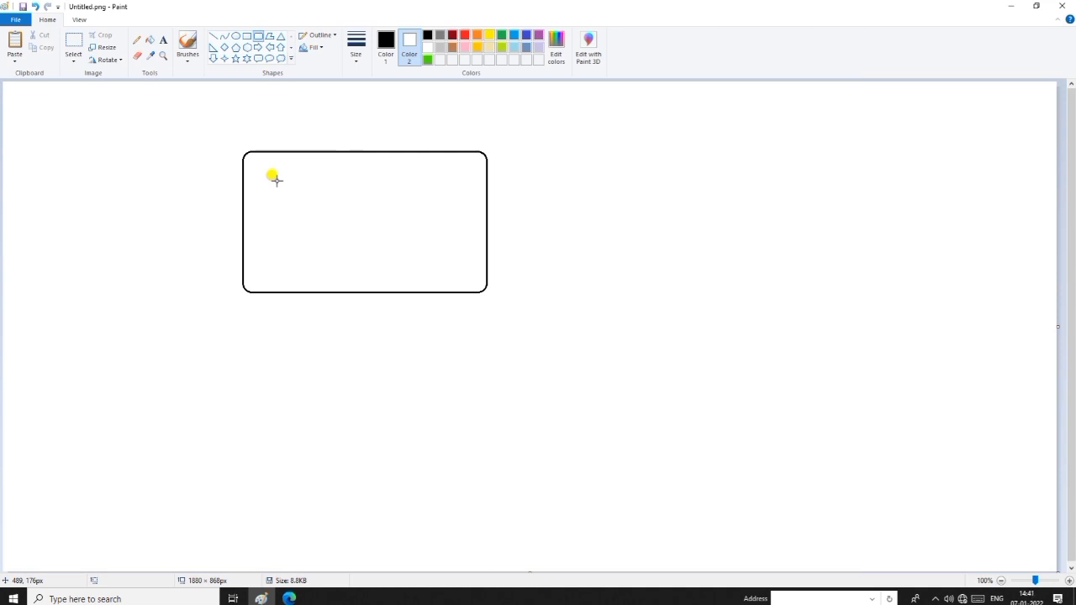
click(248, 47)
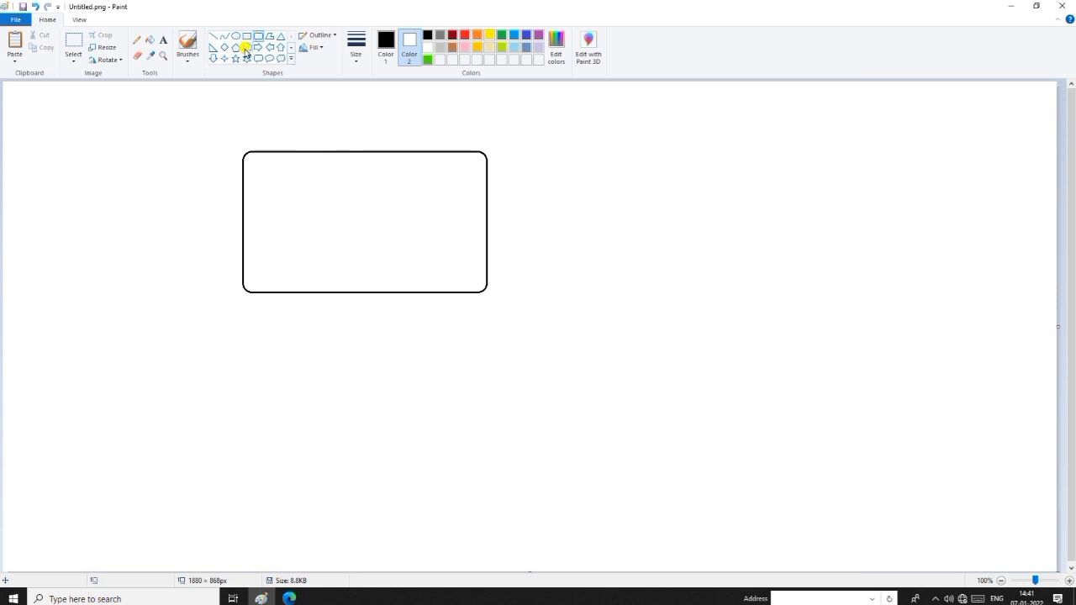
Draw a hexagon below the rounded rectangle, a diagonal line, and a wider hexagon under it
drag(180, 361, 345, 504)
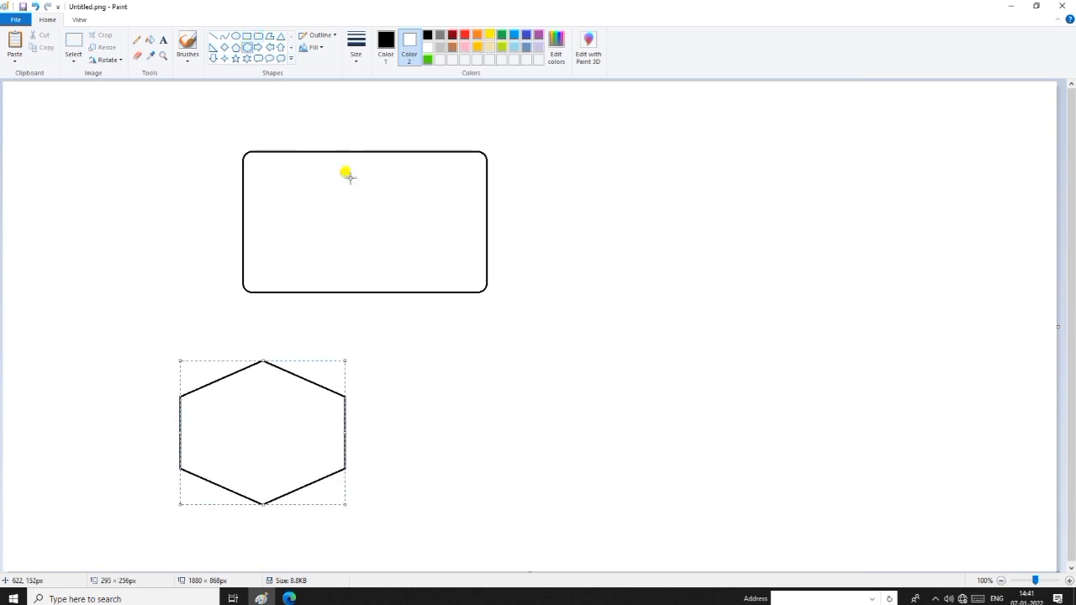
click(269, 35)
drag(591, 181, 776, 261)
click(247, 47)
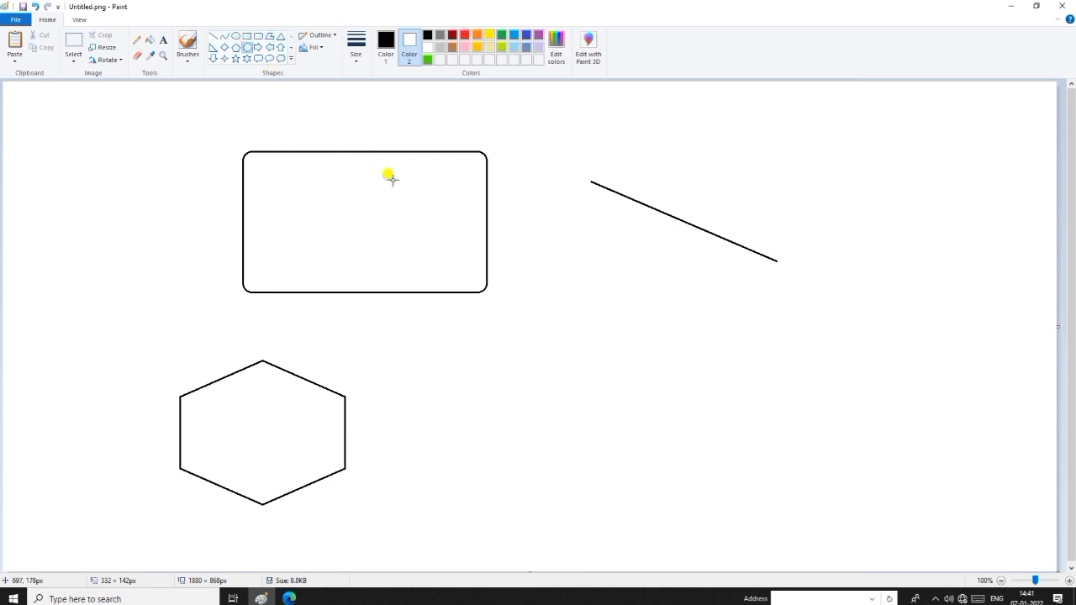
drag(533, 290, 758, 427)
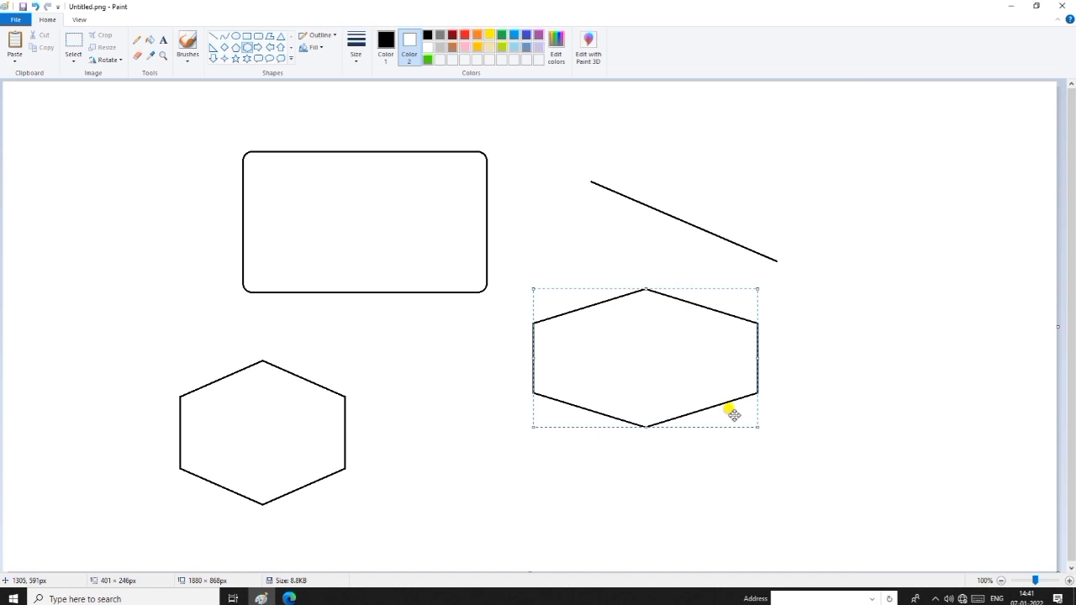
Select and delete the whole canvas, undo the deletion, then bring up print settings
key(ctrl+a)
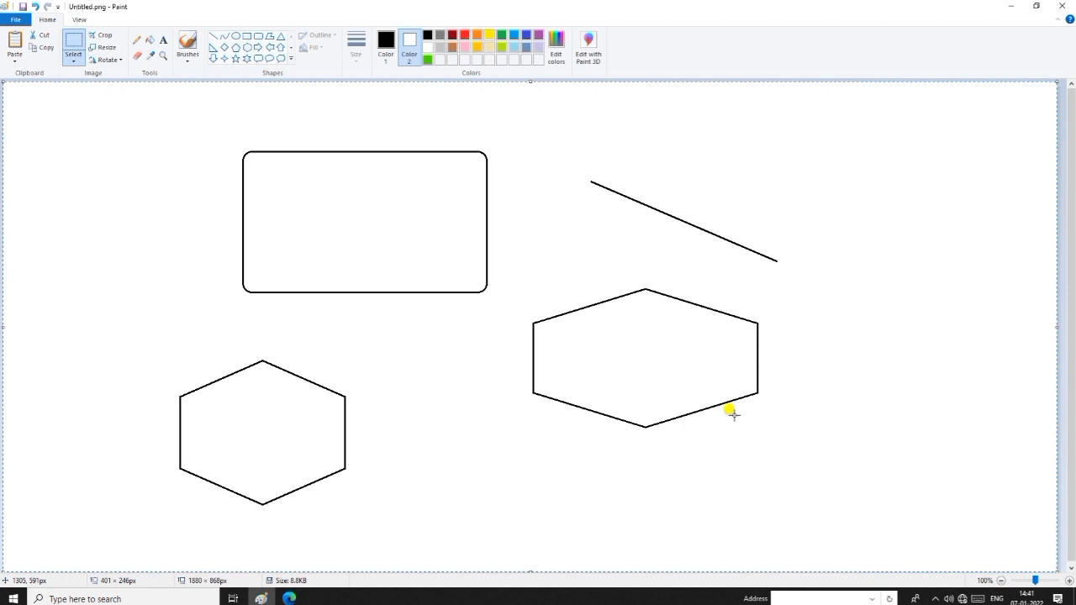
key(Delete)
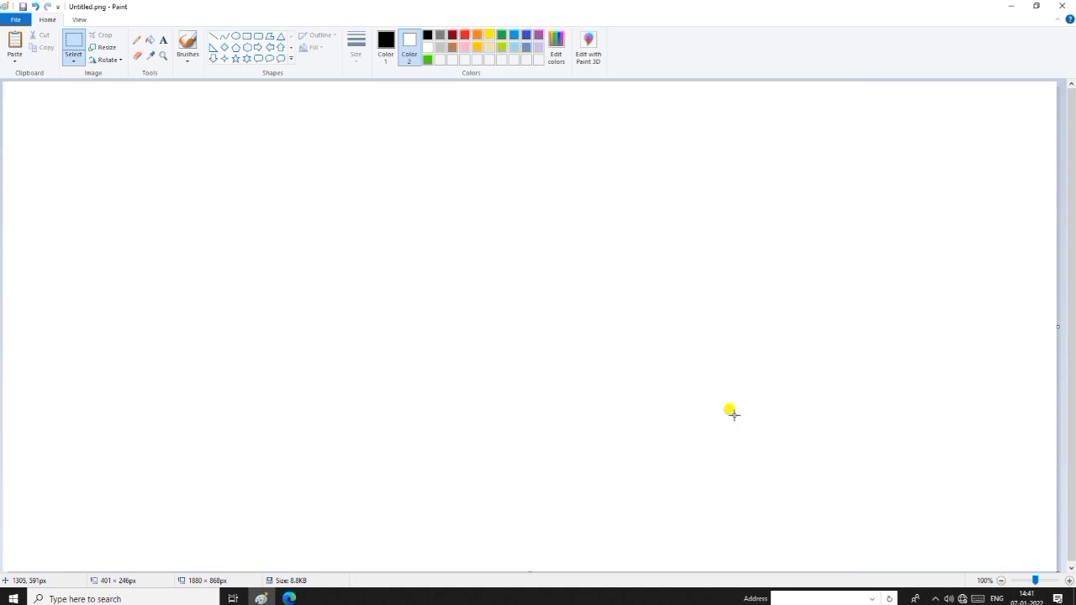
key(ctrl+z)
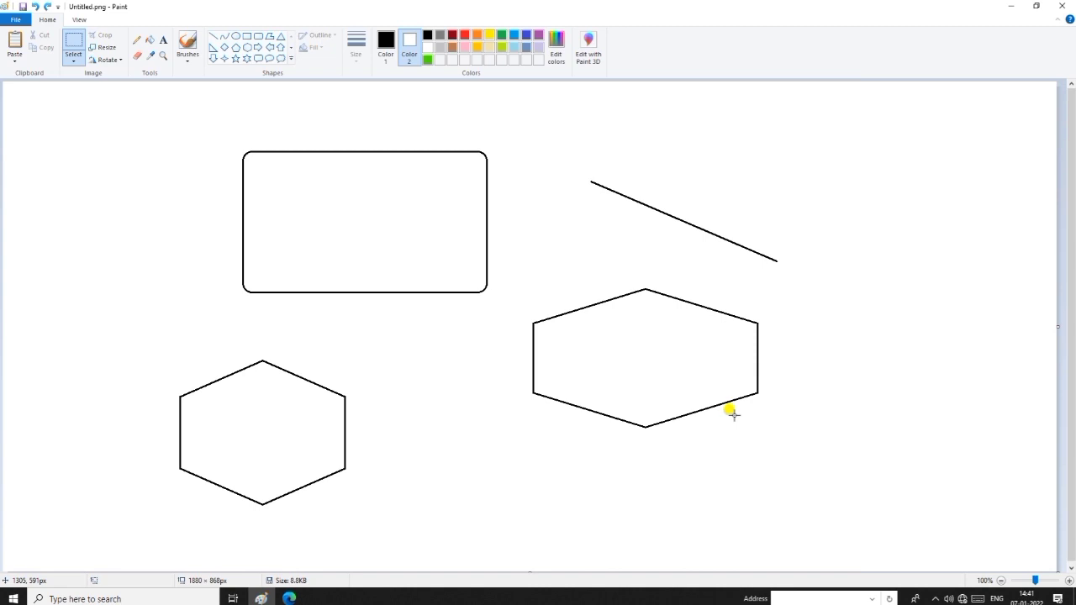
key(ctrl+p)
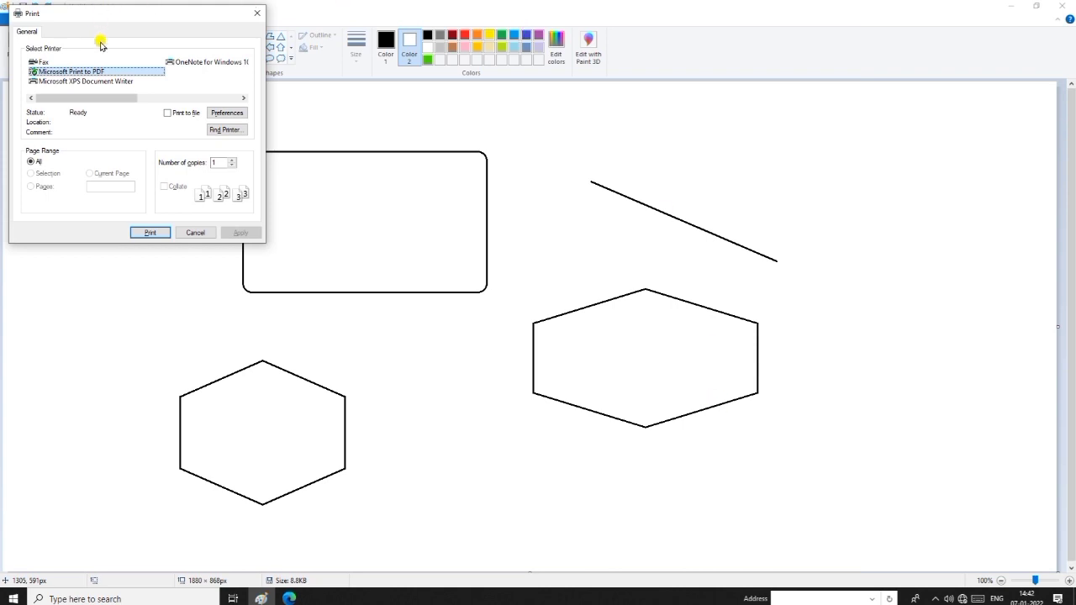
Close the Print dialog without printing
click(258, 12)
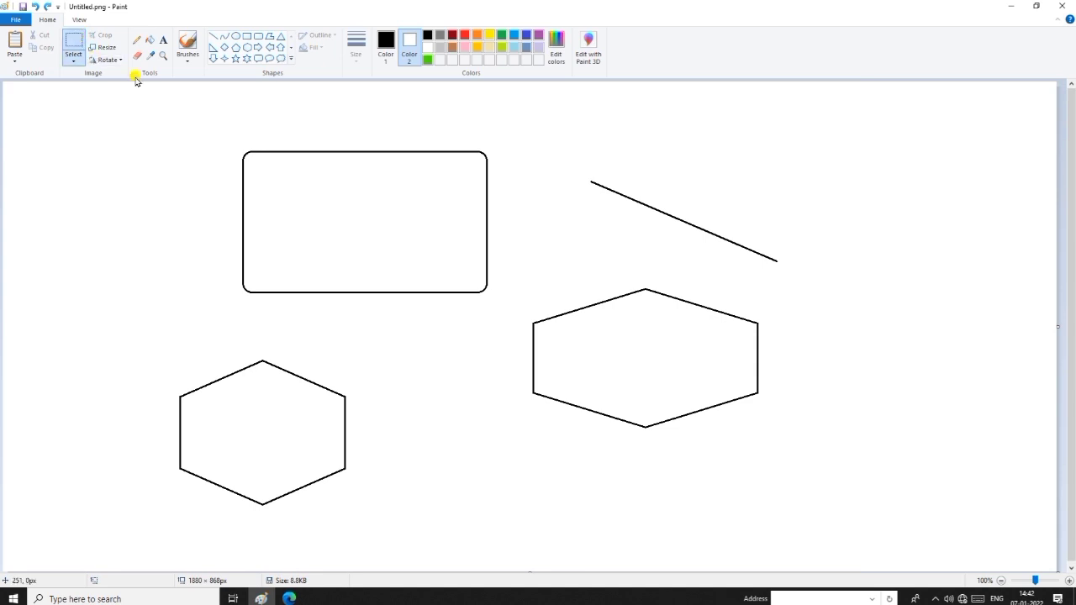
Select the rounded rectangle and paste a duplicate in the lower middle, below the right hexagon
drag(172, 117, 519, 323)
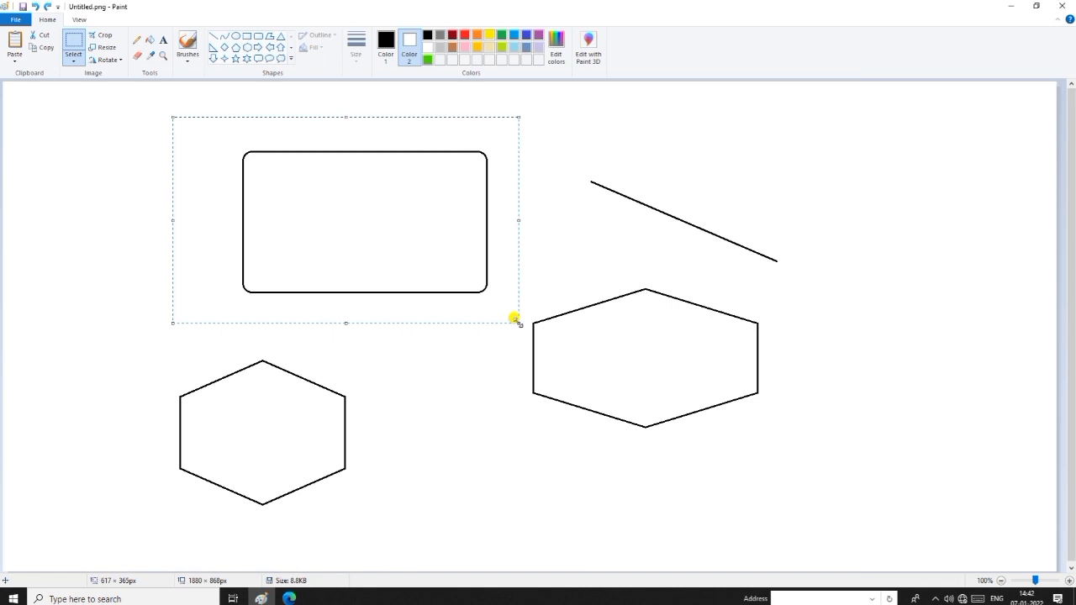
click(438, 395)
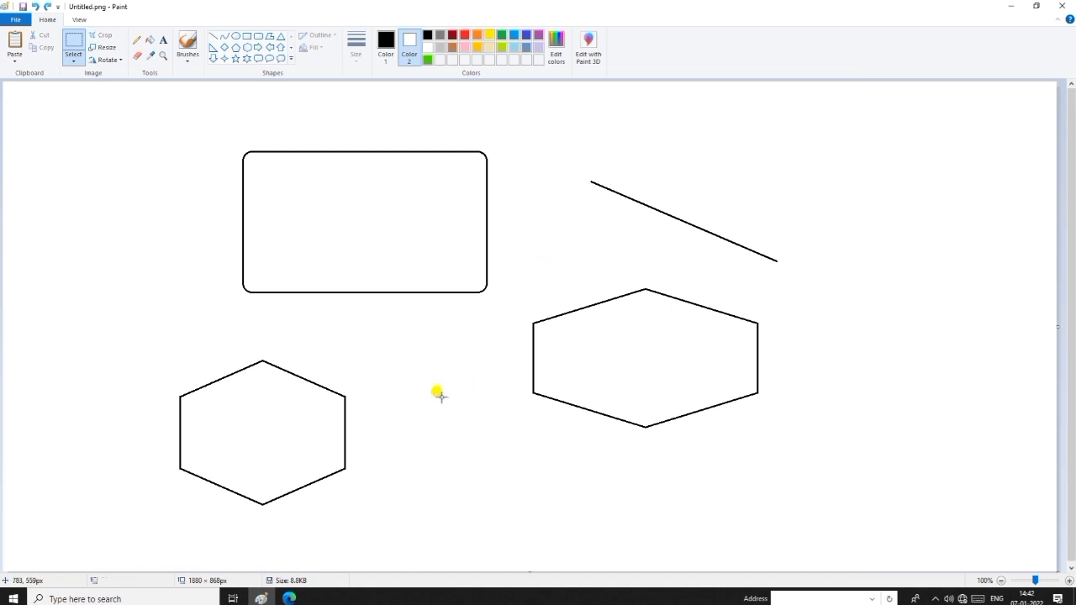
key(ctrl+v)
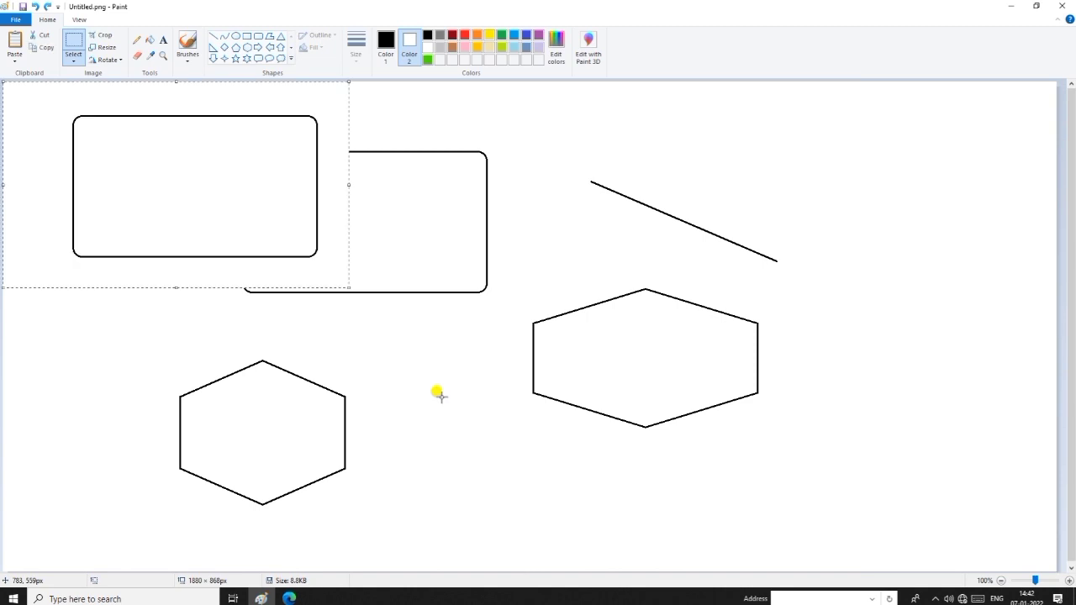
drag(258, 140, 624, 421)
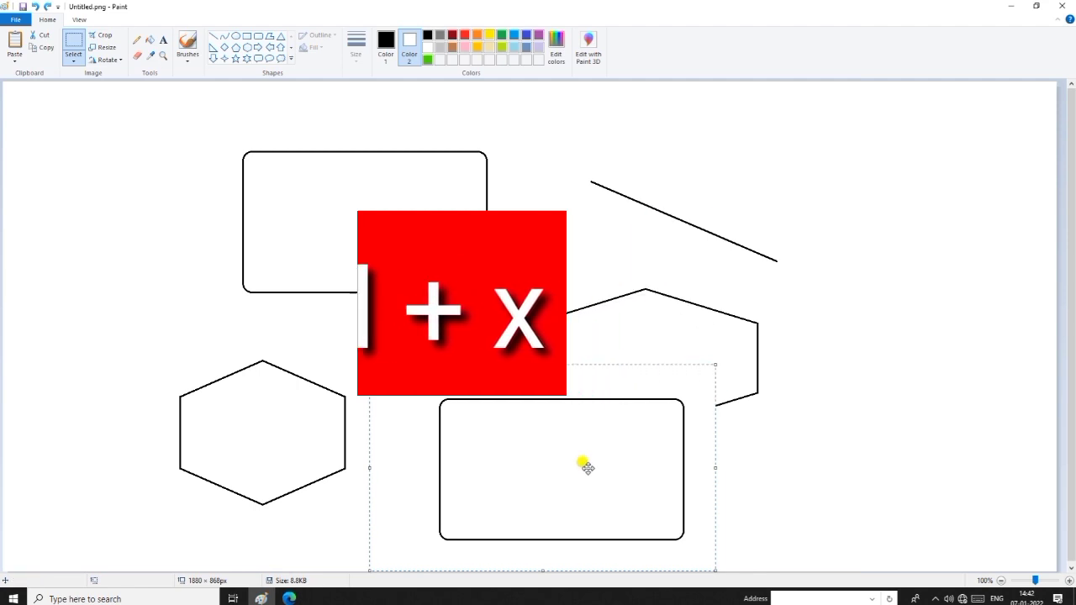
Delete the lower-middle rectangle copy and paste a fresh rounded rectangle copy onto the canvas
drag(583, 463, 562, 354)
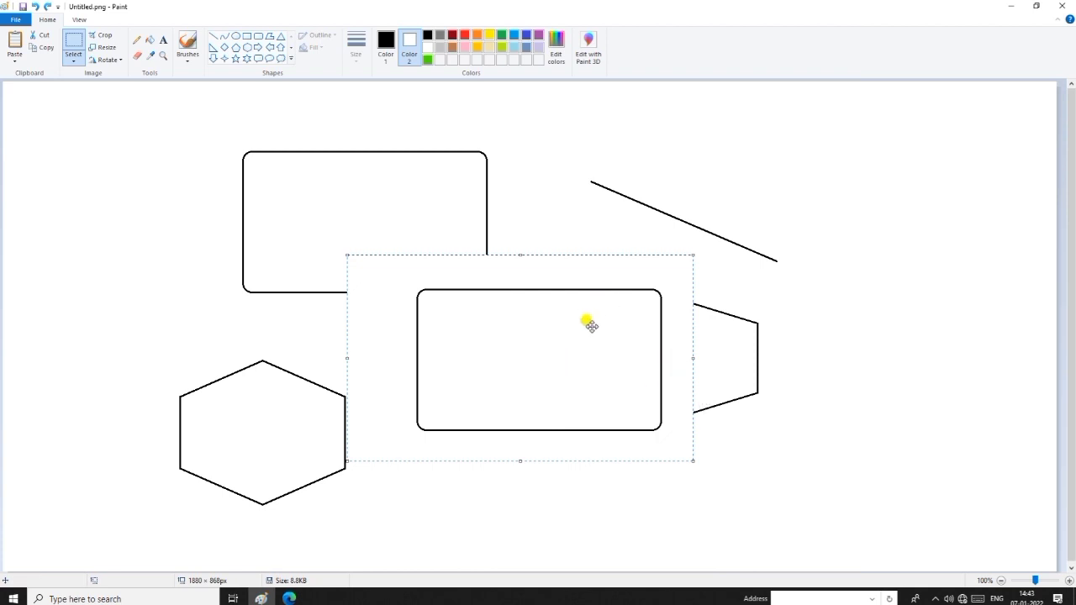
drag(577, 334, 517, 367)
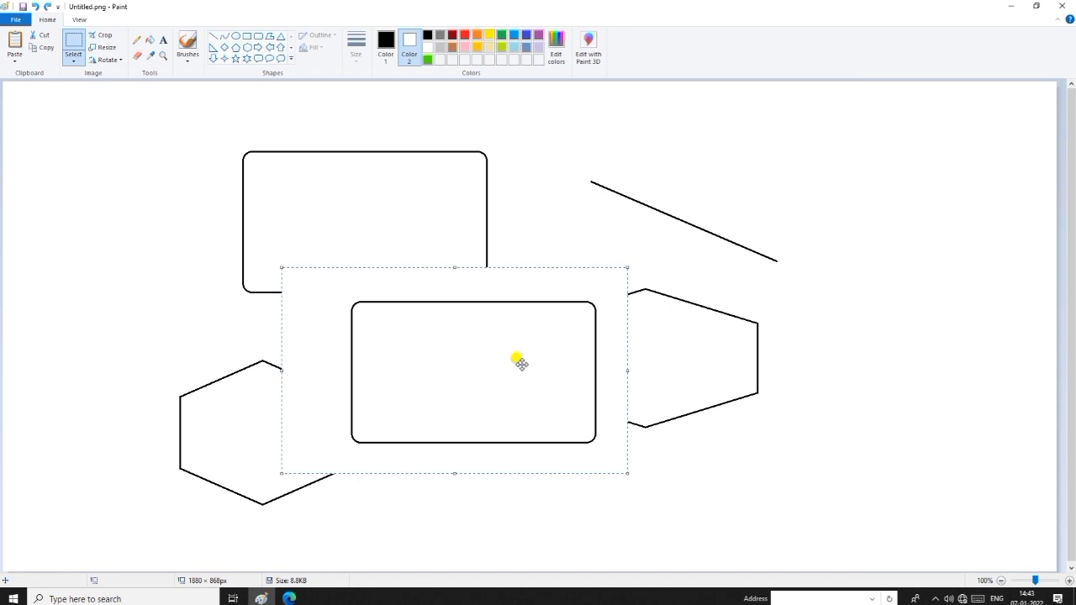
key(Delete)
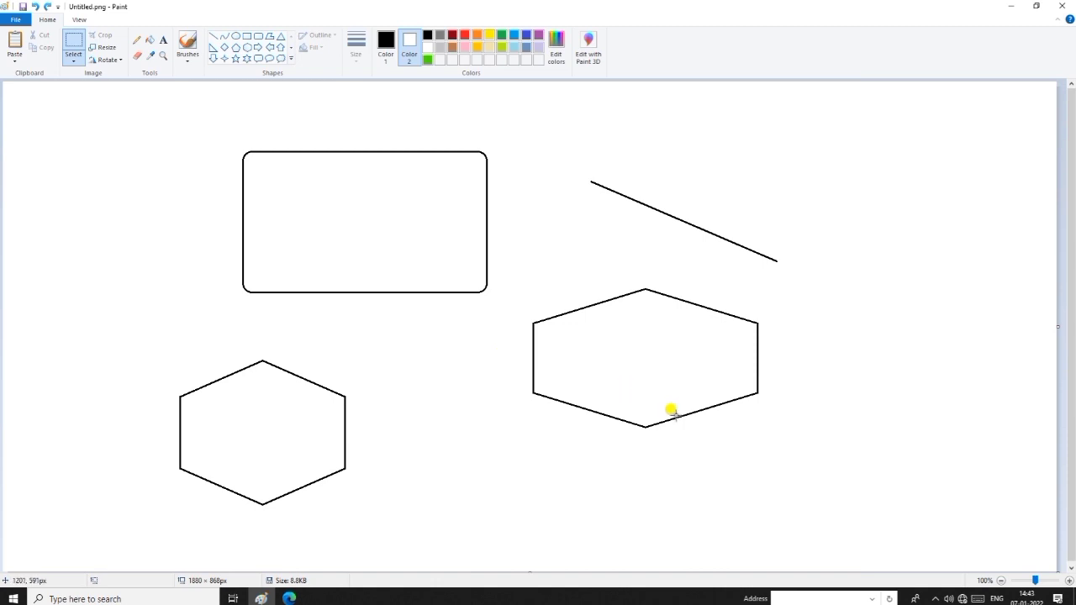
key(ctrl+v)
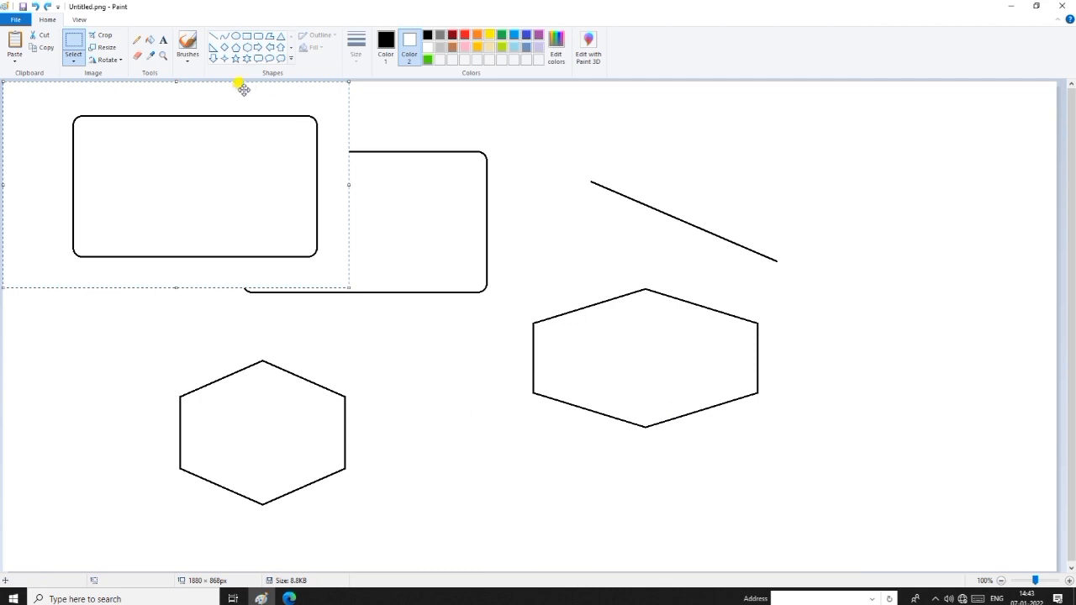
drag(210, 135, 902, 456)
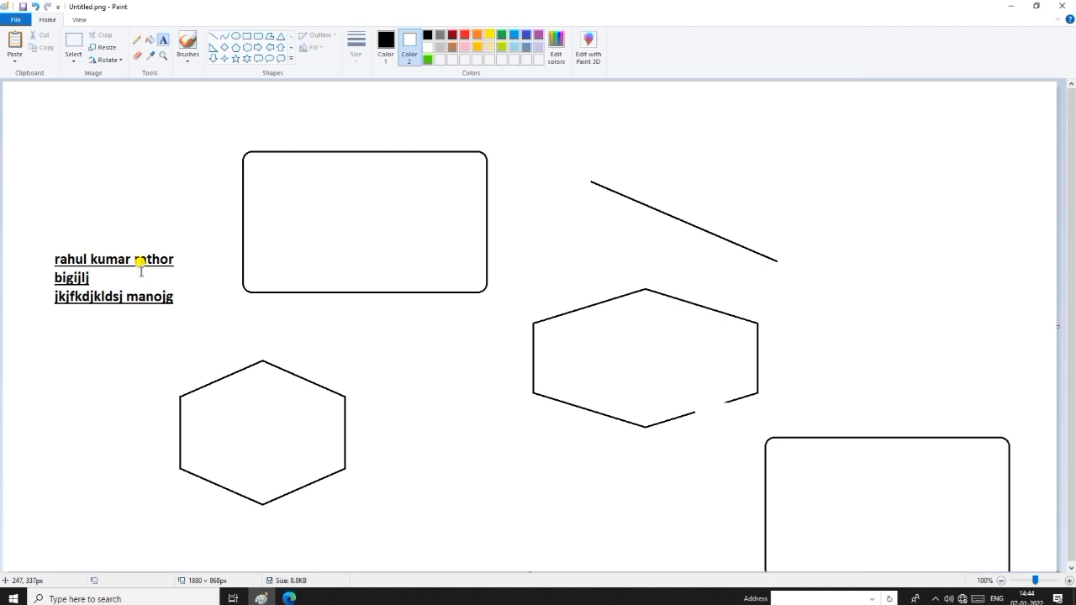
key(ctrl+z)
key(ctrl+z)
key(ctrl+z)
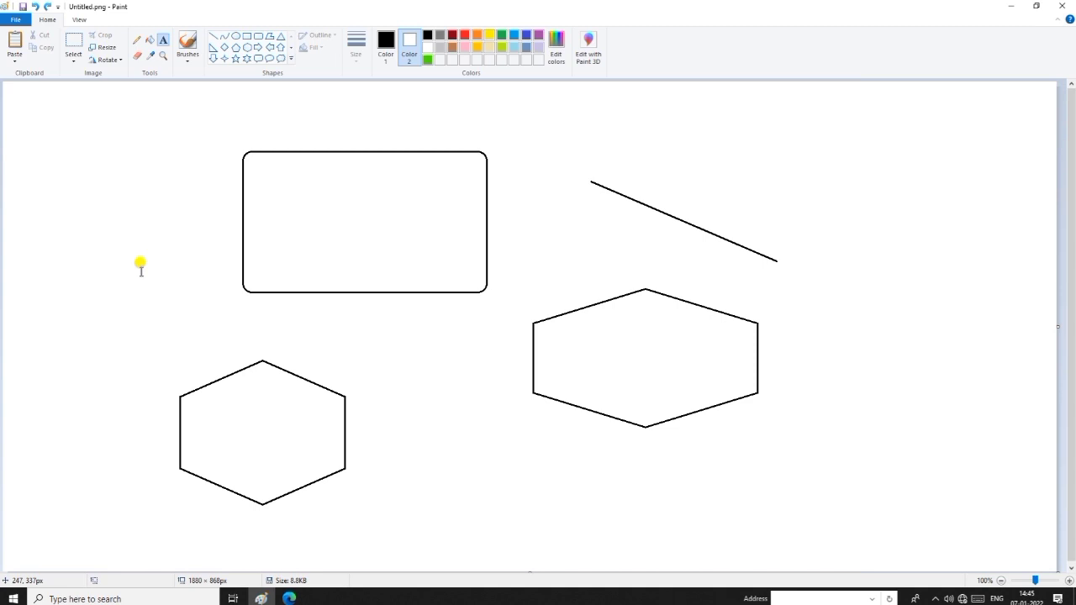
key(ctrl+y)
key(ctrl+y)
key(ctrl+y)
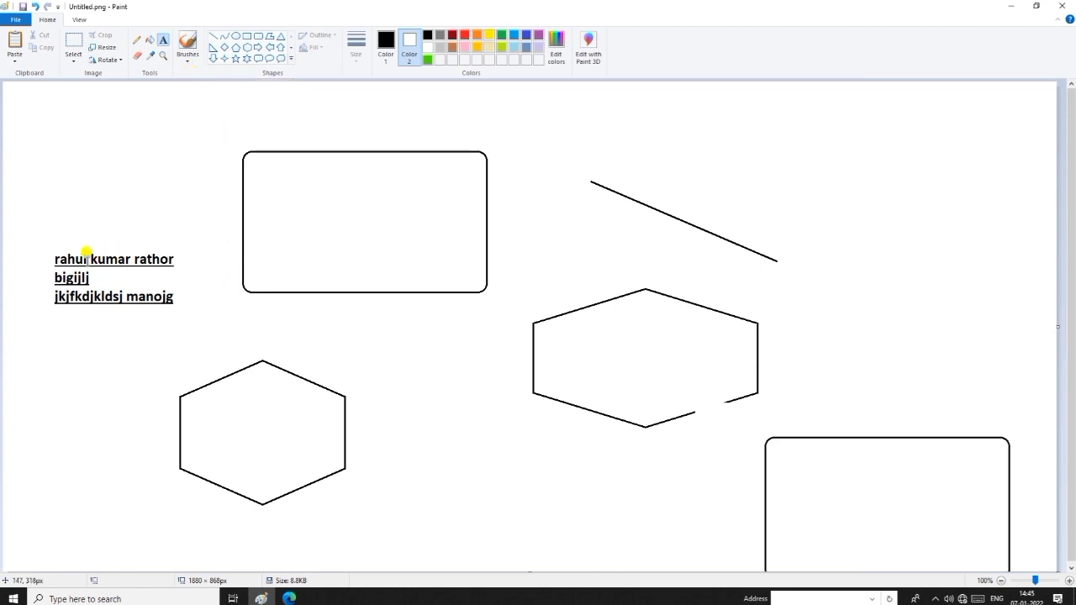
Type 'rahl kumf sdof' above the text block and format it bold, italic and underlined
drag(53, 253, 213, 295)
click(126, 160)
click(126, 160)
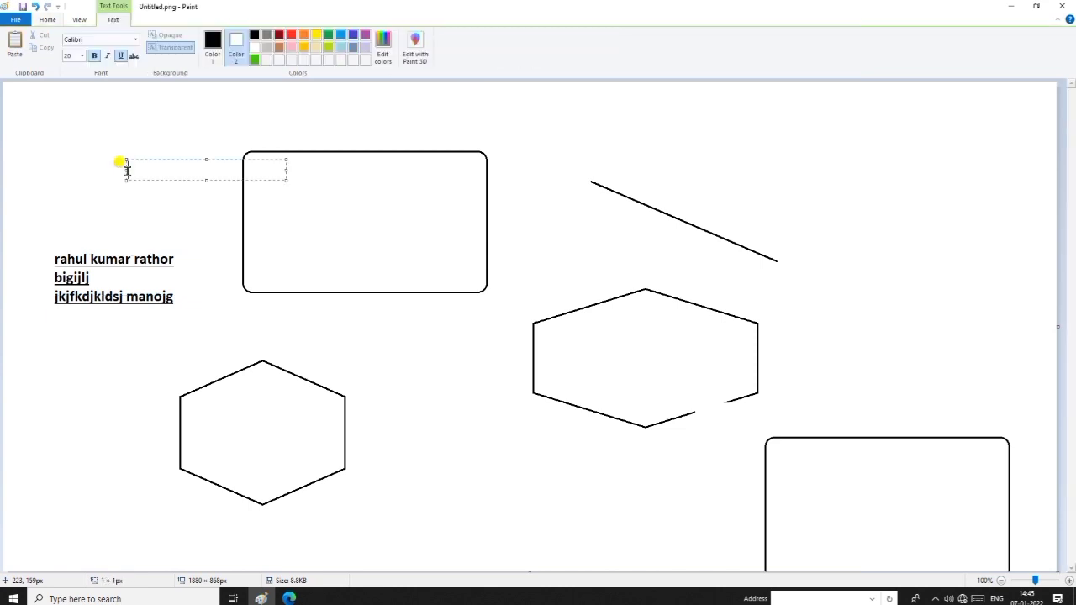
text(rahl kumf sdof)
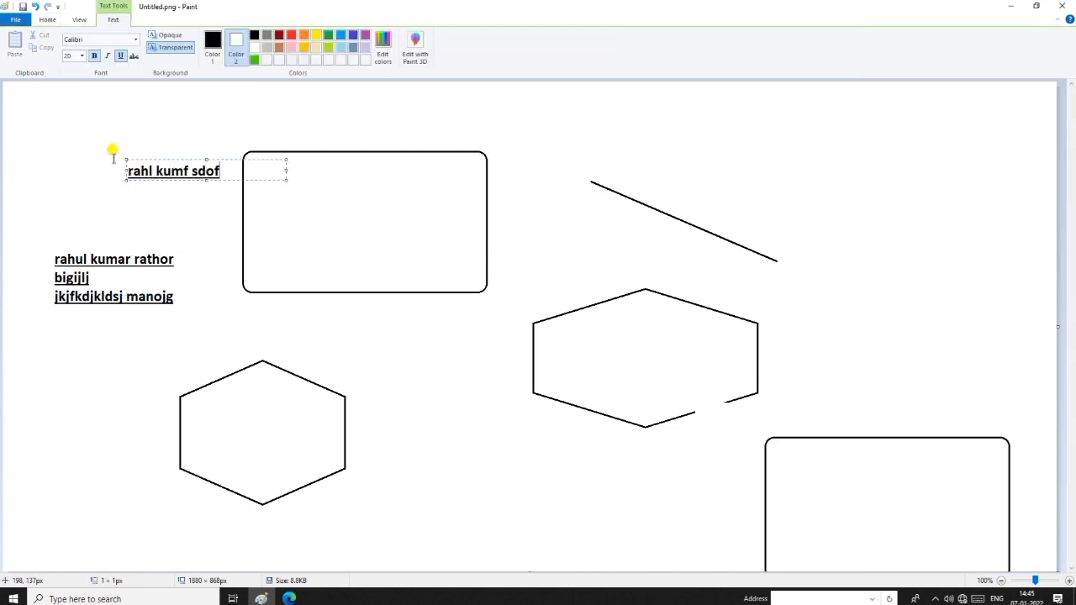
drag(220, 171, 115, 179)
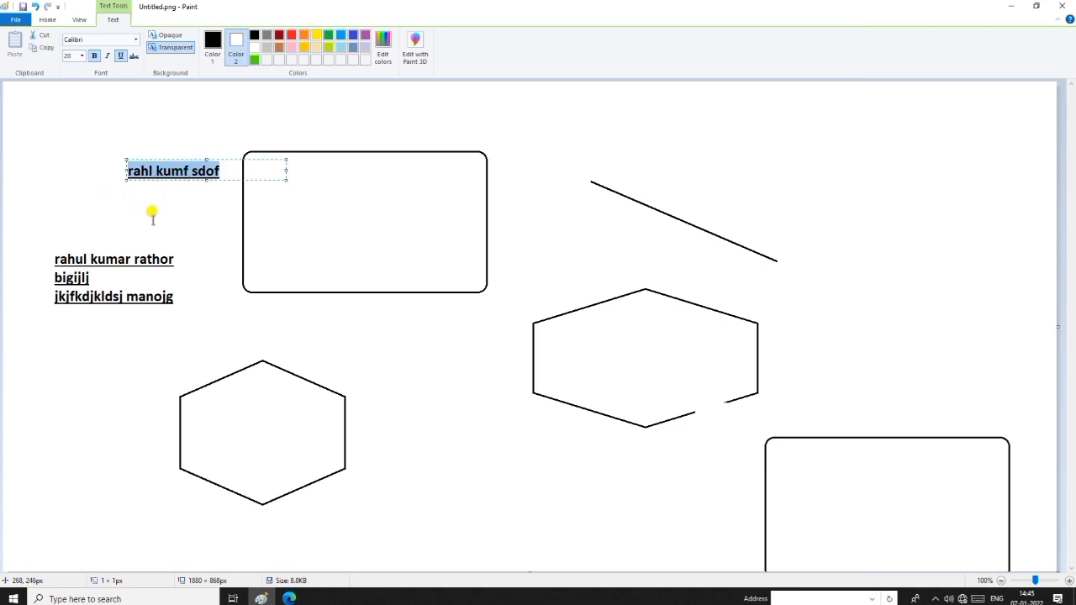
key(ctrl+b)
key(ctrl+b)
key(ctrl+i)
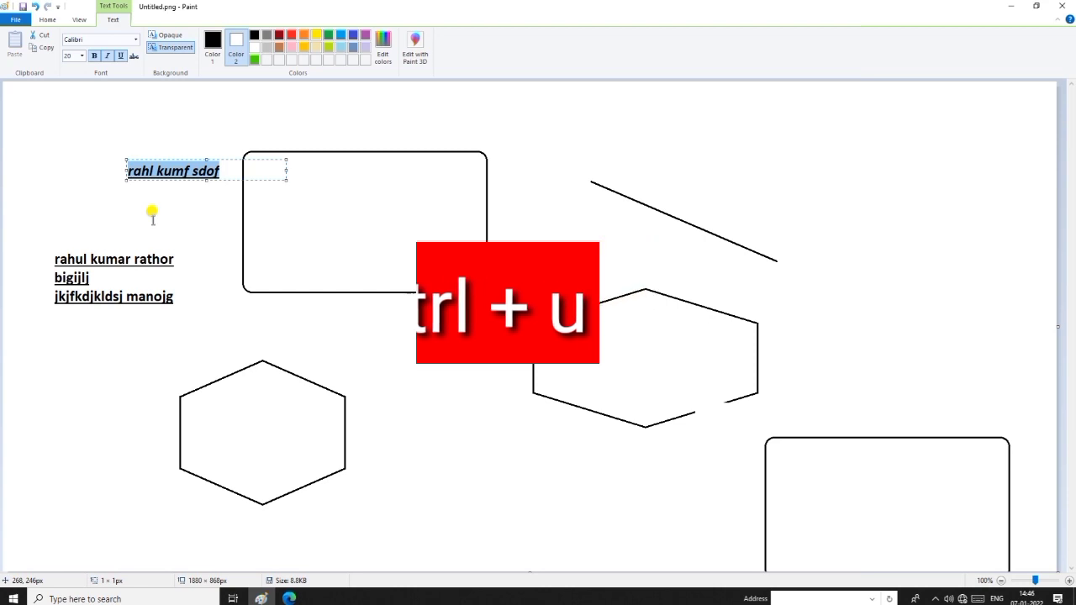
key(ctrl+u)
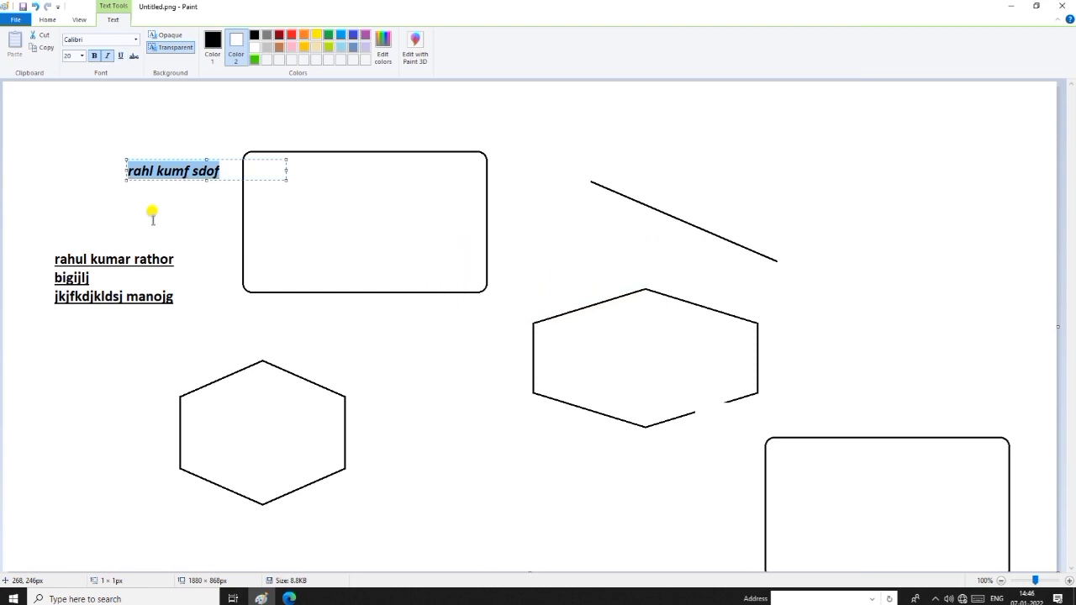
key(ctrl+u)
click(48, 19)
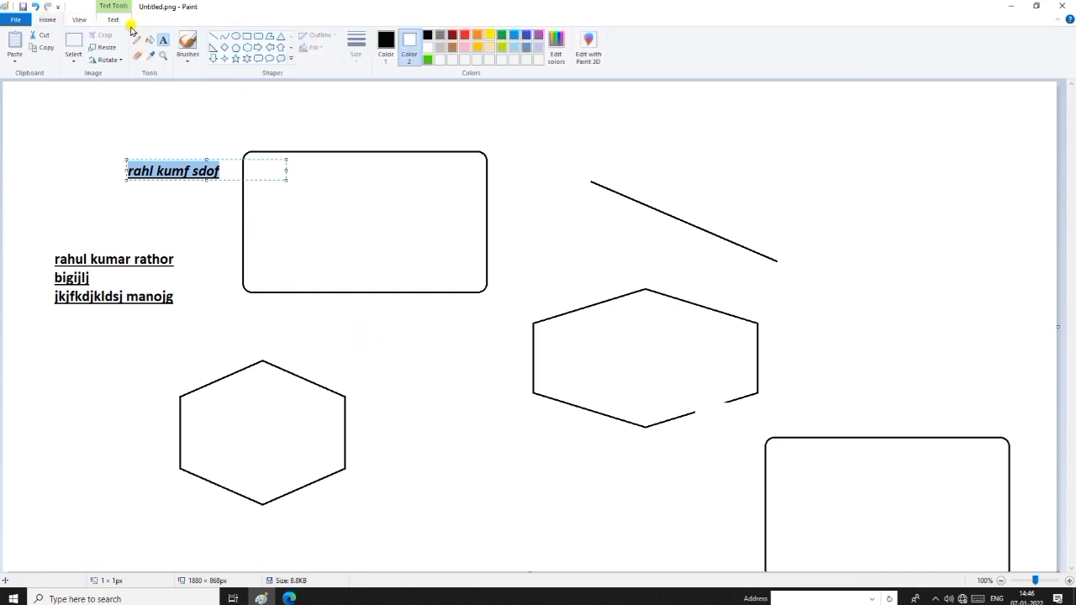
Wipe out the lower-left hexagon with an enlarged eraser, then turn on rulers
click(137, 55)
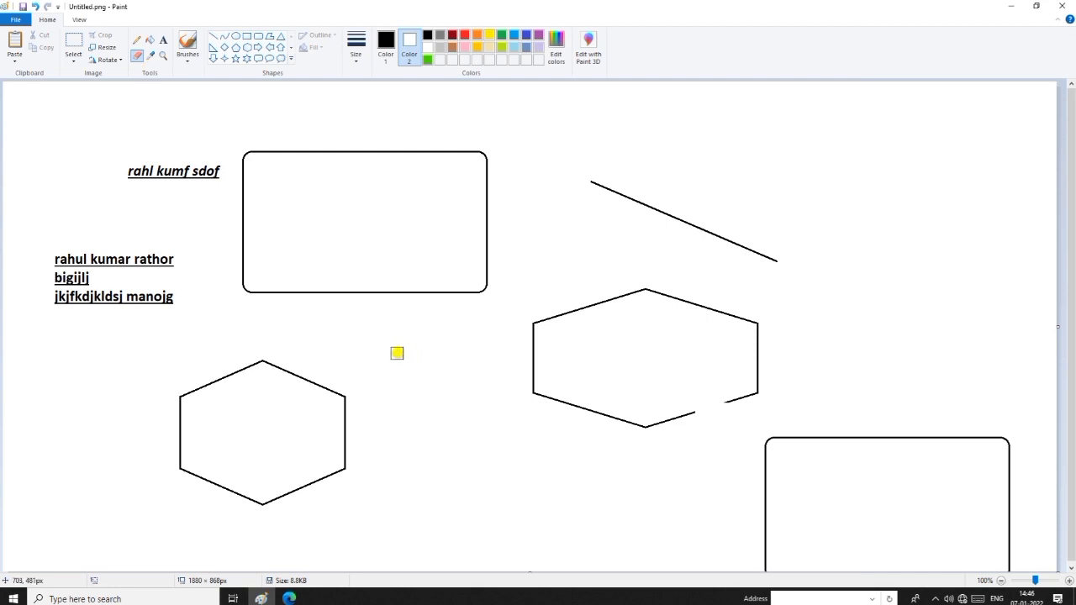
key(ctrl+plus)
key(ctrl+plus)
key(ctrl+plus)
key(ctrl+plus)
key(ctrl+plus)
key(ctrl+plus)
key(ctrl+plus)
key(ctrl+plus)
key(ctrl+plus)
key(ctrl+plus)
key(ctrl+plus)
key(ctrl+plus)
key(ctrl+plus)
key(ctrl+plus)
key(ctrl+plus)
key(ctrl+plus)
key(ctrl+plus)
key(ctrl+plus)
key(ctrl+plus)
key(ctrl+plus)
key(ctrl+plus)
key(ctrl+plus)
key(ctrl+plus)
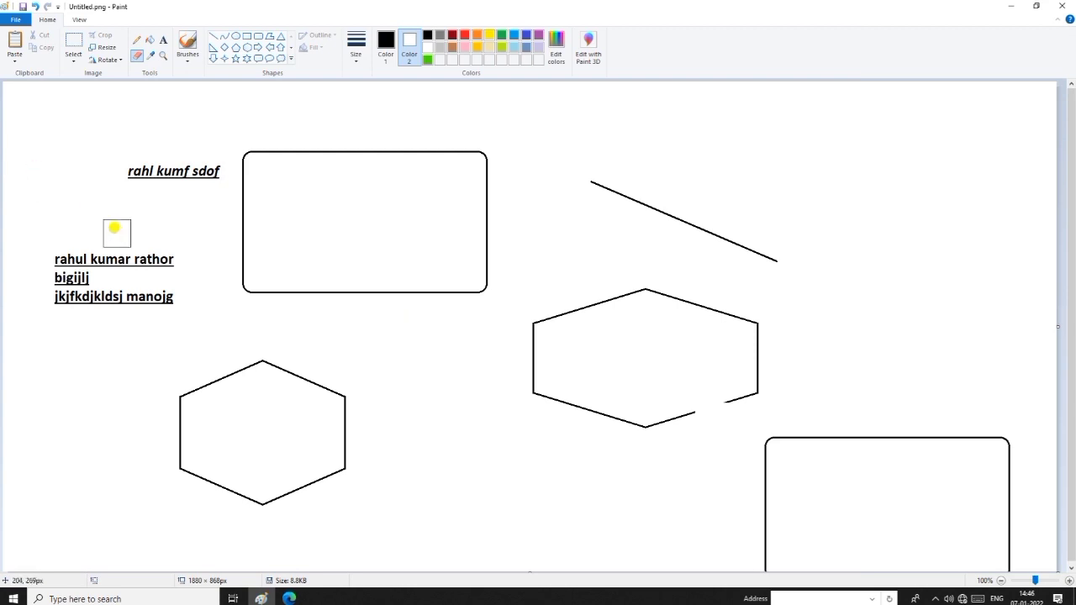
mouse_move(319, 475)
mouse_down()
mouse_move(292, 429)
mouse_move(327, 387)
mouse_move(264, 348)
mouse_move(199, 392)
mouse_move(182, 446)
mouse_move(351, 478)
mouse_up()
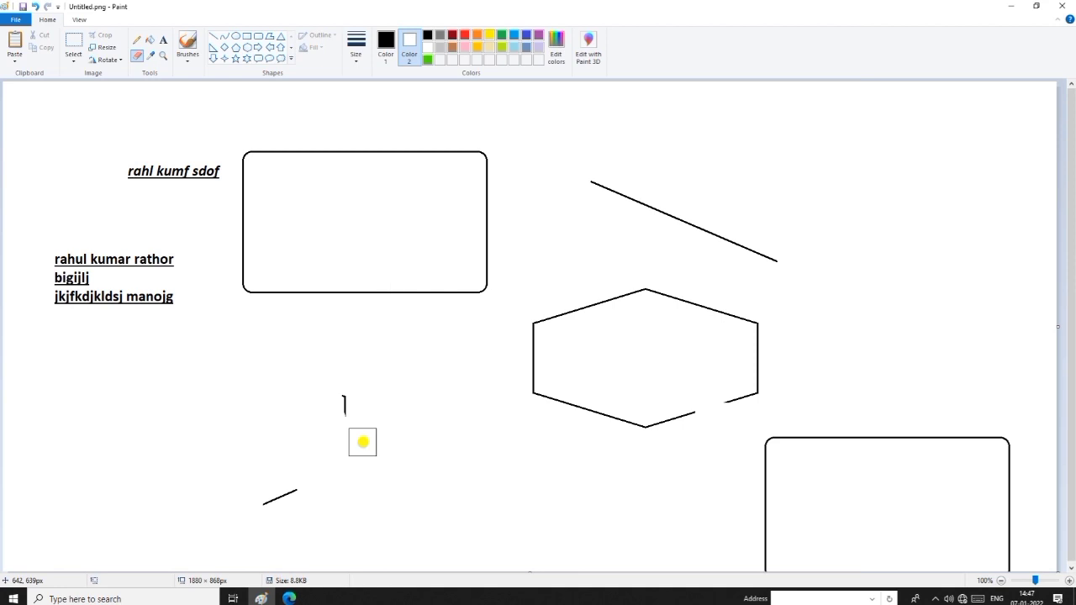
mouse_move(364, 429)
mouse_down()
mouse_move(333, 510)
mouse_move(252, 513)
mouse_up()
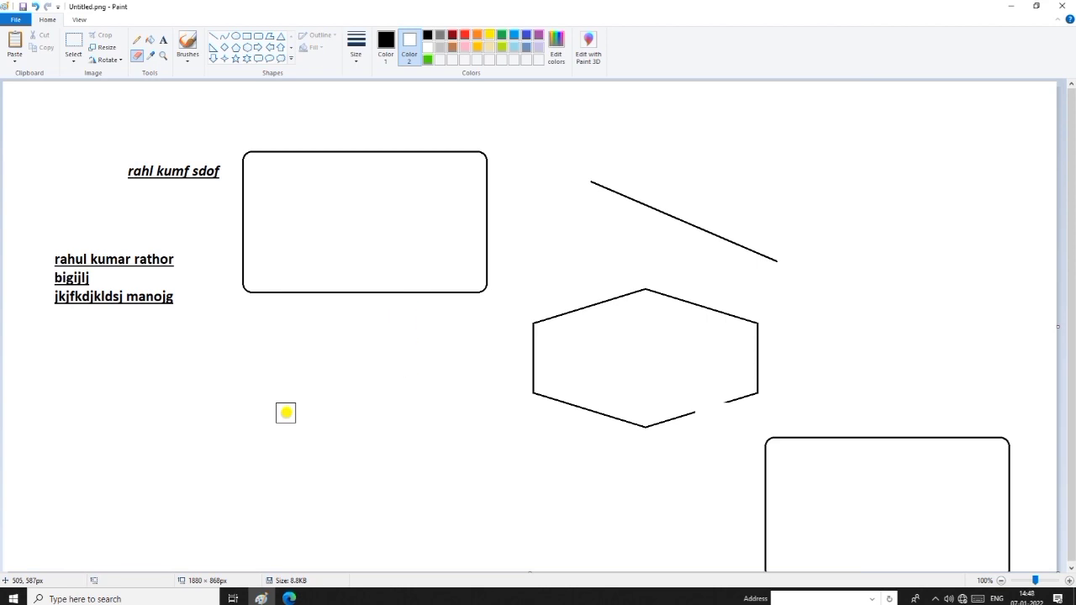
key(ctrl+r)
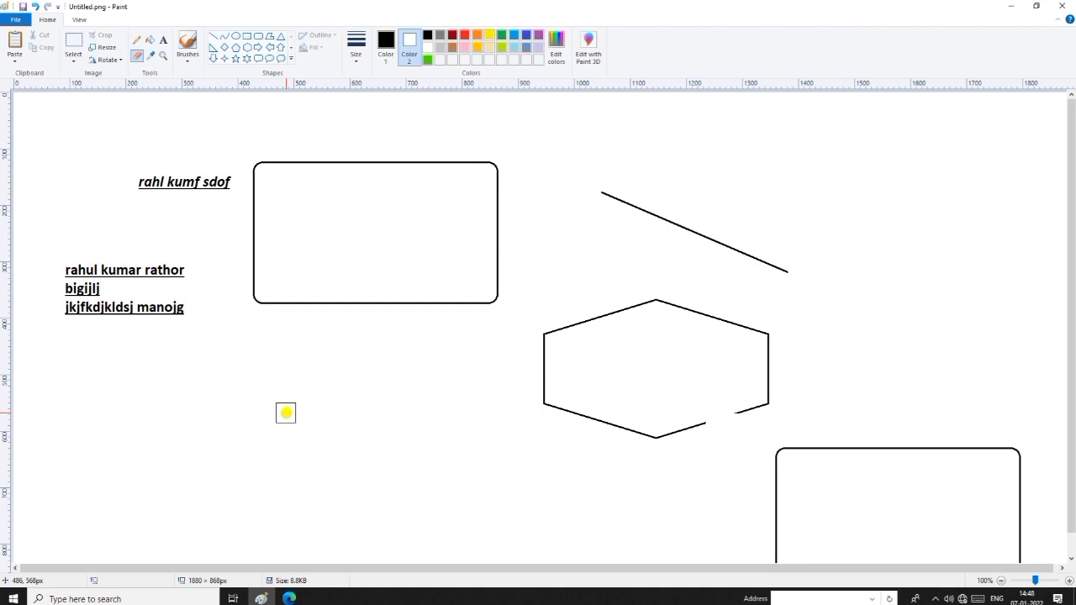
Hide rulers, toggle gridlines and full screen, then close Paint with Don't Save
key(ctrl+r)
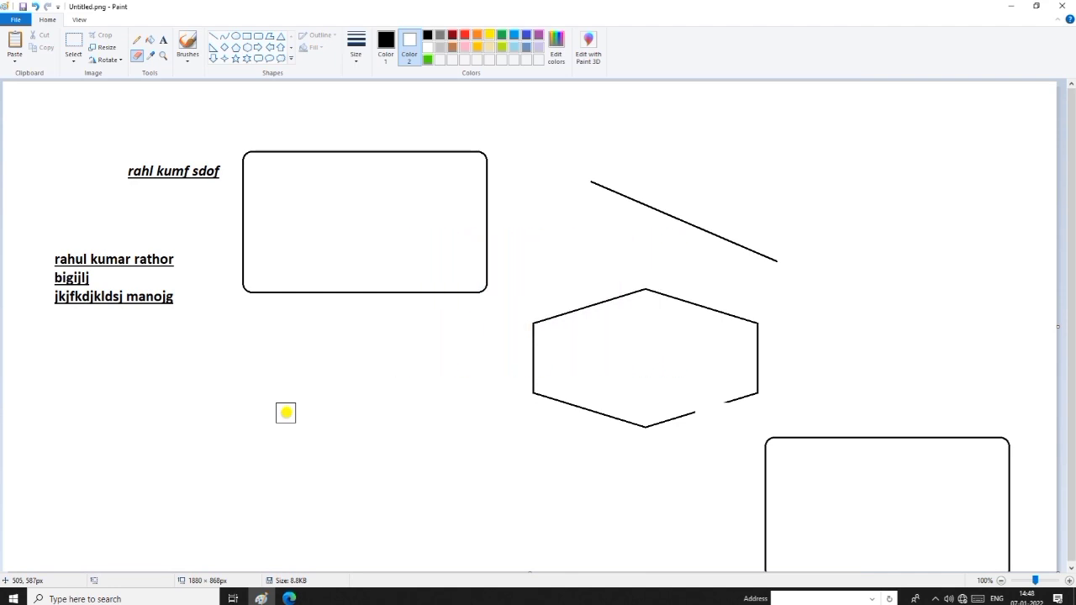
key(ctrl+g)
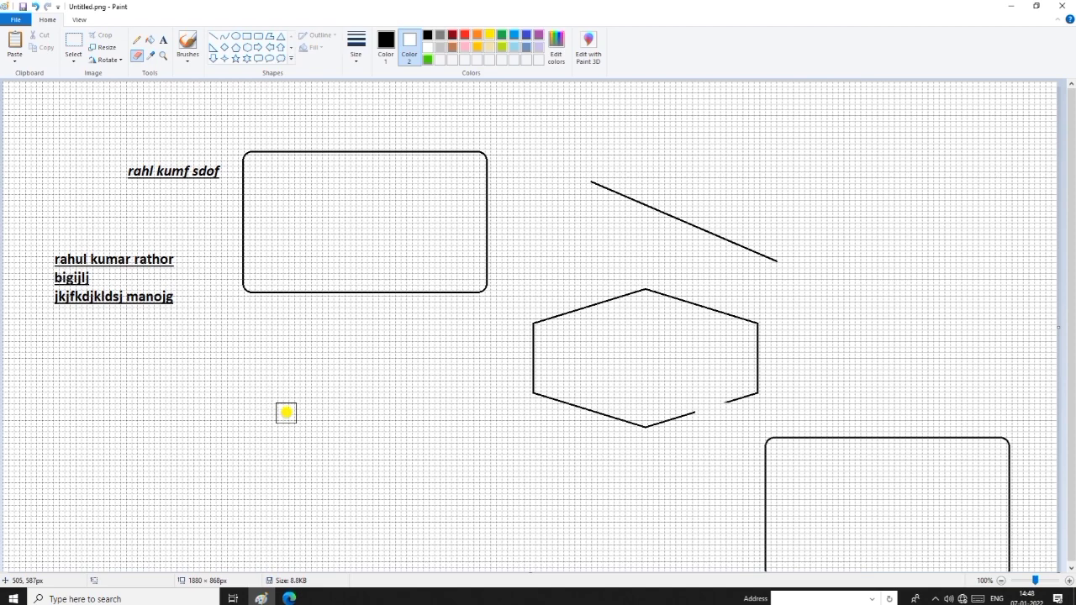
key(ctrl+g)
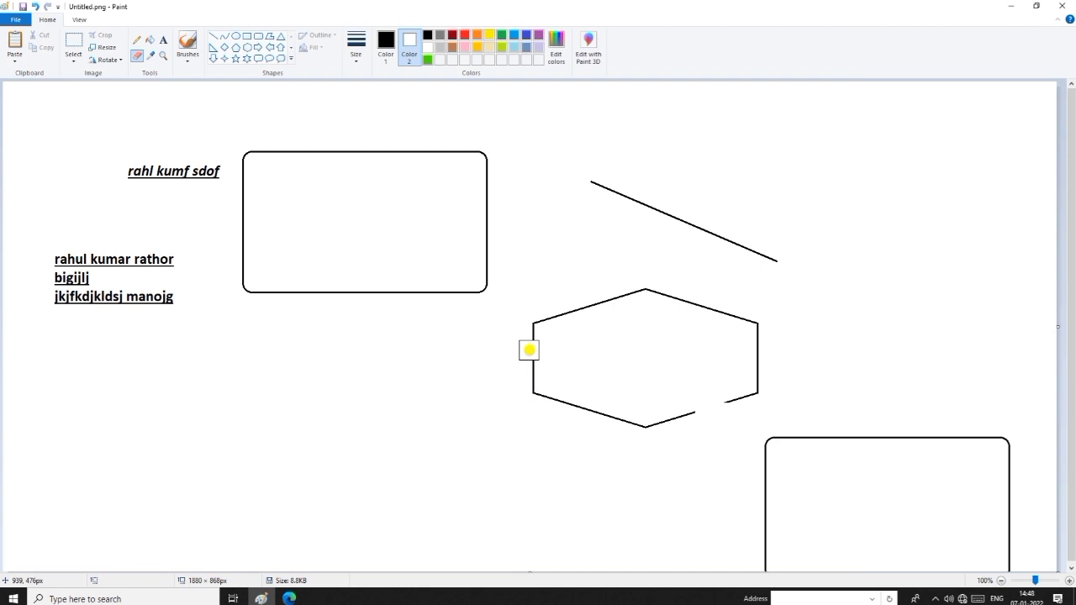
key(F11)
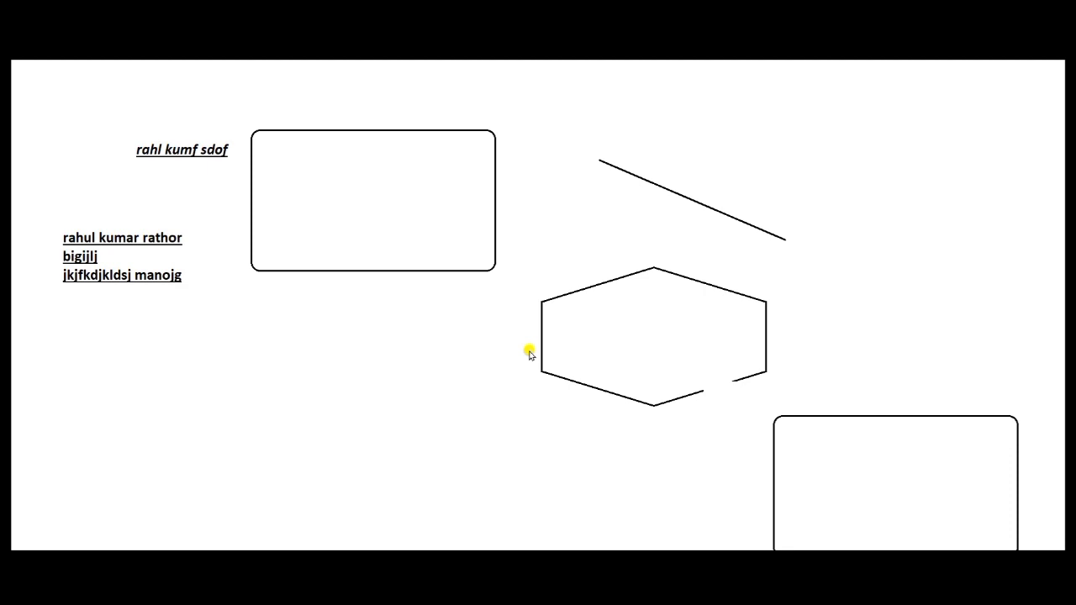
click(529, 353)
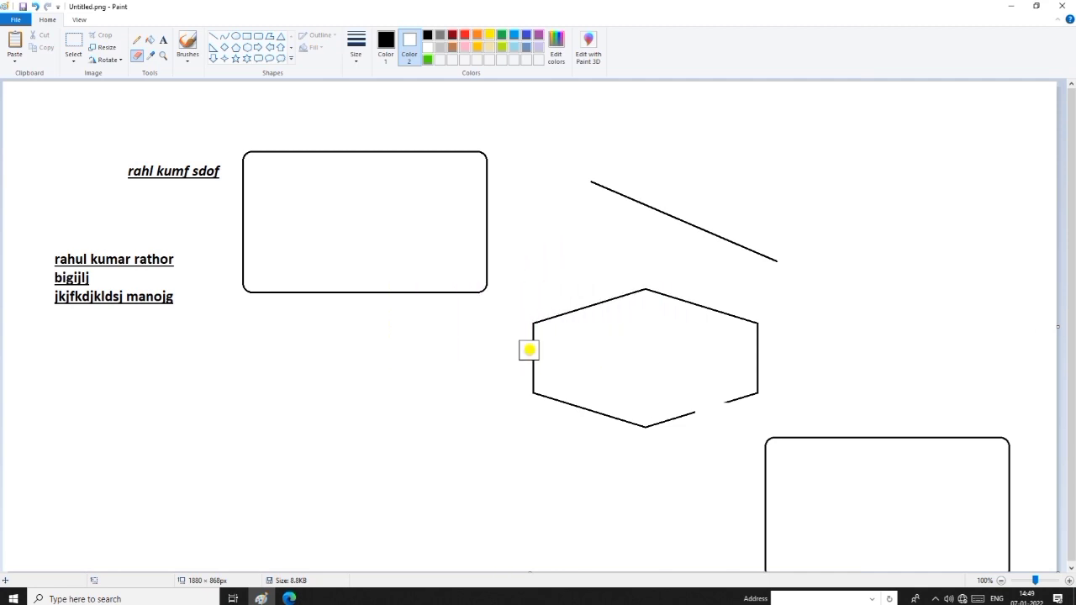
key(alt+F4)
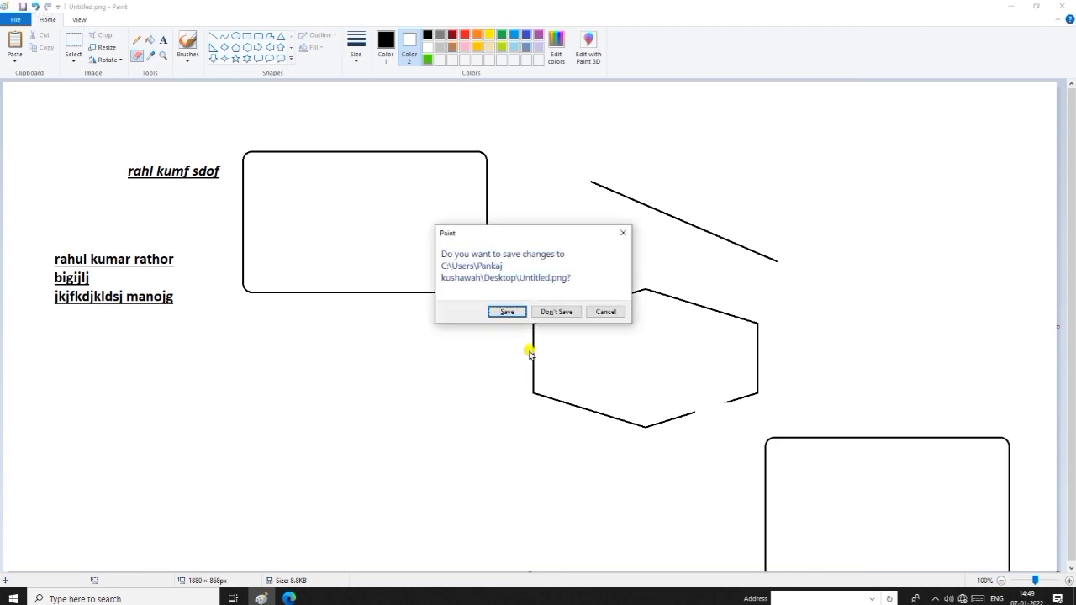
click(555, 311)
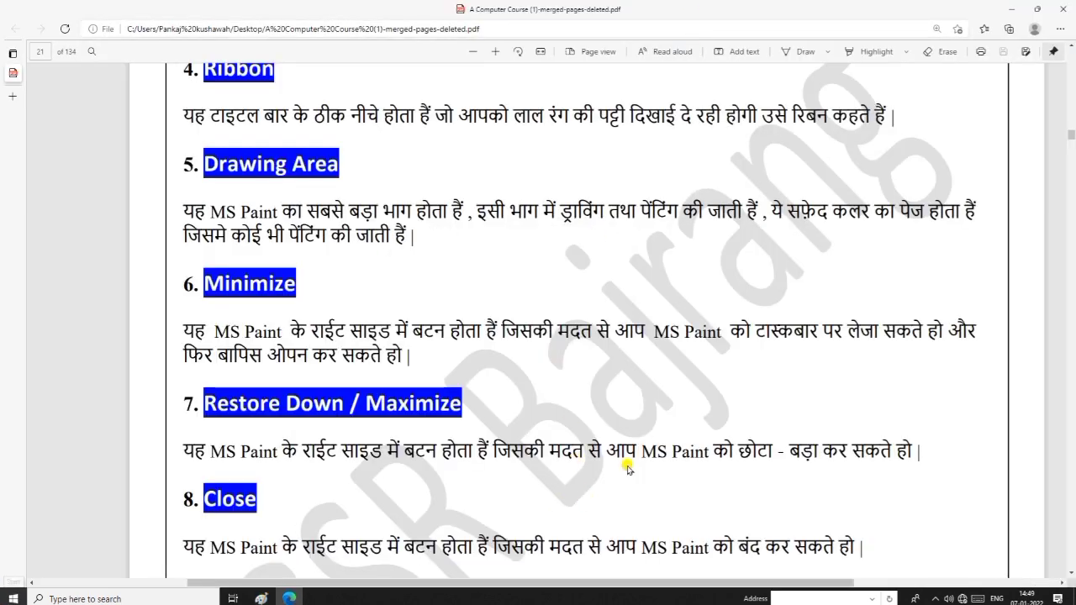
Return to the course PDF in Edge and scroll up to the Menu bar and Ribbon sections
click(1012, 6)
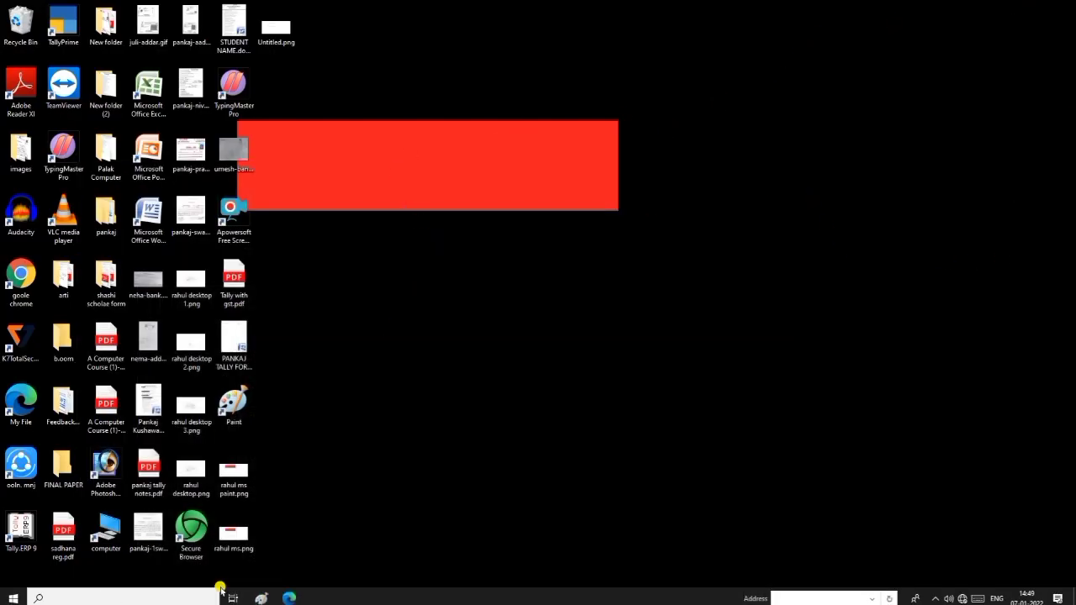
click(260, 598)
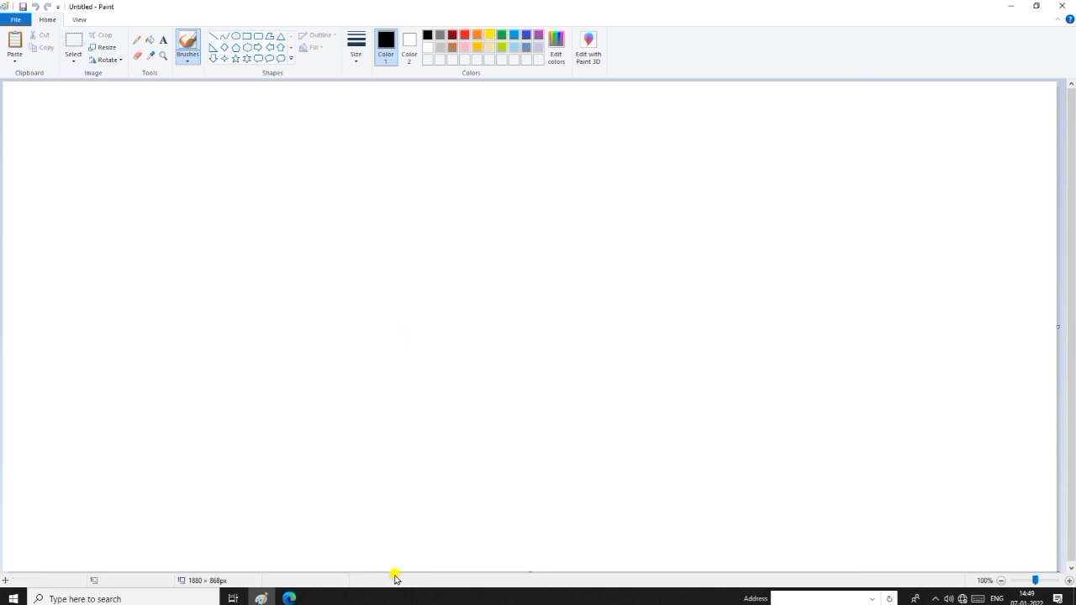
click(288, 598)
scroll(461, 351, up, 4)
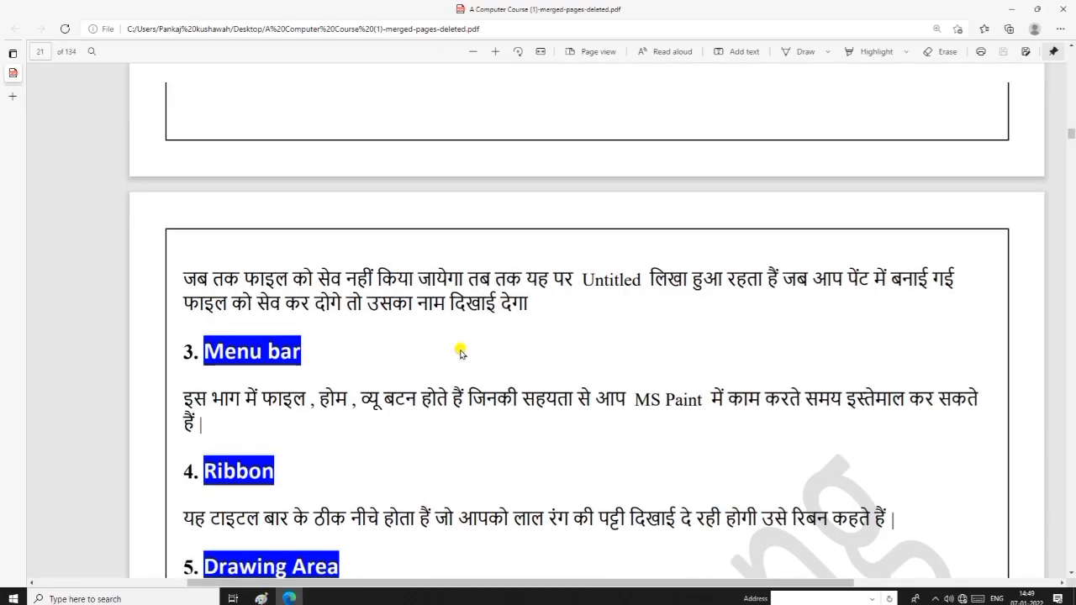